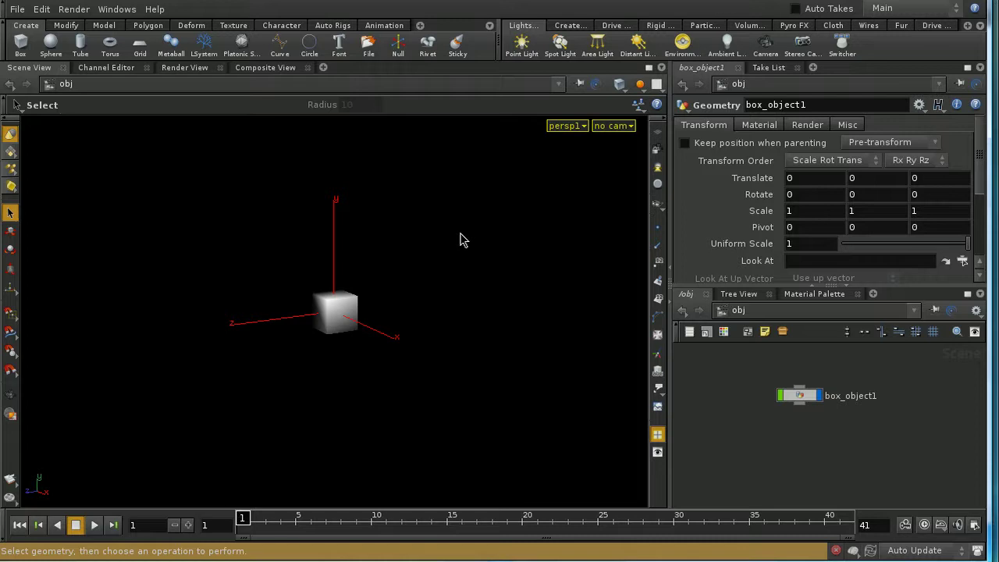
Dive into box_object1 to view its box1 node and Box parameters
double_click(797, 398)
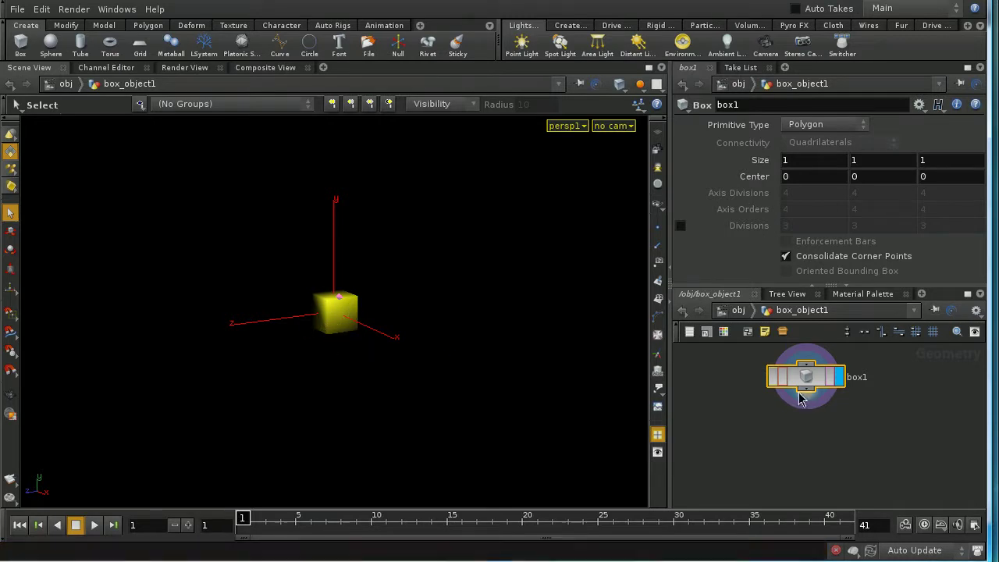
Add a Transform node below box1 and move the cube along X and Z
key(Tab)
text(tr)
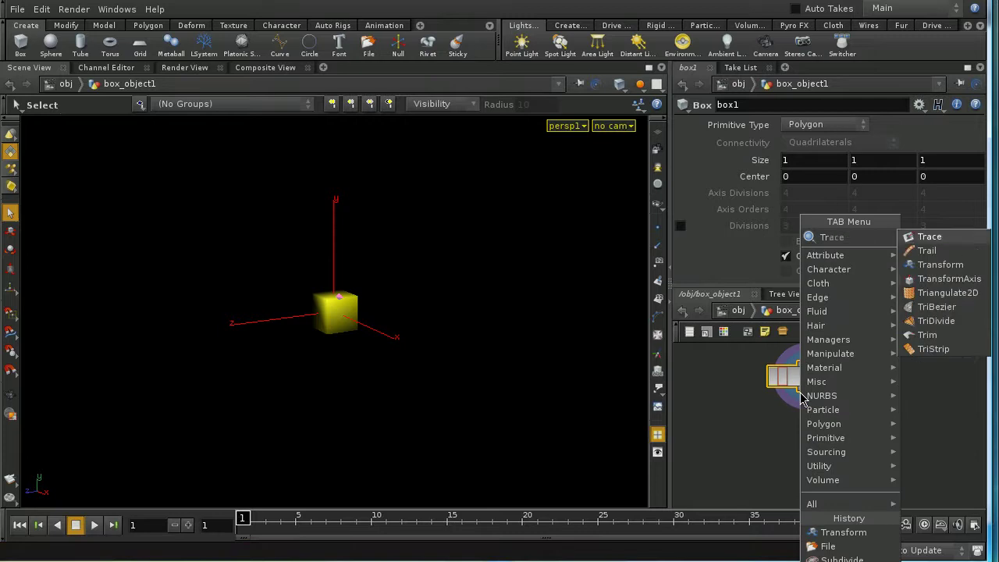
click(925, 261)
click(810, 459)
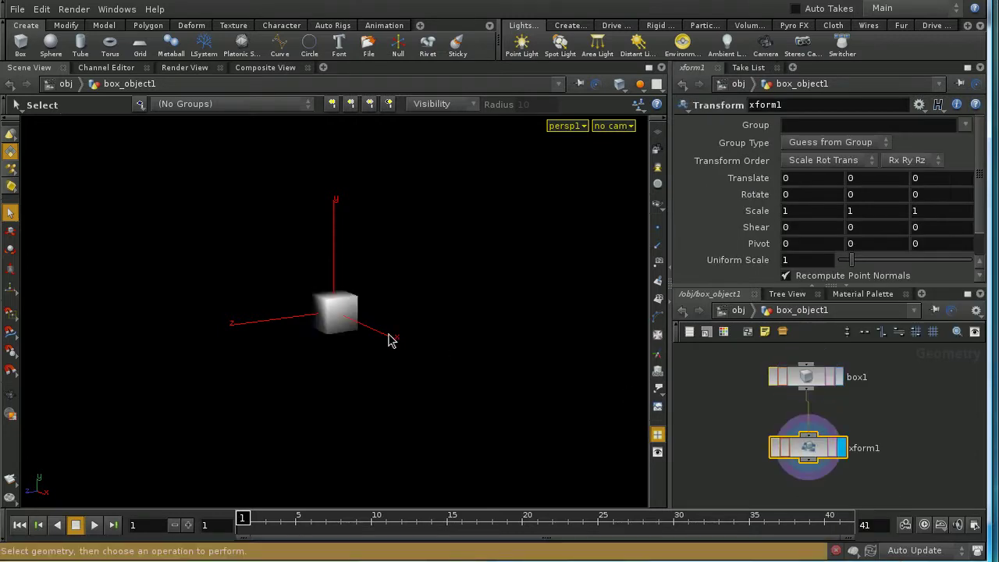
key(Return)
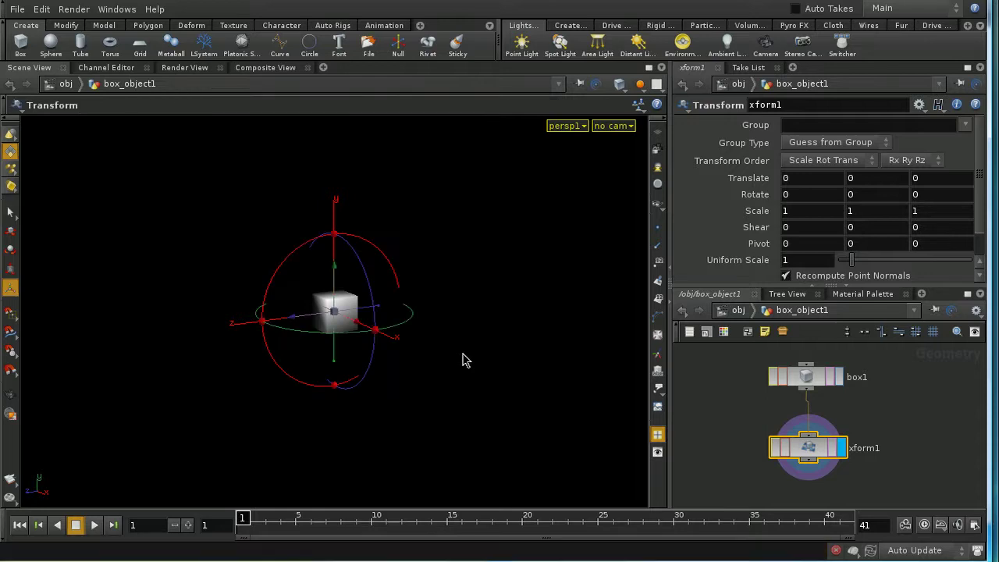
drag(371, 336, 501, 392)
drag(395, 367, 457, 397)
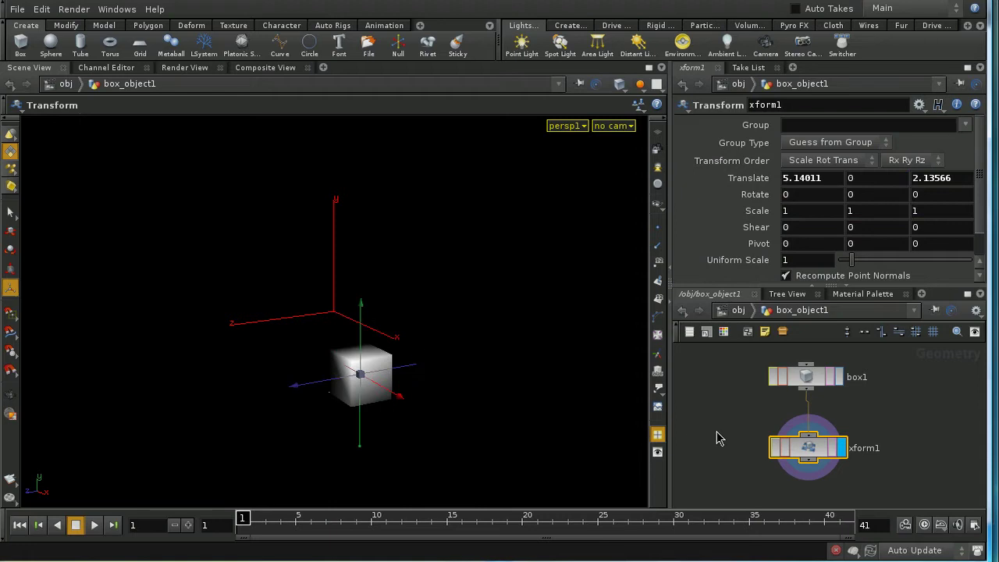
Delete the xform1 node and return to the obj level
middle_drag(880, 445, 881, 416)
drag(738, 396, 866, 457)
key(Delete)
key(u)
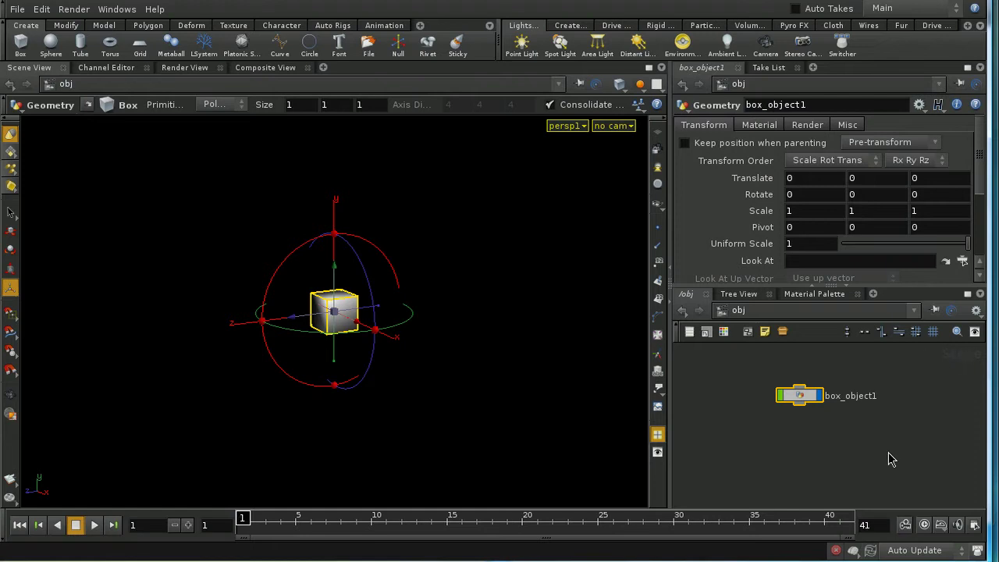
Move box_object1 off the origin to Translate 2.62374, 0, 1.83111 with the handle
key(t)
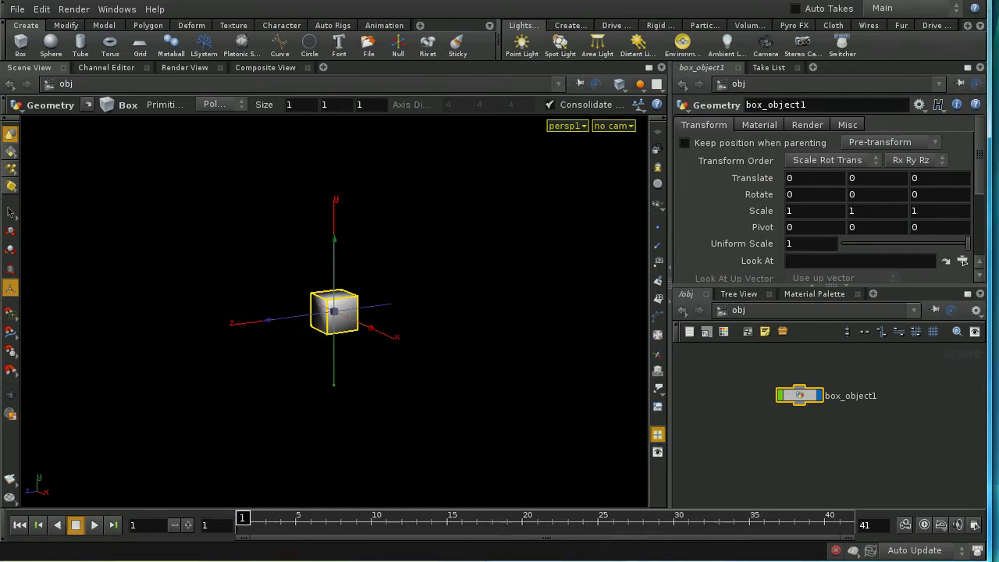
key(h)
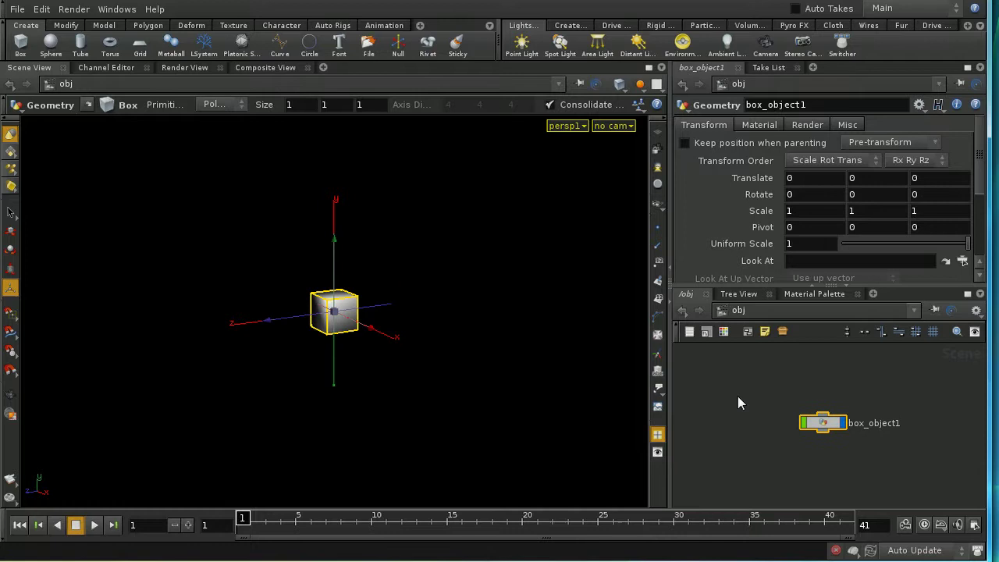
key(s)
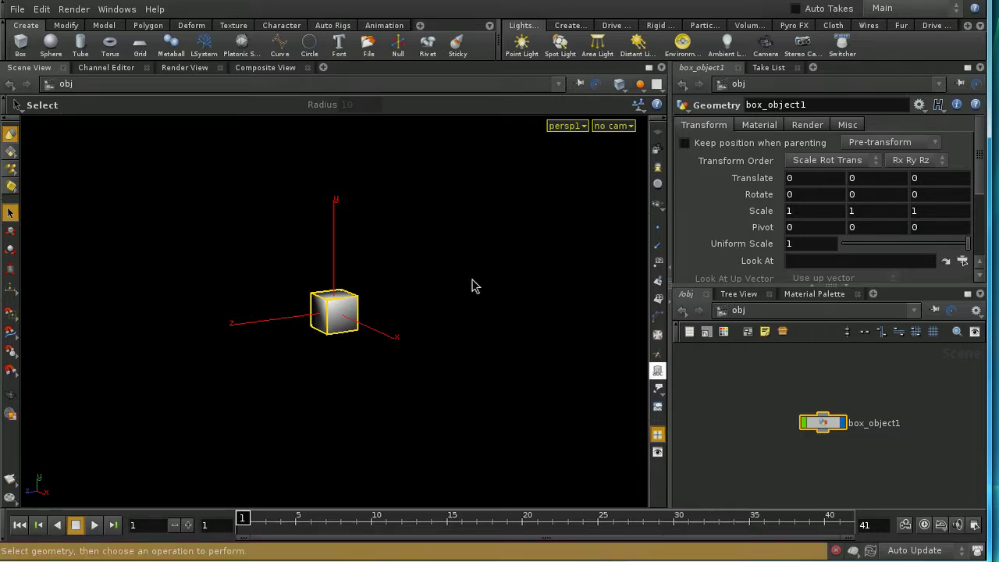
key(Return)
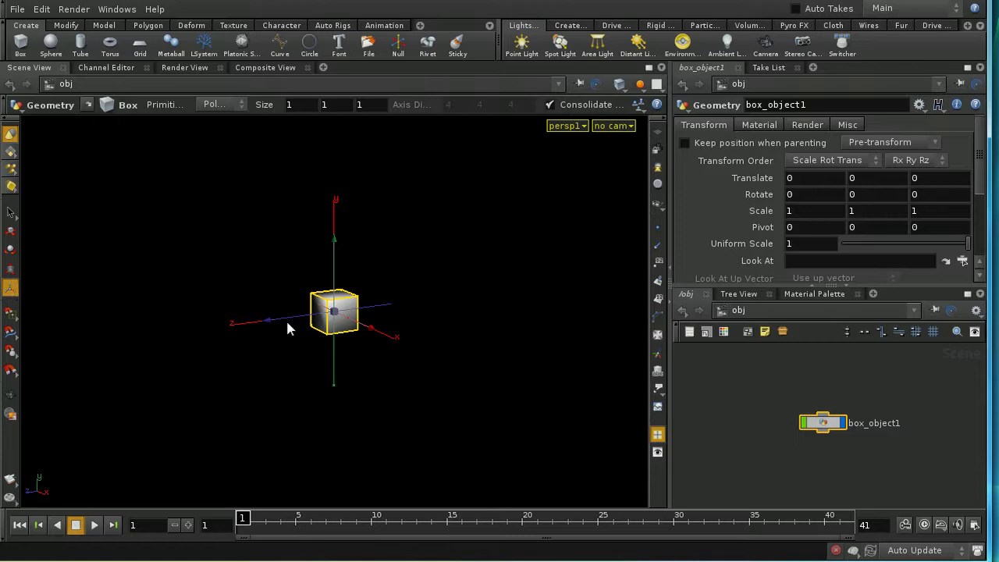
drag(373, 334, 434, 343)
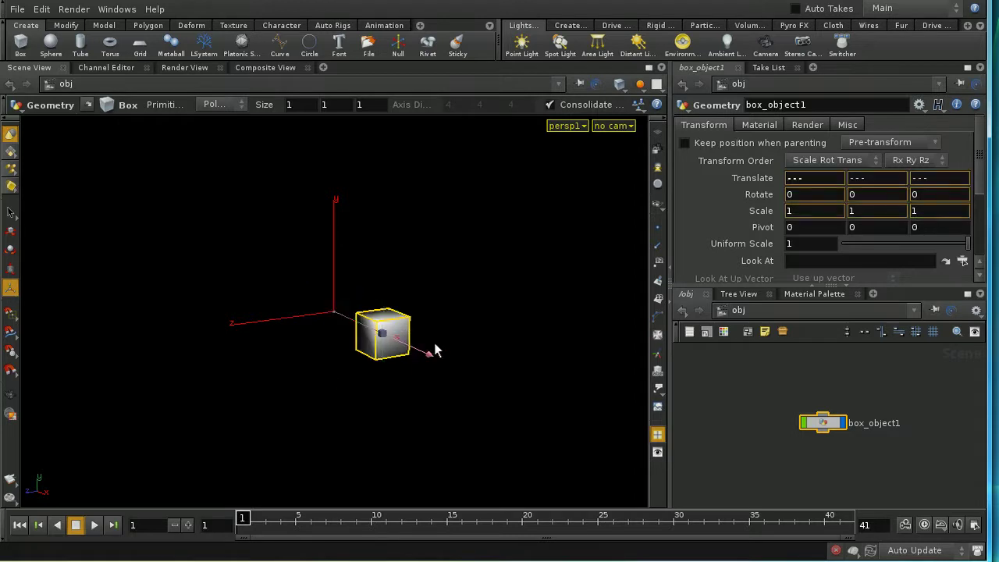
drag(326, 340, 346, 341)
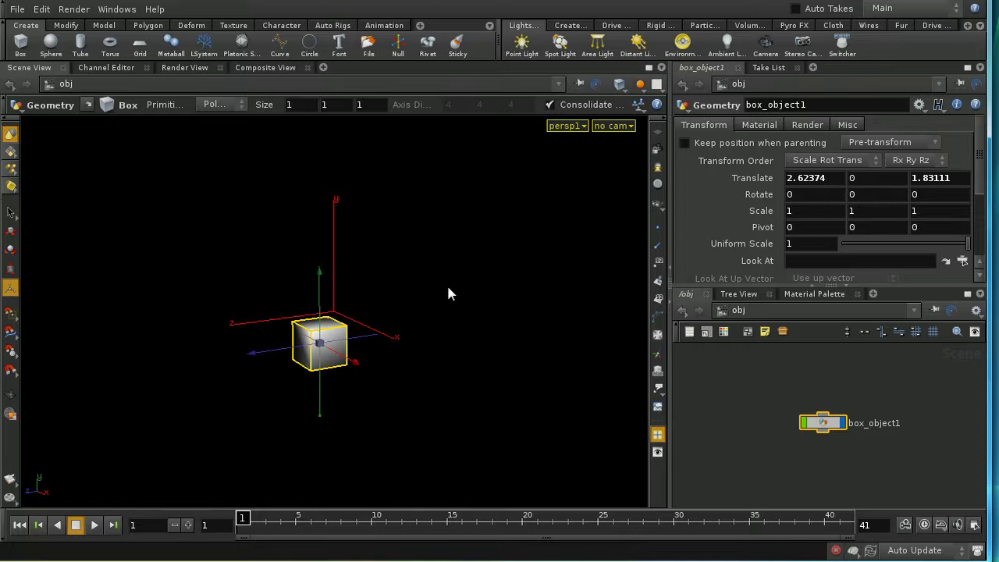
Cycle the handle between rotate, scale and translate modes, ending on translate
key(r)
key(e)
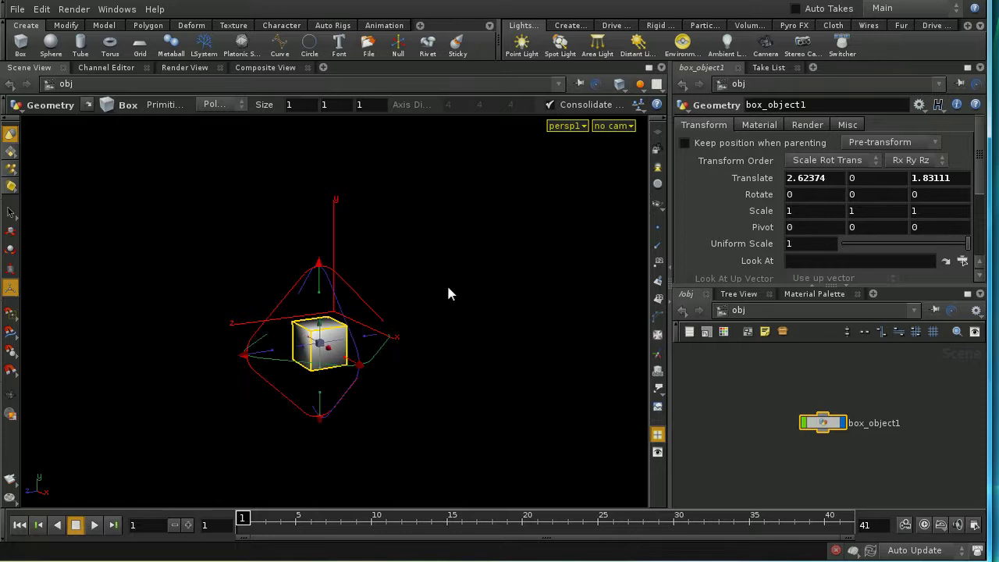
key(t)
key(r)
key(e)
key(t)
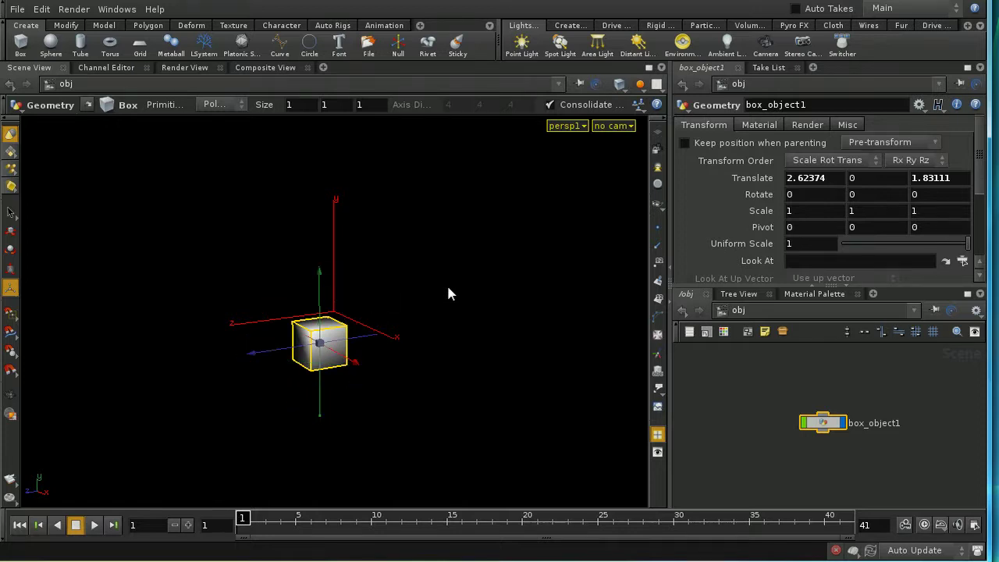
key(r)
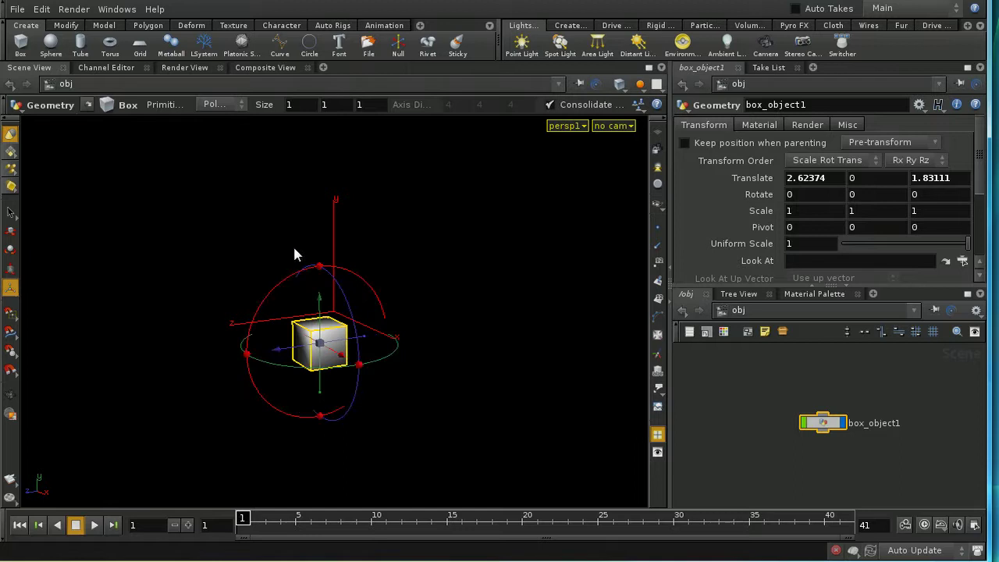
key(t)
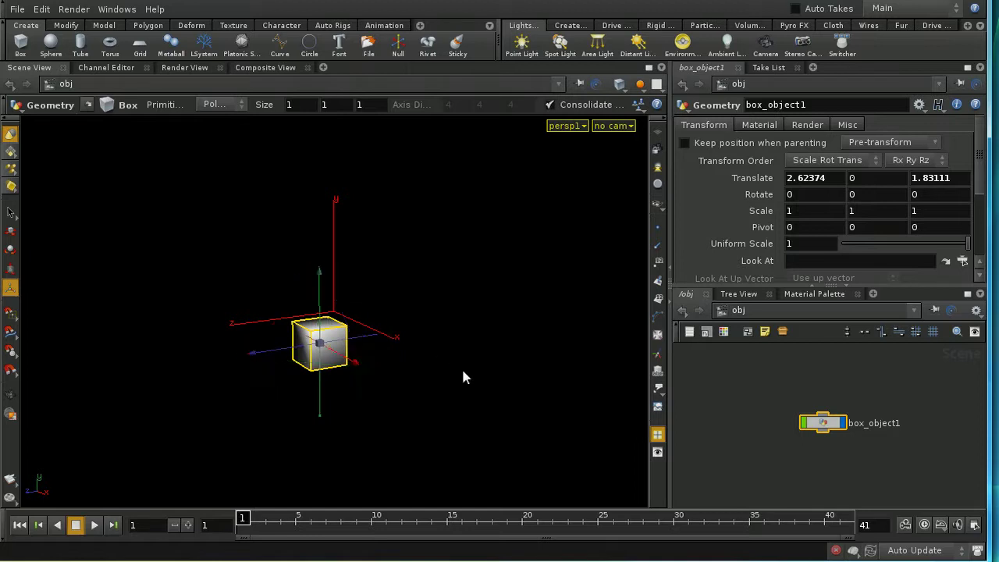
Key Translate at frame 1, then at frame 10 after moving the box to 7.17878, 0, 4.11572
alt+click(767, 180)
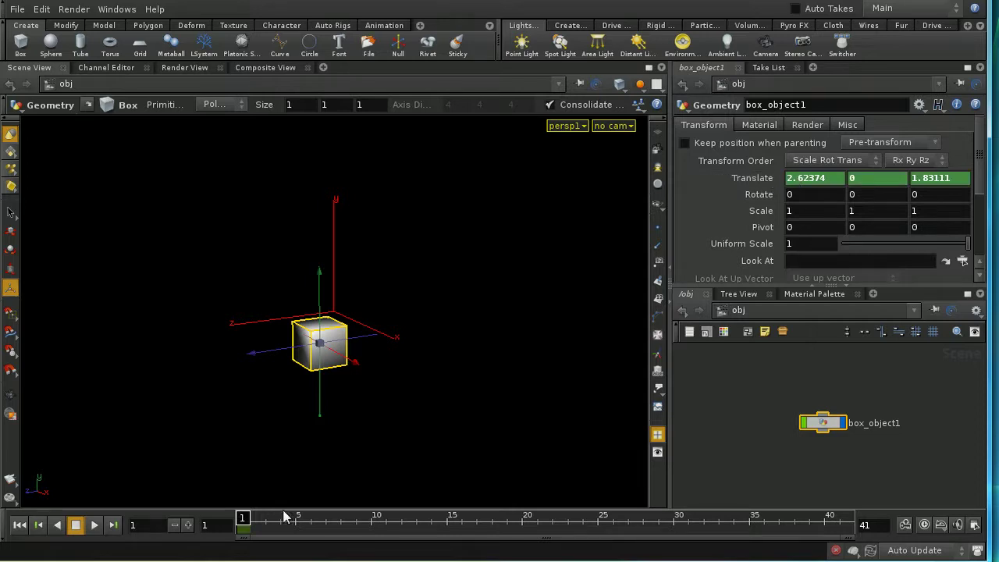
drag(252, 524, 376, 529)
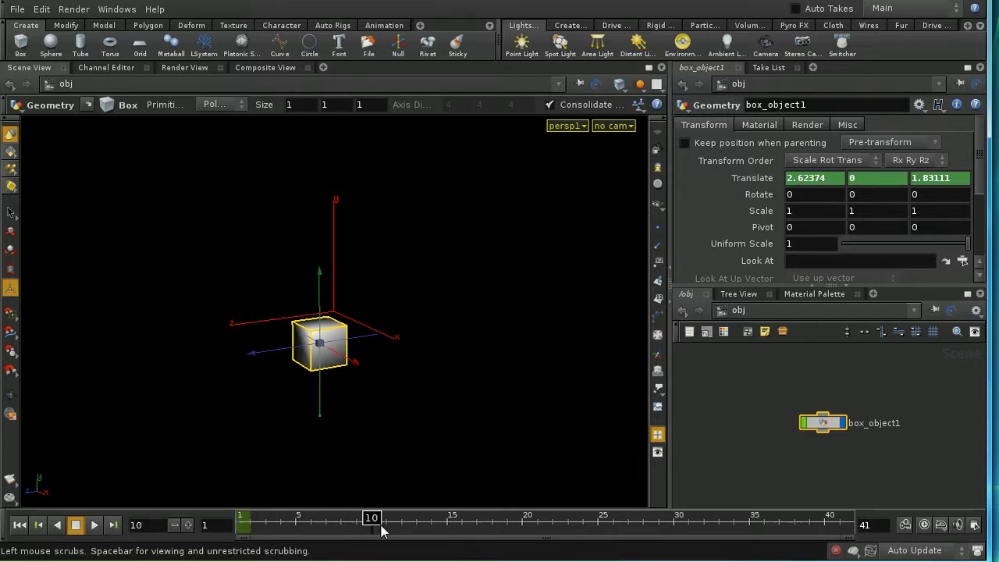
drag(285, 359, 372, 443)
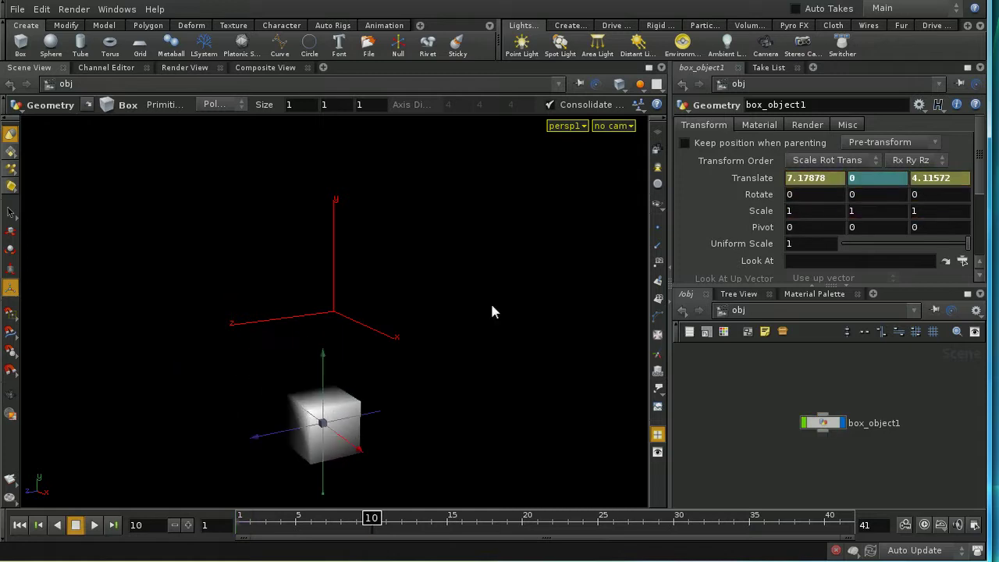
alt+click(766, 177)
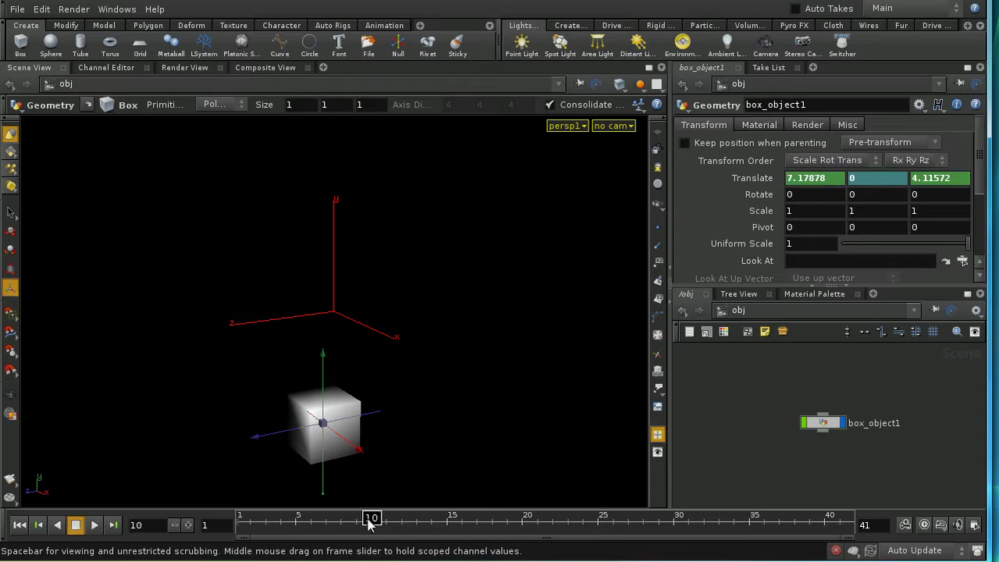
Scrub to frame 5 and frame 10, back to frame 1, and select box_object1
drag(369, 519, 297, 520)
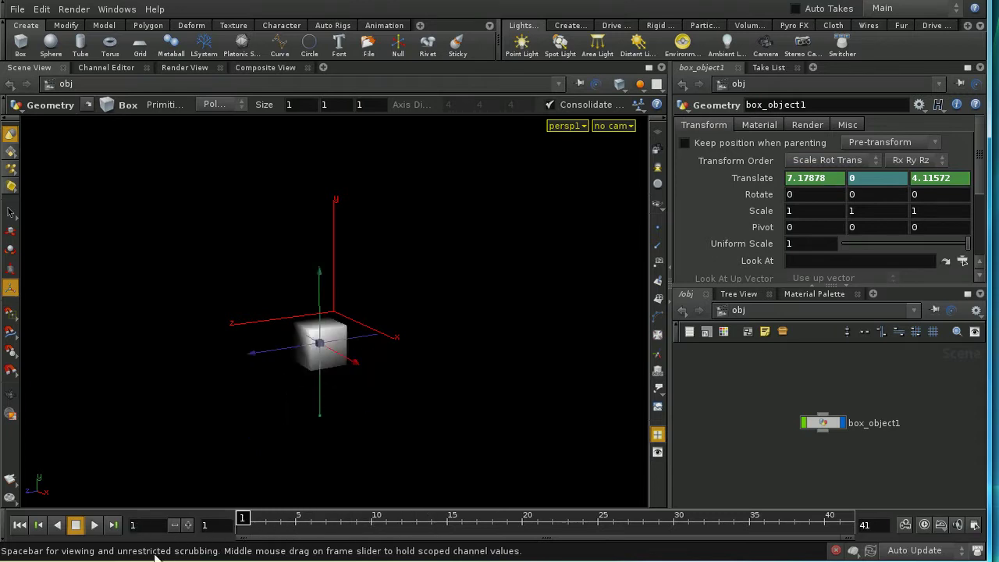
click(370, 521)
drag(371, 525, 243, 519)
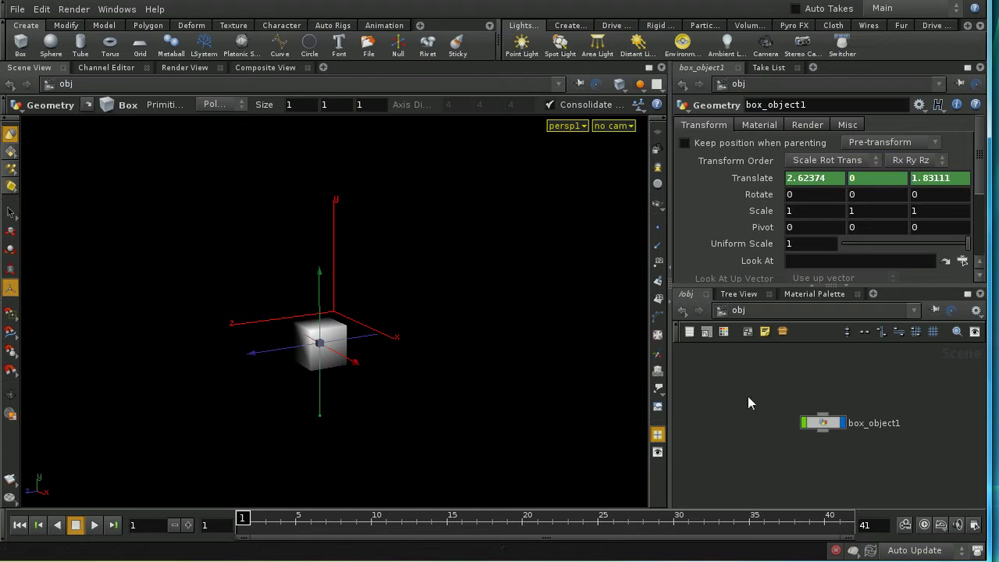
click(824, 423)
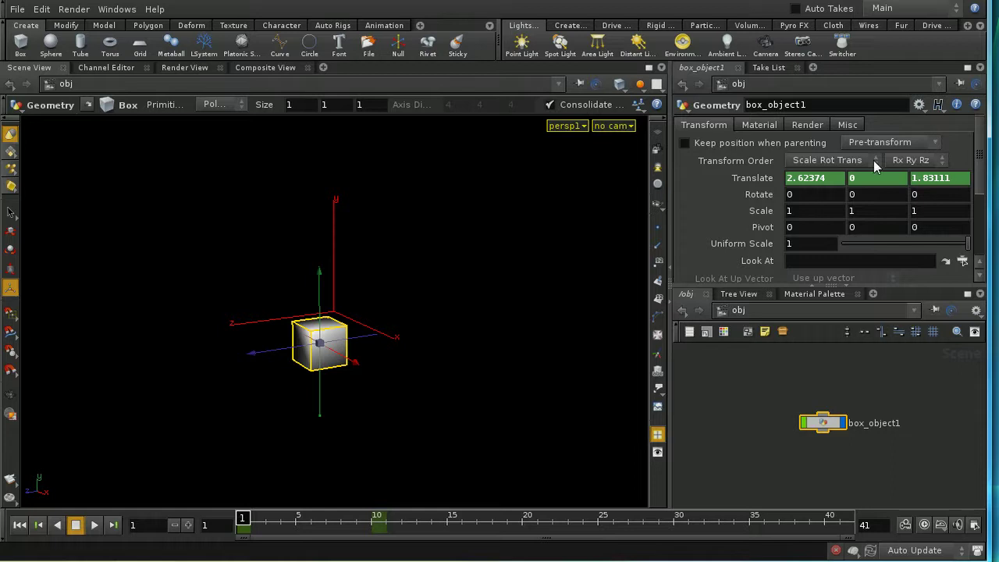
Delete box_object1's Translate channels and revert Translate to 0, 0, 0
right_click(749, 178)
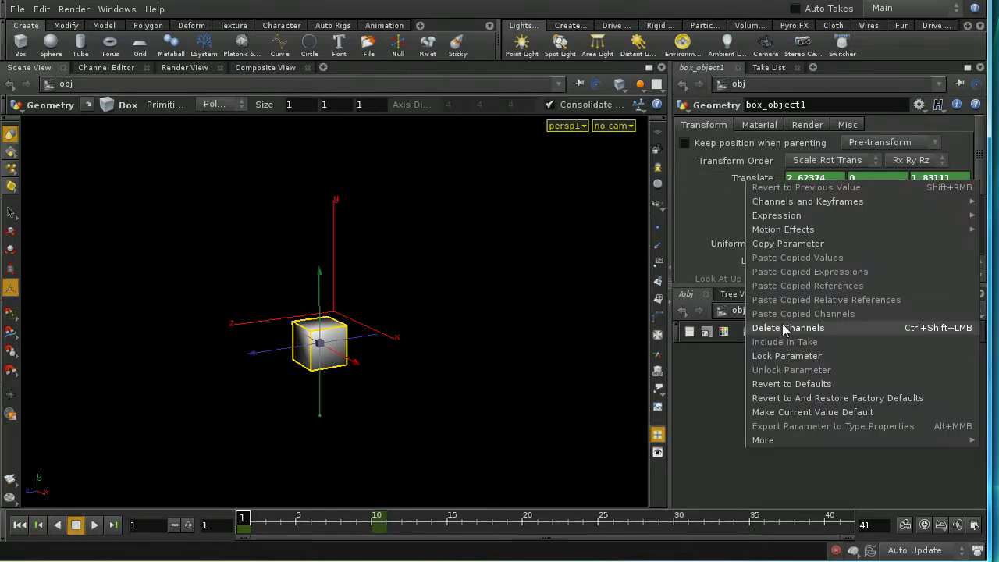
click(784, 328)
right_click(767, 177)
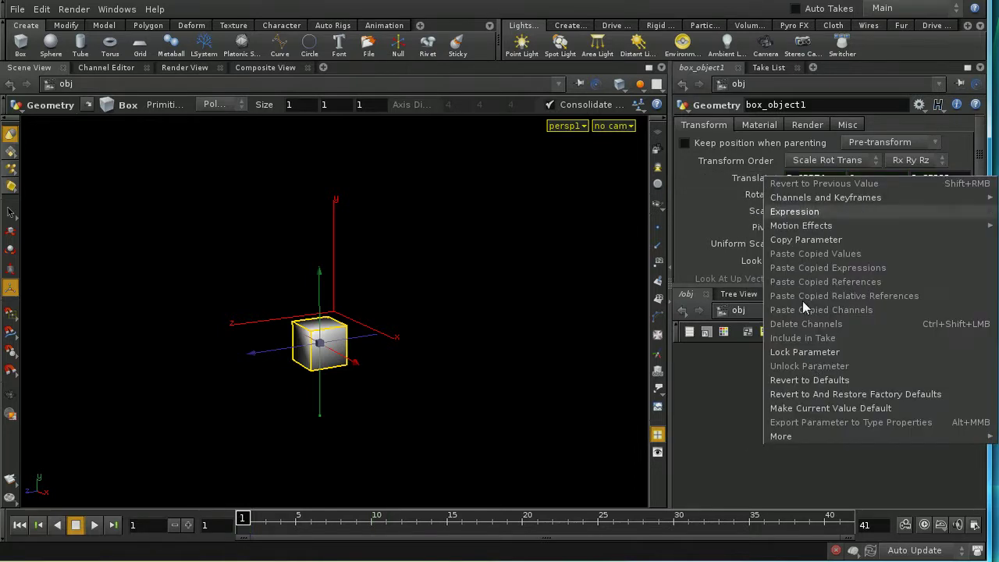
click(817, 378)
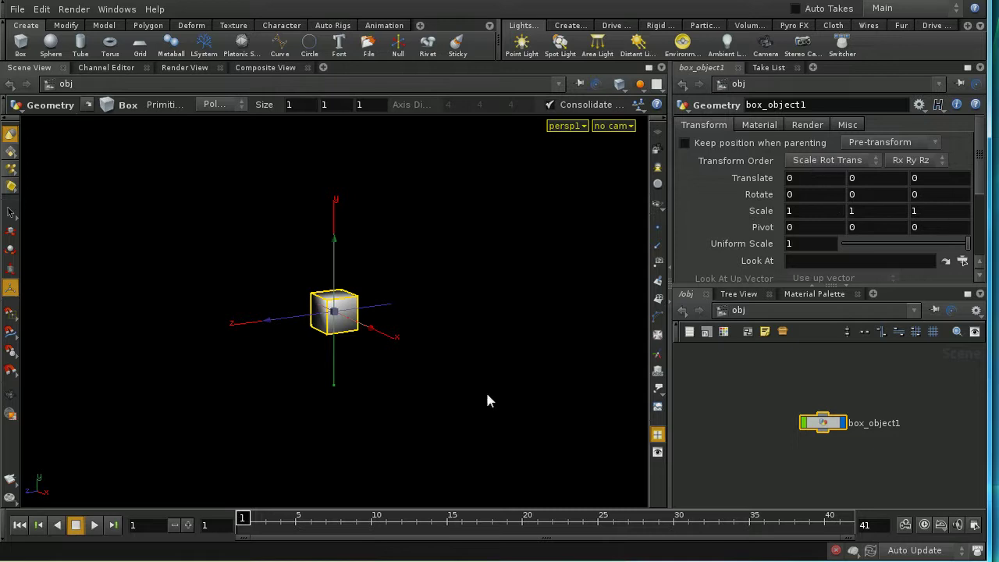
Show the ground grid and drag the box across it and up along Y
click(657, 133)
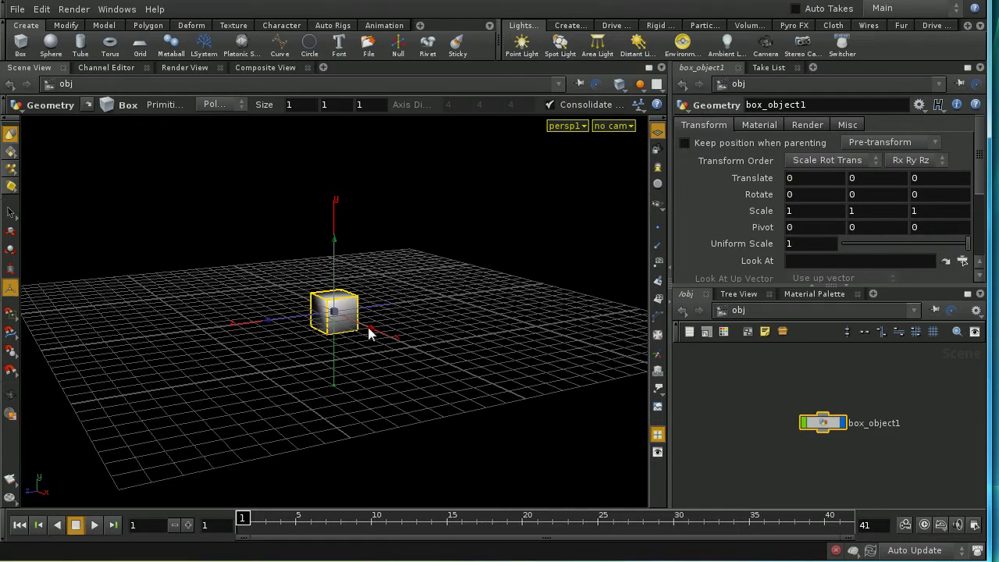
drag(371, 334, 457, 378)
drag(375, 357, 225, 388)
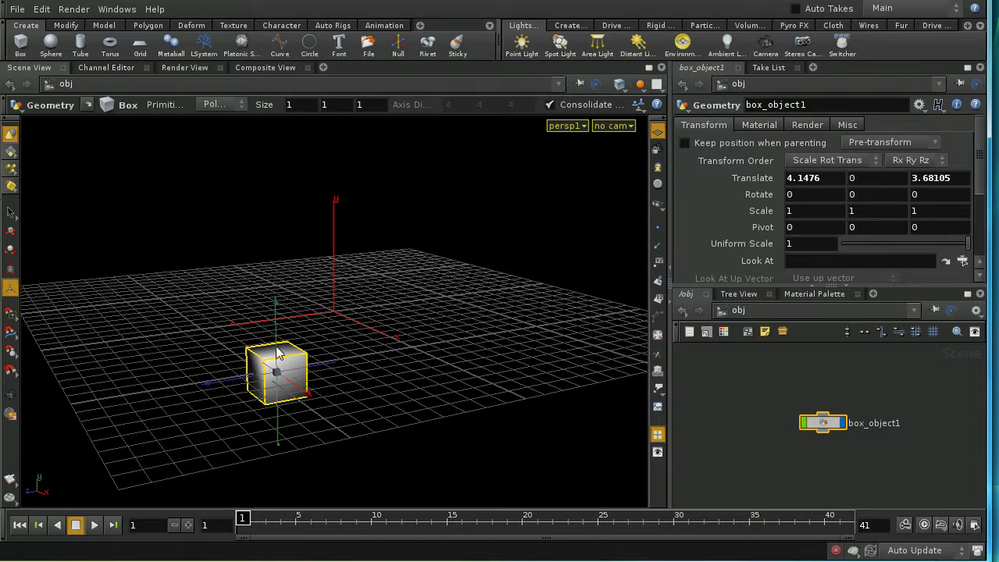
drag(275, 354, 220, 317)
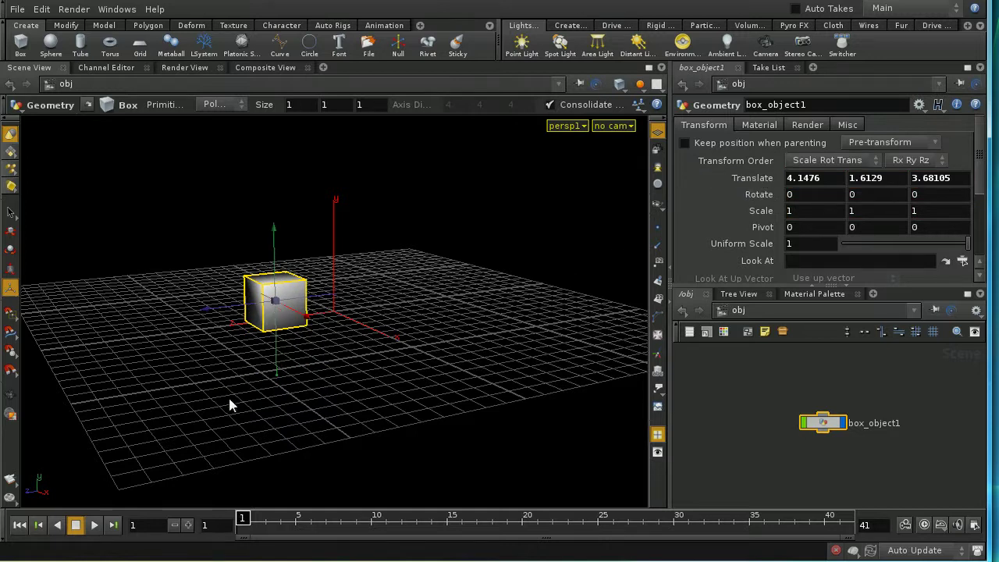
Revert Translate to defaults, then push the box along Z to 3.60385, 0, 3.76184
right_click(735, 177)
click(719, 175)
right_click(740, 181)
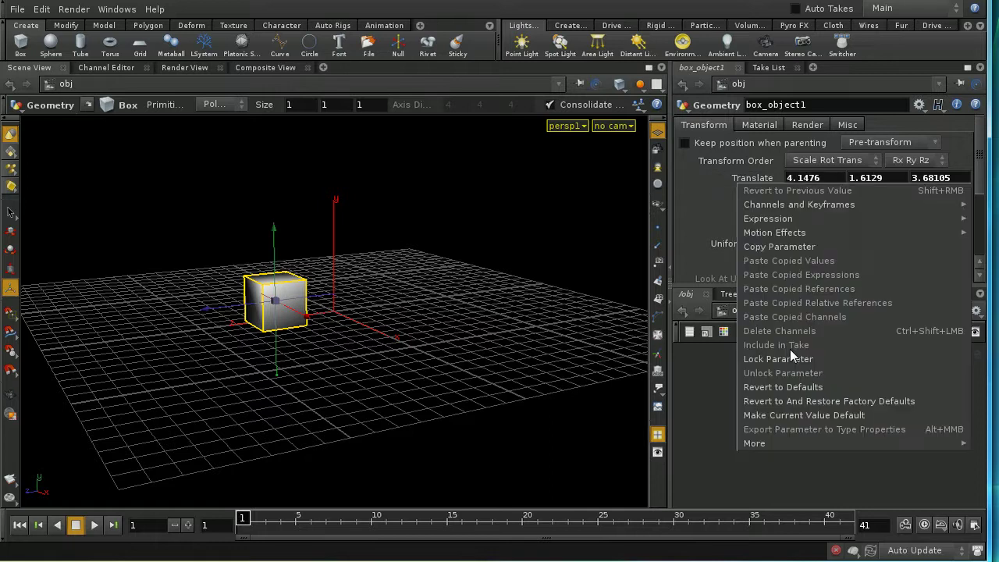
click(799, 388)
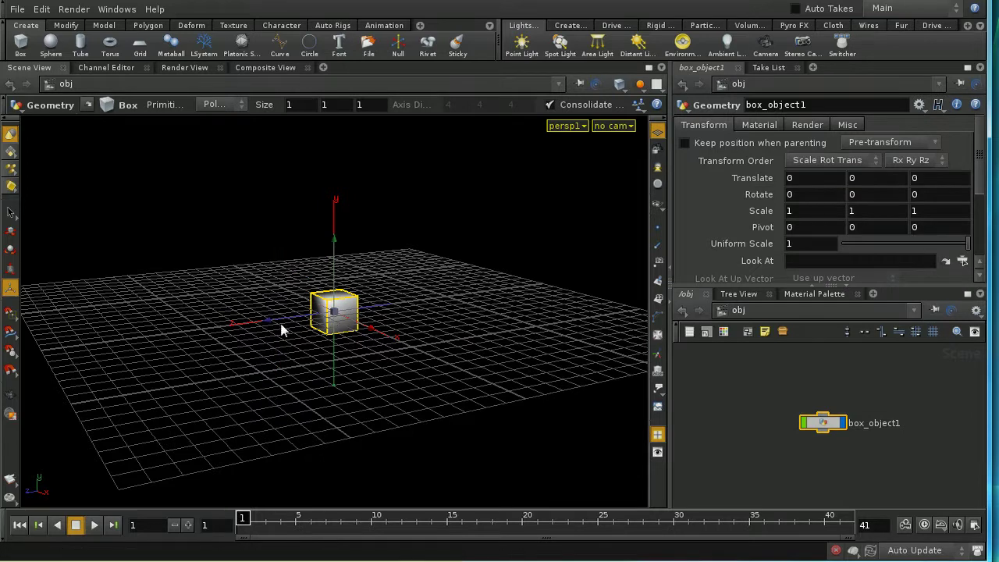
drag(281, 329, 279, 407)
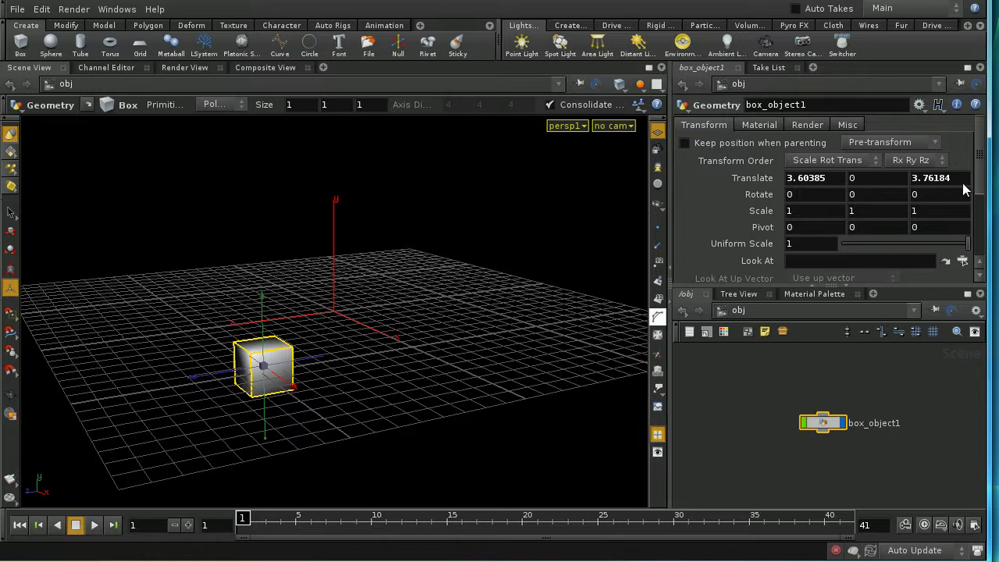
Clean Translates into the pre-transform, move the box up and along Z, then revert Translate
click(929, 143)
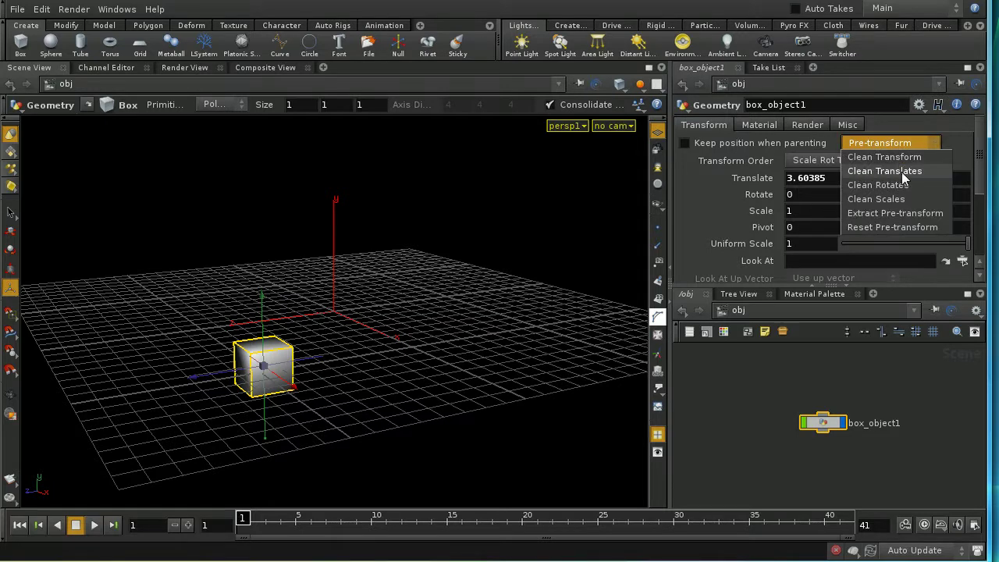
click(906, 174)
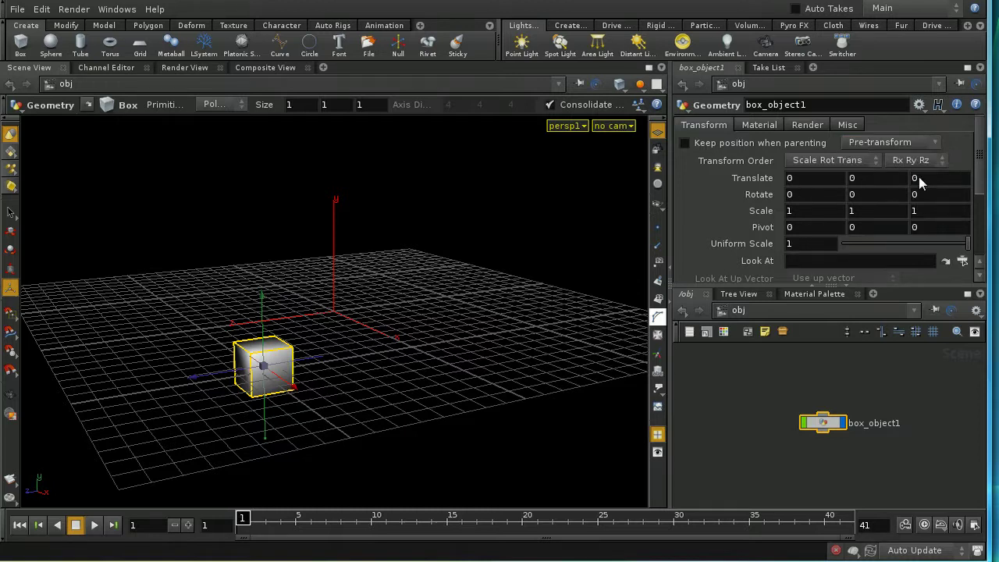
drag(264, 344, 262, 223)
drag(195, 251, 143, 256)
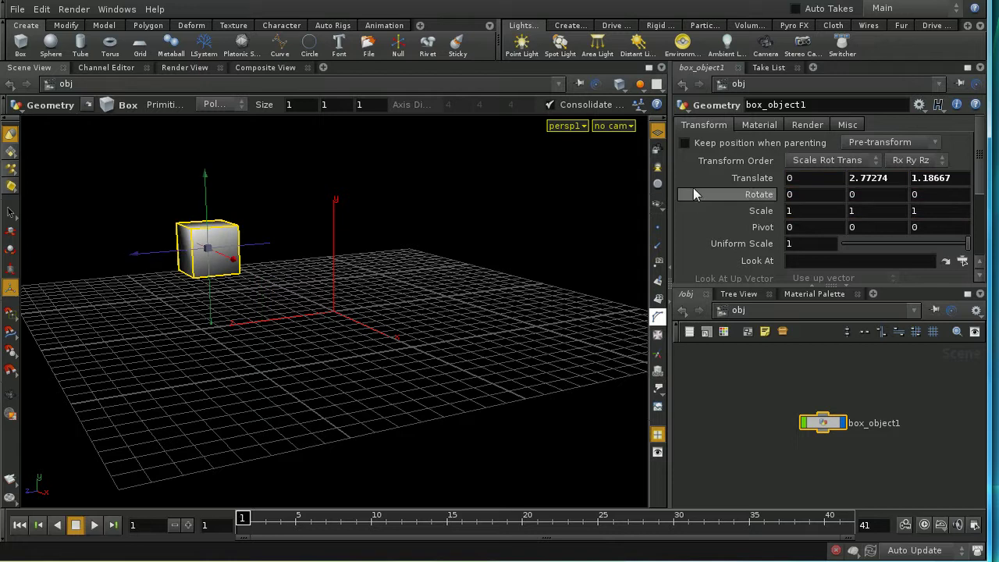
right_click(730, 182)
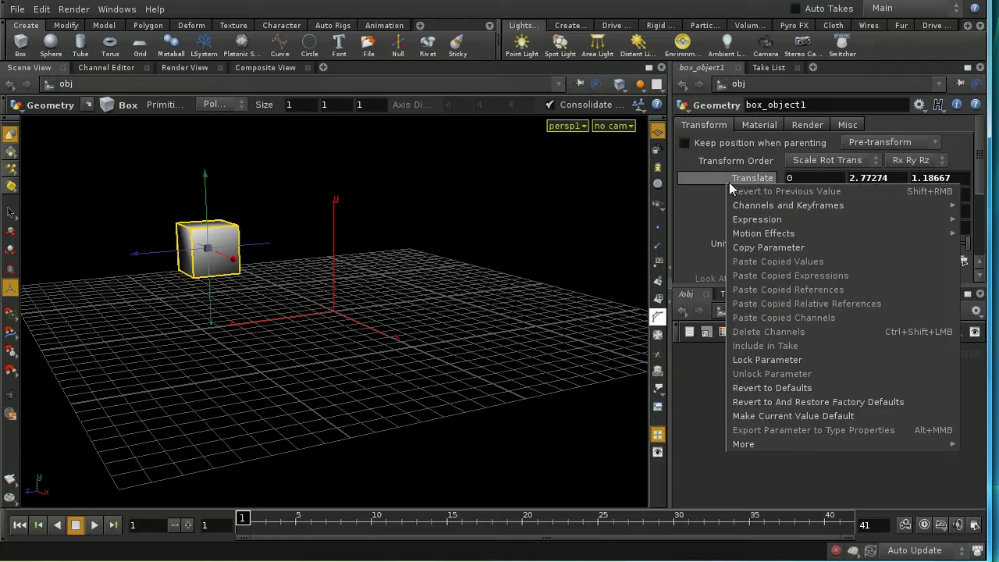
click(774, 393)
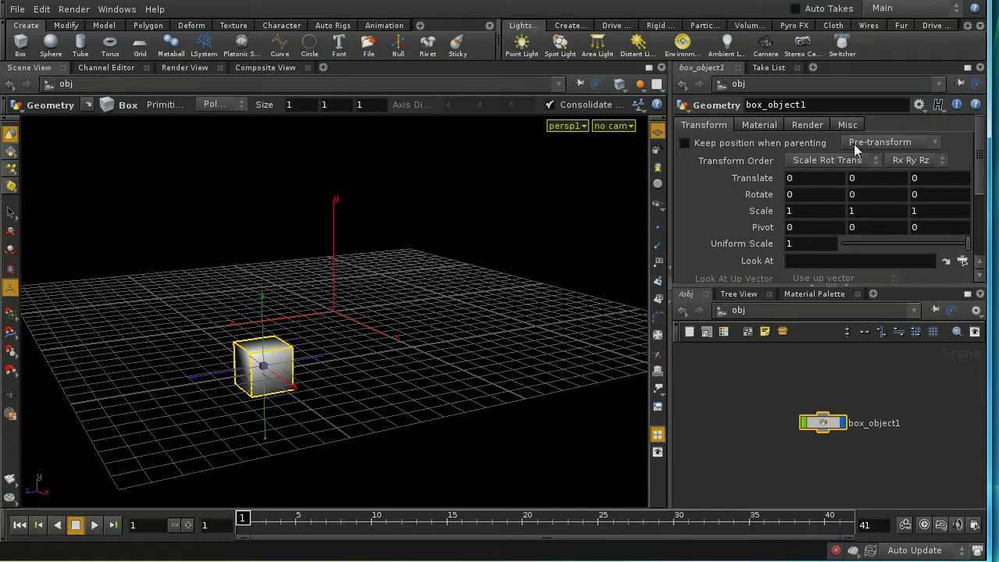
Extract the pre-transform back into Translate, then Reset Pre-transform
click(939, 144)
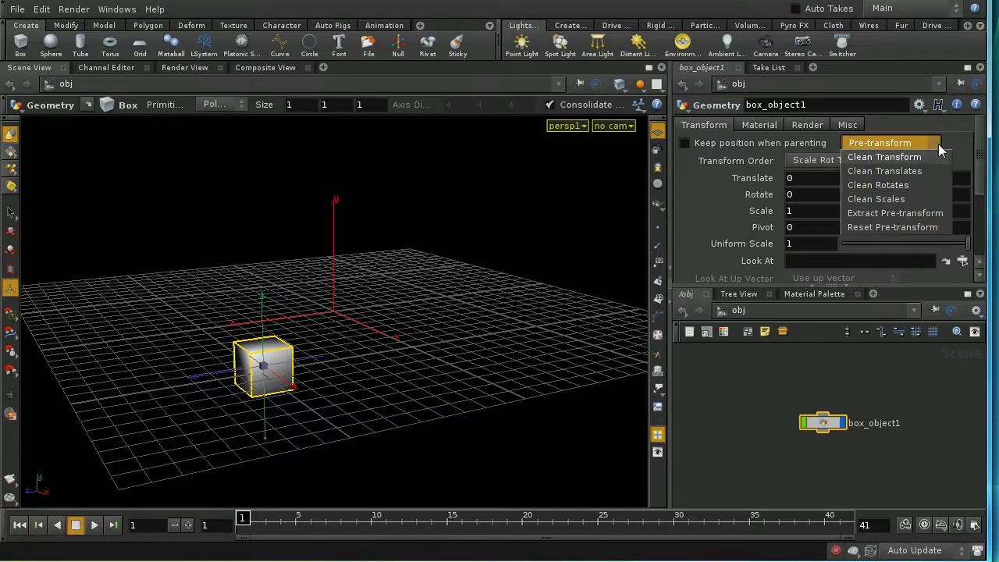
click(908, 215)
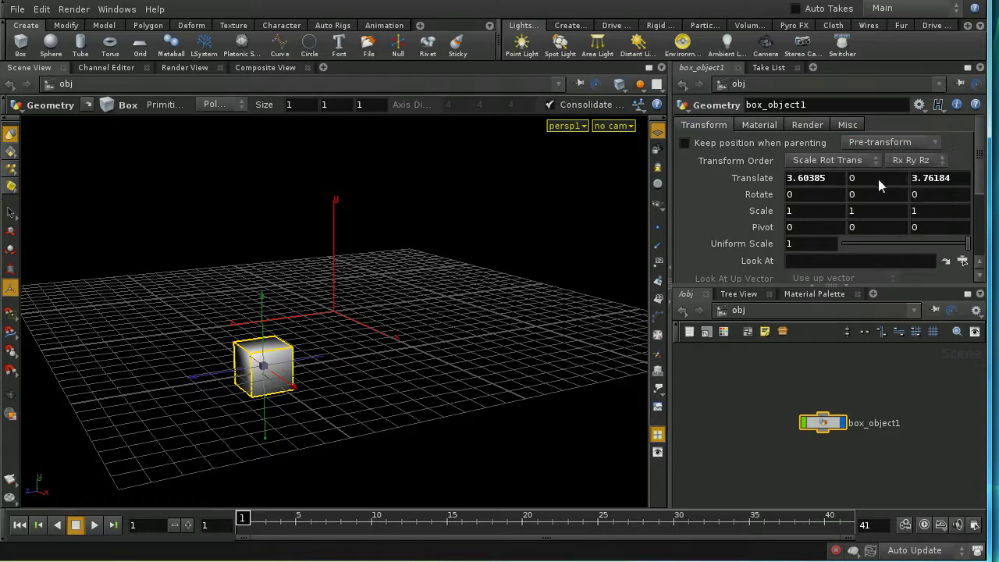
click(907, 141)
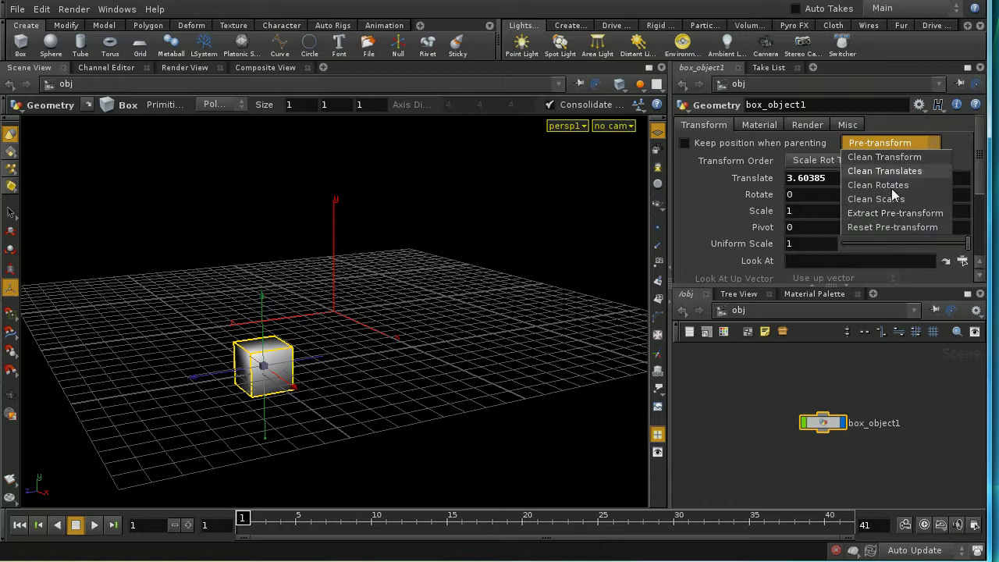
click(885, 229)
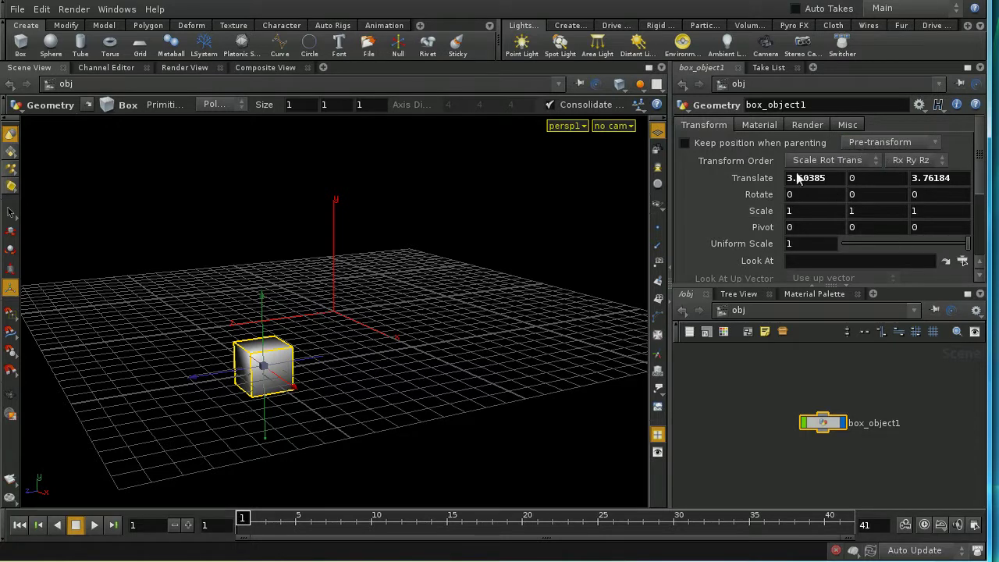
Clean Translates again and rotate the box to about -1.36, 13.72, 0.35
click(886, 143)
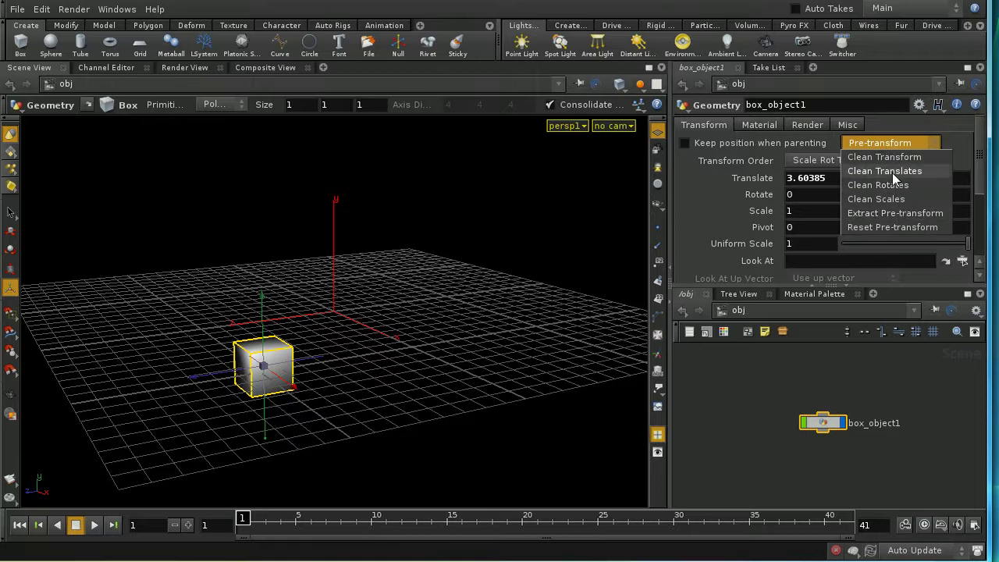
click(893, 172)
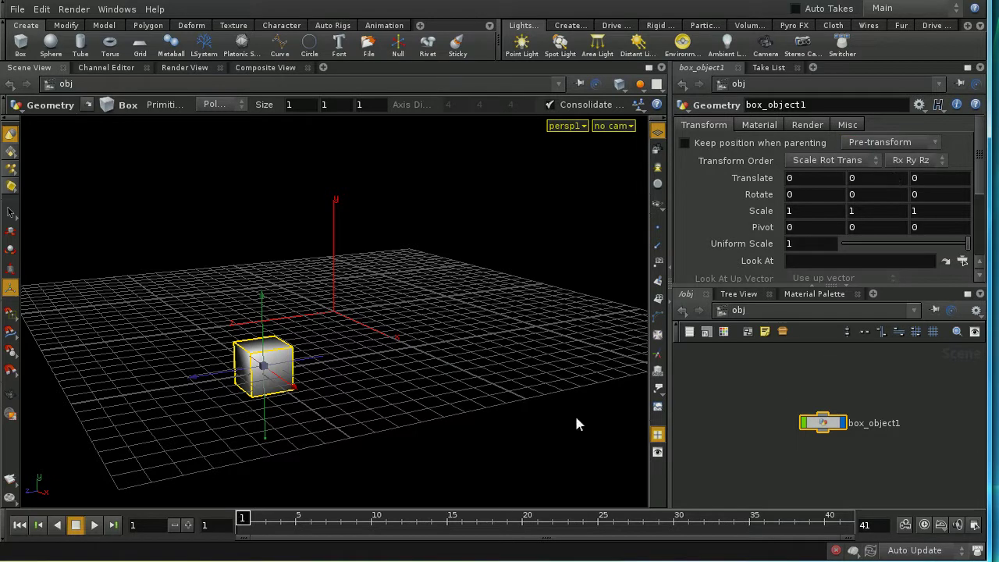
key(r)
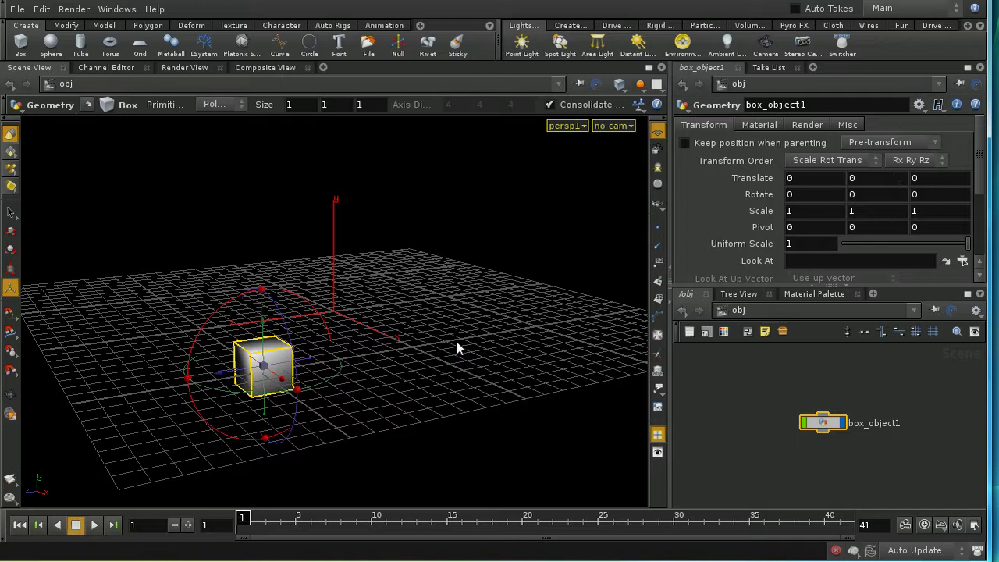
drag(252, 402, 312, 390)
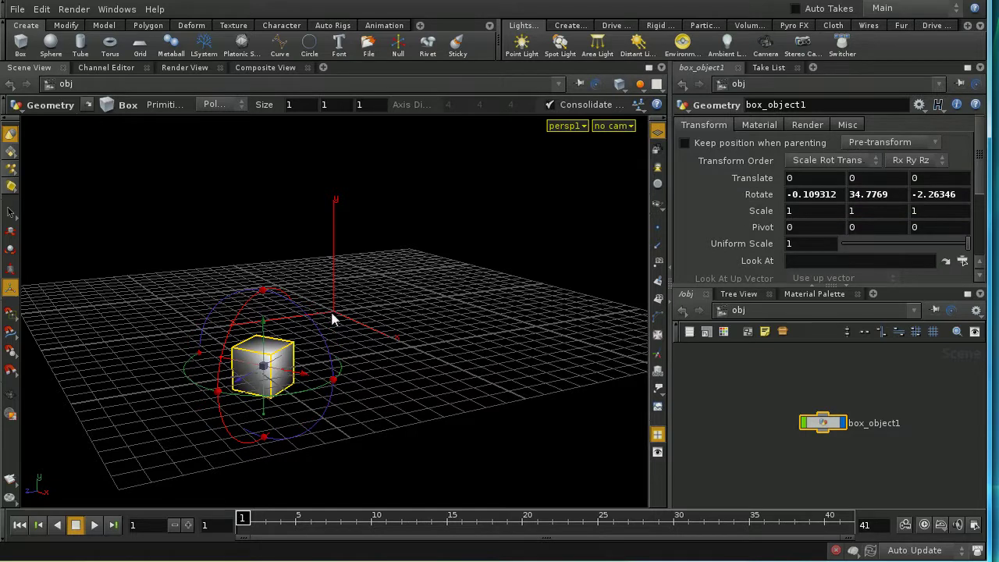
drag(252, 404, 312, 393)
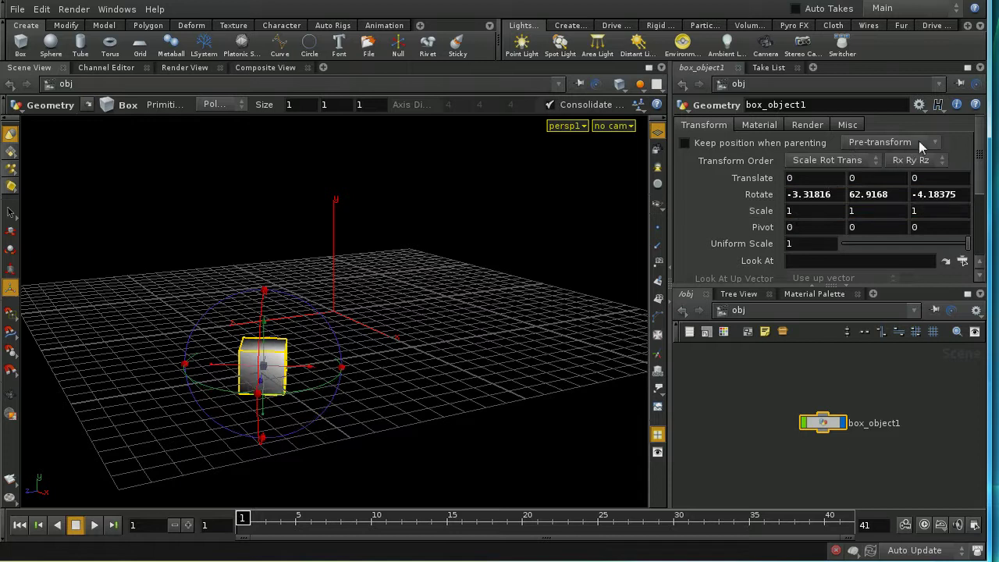
drag(326, 394, 266, 394)
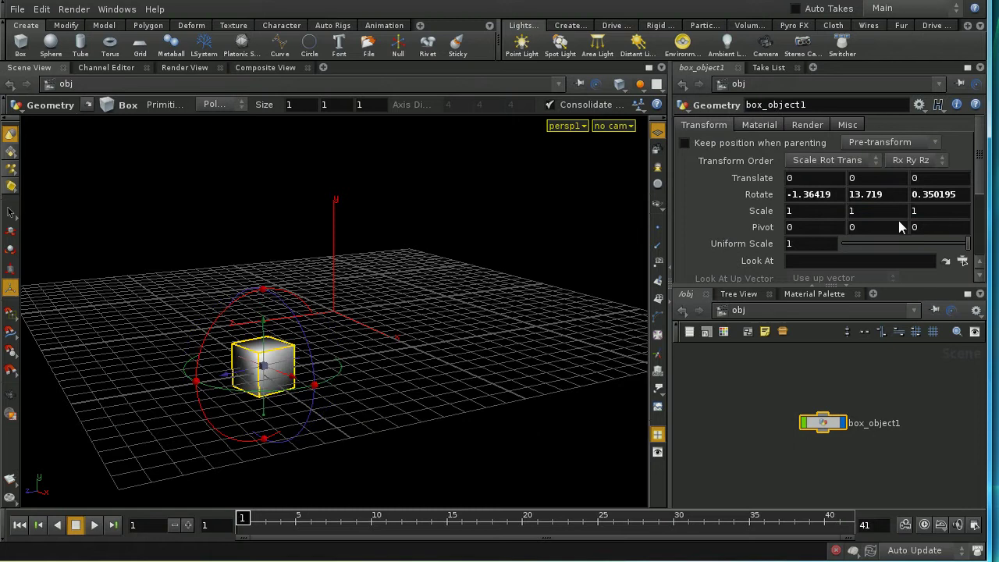
Reset the pre-transform so Translate reads 3.60385, 0, 3.76184 again
click(869, 146)
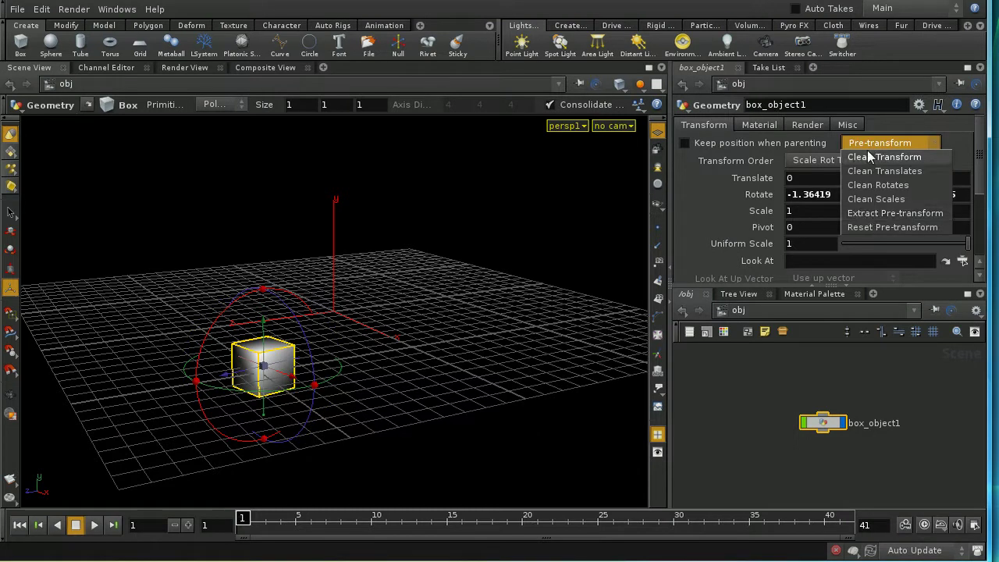
click(868, 231)
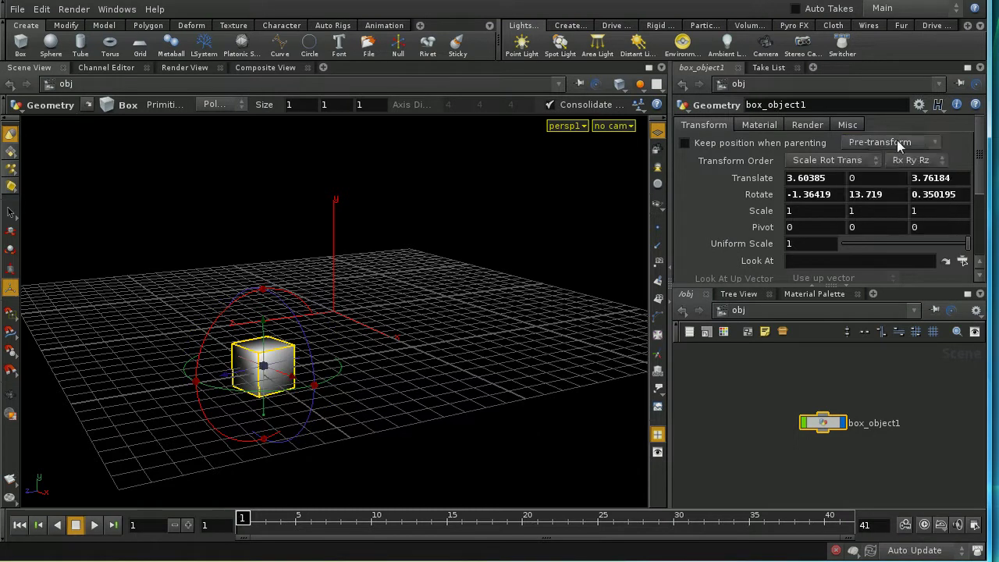
click(897, 142)
click(883, 228)
Revert box_object1's Translate and Rotate to 0, 0, 0
right_click(765, 181)
click(788, 381)
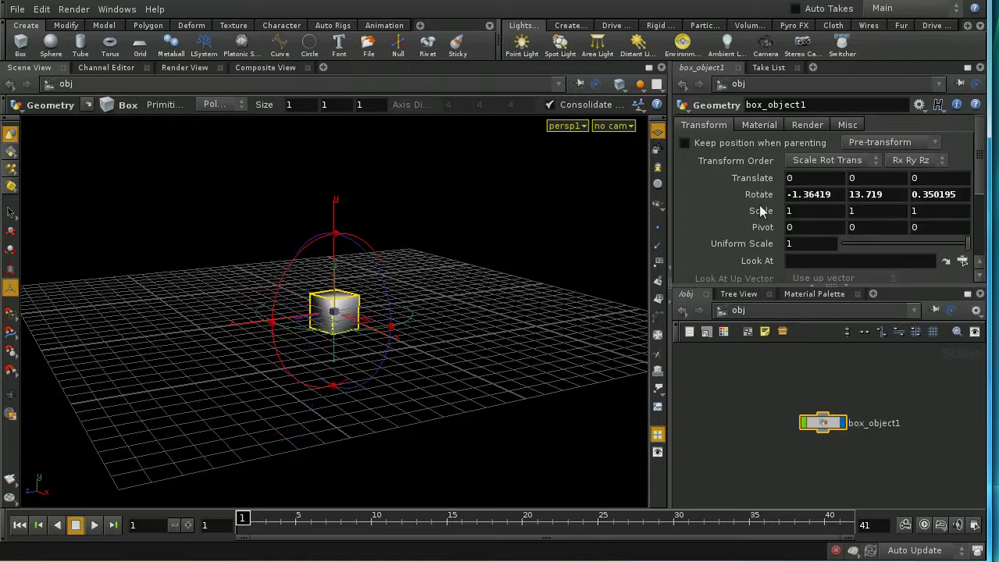
right_click(757, 195)
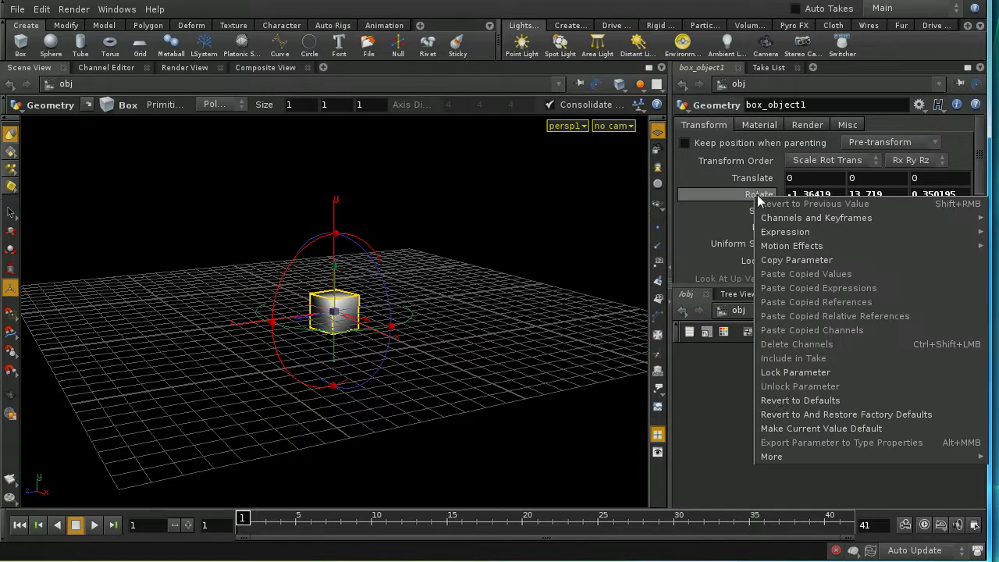
click(789, 400)
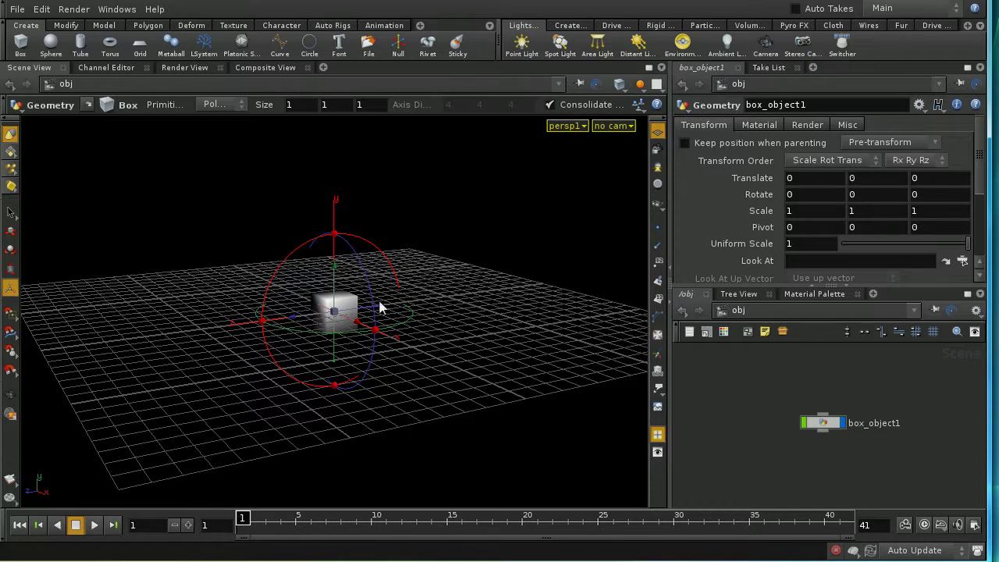
Move the box to Translate 3.41322, 0, 2.05345, try a rotation, and undo it
key(t)
drag(359, 327, 527, 359)
key(r)
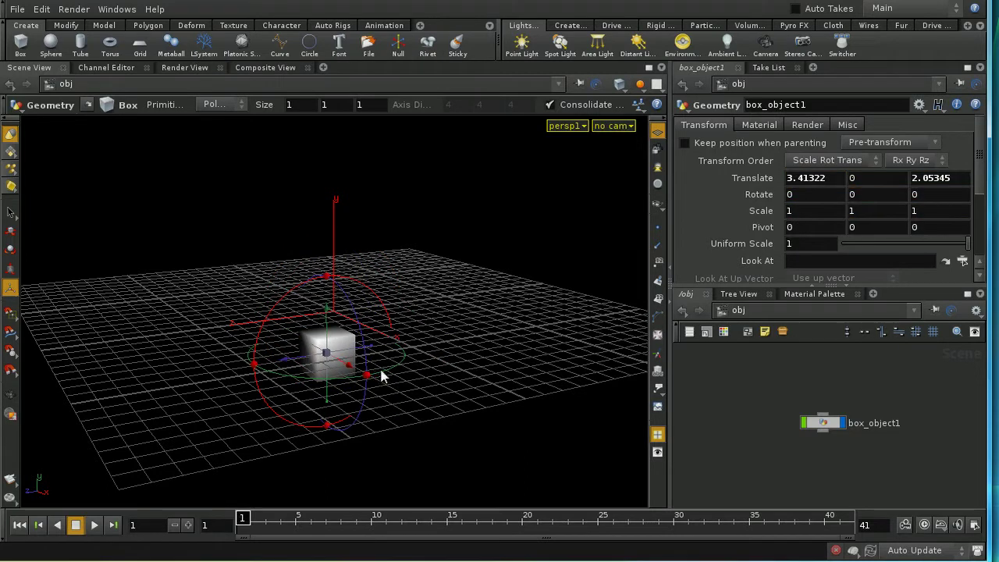
mouse_move(386, 377)
mouse_down()
mouse_move(330, 382)
mouse_move(404, 381)
mouse_move(372, 379)
mouse_up()
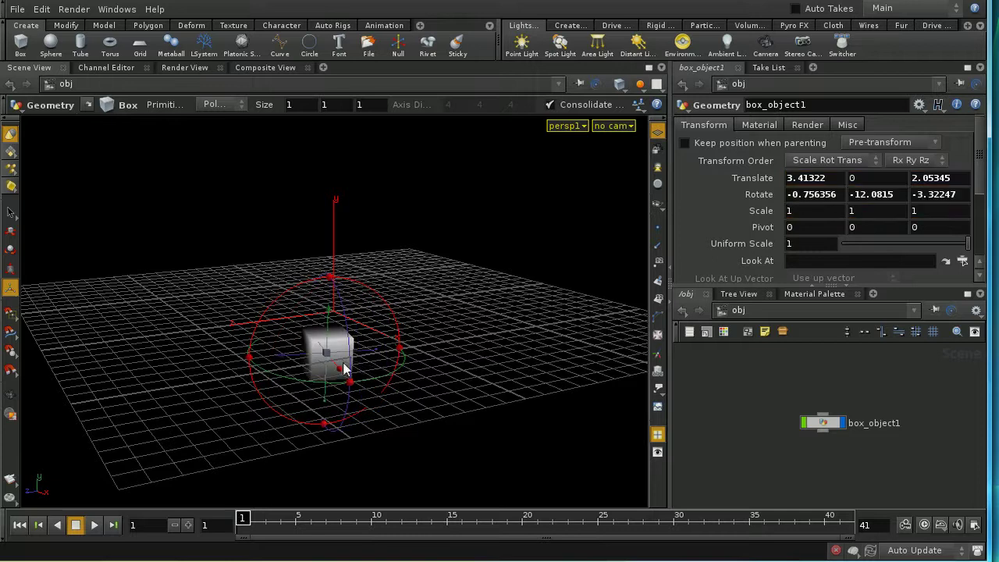
key(ctrl+z)
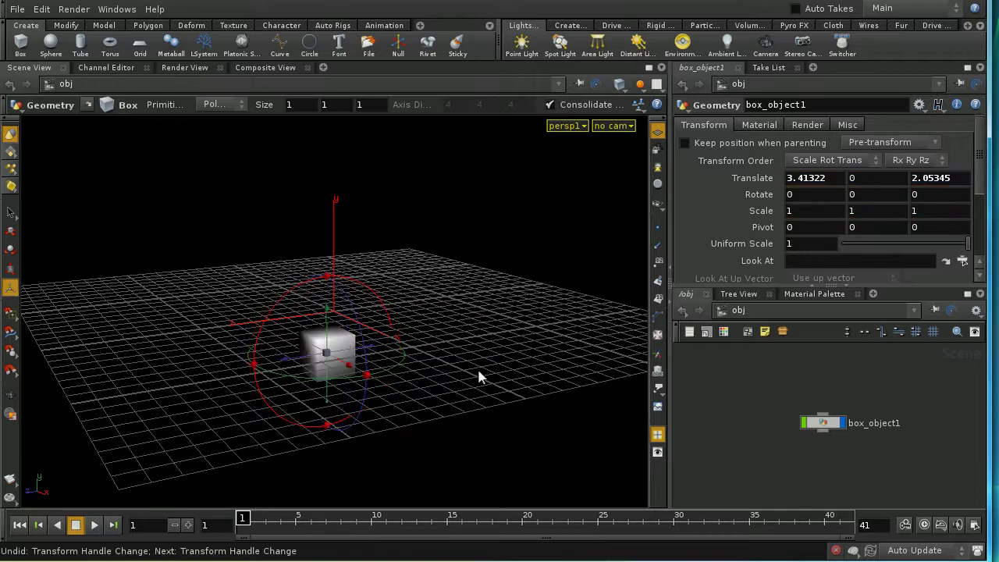
Try Trans Scale Rot transform order with a slight rotation, then restore Scale Rot Trans
click(836, 160)
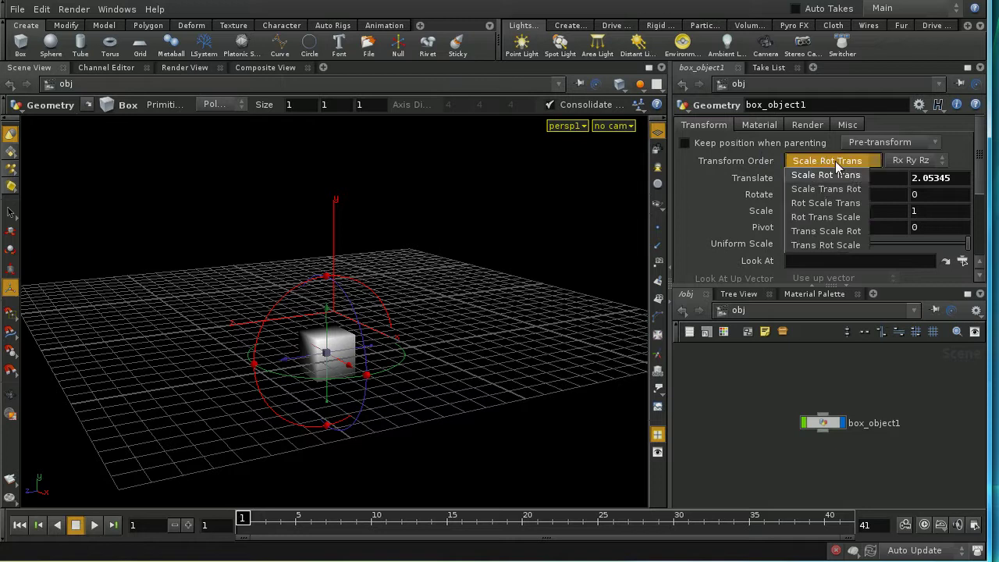
click(838, 229)
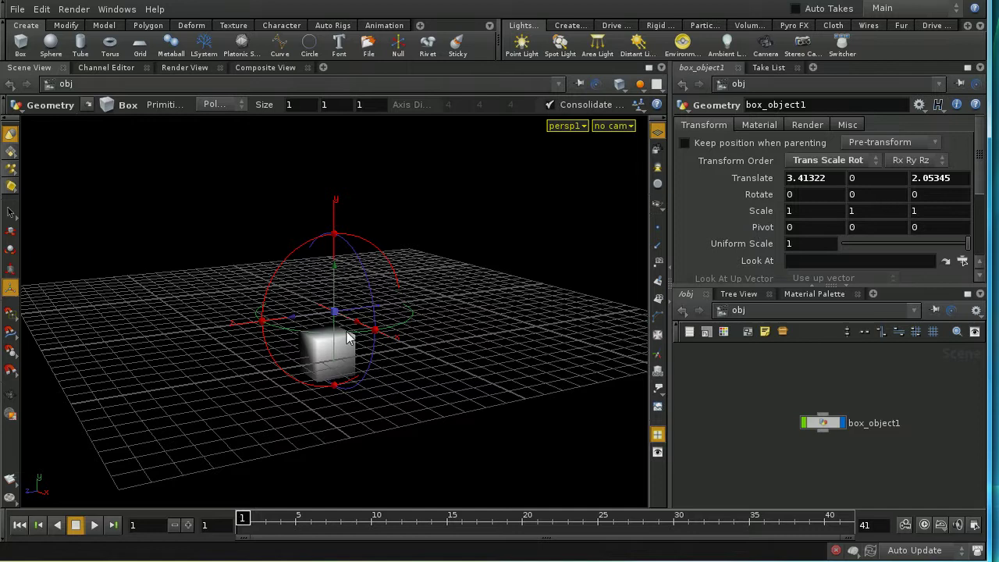
mouse_move(350, 337)
mouse_down()
mouse_move(428, 330)
mouse_move(281, 340)
mouse_move(442, 340)
mouse_move(351, 337)
mouse_up()
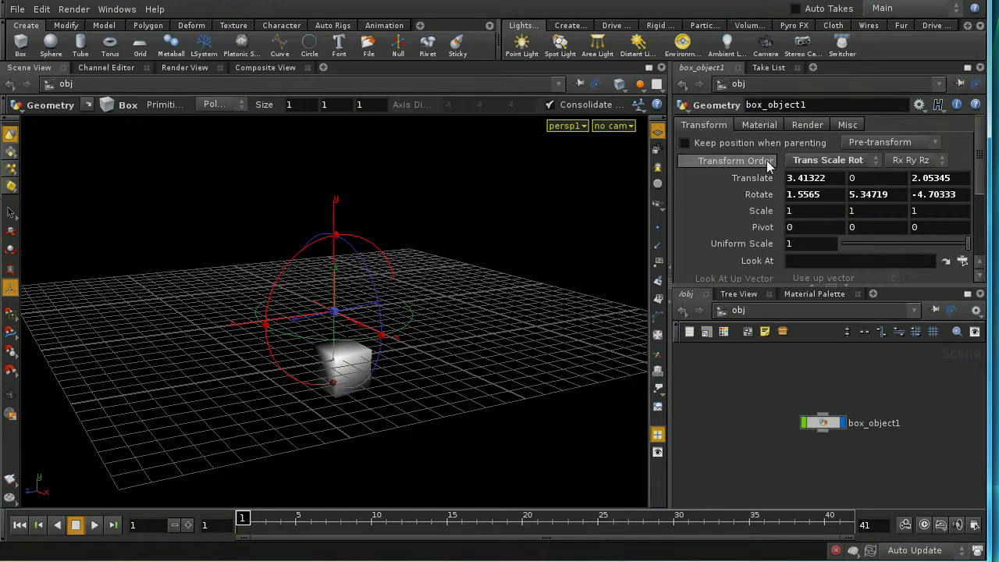
click(808, 162)
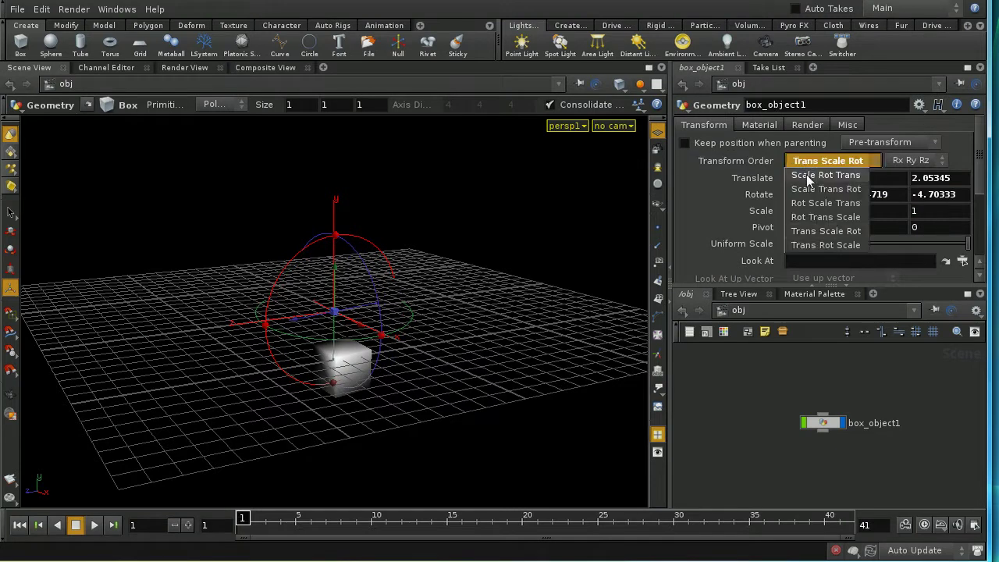
click(807, 175)
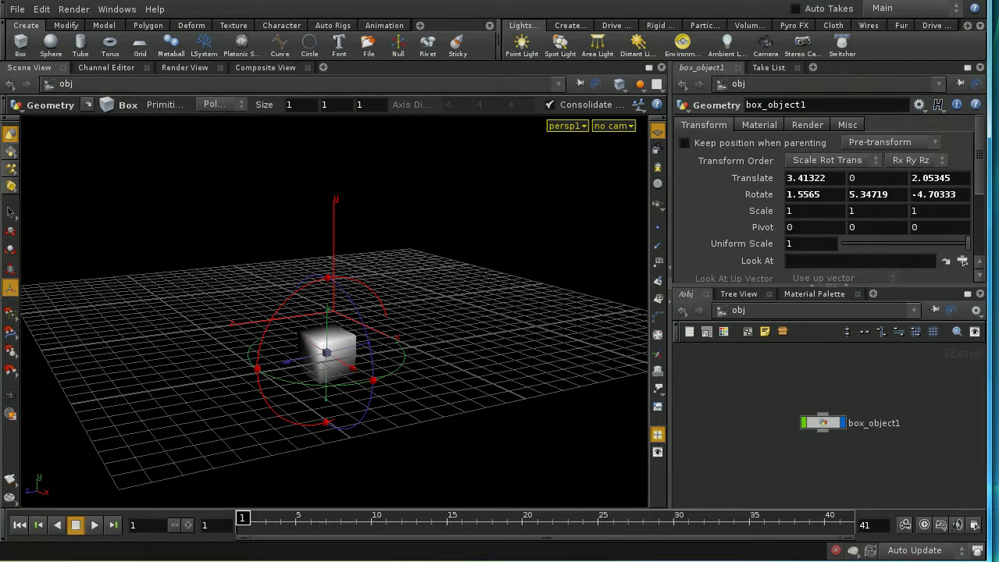
Revert box_object1's Translate and Rotate to their 0, 0, 0 defaults
right_click(765, 179)
click(812, 382)
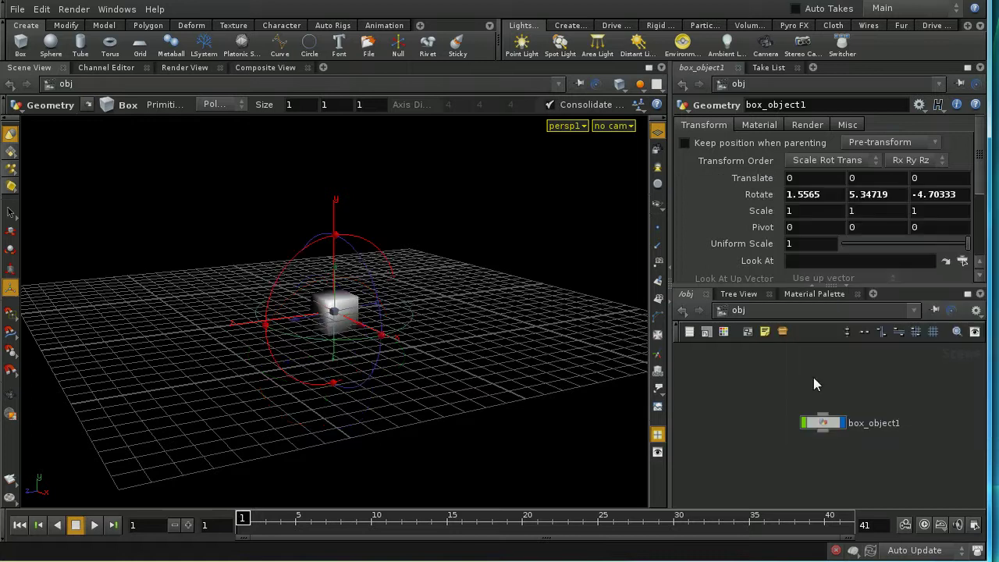
right_click(766, 195)
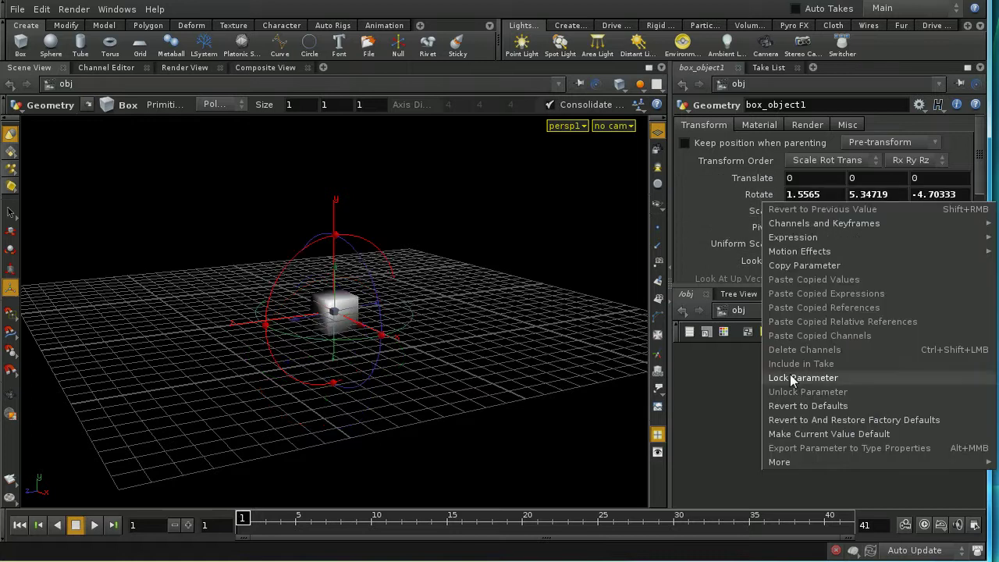
click(793, 408)
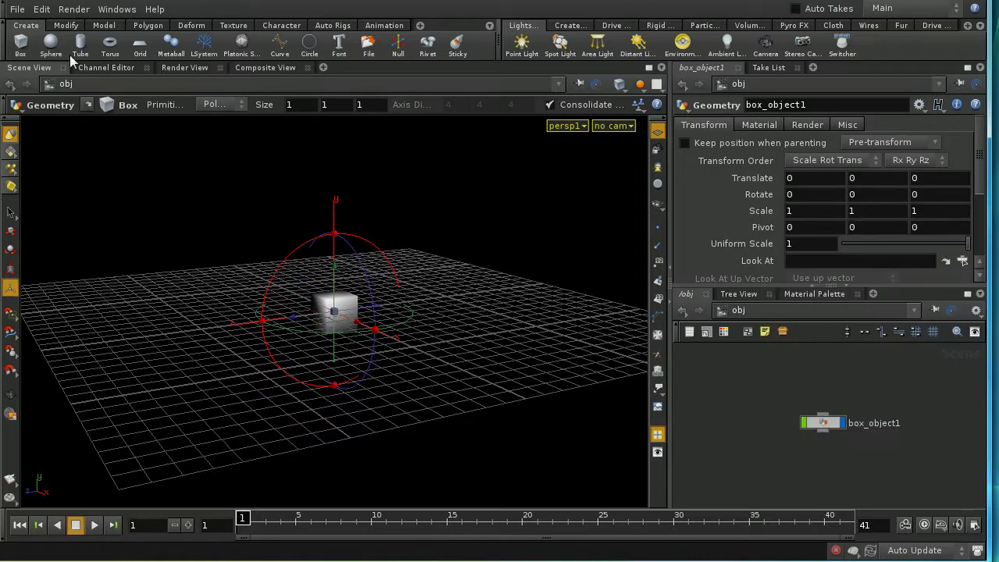
click(51, 44)
Place the sphere at the origin, slide it 2.85356 along Z, and reselect box_object1
key(Return)
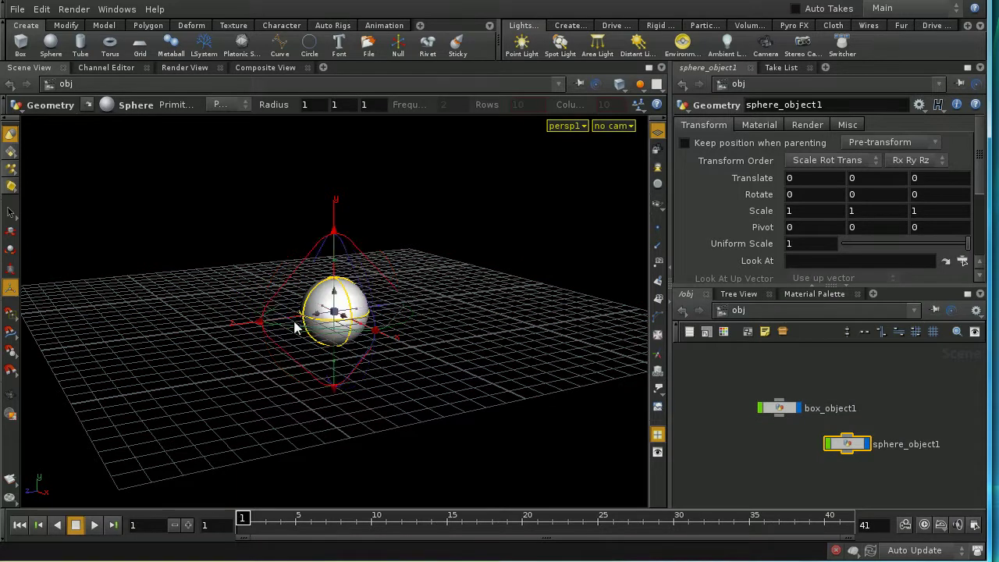
drag(290, 326, 184, 335)
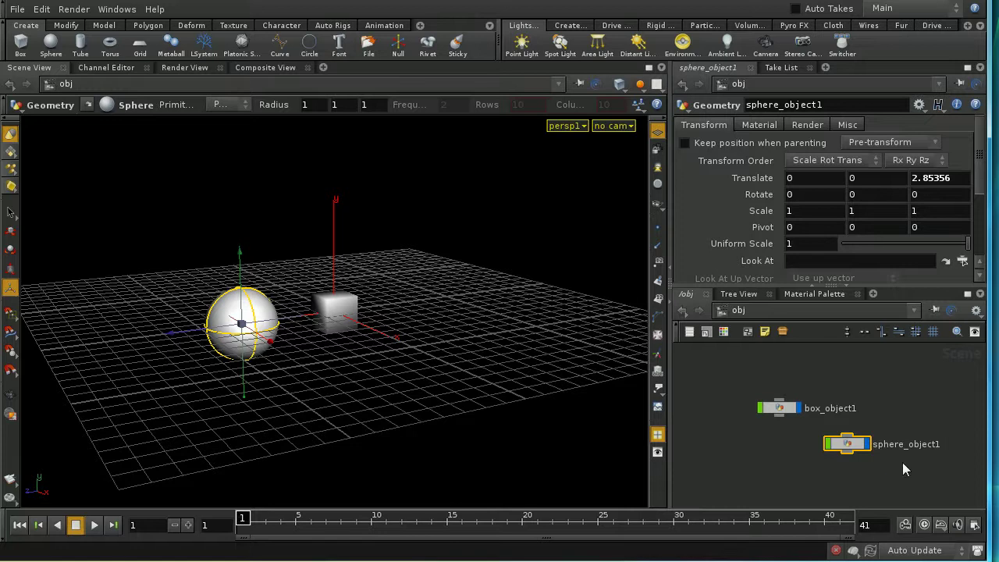
click(888, 409)
drag(847, 445, 797, 457)
click(778, 406)
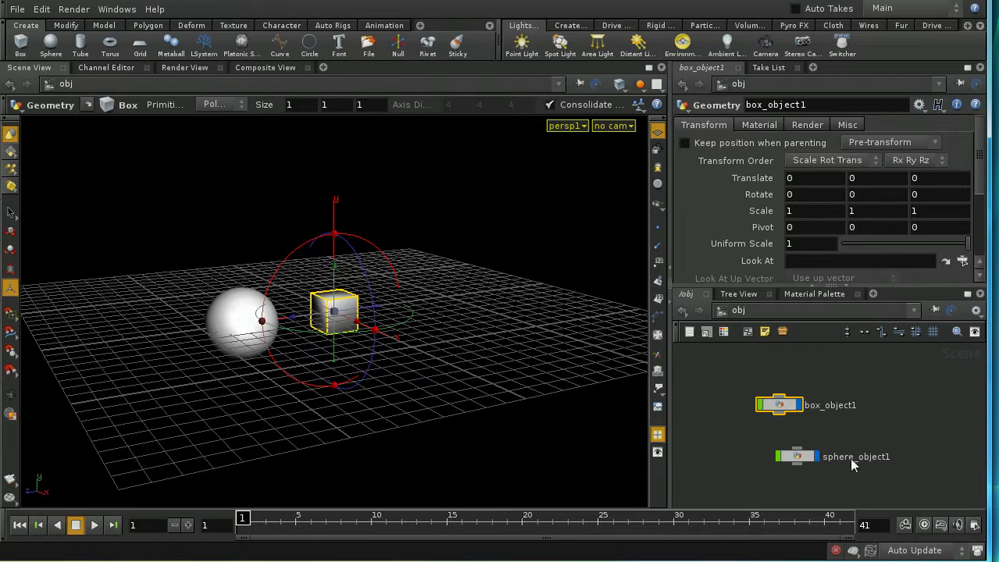
Place sphere_object1 under box_object1 and wire the box into it, keeping the sphere's 2.85356 Z offset
drag(804, 461, 781, 460)
middle_drag(859, 499, 882, 472)
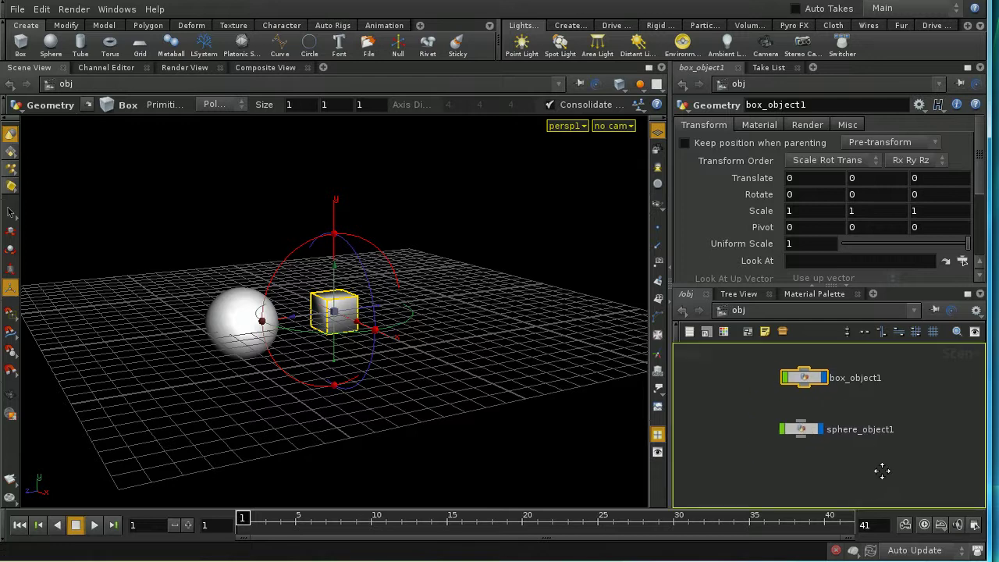
drag(805, 432, 800, 442)
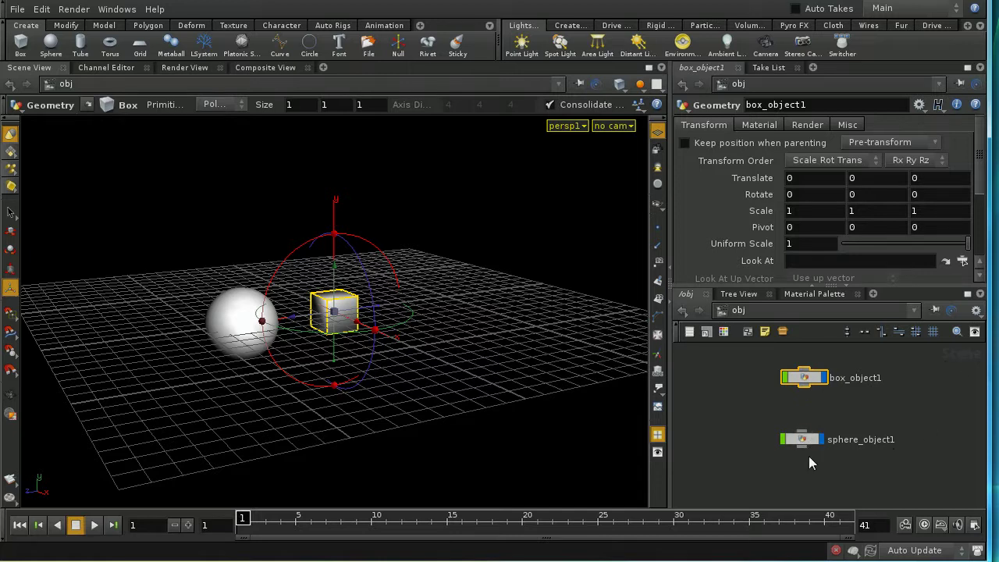
drag(805, 386, 808, 436)
click(809, 440)
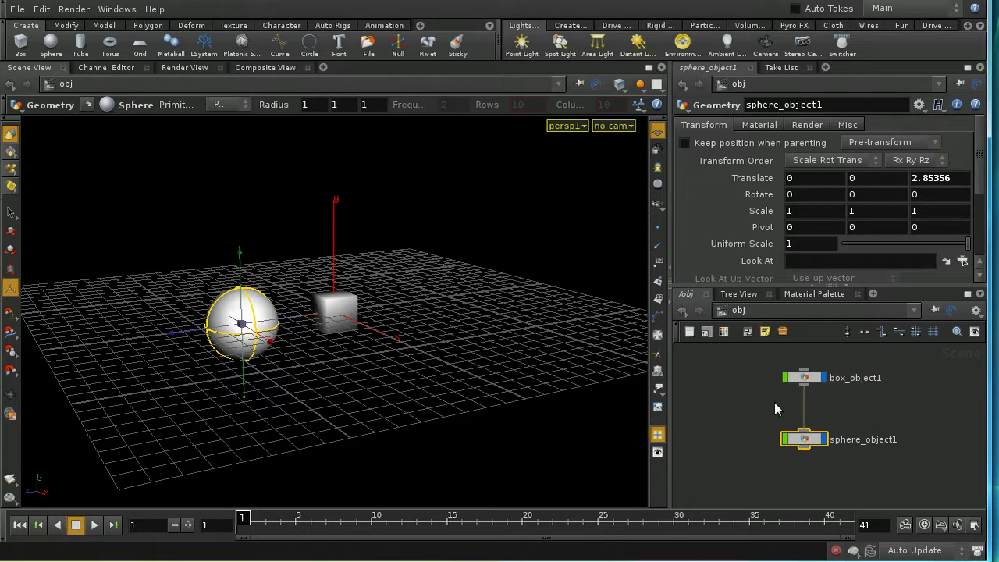
click(812, 378)
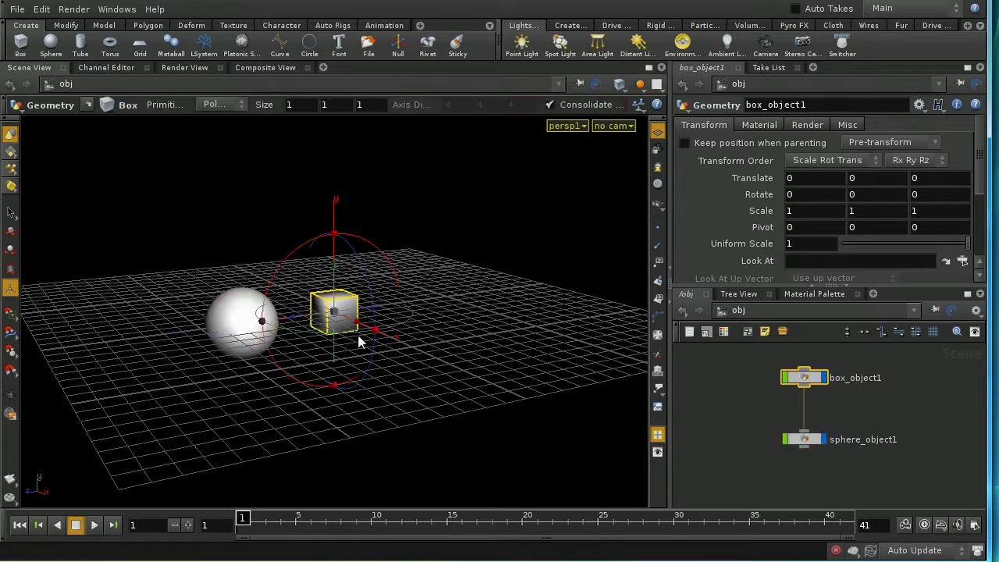
Move box_object1 with its child sphere to Translate X 4.05538
key(t)
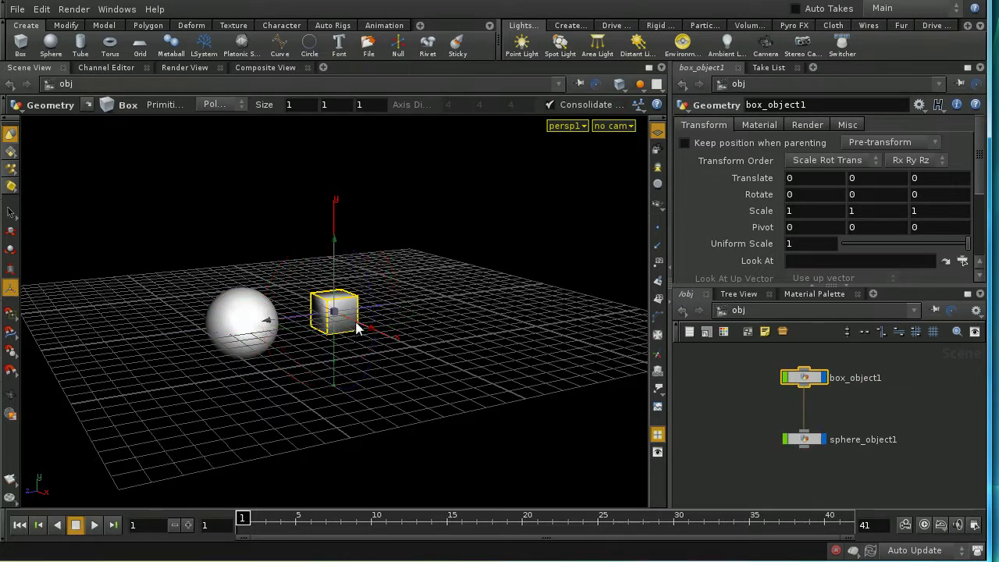
drag(357, 334, 281, 293)
drag(395, 350, 452, 382)
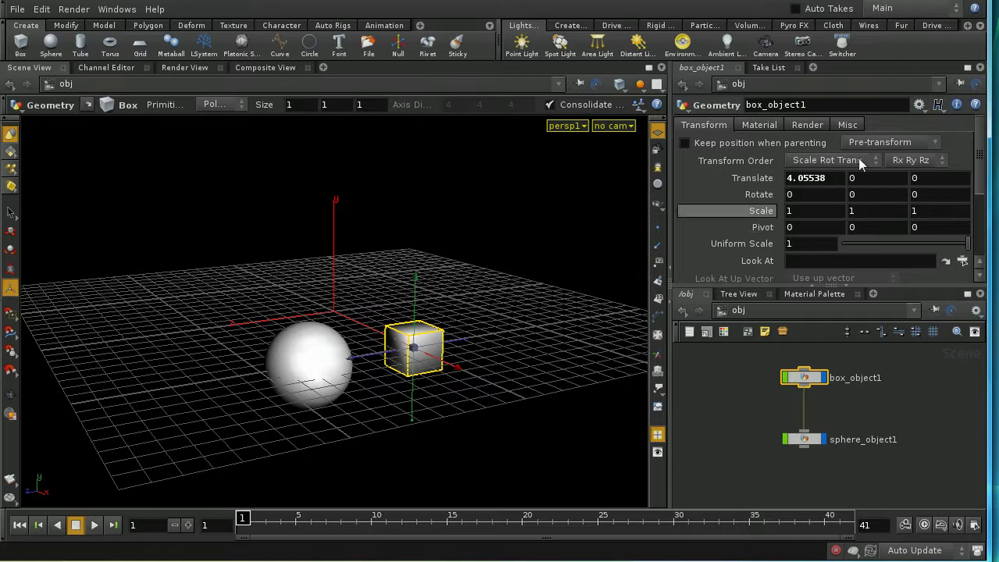
mouse_move(817, 179)
middle_down()
mouse_move(816, 144)
mouse_move(771, 164)
mouse_move(806, 168)
middle_up()
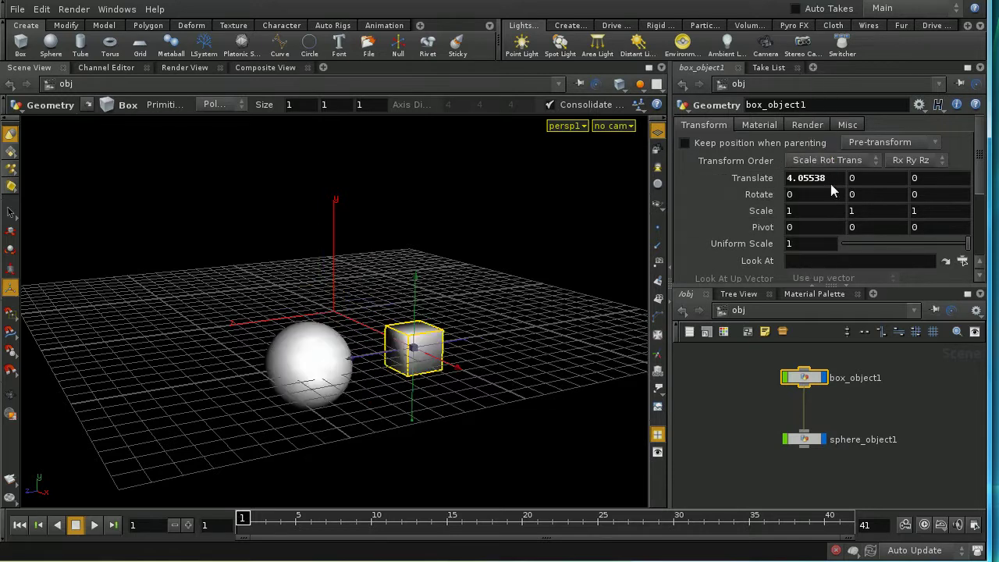
Push the sphere's Translate Z out to 4.65356 and rotate the box to Rotate Y 8.1
click(810, 437)
middle_drag(947, 179, 990, 188)
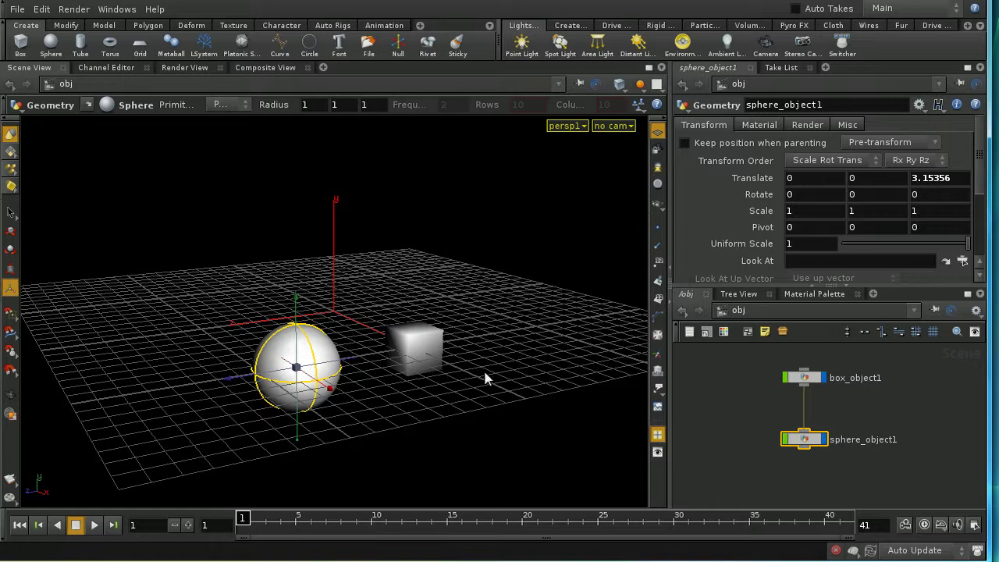
middle_drag(922, 180, 987, 180)
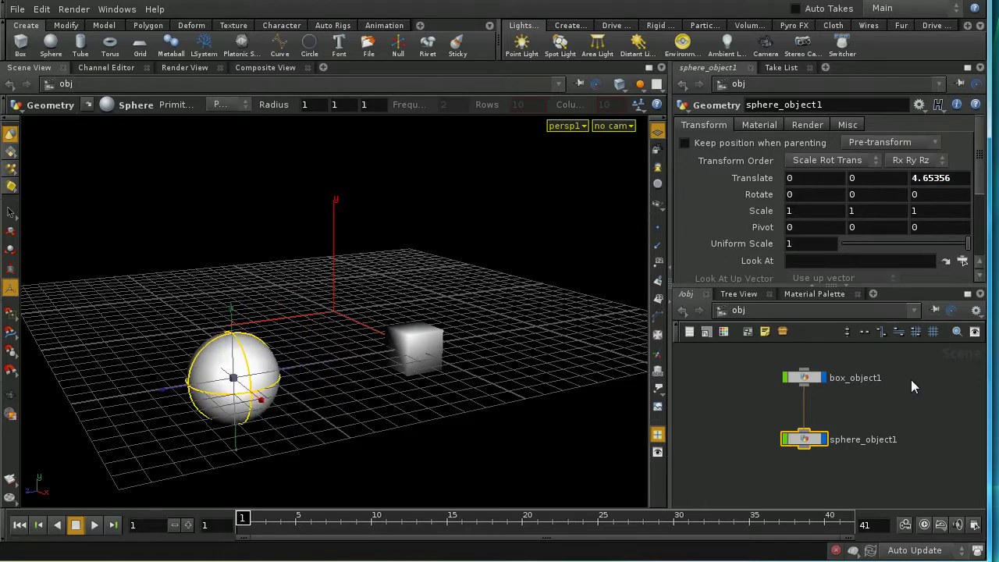
click(800, 382)
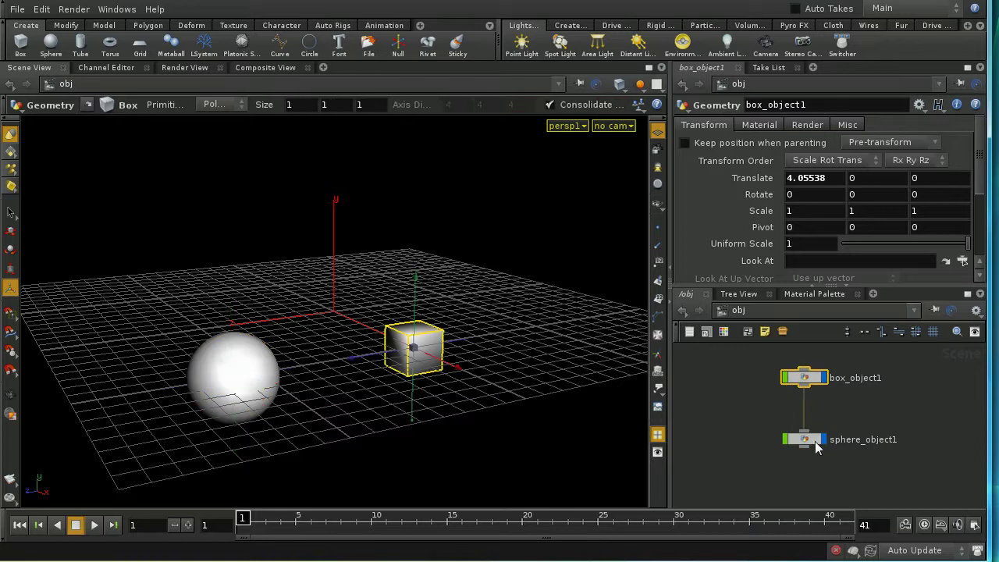
middle_drag(861, 191, 422, 137)
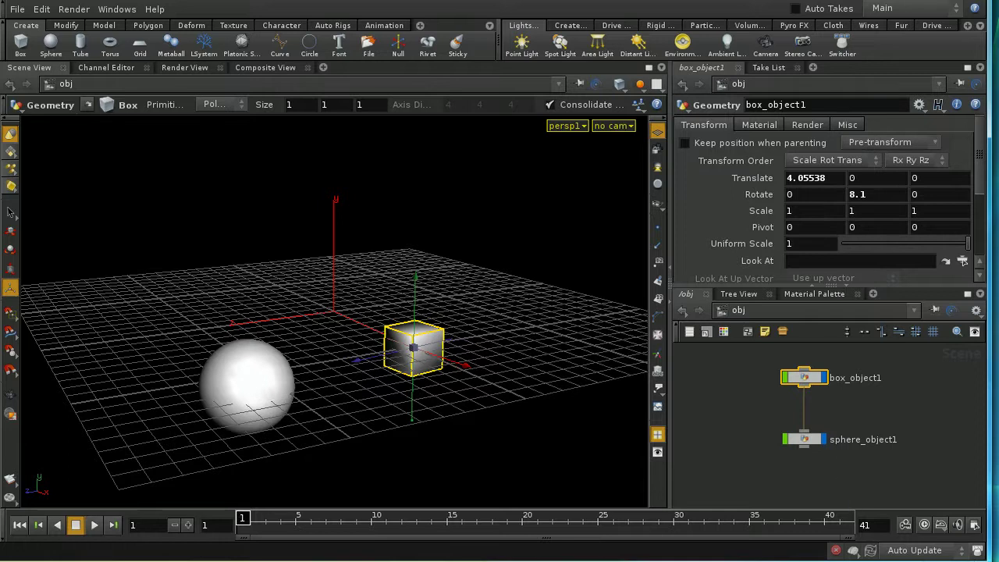
Box-select sphere_object1 in the network, delete it, and reselect box_object1
click(846, 481)
middle_drag(845, 481, 883, 478)
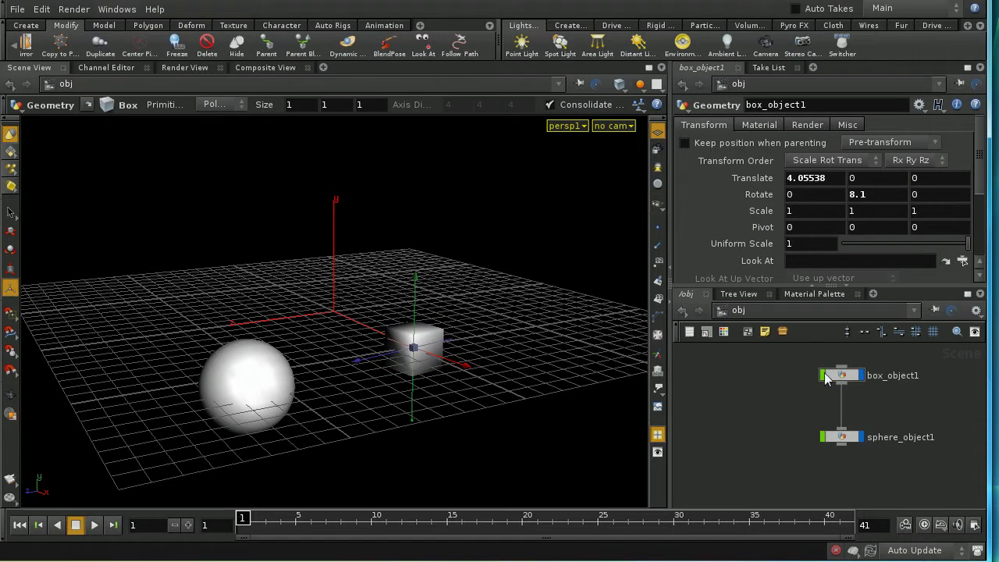
middle_drag(834, 480, 834, 458)
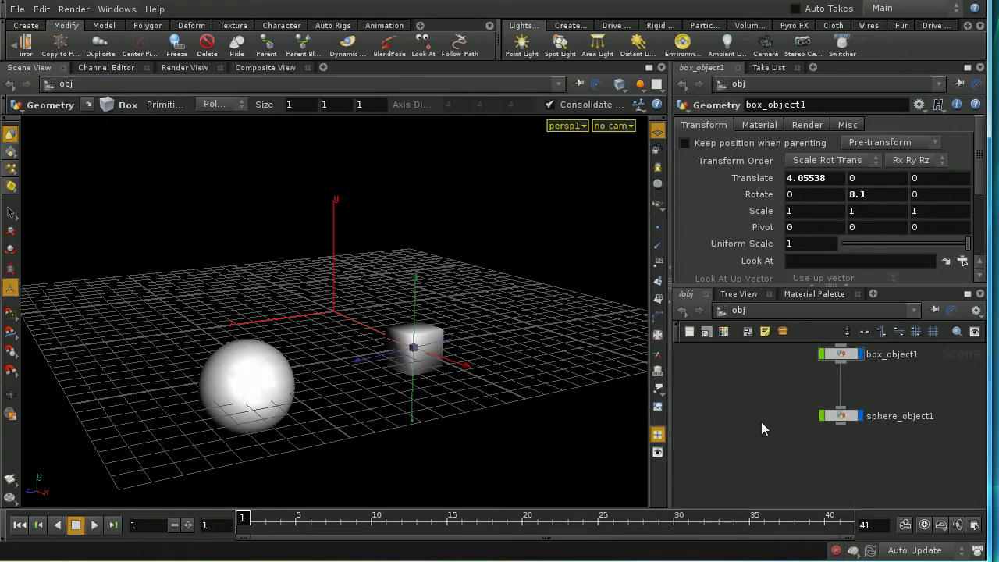
middle_drag(762, 422, 767, 442)
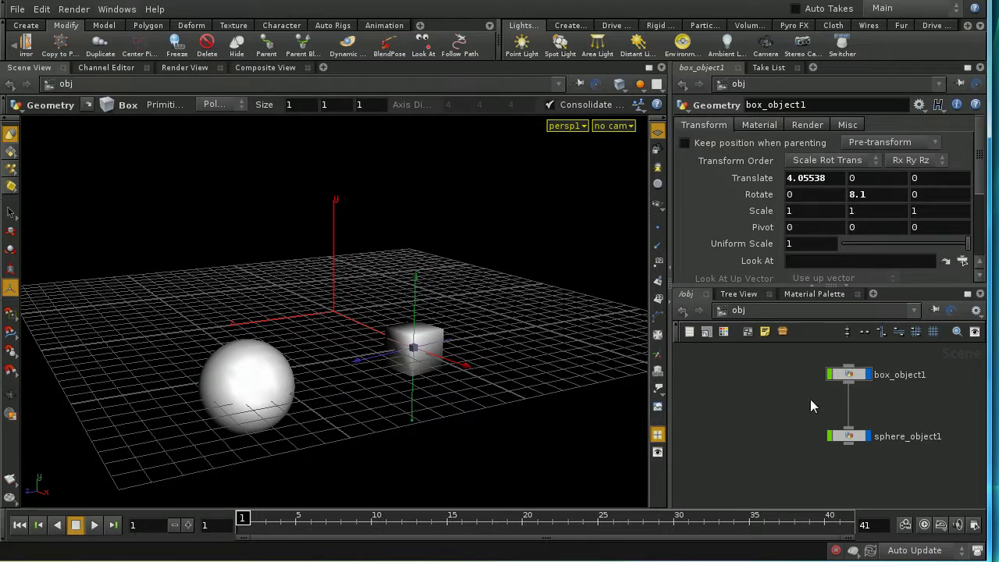
drag(791, 402, 880, 465)
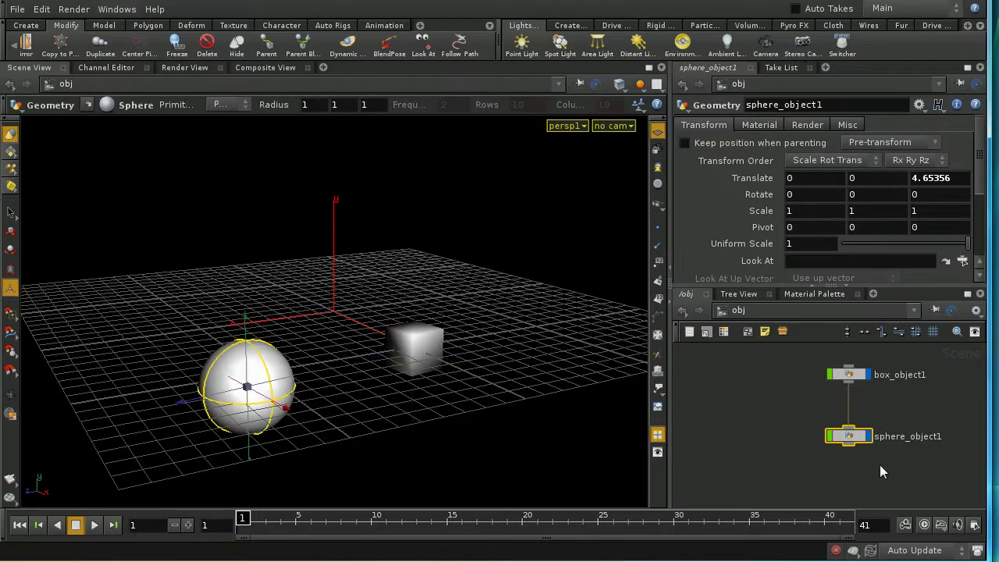
key(Delete)
click(851, 375)
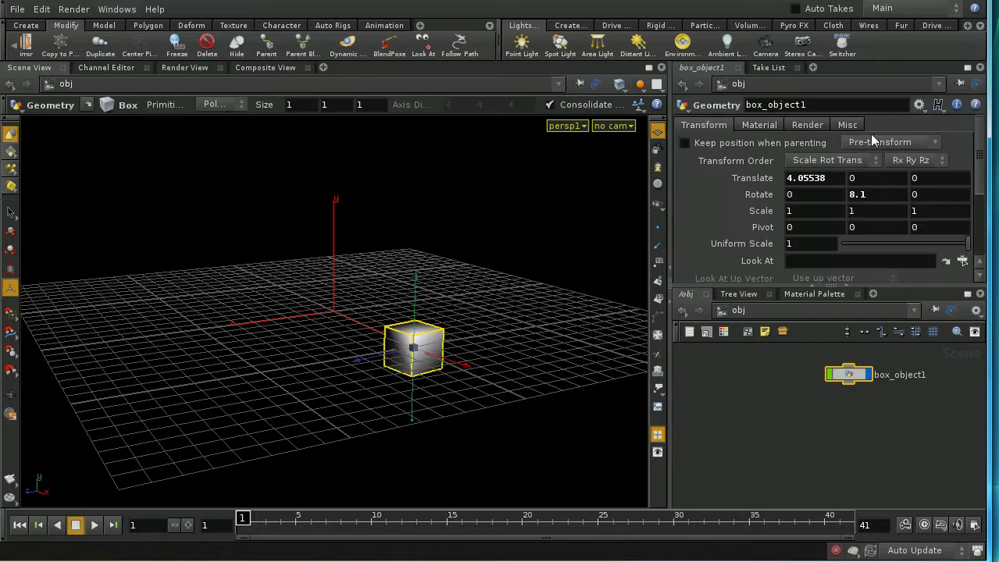
drag(858, 376, 863, 404)
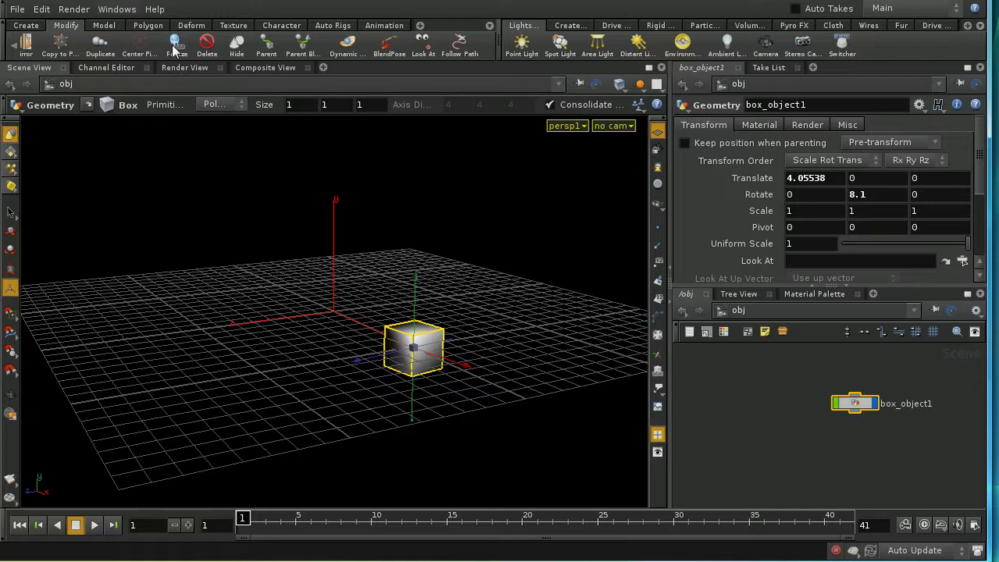
Freeze the cube's transform with the Modify shelf's Freeze tool
click(743, 401)
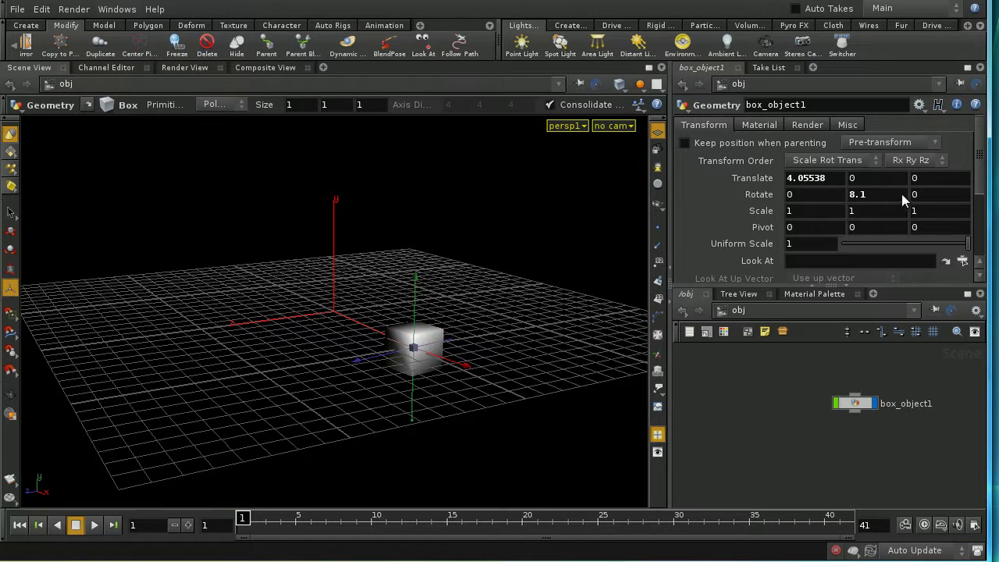
scroll(793, 210, down, 4)
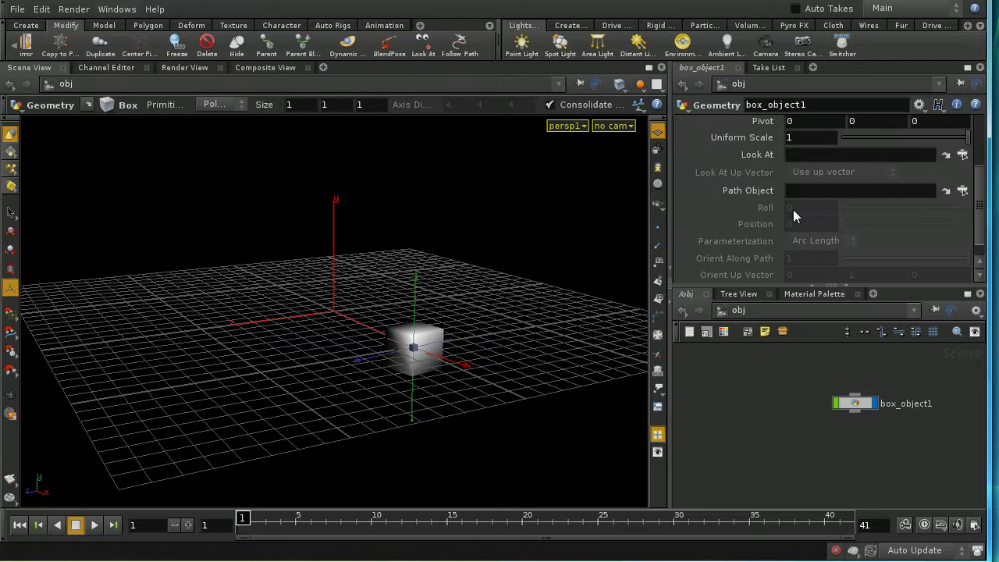
drag(985, 189, 984, 133)
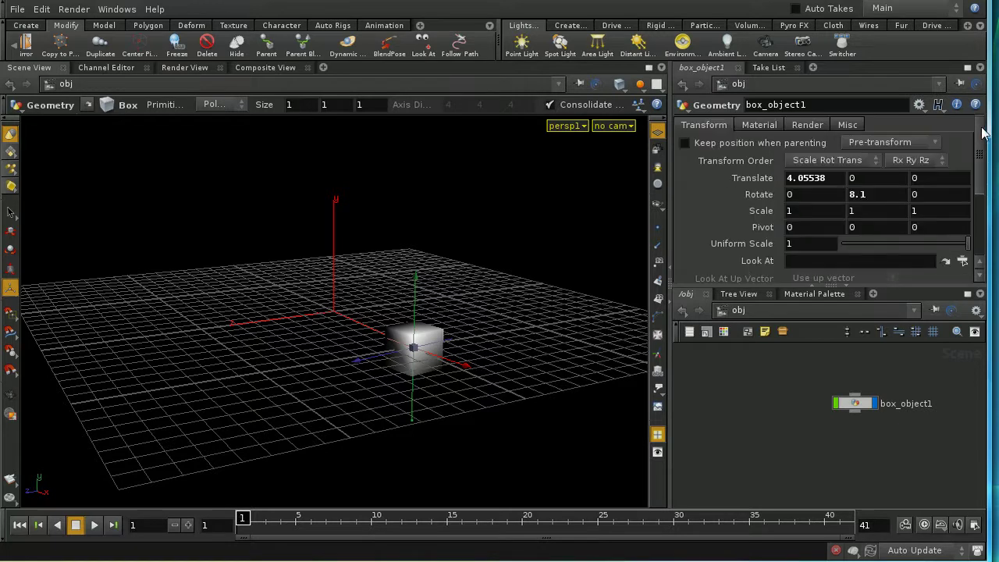
click(175, 45)
drag(310, 262, 437, 423)
key(Return)
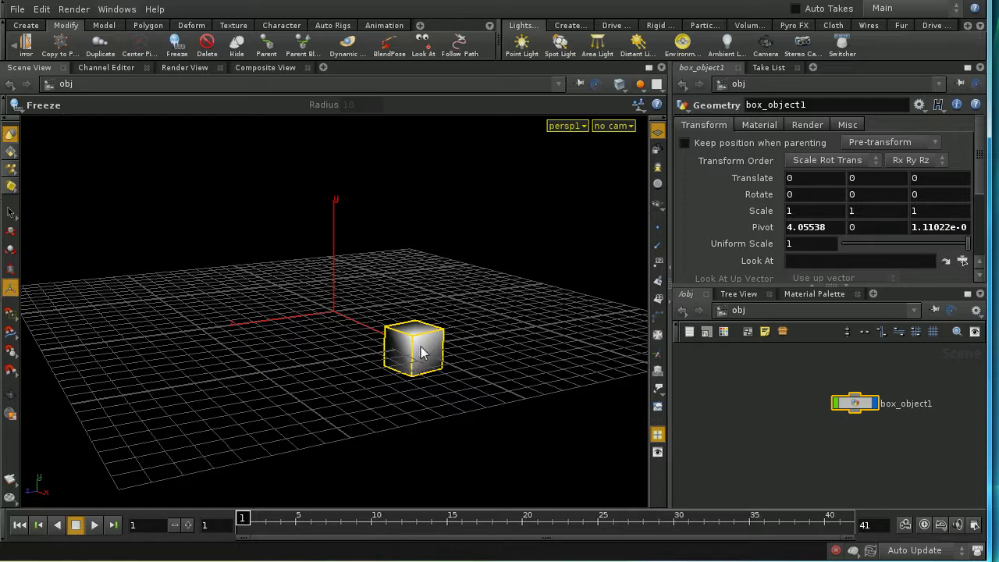
Inside box_object1, delete the freeze_xform1 node, leaving only box1, then return to /obj
double_click(859, 404)
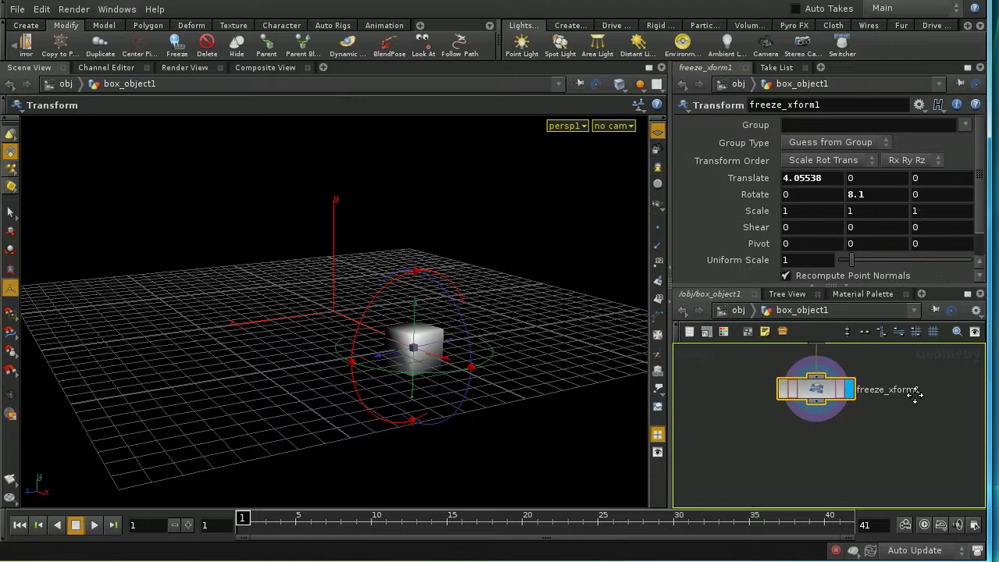
key(h)
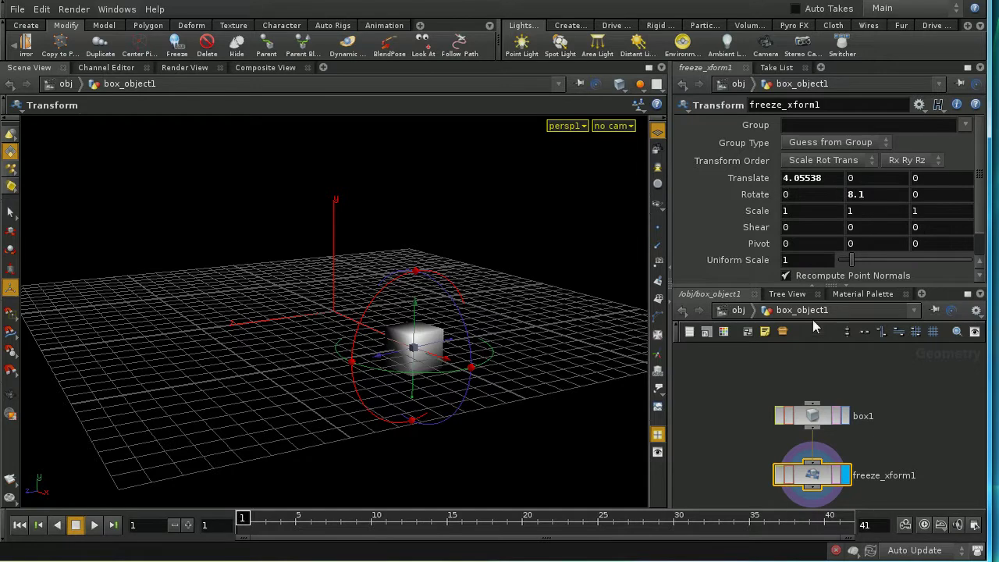
click(742, 311)
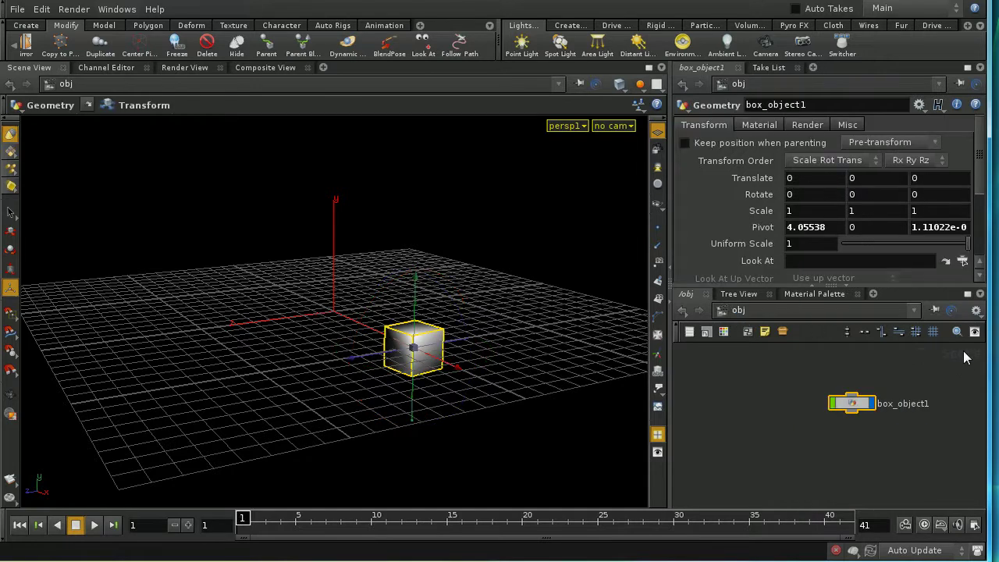
click(853, 404)
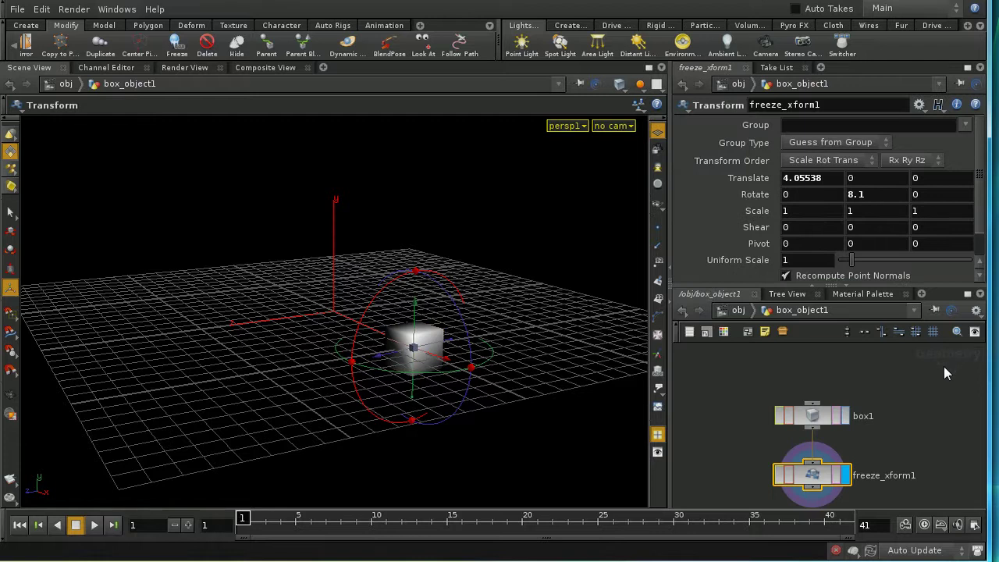
click(738, 310)
double_click(854, 404)
drag(868, 512, 868, 509)
key(Delete)
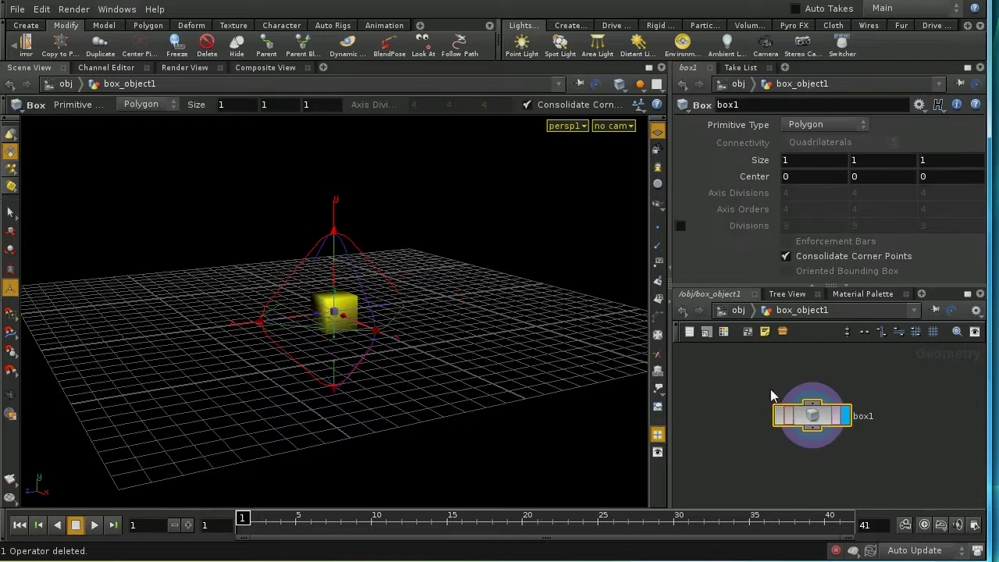
key(u)
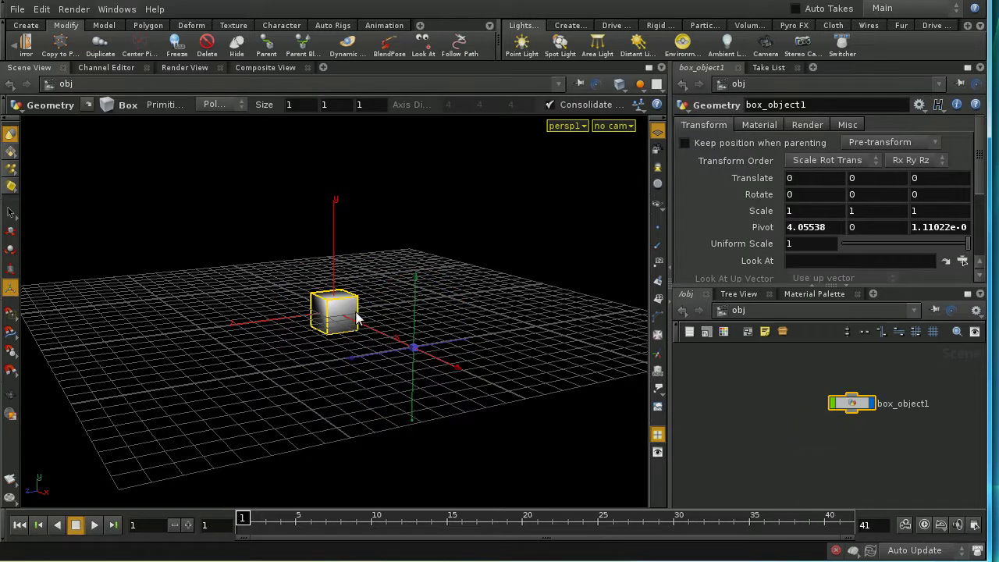
Revert the box's Pivot to 0 0 0, move it across the grid, and key Translate at frame 1
right_click(763, 228)
click(804, 435)
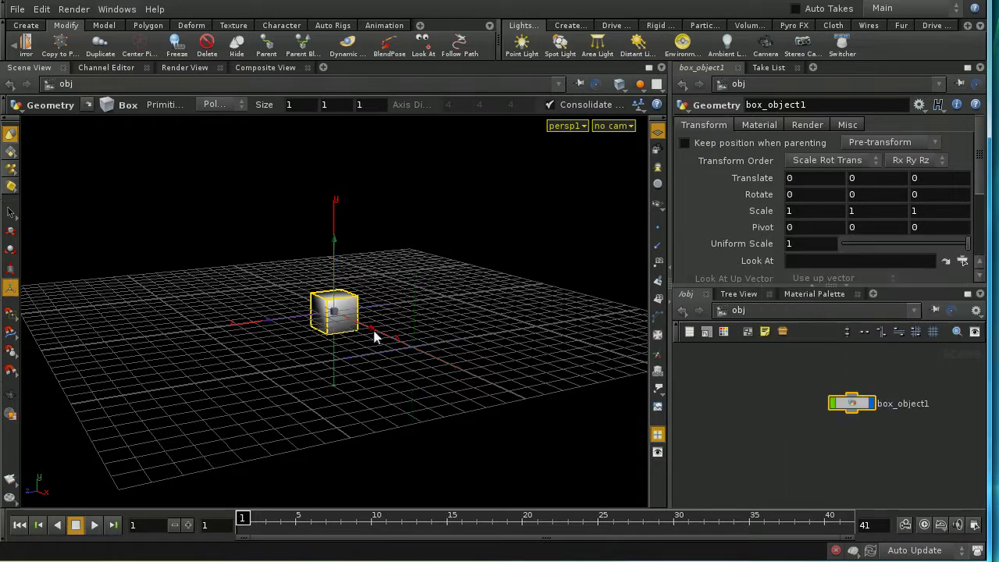
drag(371, 334, 486, 388)
drag(382, 370, 258, 395)
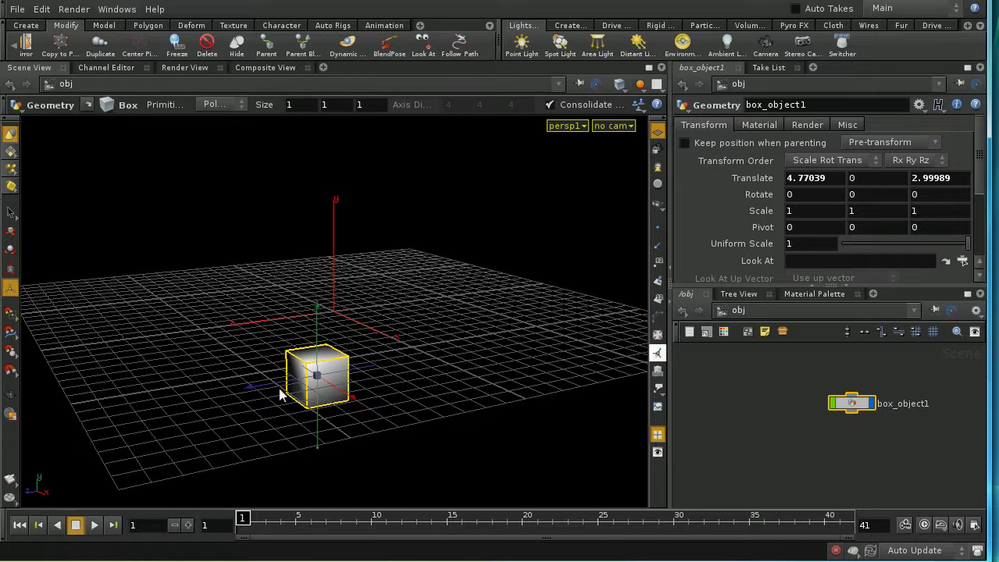
drag(278, 383, 523, 339)
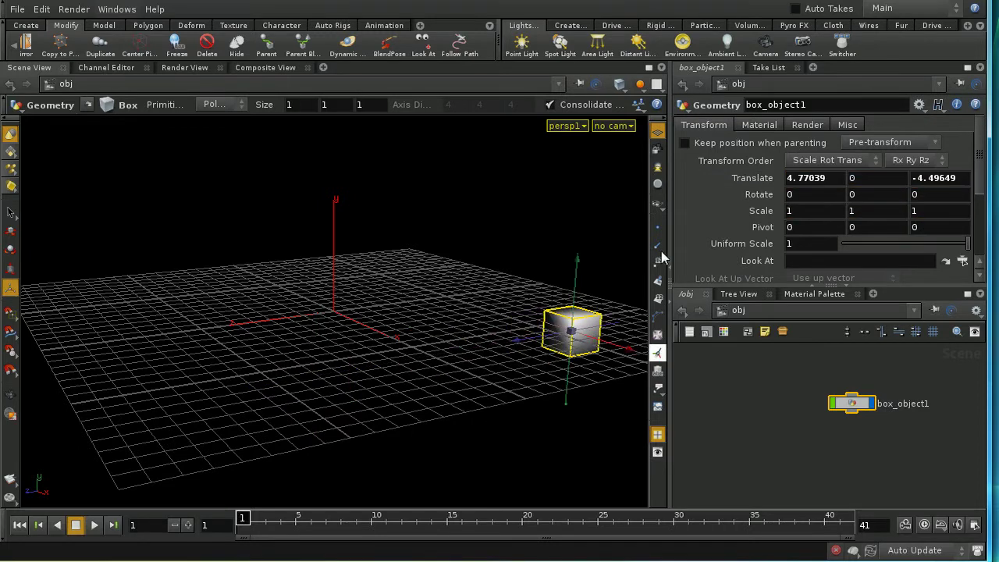
alt+click(756, 180)
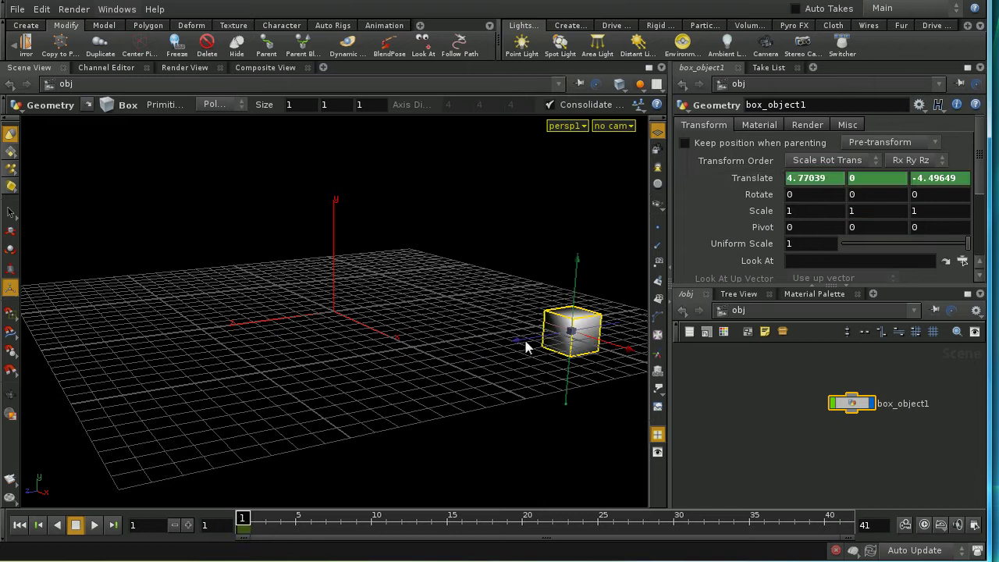
At frame 10, slide the box along Z, key Translate again, and scrub to check the motion
drag(531, 348, 238, 394)
click(371, 519)
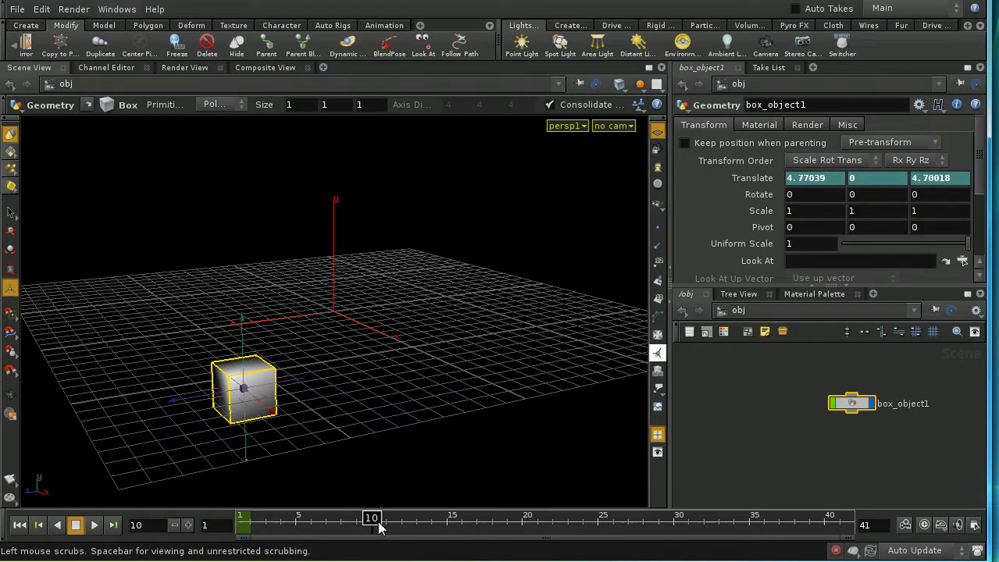
drag(291, 380, 834, 178)
alt+click(746, 180)
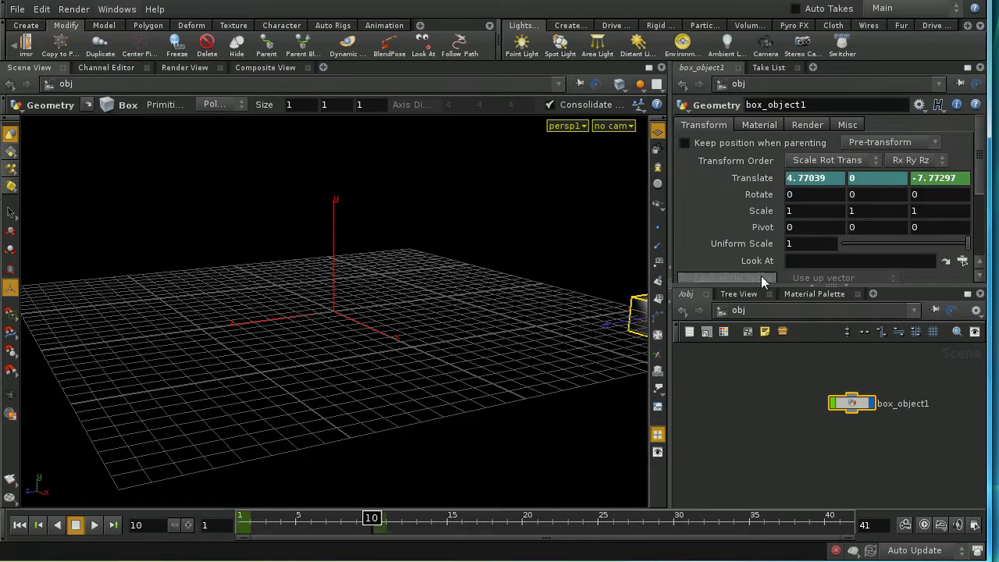
drag(387, 520, 282, 522)
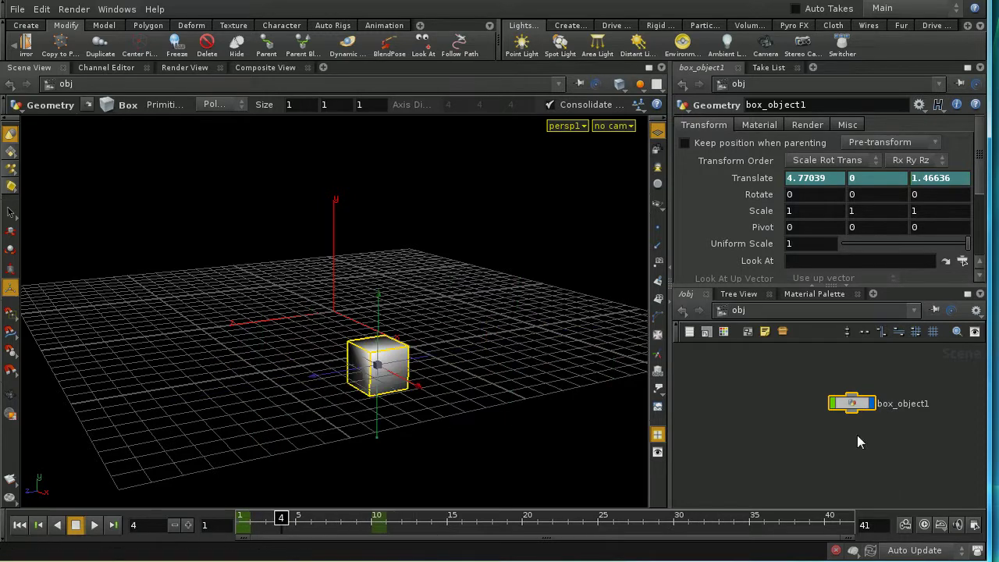
Create a new Geometry object, geo1, beside box_object1
key(h)
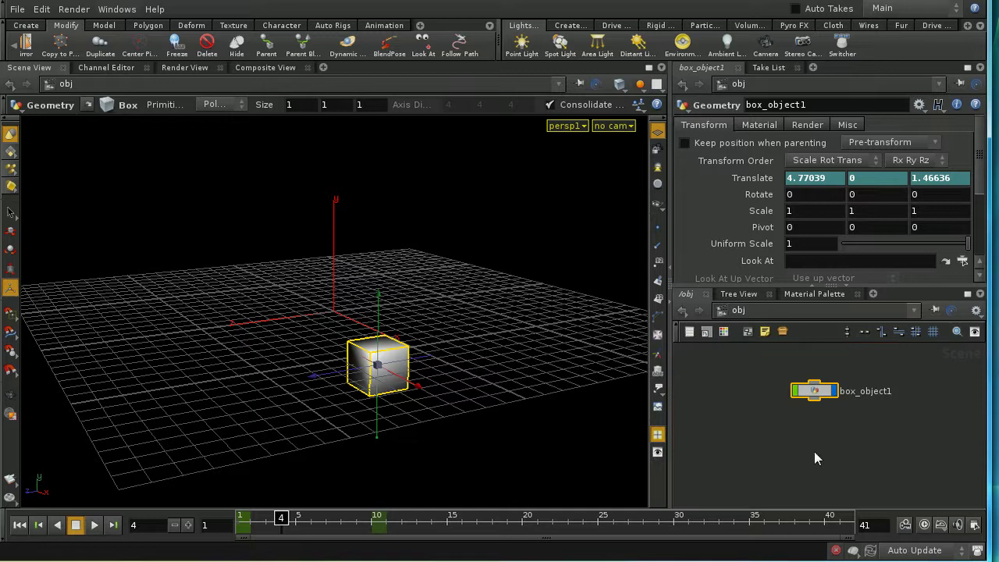
key(Tab)
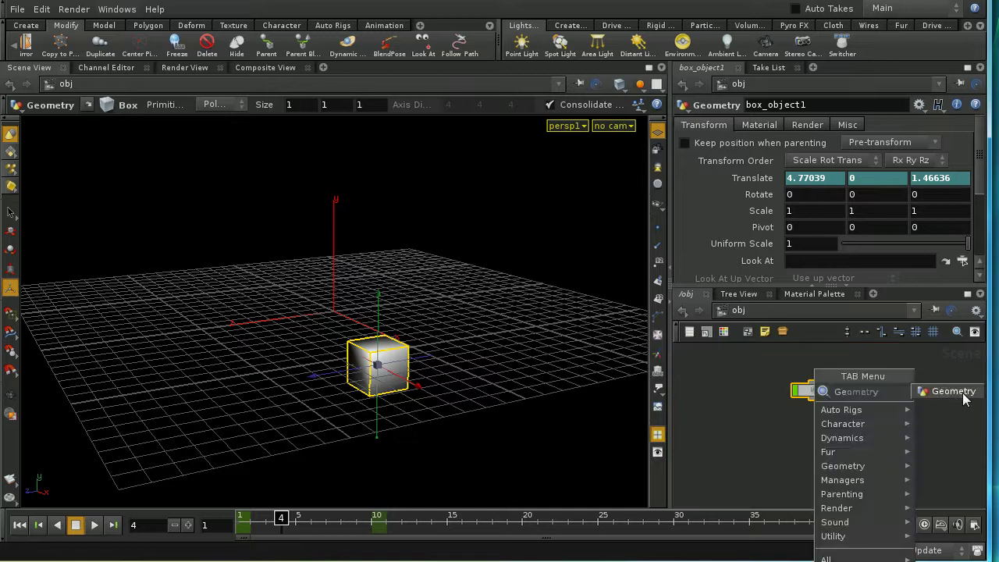
click(966, 398)
click(841, 449)
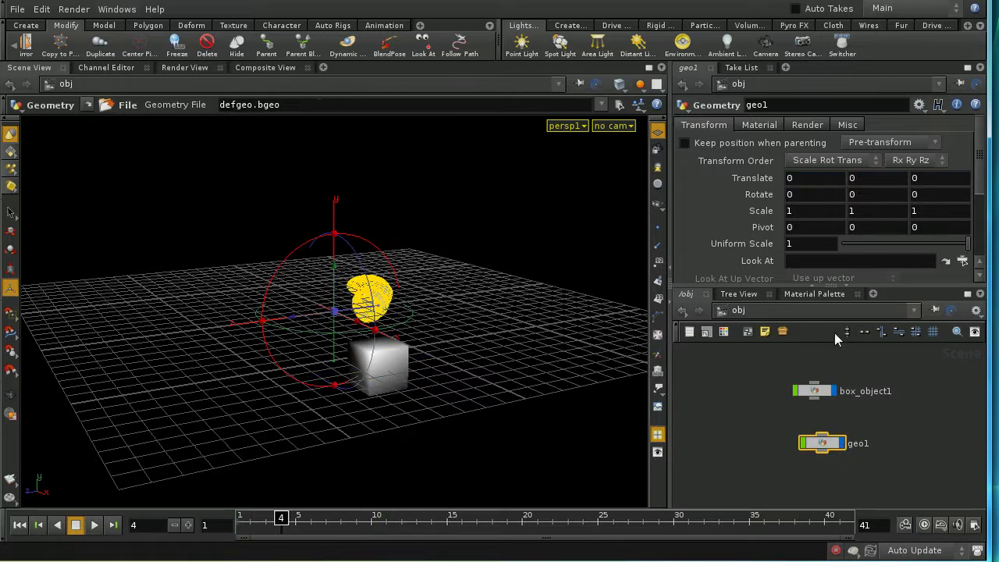
Inside geo1, delete the default file1 node and add an Object Merge node, object_merge1
double_click(819, 443)
key(Delete)
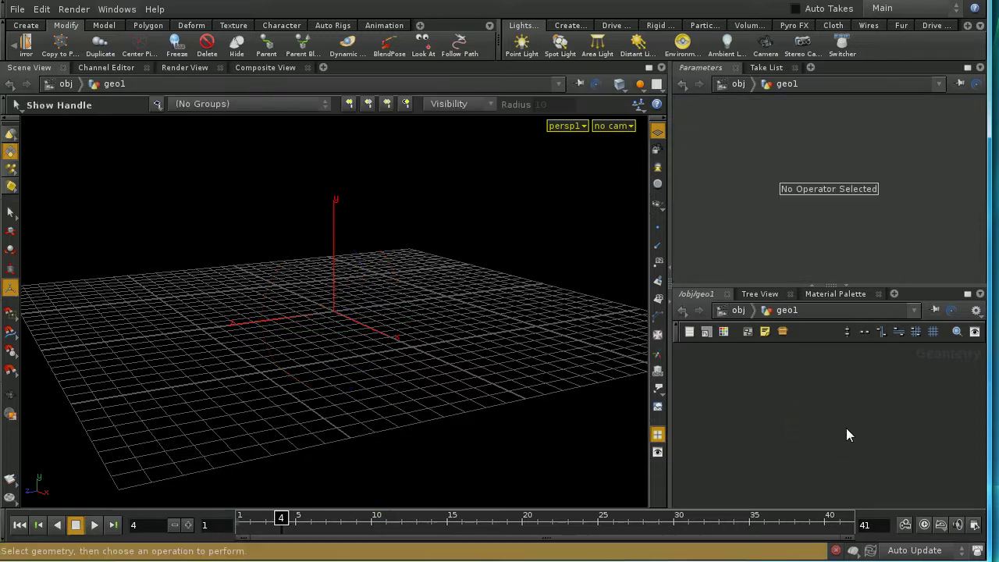
click(740, 310)
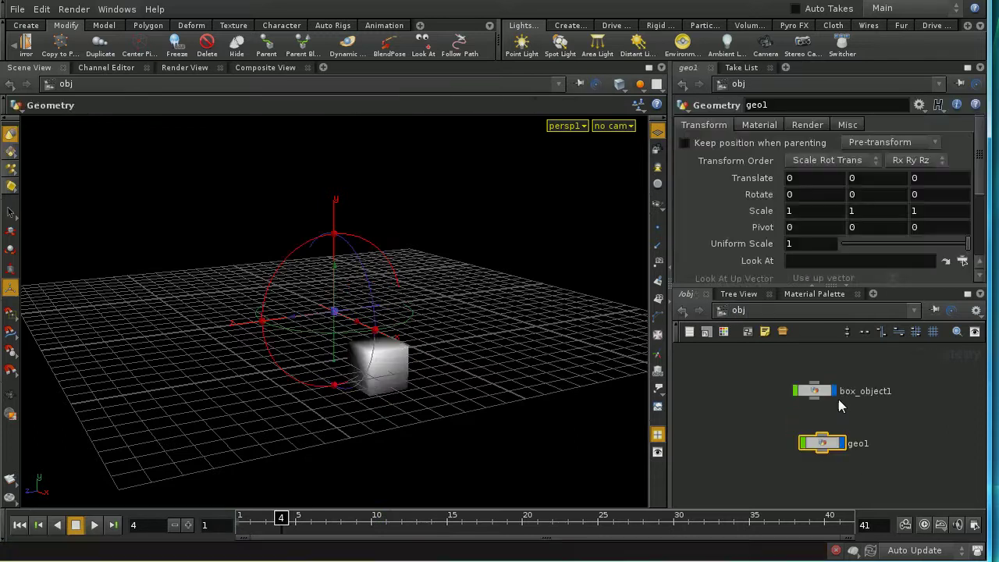
double_click(833, 446)
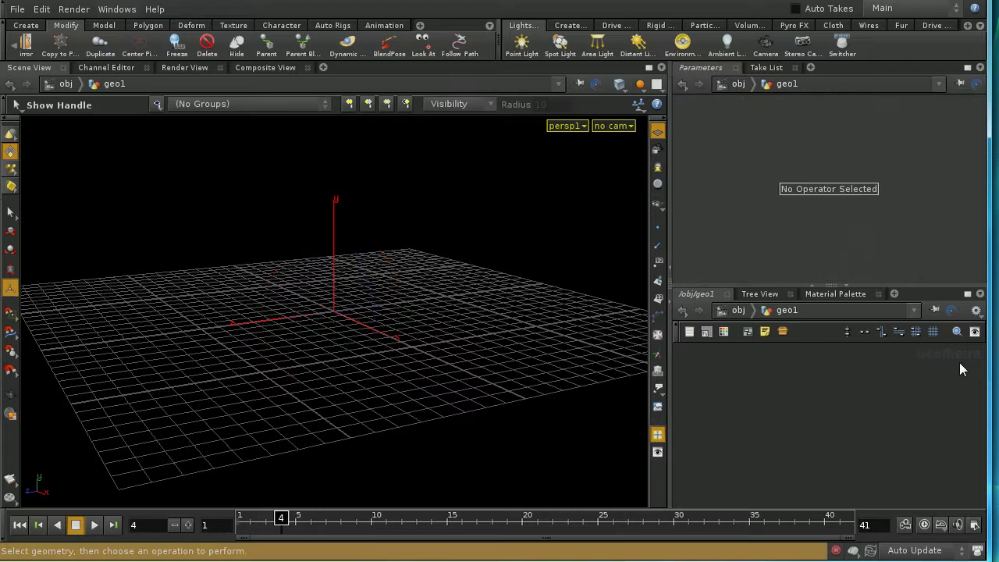
key(Tab)
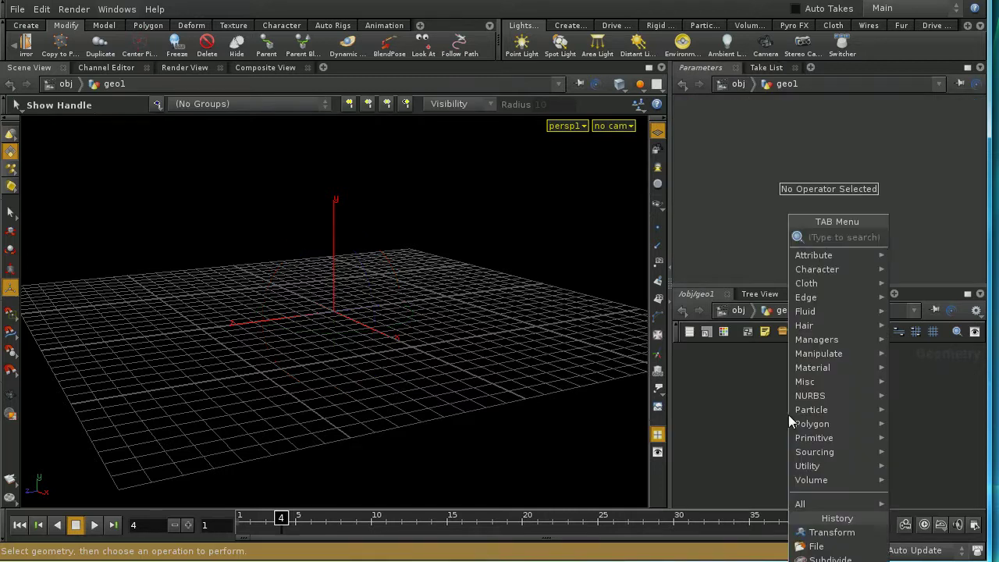
text(obj)
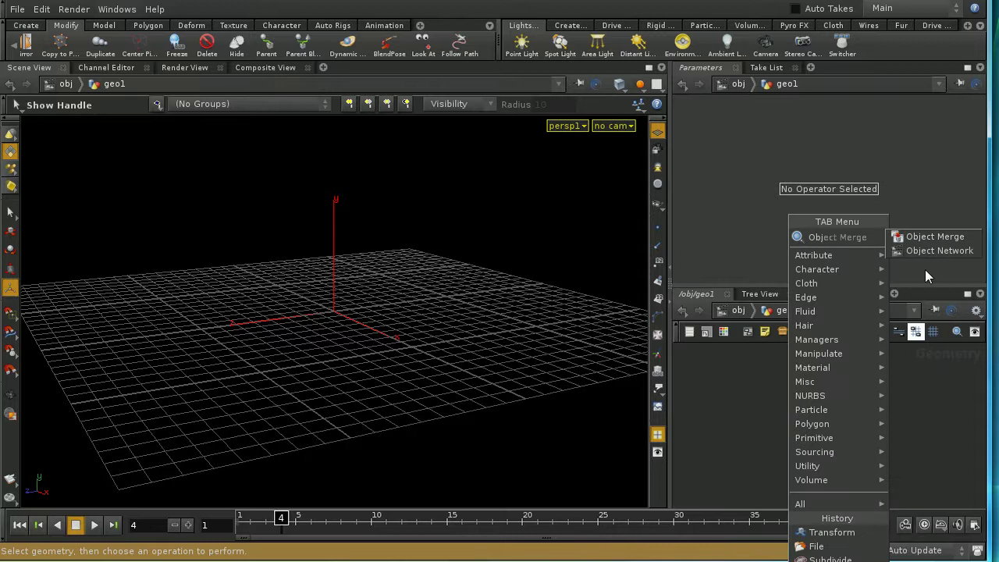
click(926, 238)
click(829, 382)
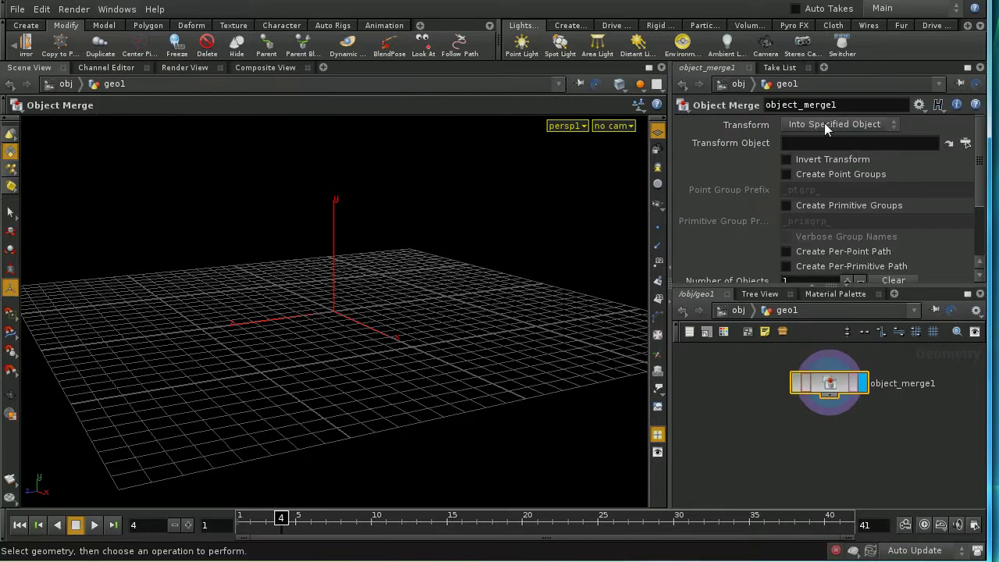
Set object_merge1's Transform to Into This Object and Object 1 to /obj/box_object1
click(797, 126)
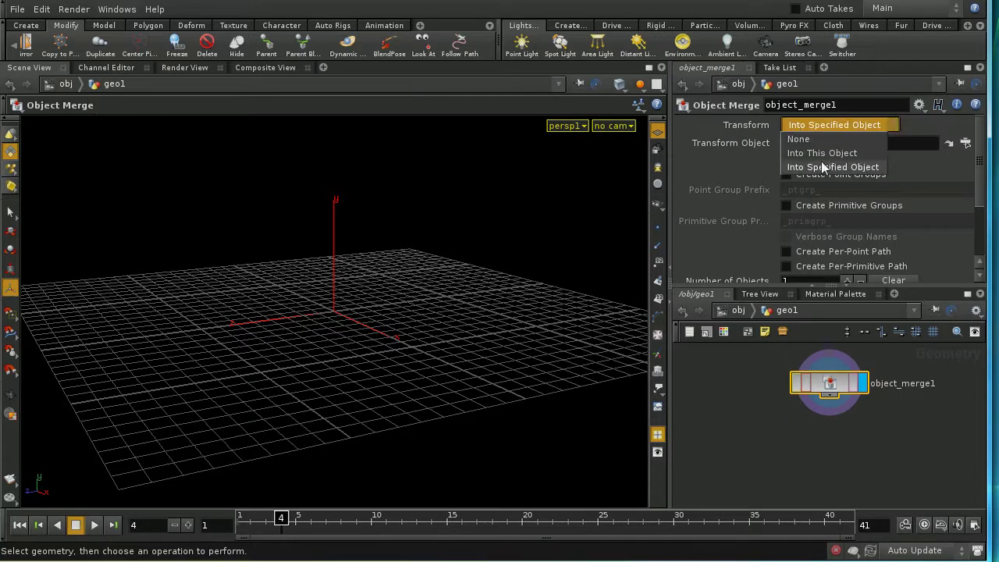
click(822, 153)
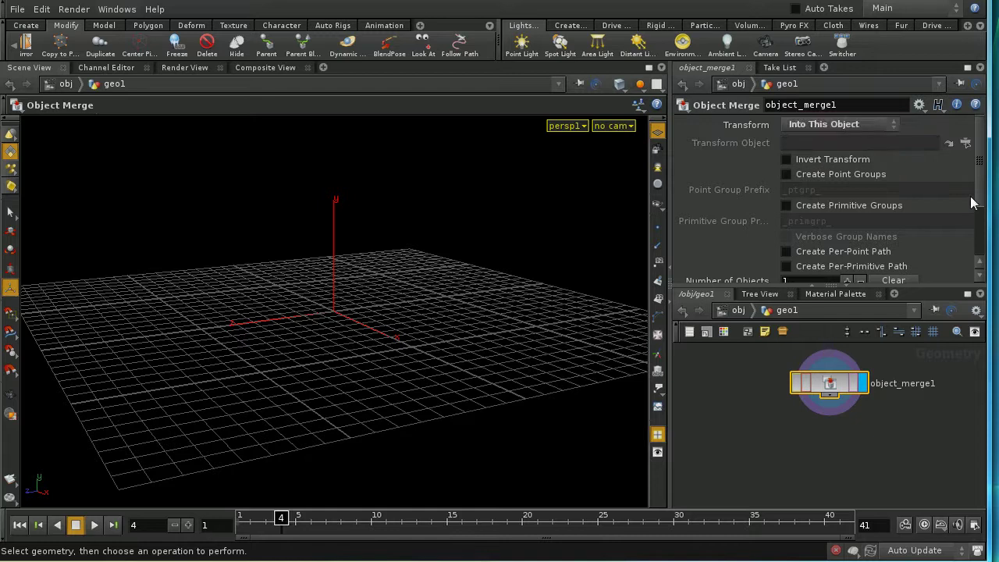
scroll(981, 207, down, 3)
click(965, 240)
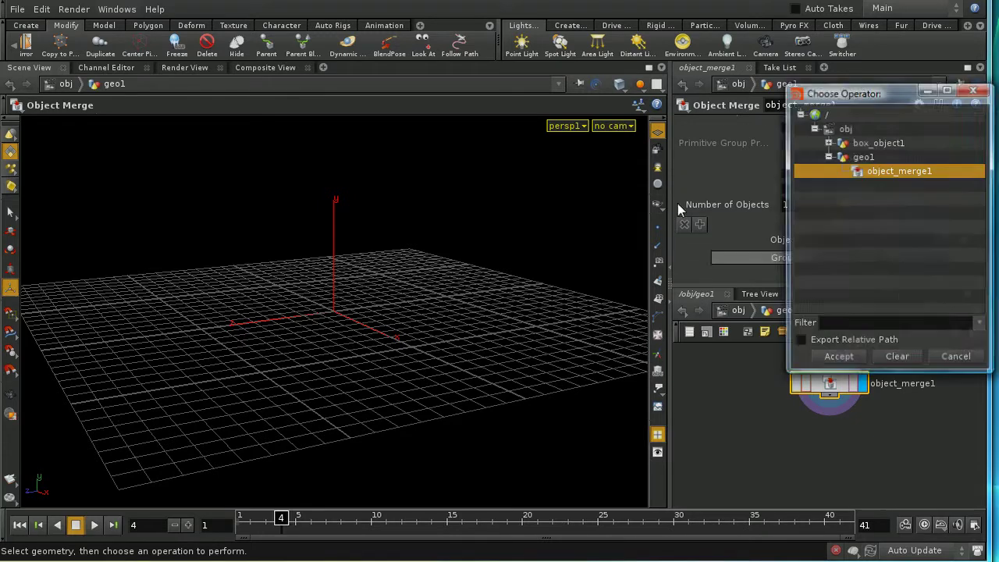
click(853, 144)
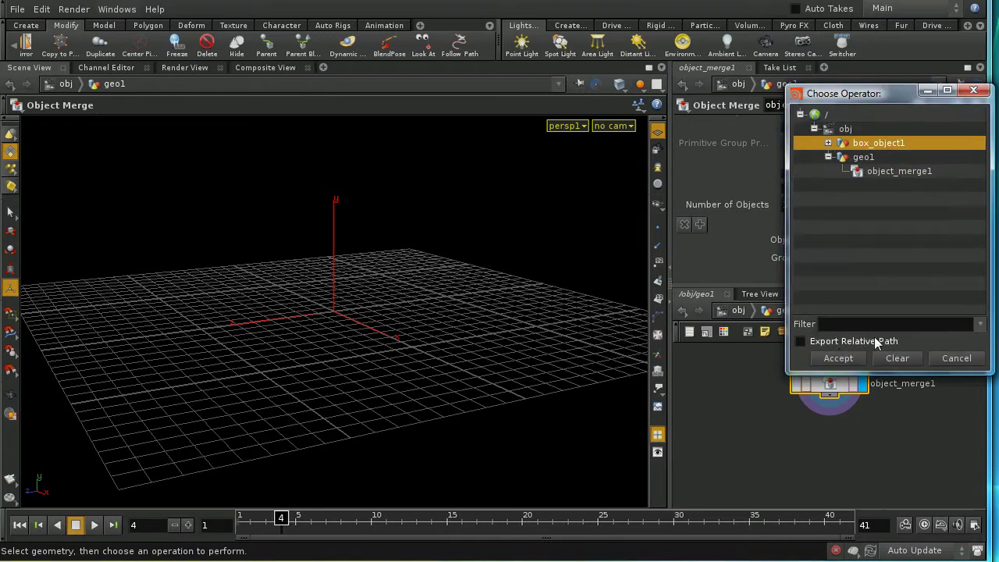
click(840, 356)
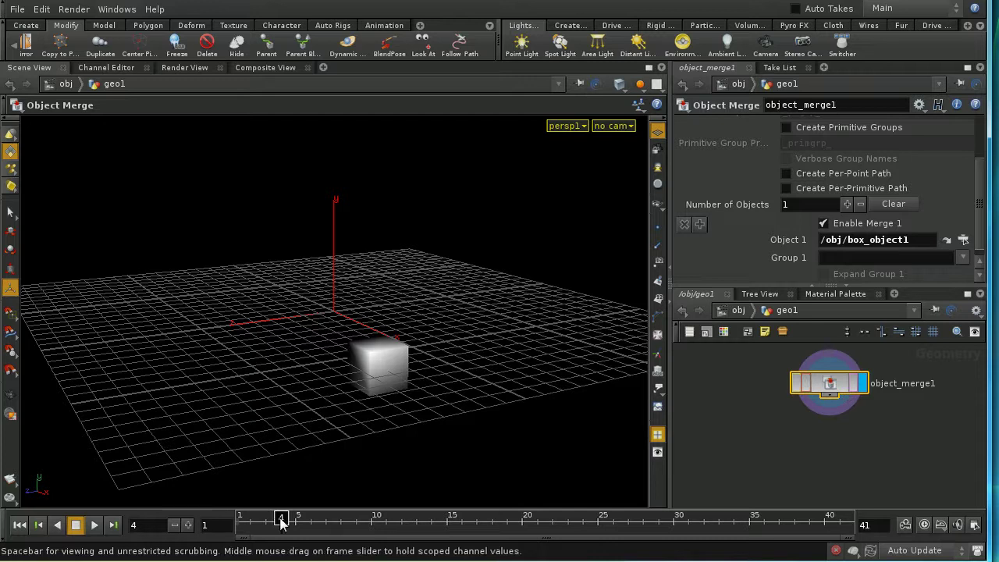
mouse_move(281, 522)
mouse_down()
mouse_move(241, 519)
mouse_move(355, 519)
mouse_move(267, 533)
mouse_up()
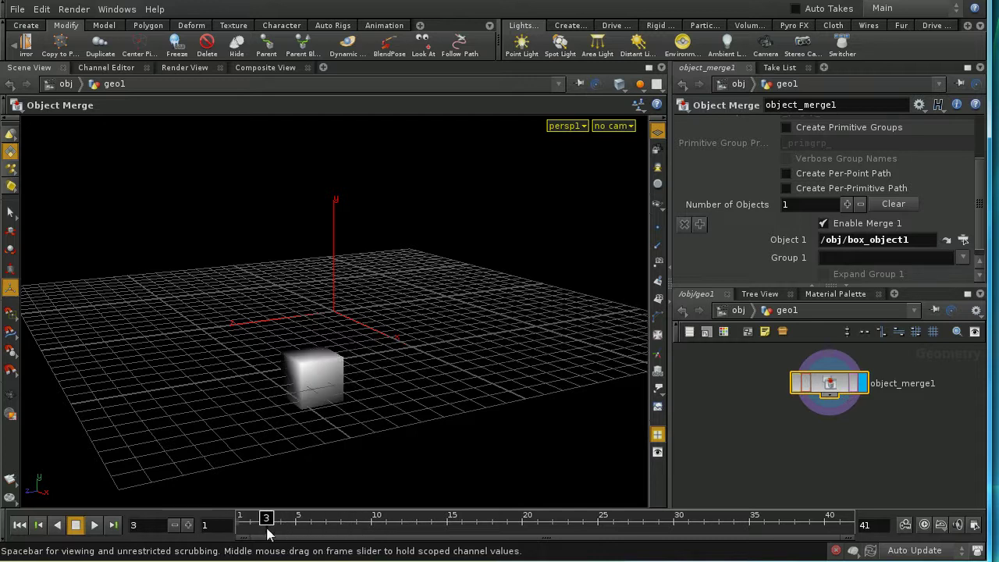
Scrub the timeline inside geo1 and at /obj to confirm the merged cube animates
click(739, 318)
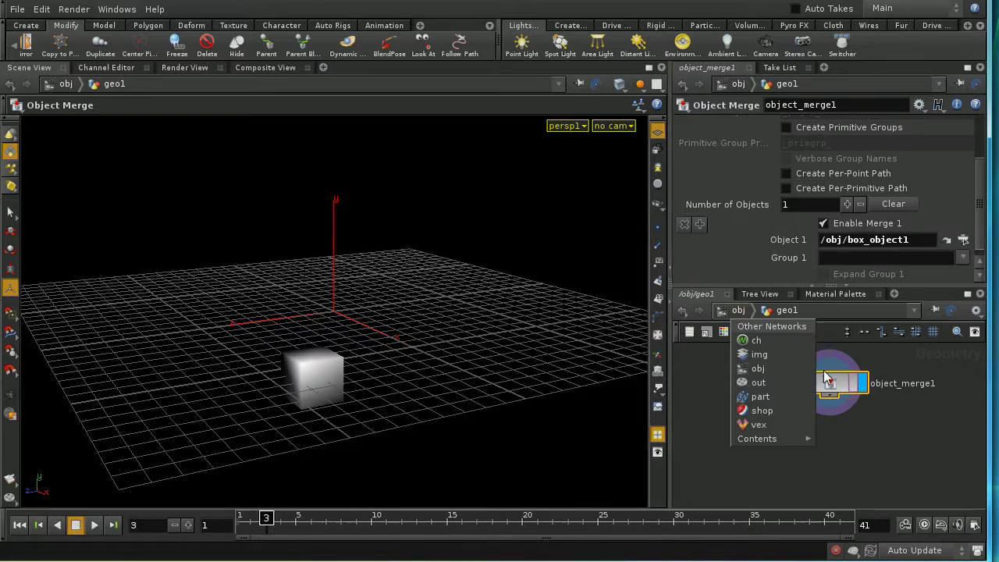
click(729, 312)
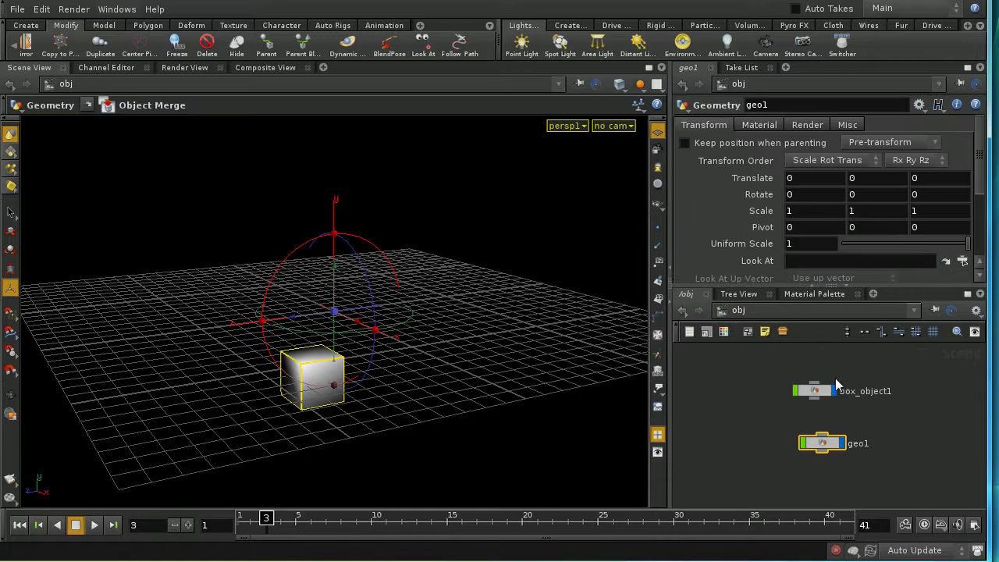
double_click(827, 442)
drag(310, 515, 241, 537)
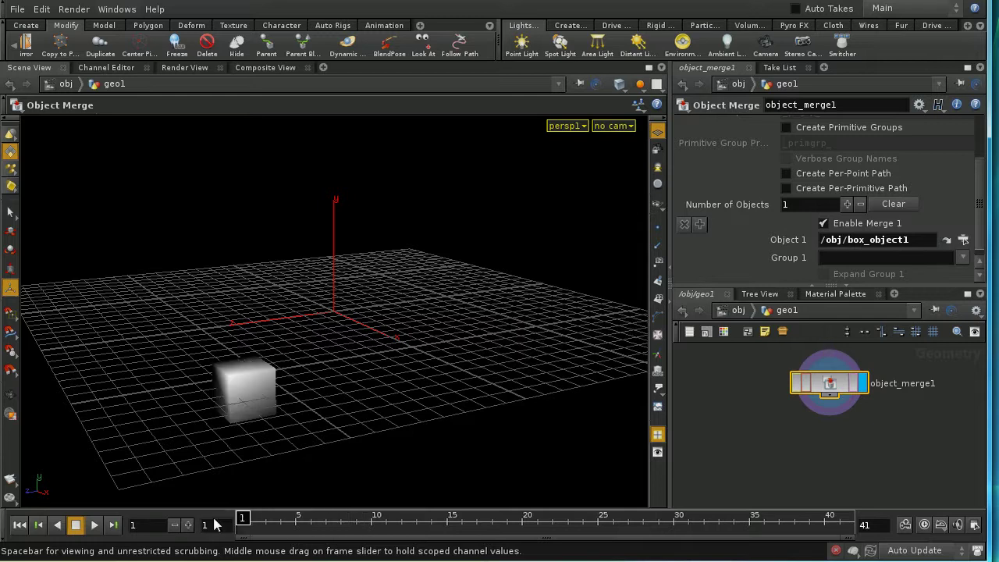
click(737, 309)
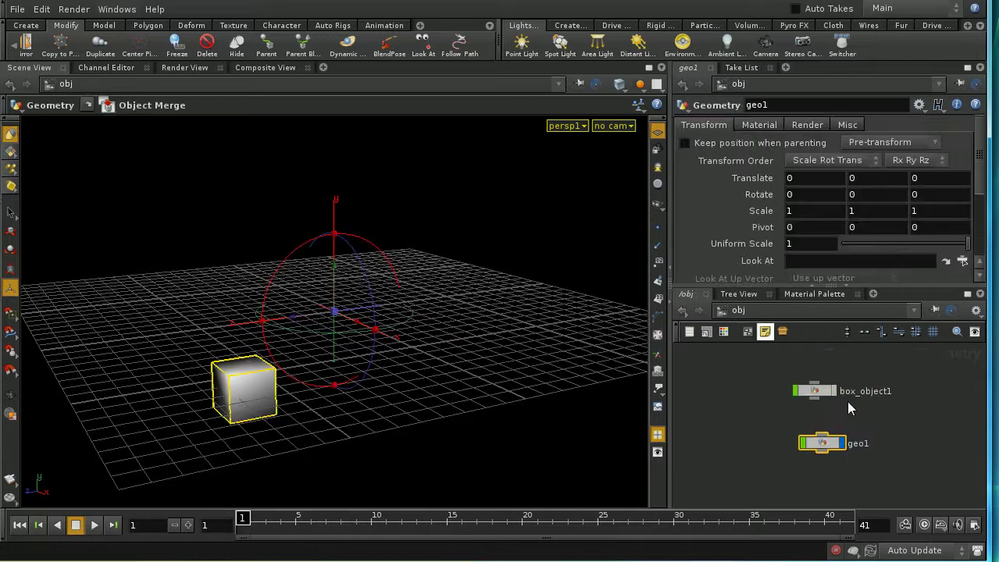
double_click(828, 444)
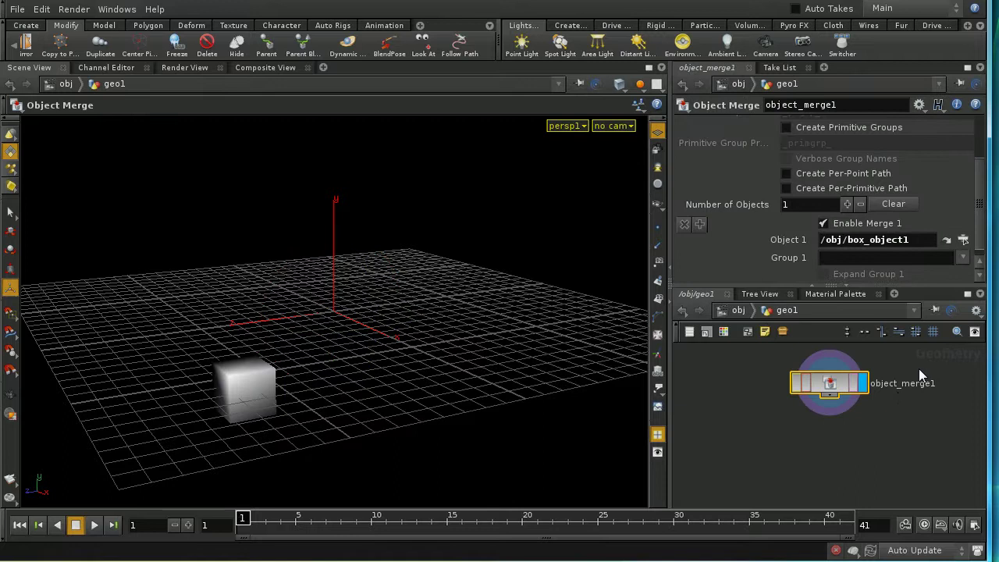
click(736, 310)
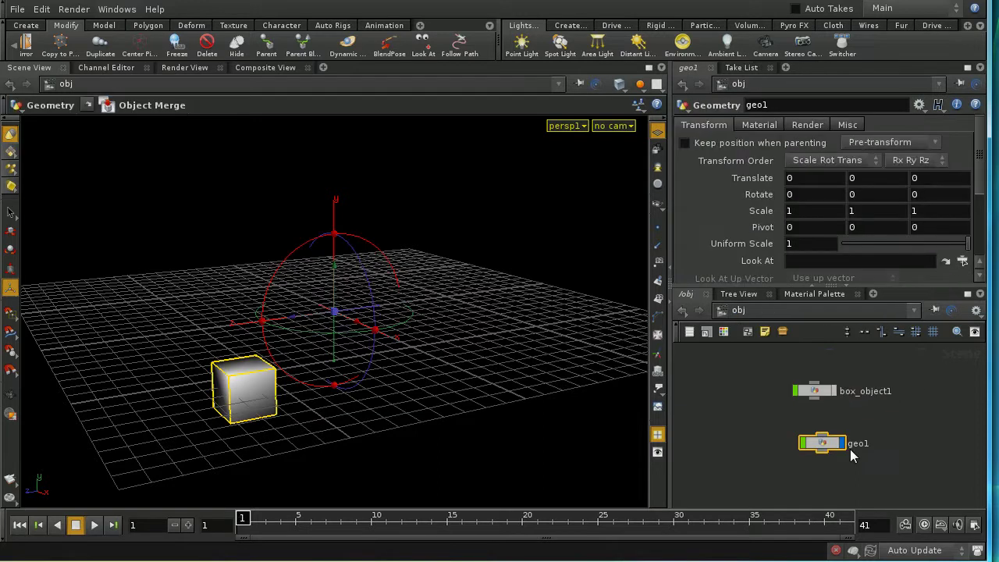
Rearrange geo1 and box_object1, inspect box_object1's xform1 while scrubbing frames, then return to /obj
drag(828, 445, 822, 442)
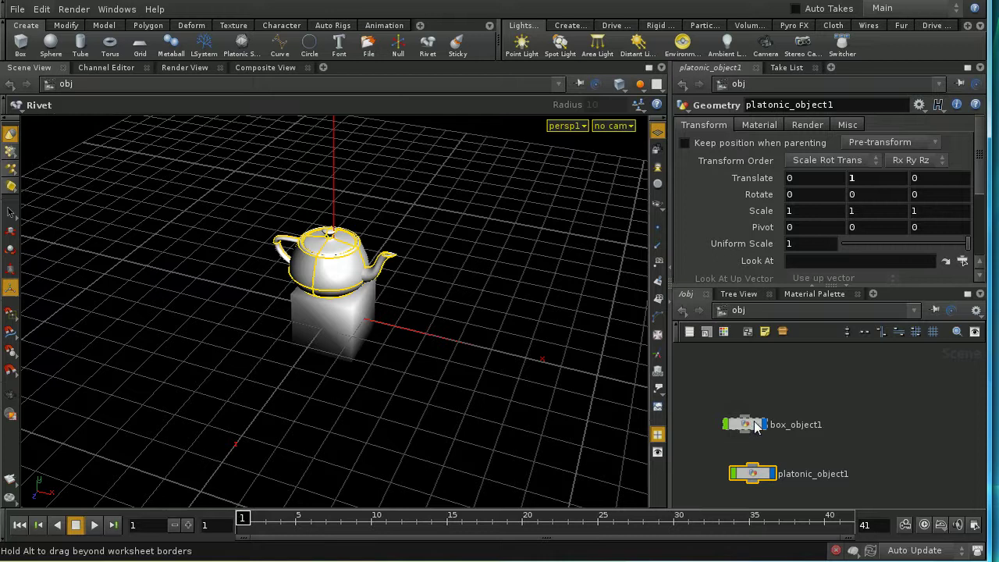
drag(756, 425, 761, 412)
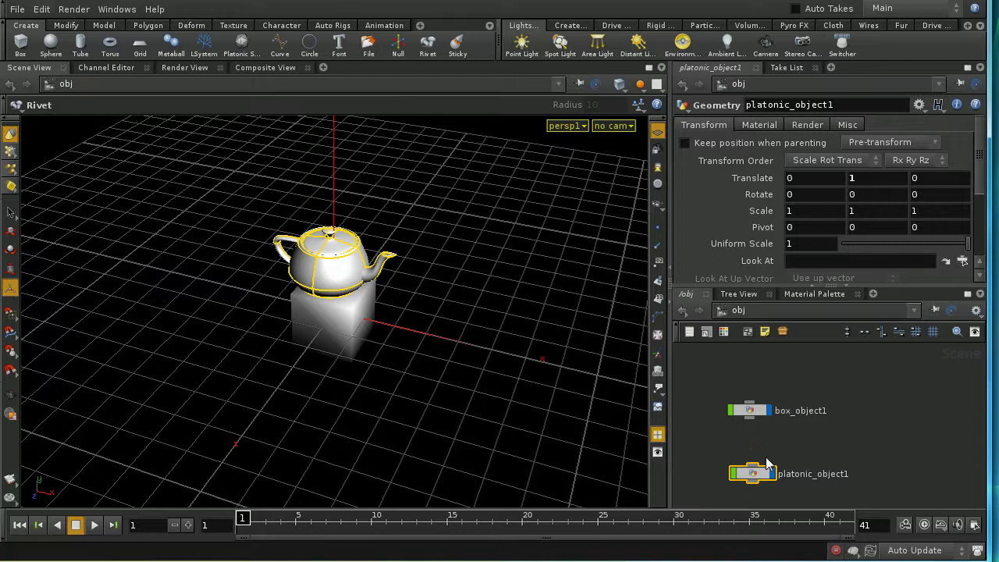
double_click(749, 410)
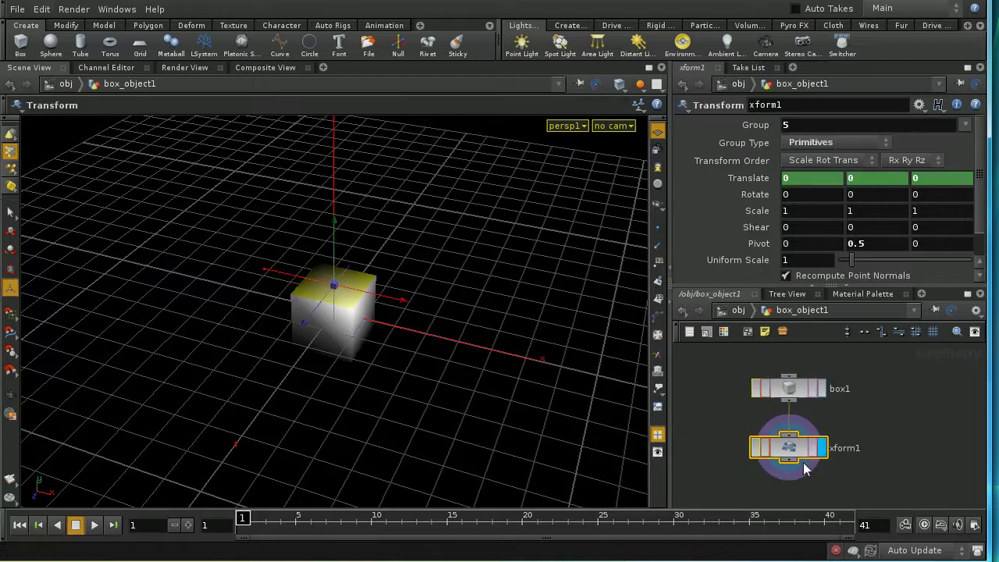
mouse_move(251, 521)
mouse_down()
mouse_move(361, 533)
mouse_move(242, 524)
mouse_up()
click(737, 310)
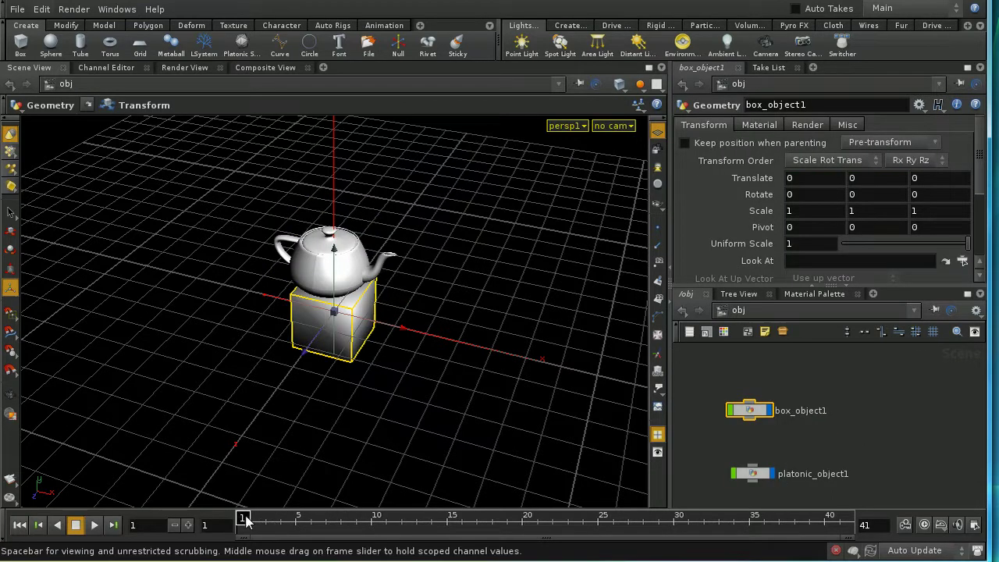
Wire box_object1 into platonic_object1 so the teapot rides the scaling cube across frames
mouse_move(242, 518)
mouse_down()
mouse_move(402, 533)
mouse_move(242, 529)
mouse_up()
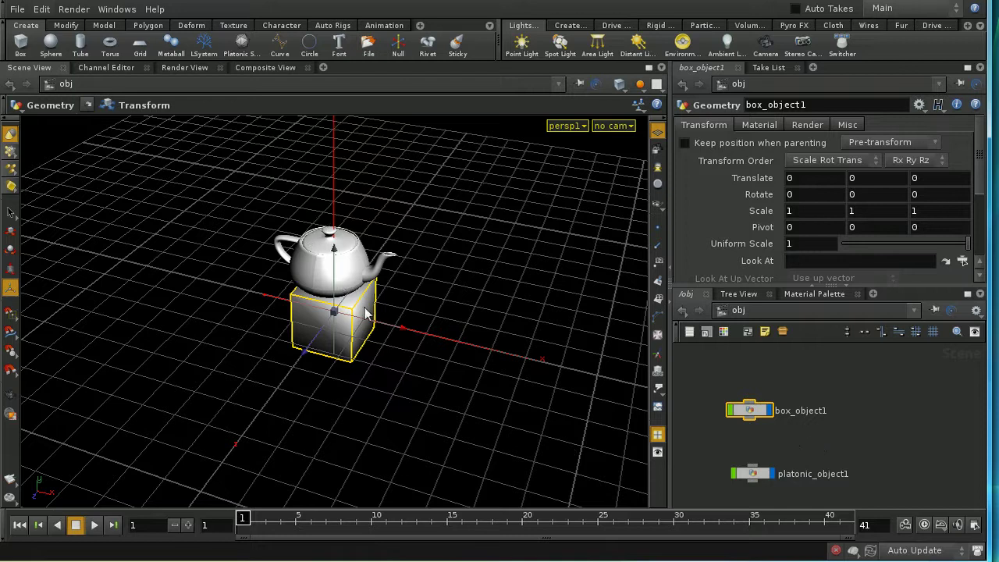
drag(752, 422, 769, 476)
mouse_move(249, 520)
mouse_down()
mouse_move(337, 519)
mouse_move(242, 520)
mouse_up()
double_click(764, 419)
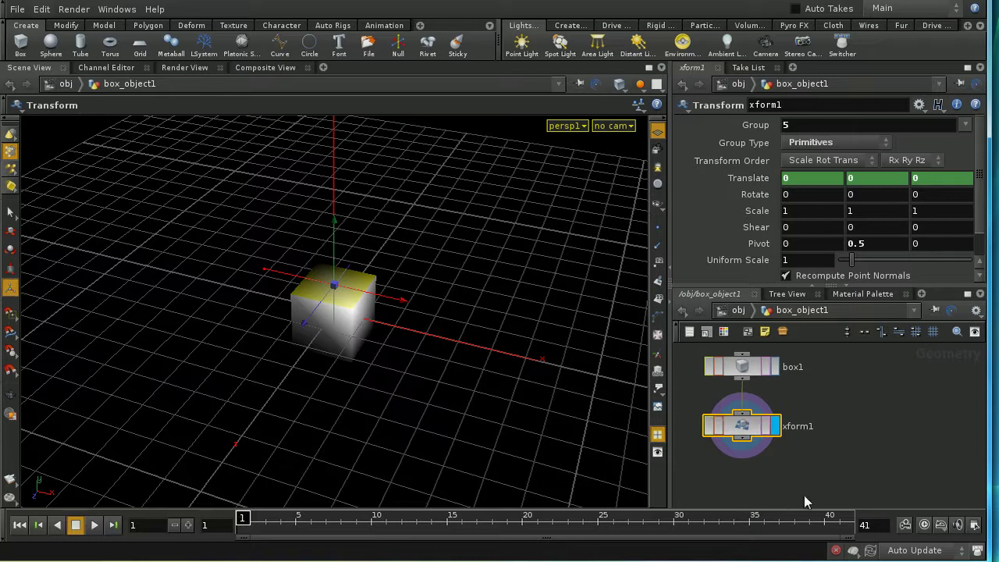
click(739, 310)
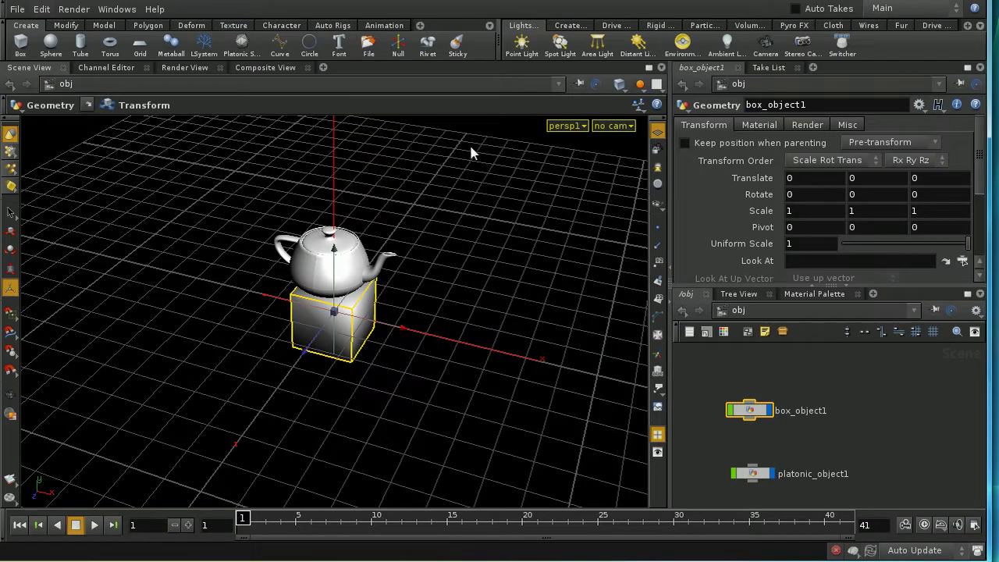
Hide the platonic_object1 teapot and pick box_object1 as the Rivet tool's target
click(773, 474)
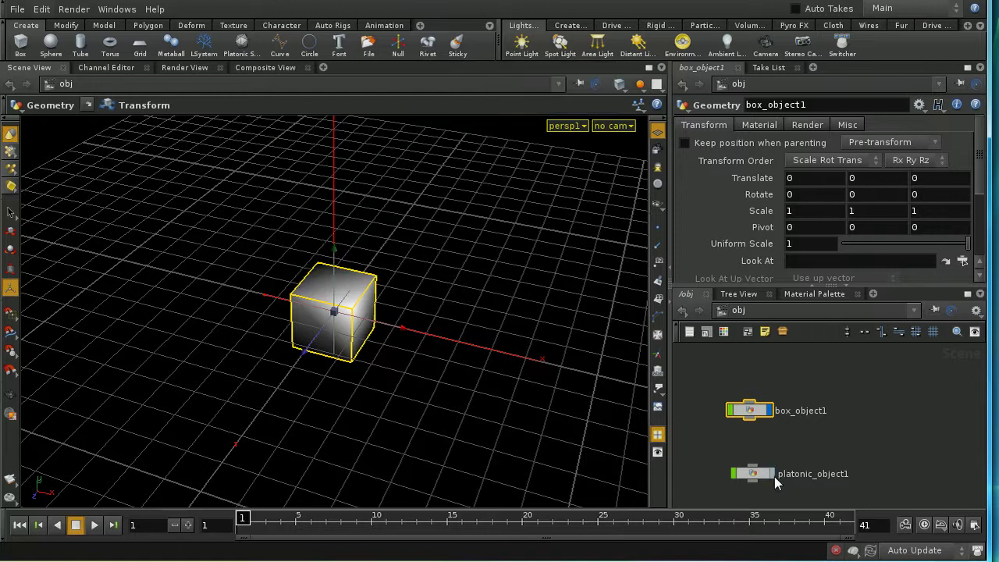
click(416, 241)
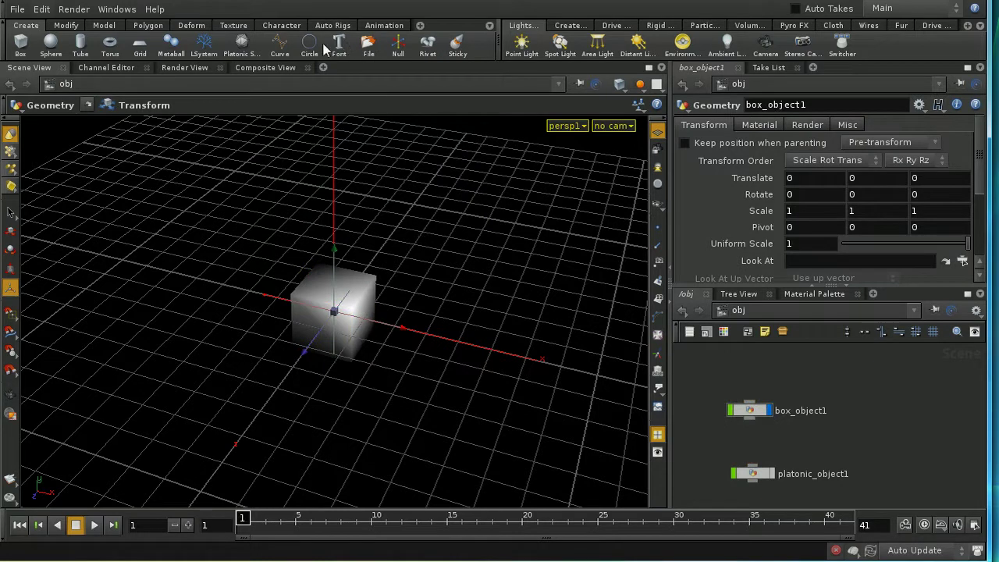
click(428, 45)
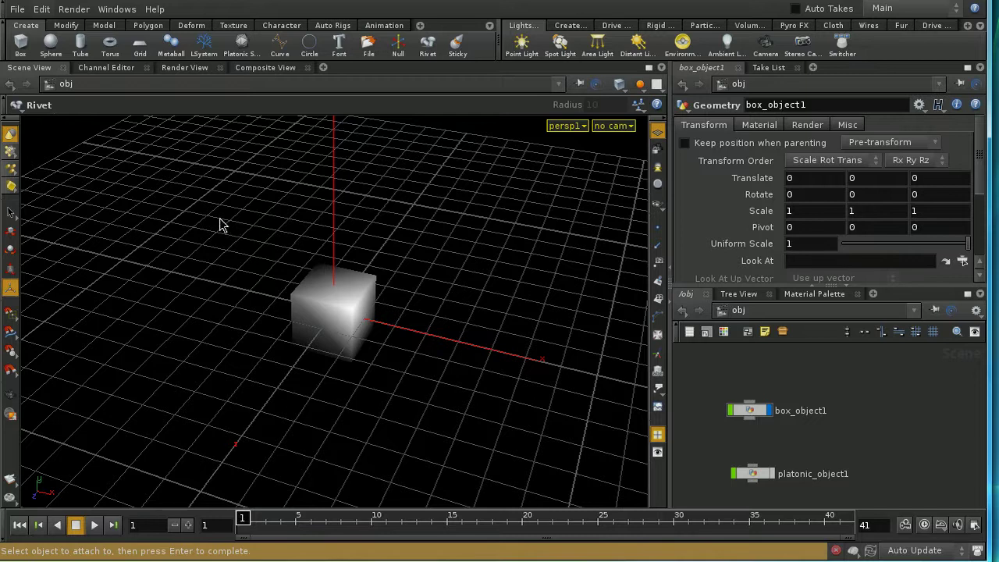
drag(219, 221, 398, 387)
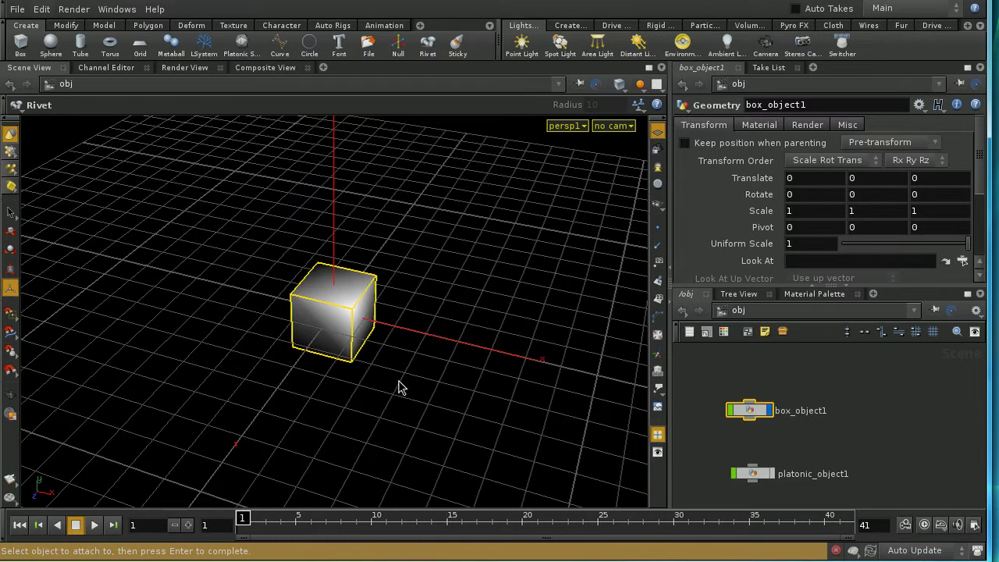
key(Return)
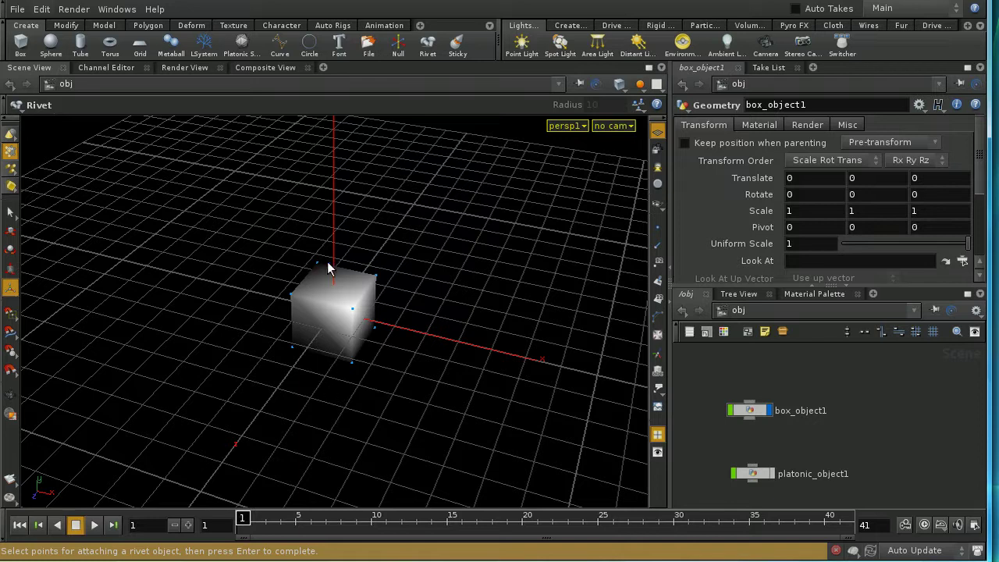
Attach the rivet to three top corner points of the cube, Point Group 6 5 4
click(351, 307)
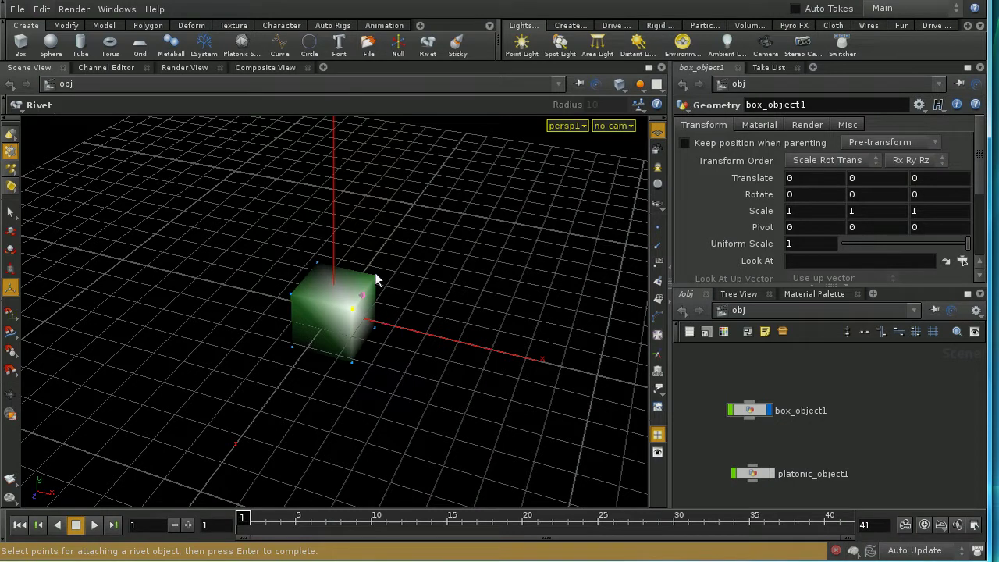
click(376, 276)
click(317, 262)
key(Return)
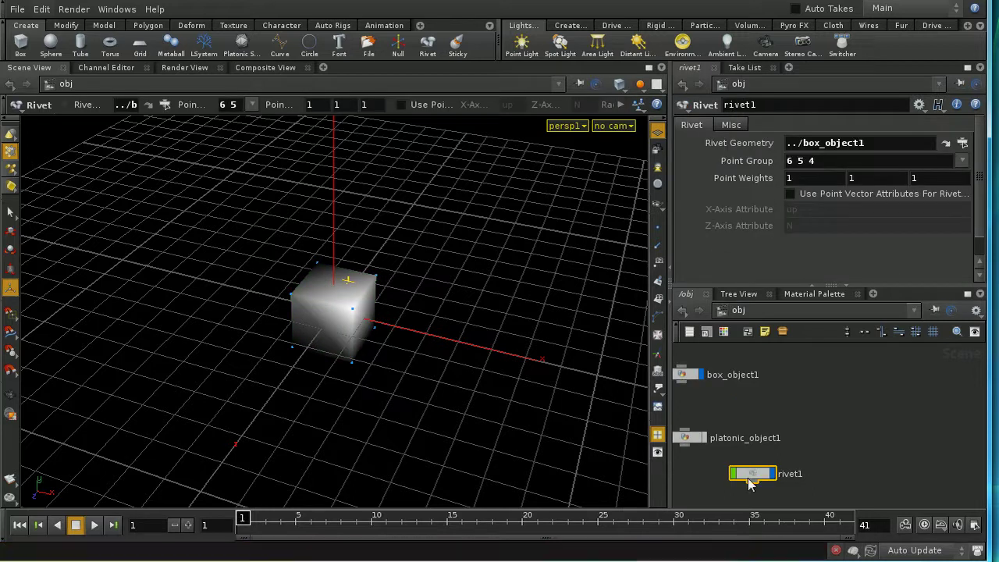
Place rivet1 above platonic_object1 in the network and make the teapot visible again
drag(751, 478, 825, 402)
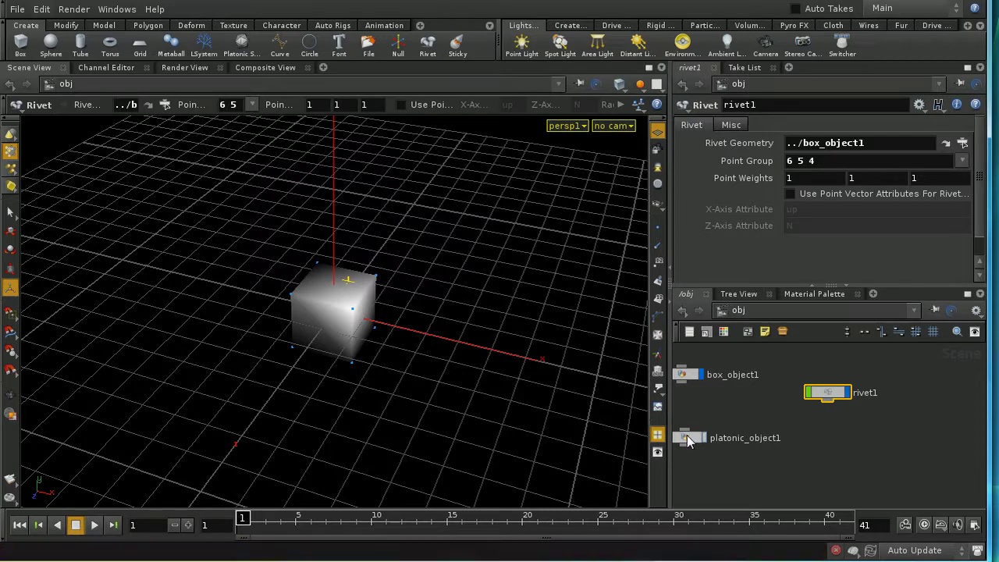
drag(803, 450, 827, 454)
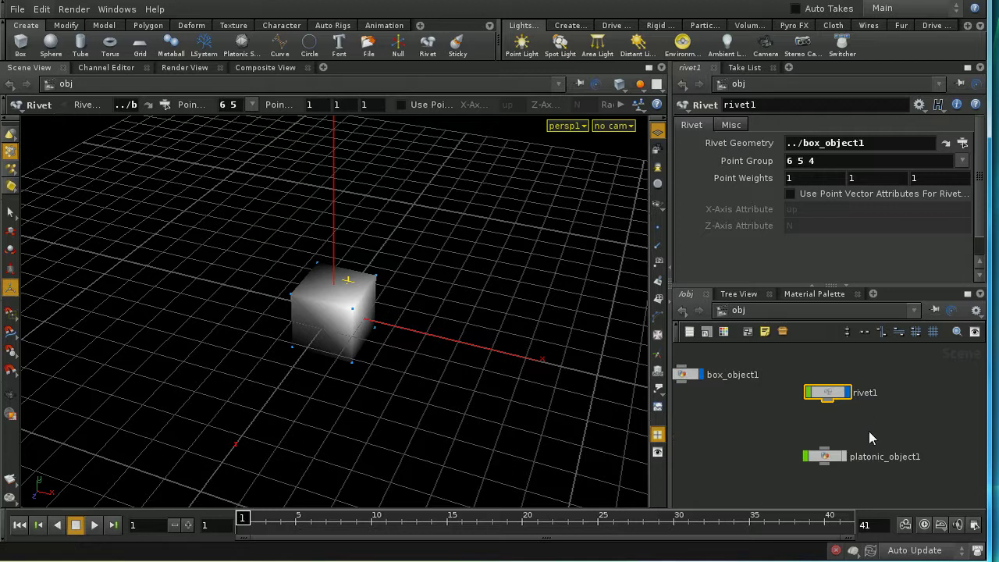
middle_drag(869, 431, 820, 427)
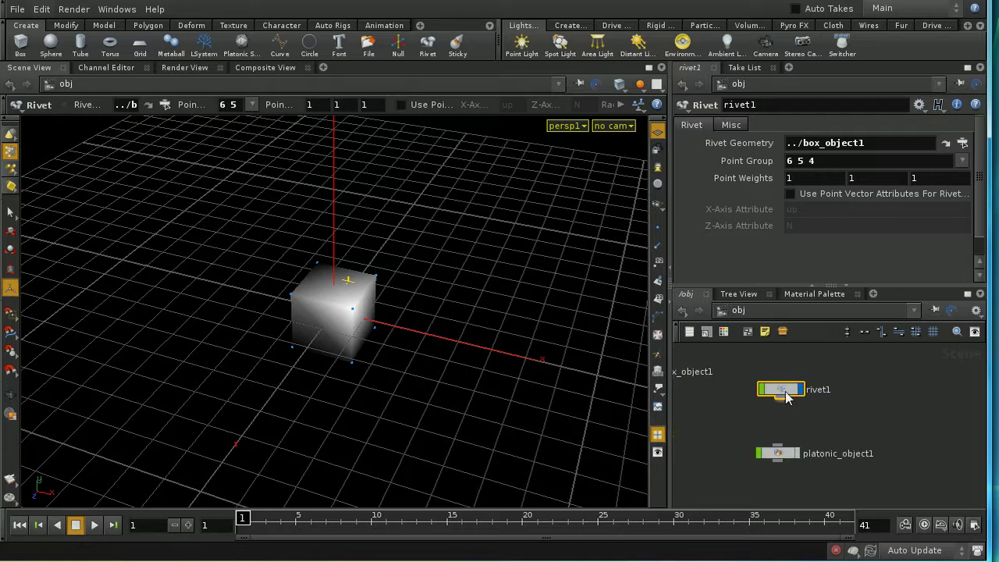
click(796, 453)
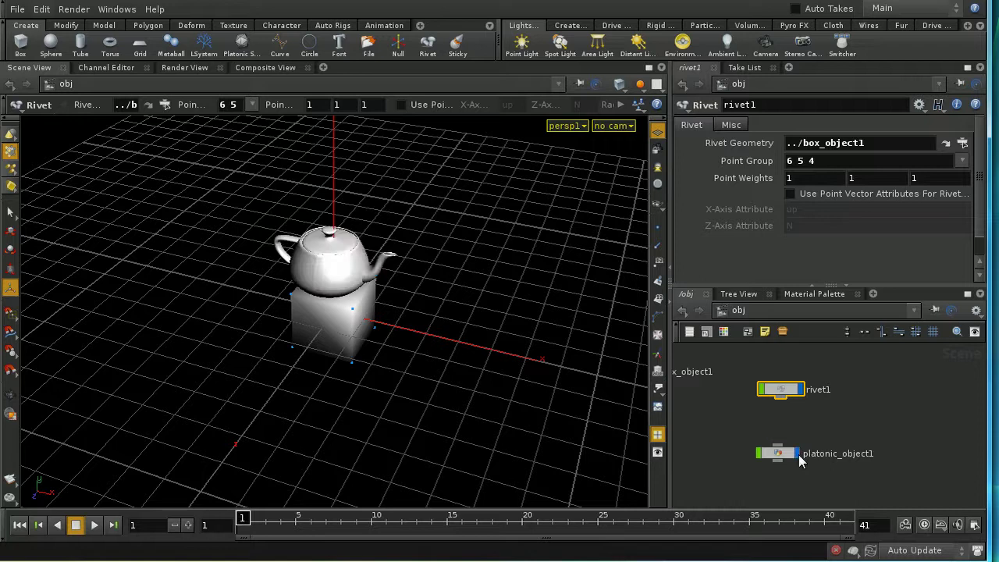
Try wiring rivet1 into platonic_object1, undo that connection, and select platonic_object1
drag(779, 400, 778, 449)
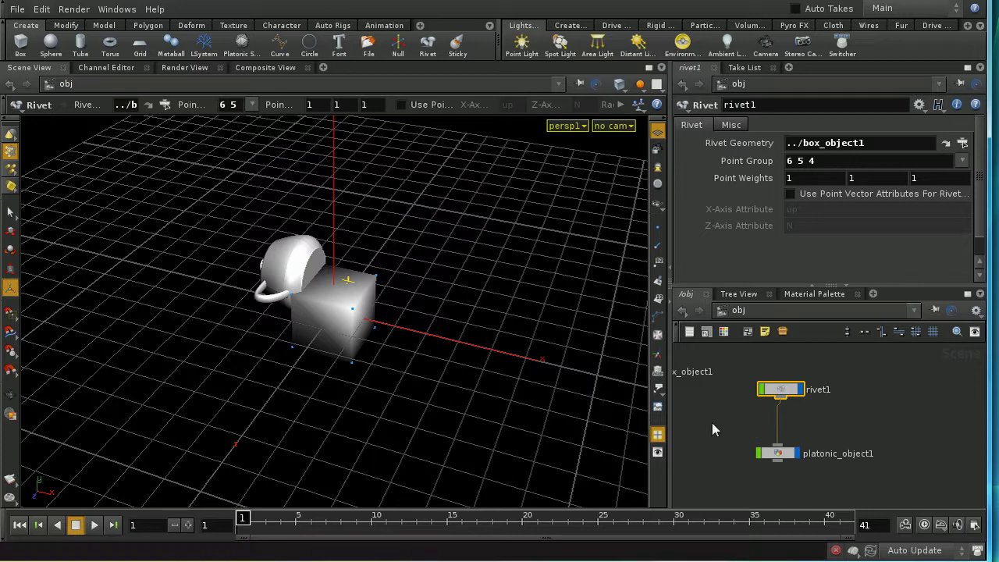
key(ctrl+z)
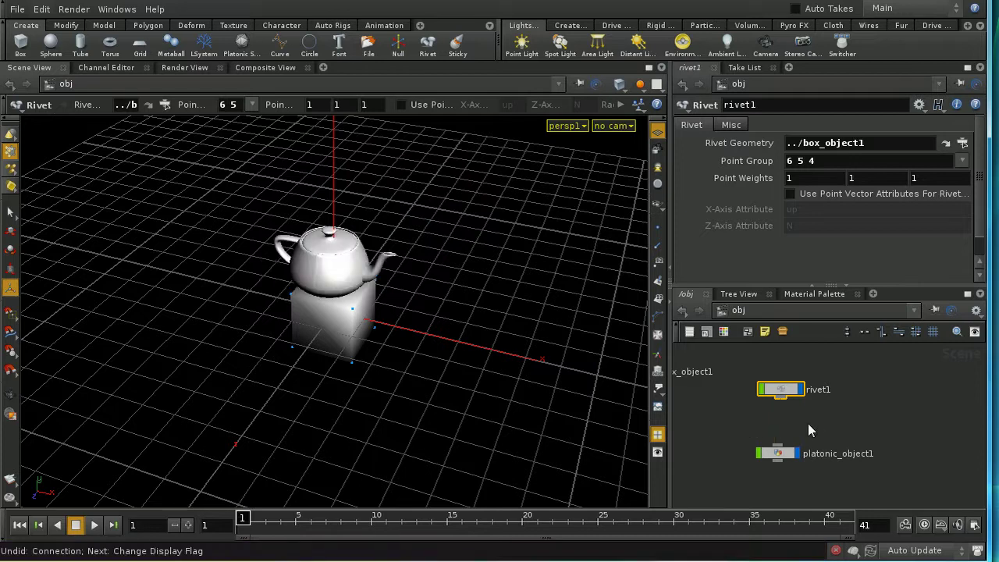
click(778, 452)
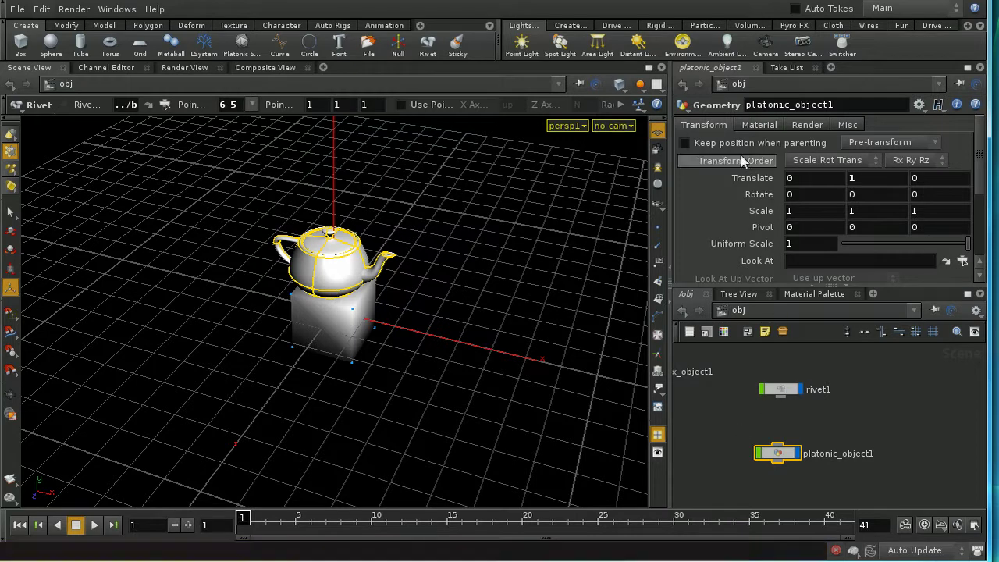
Turn on Keep position when parenting, parent platonic_object1 to rivet1, and scrub to confirm the teapot follows
click(686, 142)
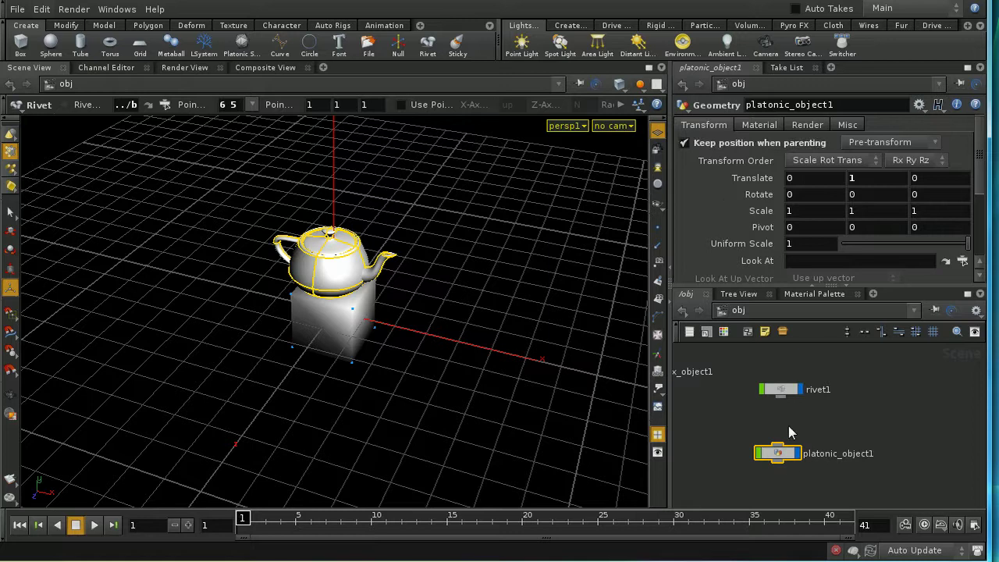
drag(780, 400, 782, 434)
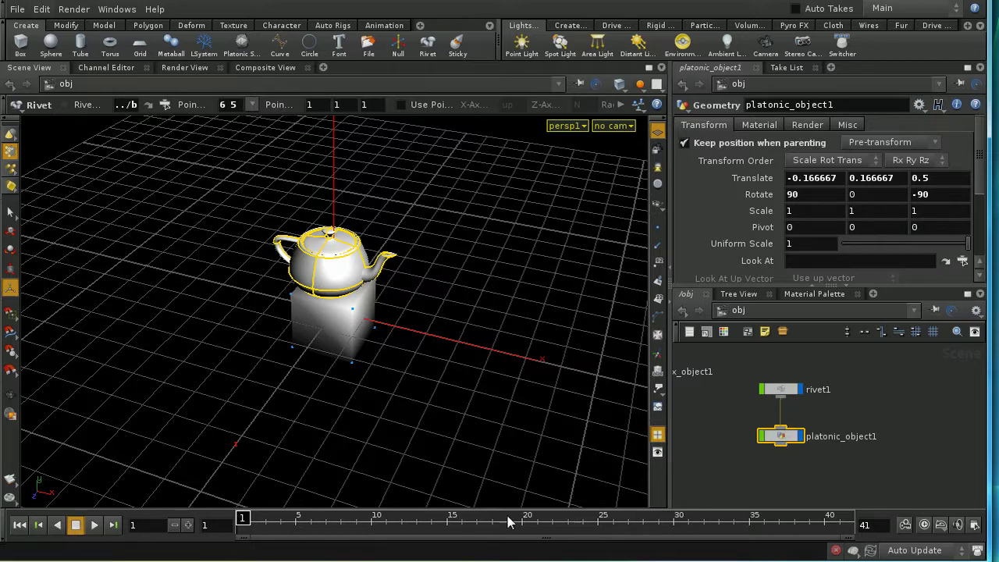
mouse_move(244, 519)
mouse_down()
mouse_move(370, 531)
mouse_move(248, 530)
mouse_move(385, 534)
mouse_move(240, 534)
mouse_up()
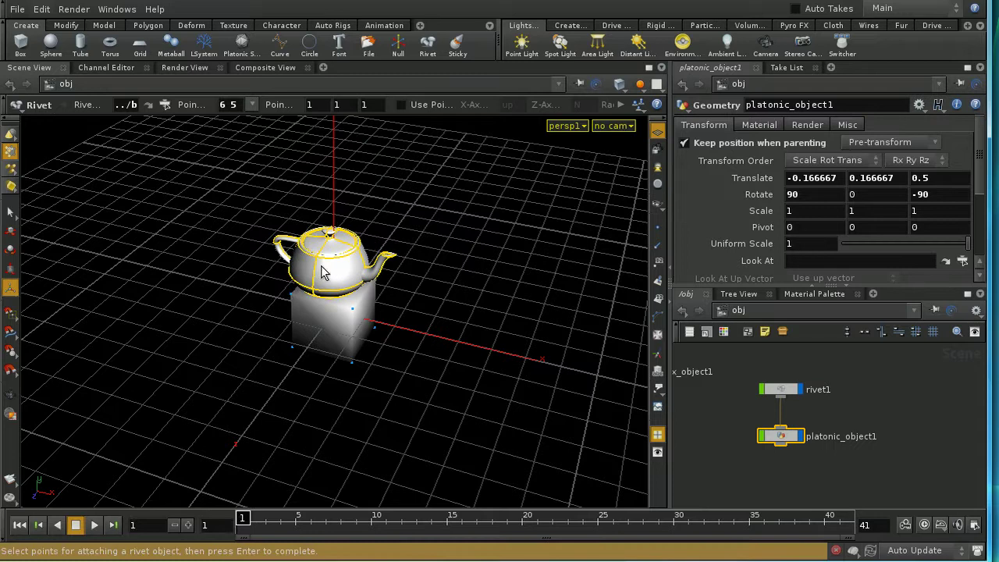
drag(242, 522, 224, 540)
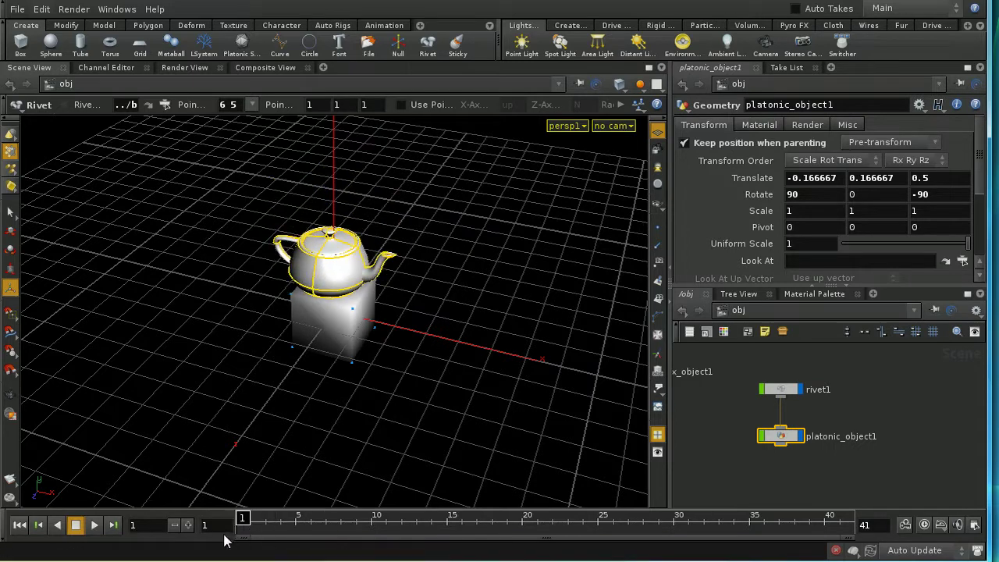
click(777, 391)
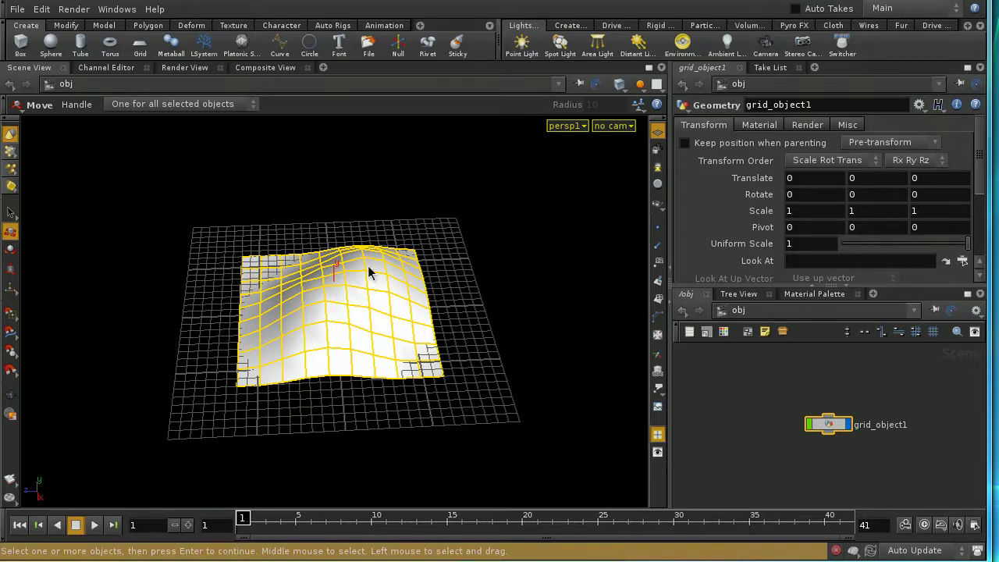
Look inside grid_object1 at its uvproject1 and edit1 nodes, then return to obj level
double_click(829, 425)
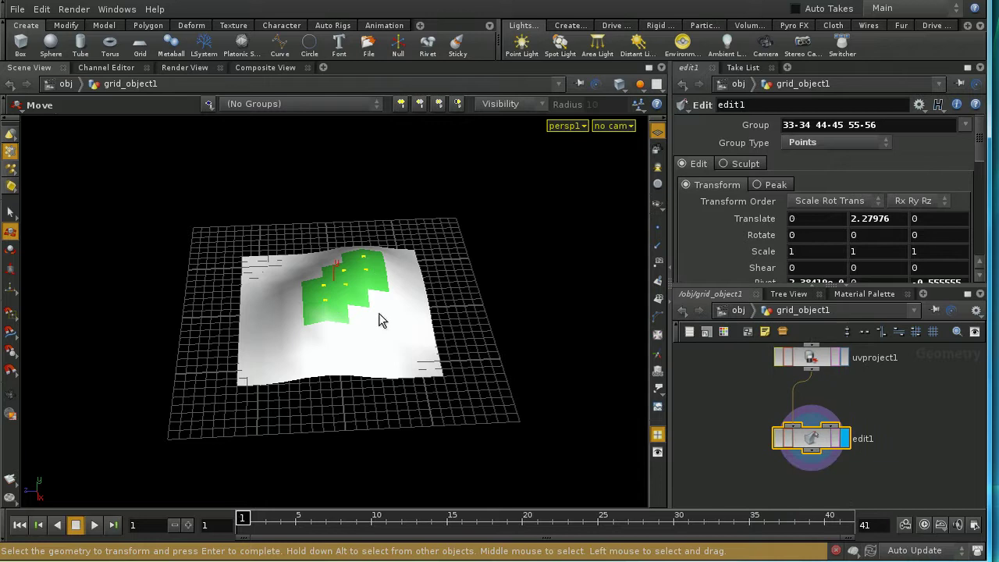
click(748, 310)
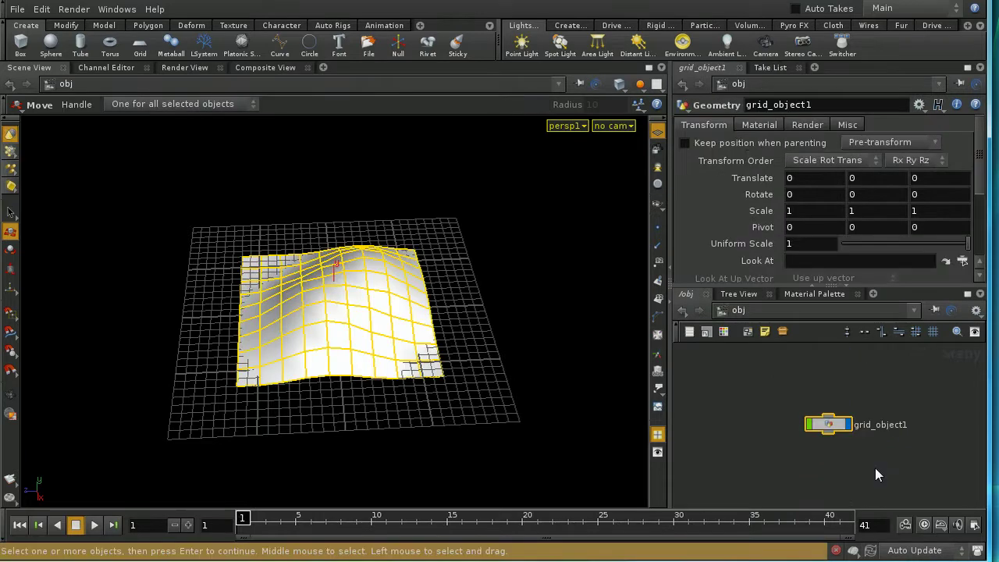
Add box_object1 at the origin on the grid and place its node below grid_object1
key(Tab)
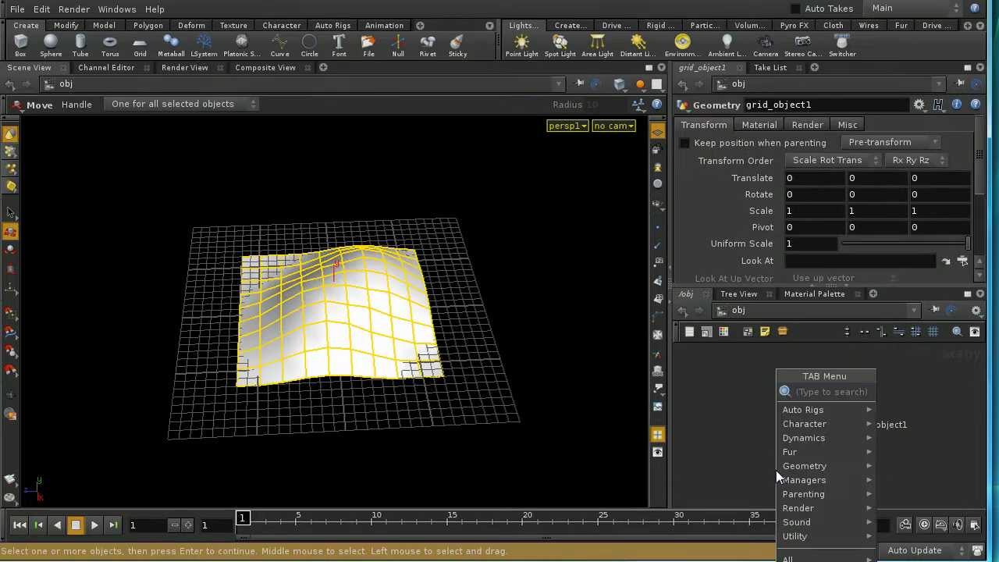
key(Escape)
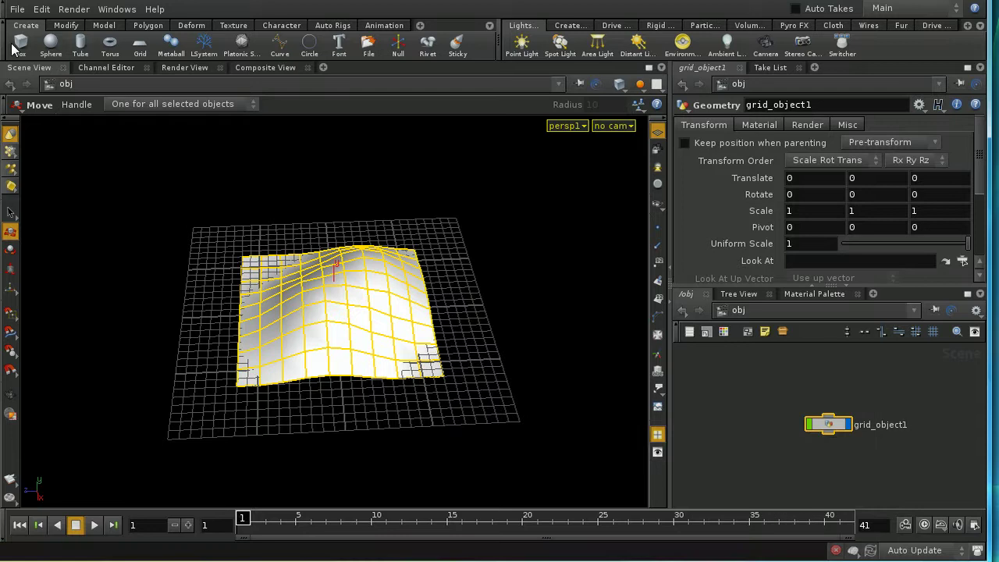
click(13, 48)
key(Return)
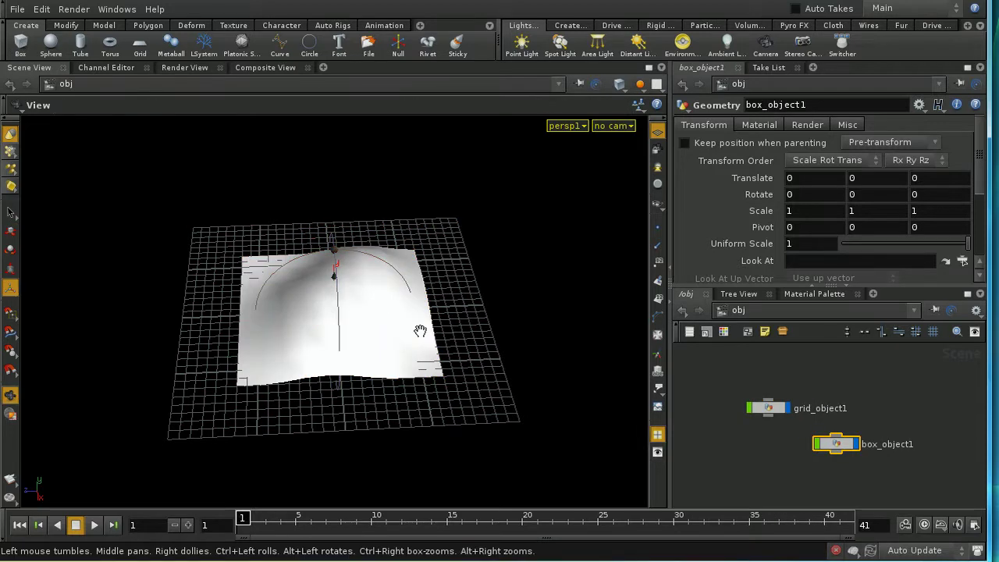
drag(420, 331, 395, 290)
key(Return)
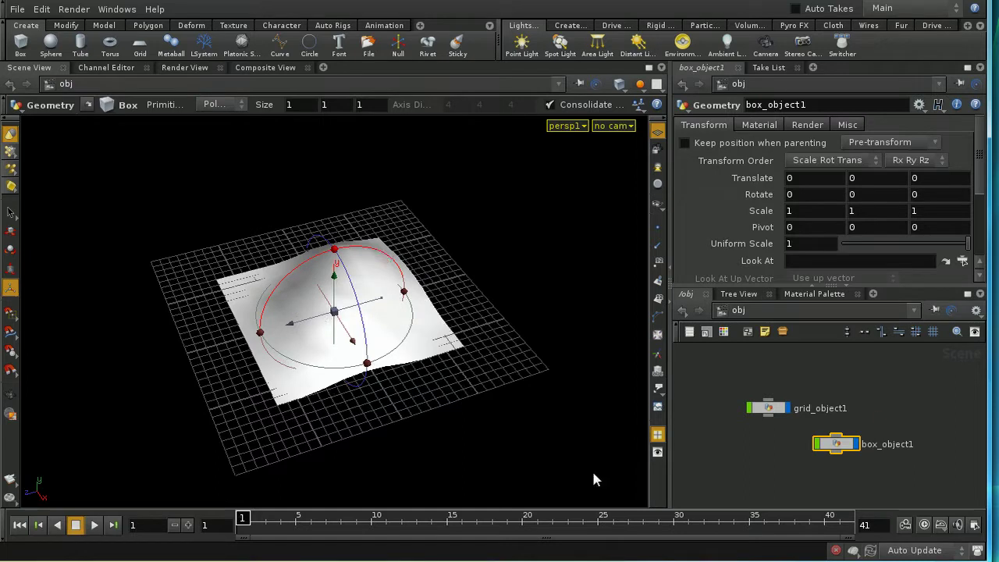
drag(847, 445, 775, 472)
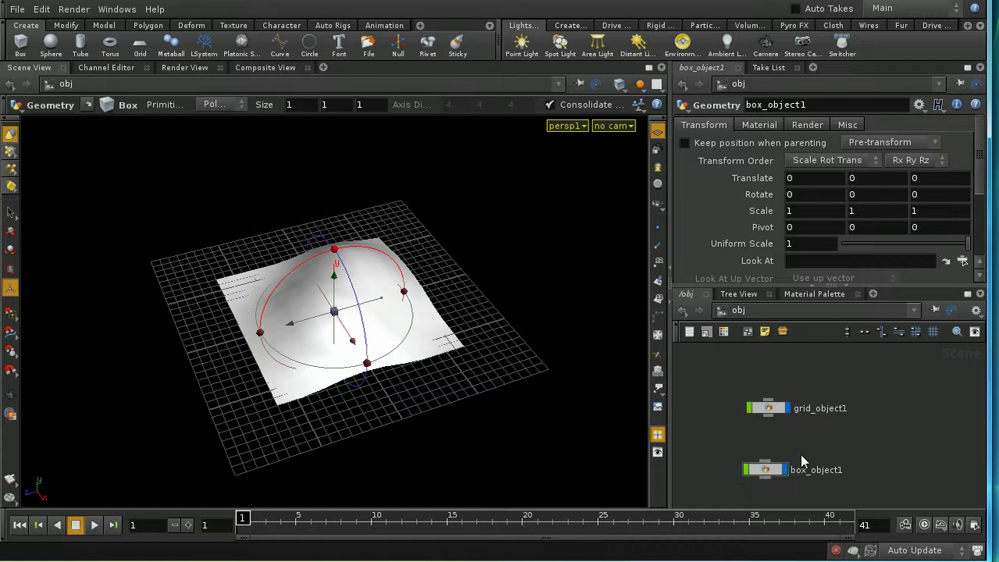
click(458, 47)
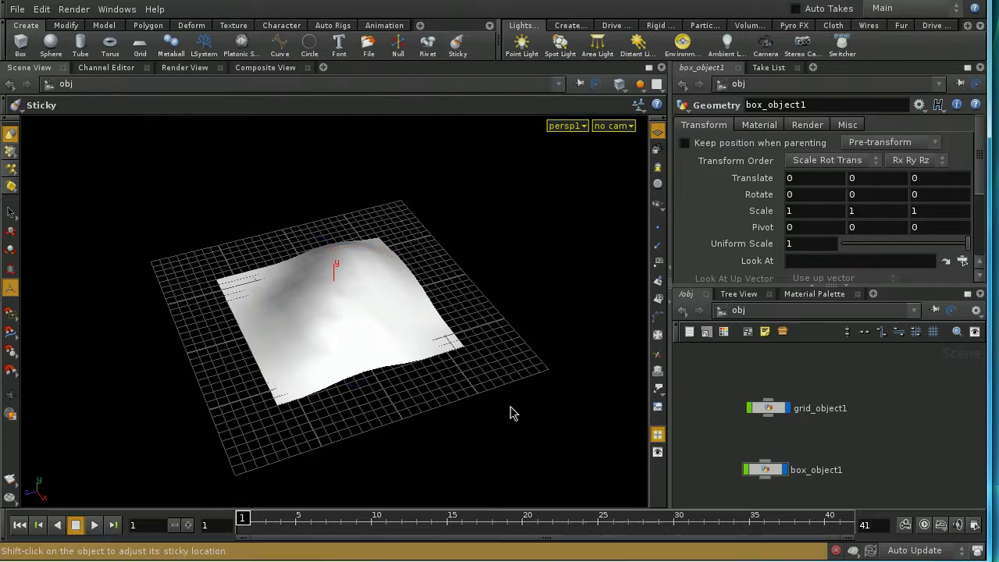
Stick sticky1 to the grid surface and settle it at UV 0.58276, 0.78650, rotation 0.485781
click(318, 347)
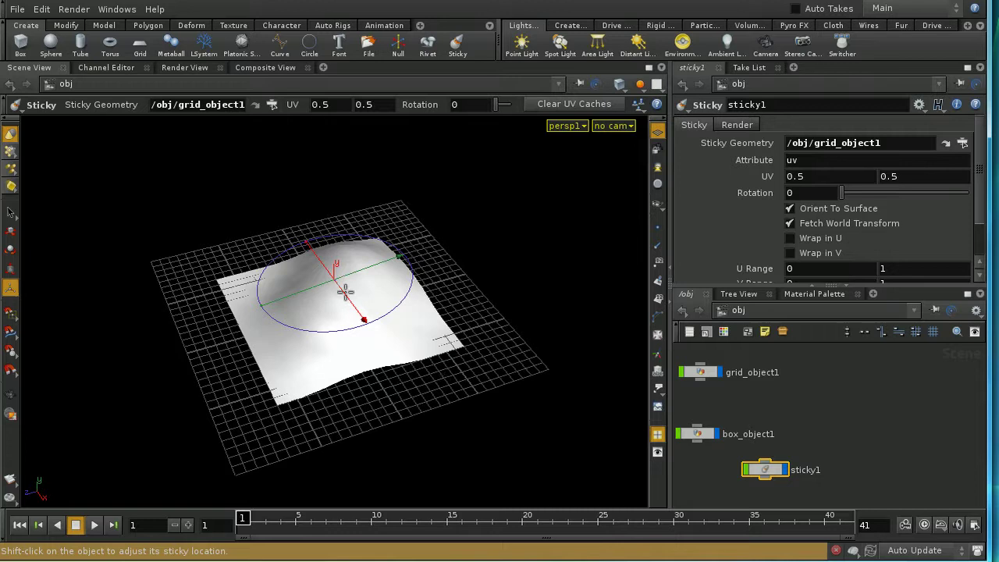
shift+click(320, 328)
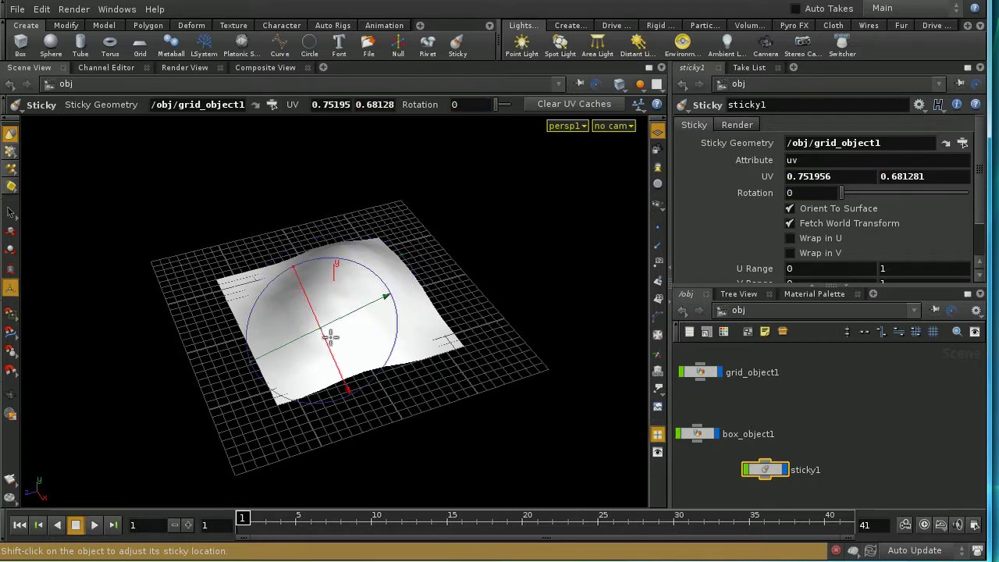
drag(364, 278, 380, 290)
shift+click(407, 324)
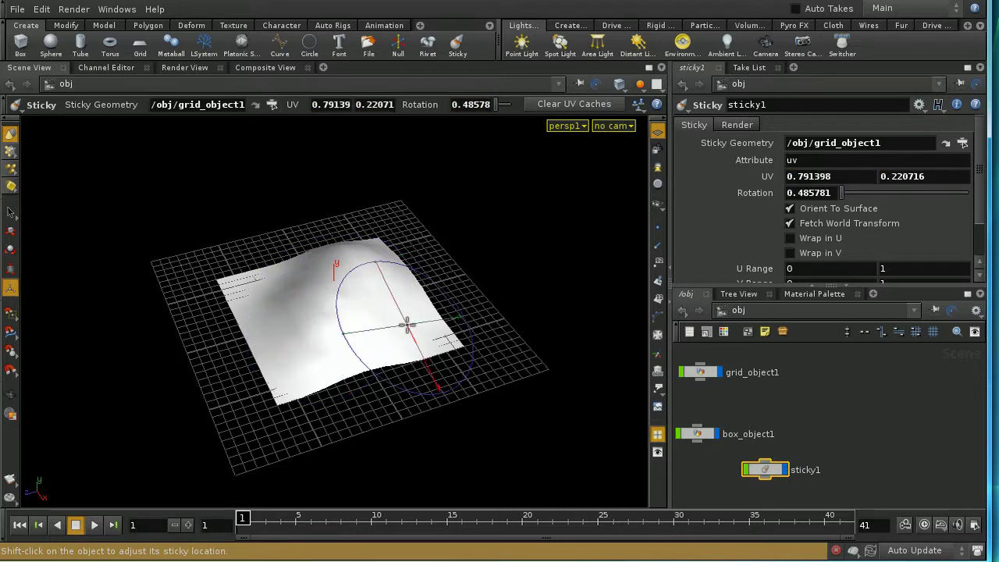
shift+click(336, 258)
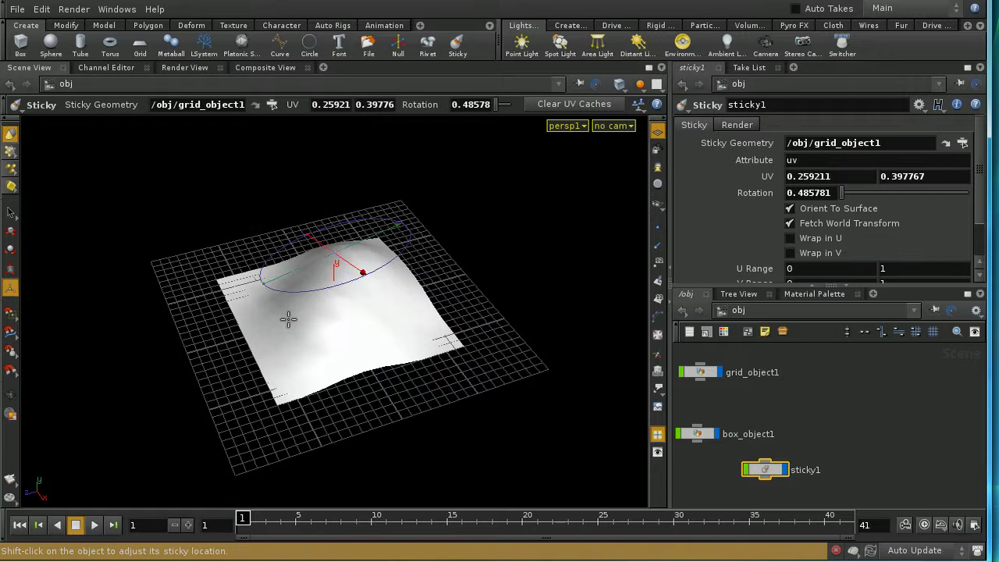
shift+click(292, 315)
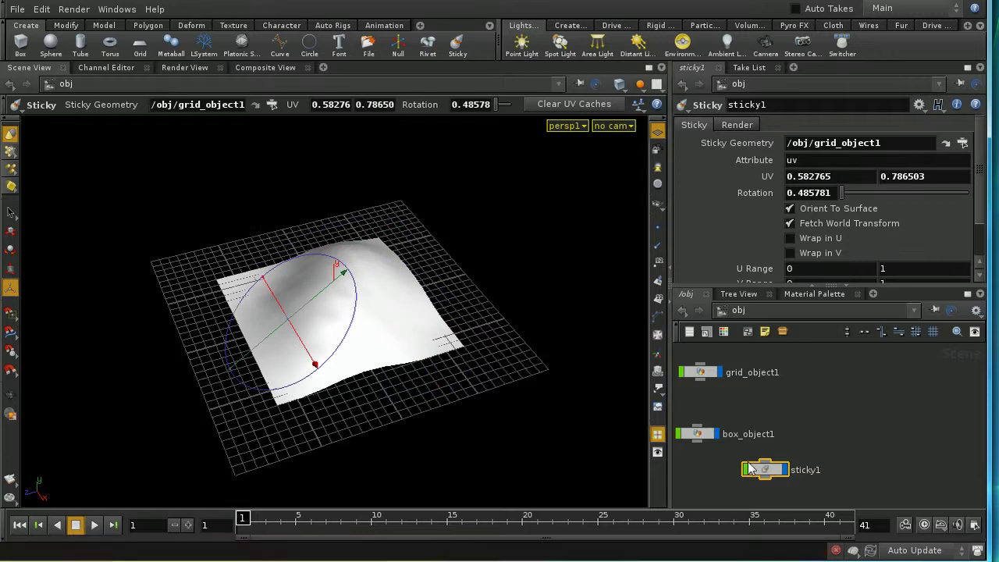
Move the sticky1 node above box_object1 in the network
drag(765, 469, 816, 437)
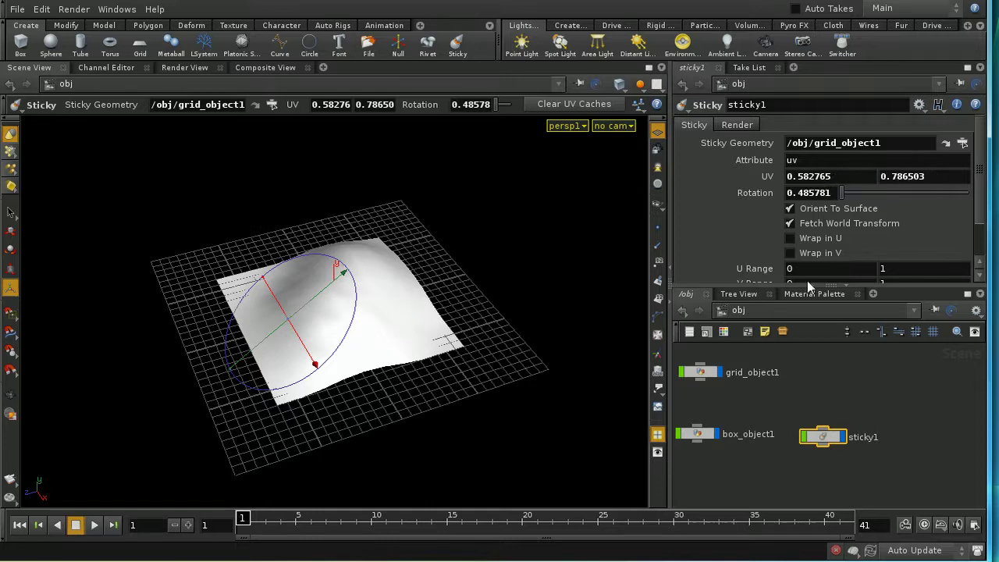
drag(982, 197, 982, 226)
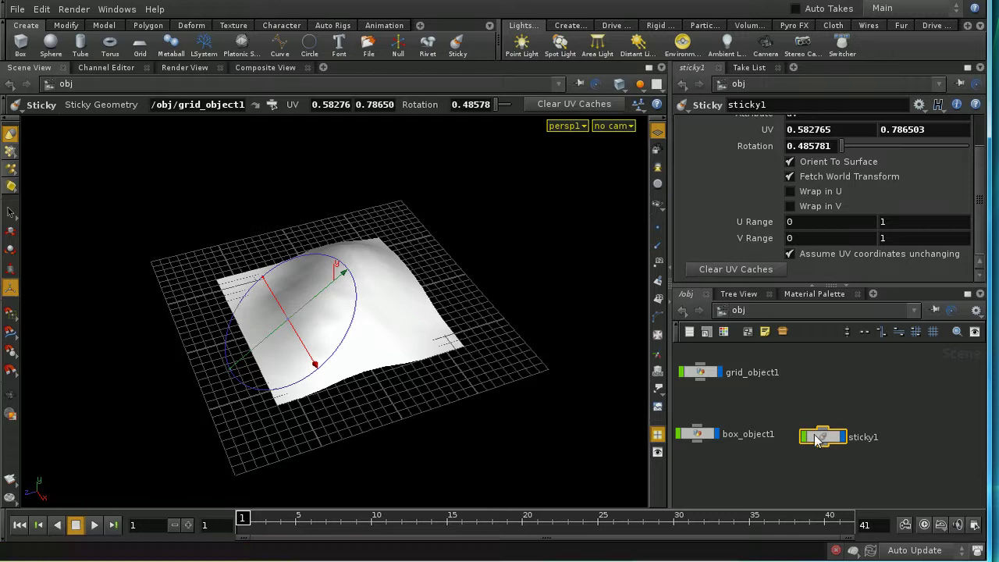
drag(819, 436, 839, 394)
Parent box_object1 to sticky1 with Keep position when parenting turned off
drag(698, 435, 850, 451)
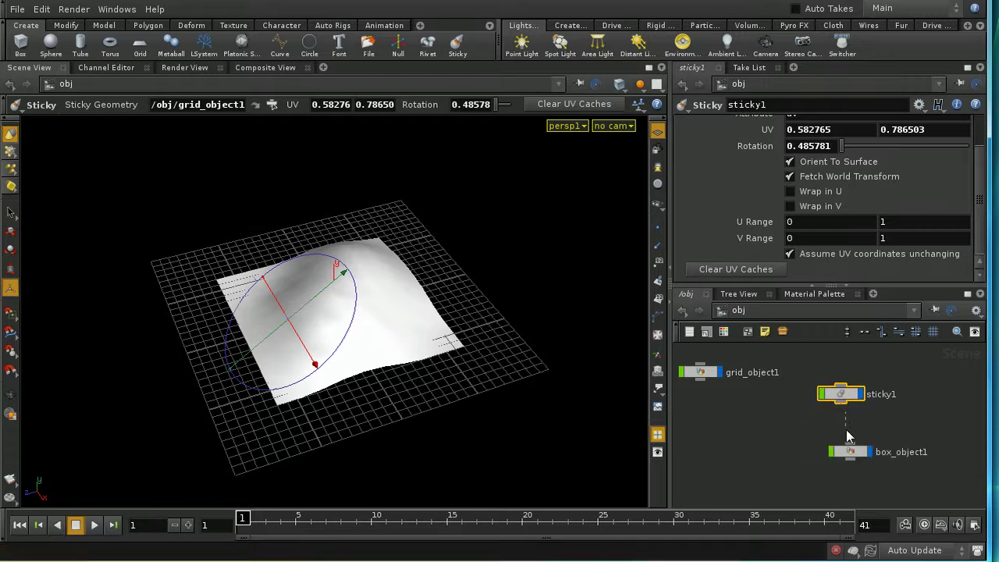
click(848, 453)
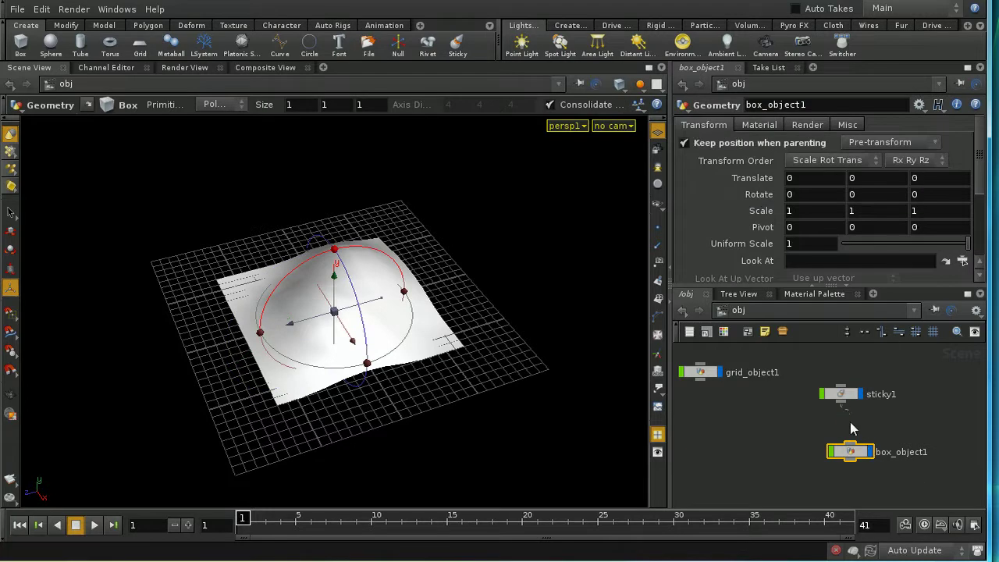
click(684, 143)
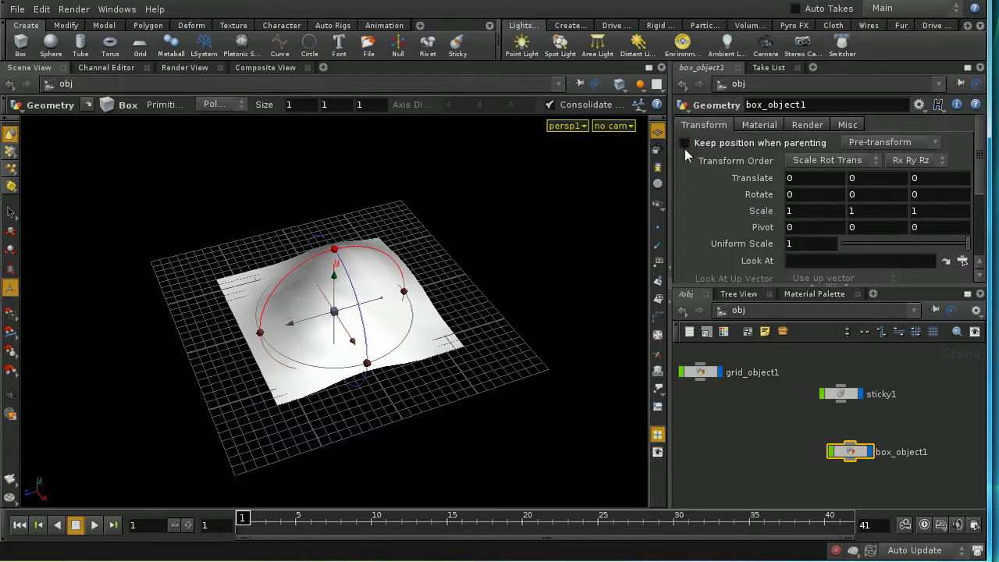
drag(848, 404, 853, 455)
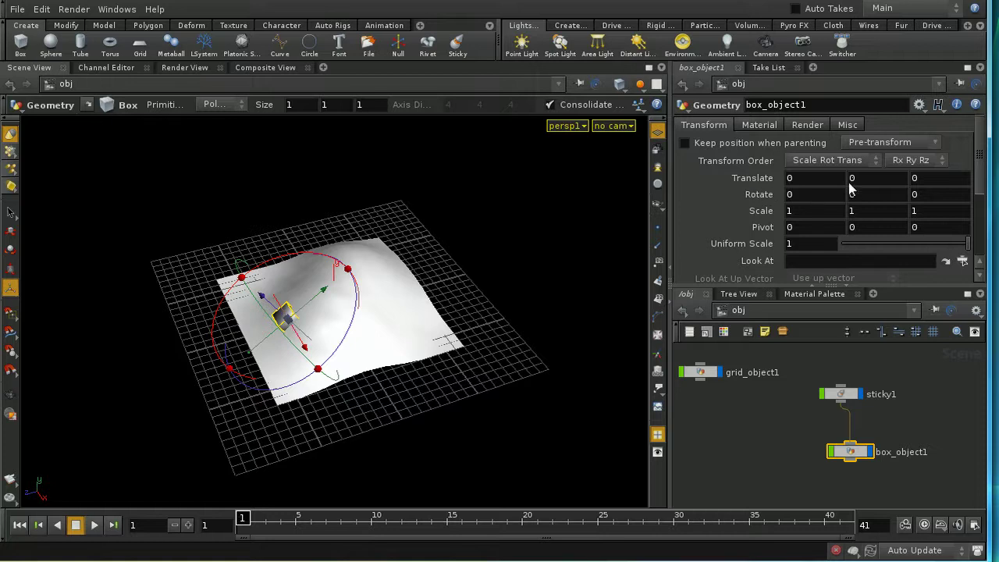
Set box_object1's Translate Z to 0.5 with the value ladder, keeping X and Y at 0
middle_drag(851, 185, 879, 177)
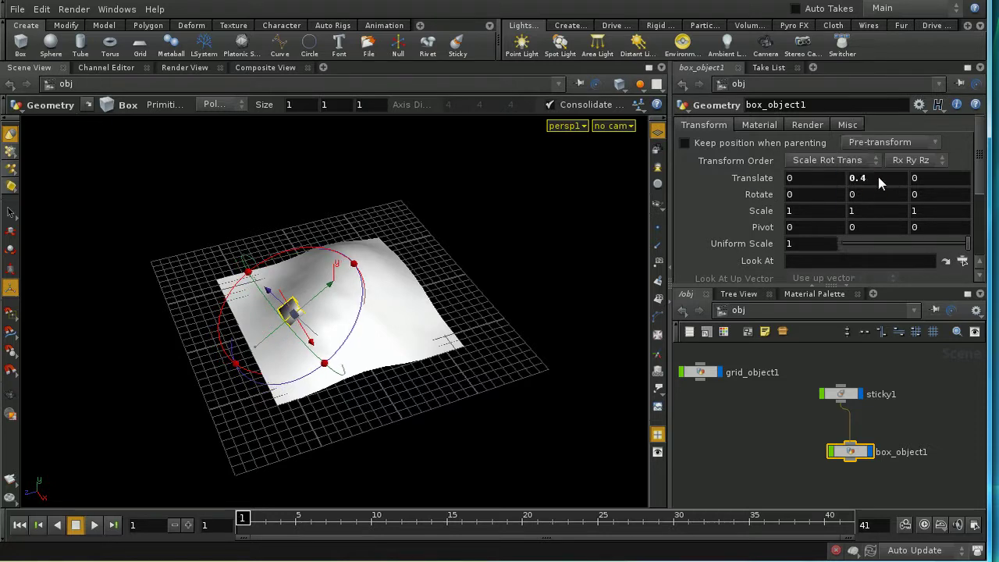
key(ctrl+z)
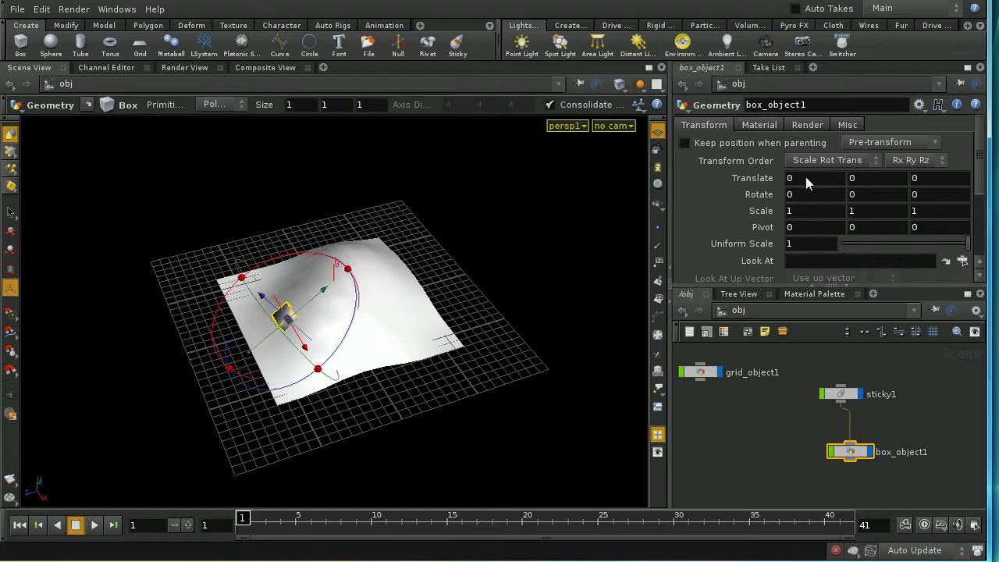
middle_drag(805, 177, 835, 174)
middle_drag(917, 182, 972, 200)
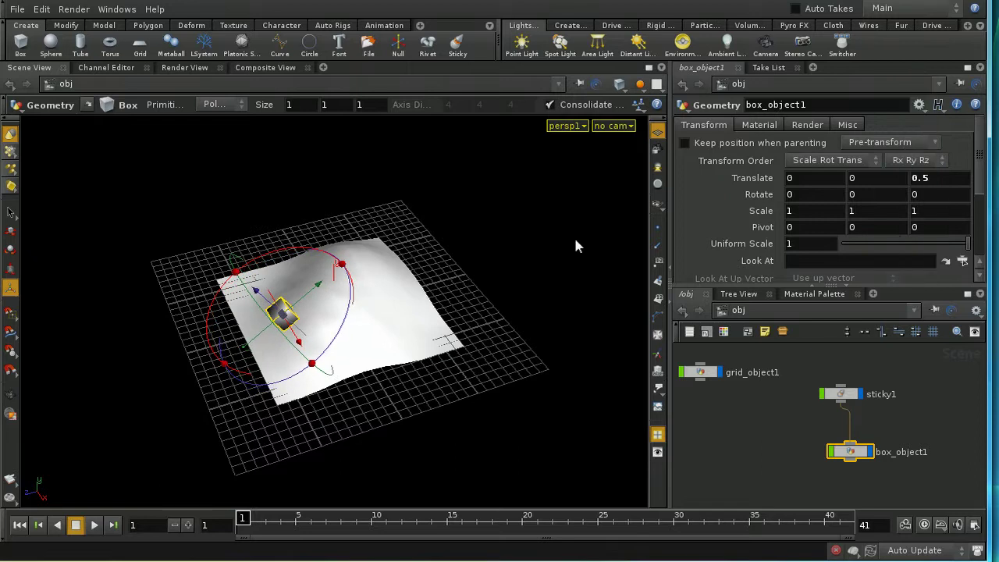
key(Escape)
drag(367, 350, 332, 298)
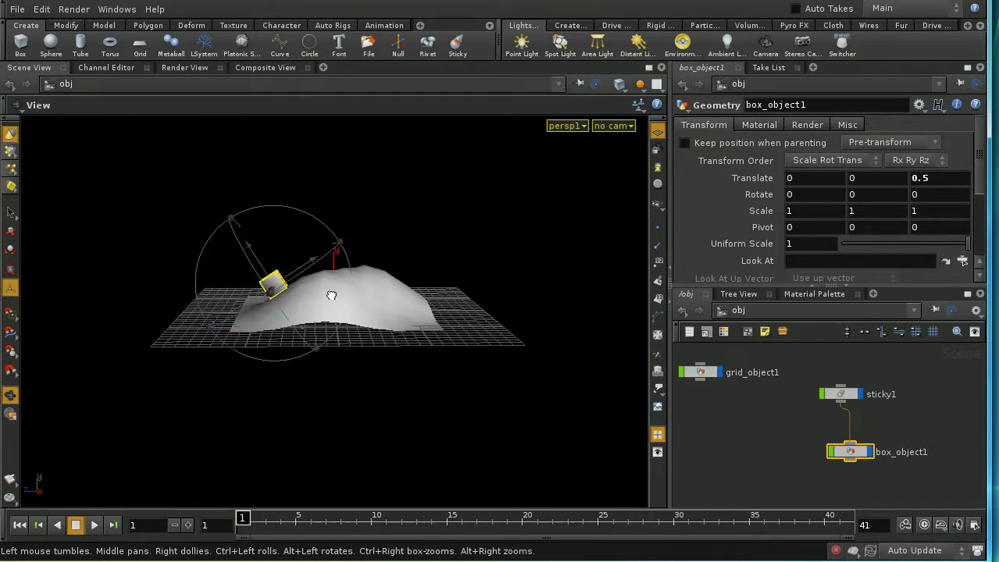
Select sticky1 and re-stick the box at several spots across the bumpy grid surface
key(Return)
click(842, 396)
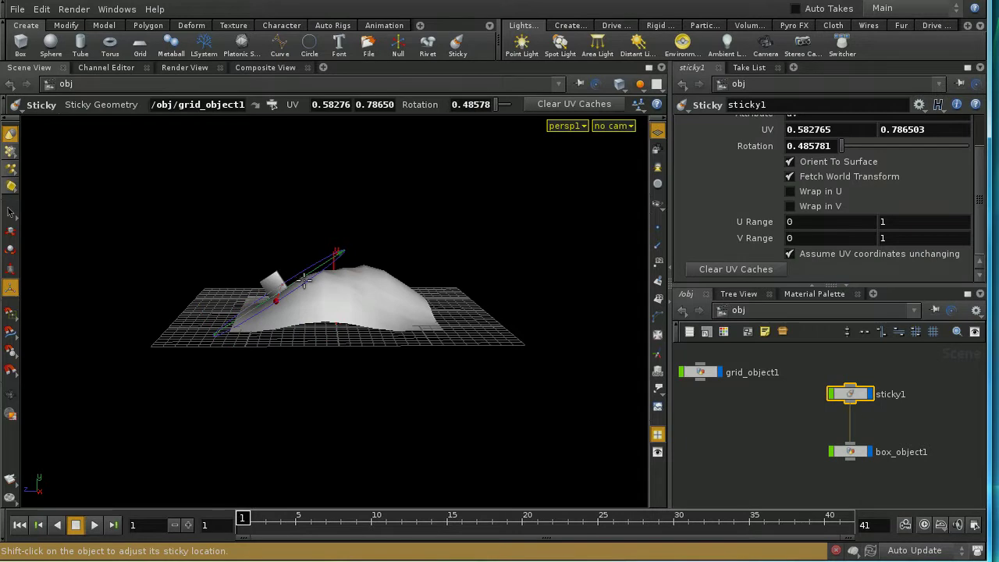
shift+click(366, 298)
shift+click(286, 307)
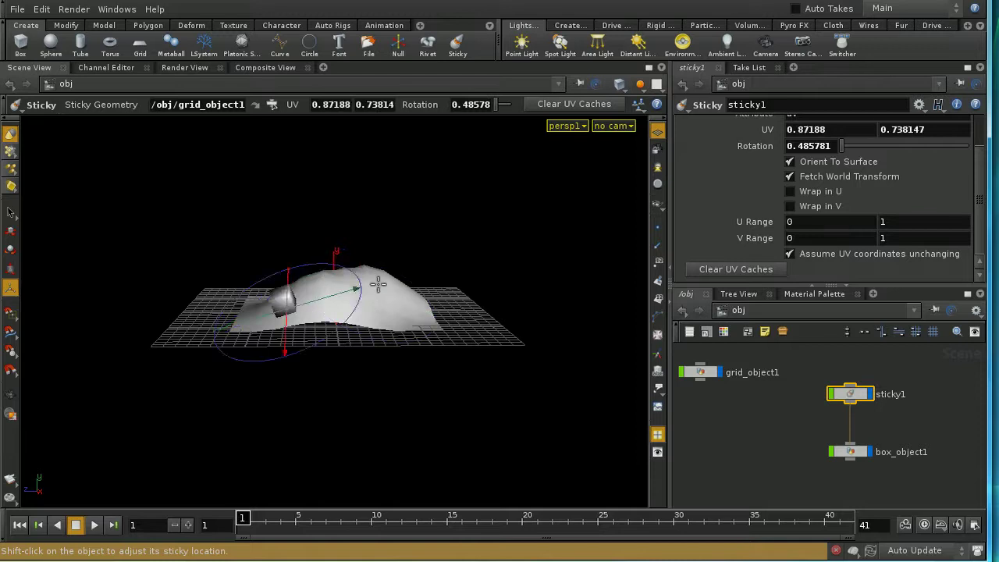
shift+click(378, 284)
shift+click(289, 303)
shift+click(287, 296)
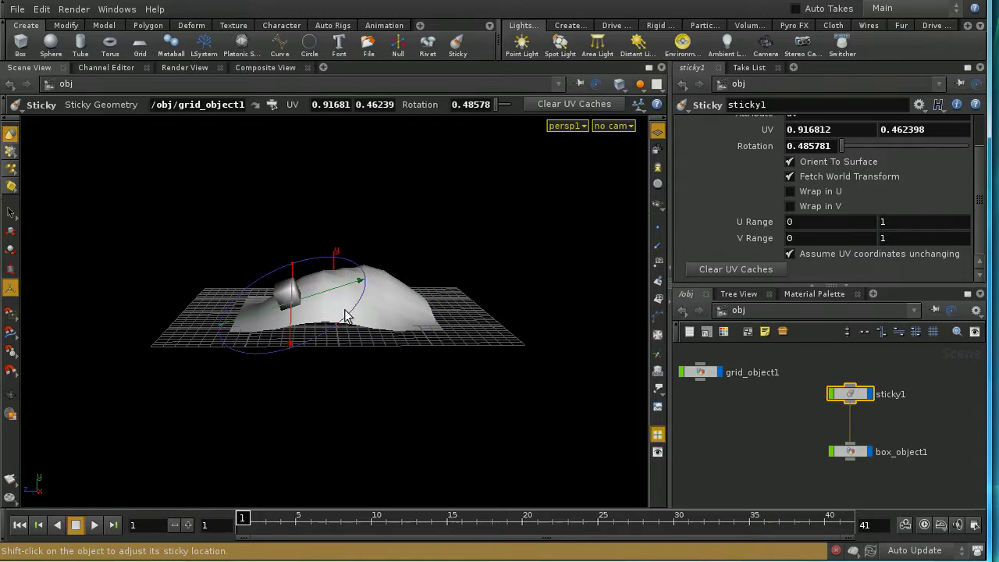
shift+click(346, 316)
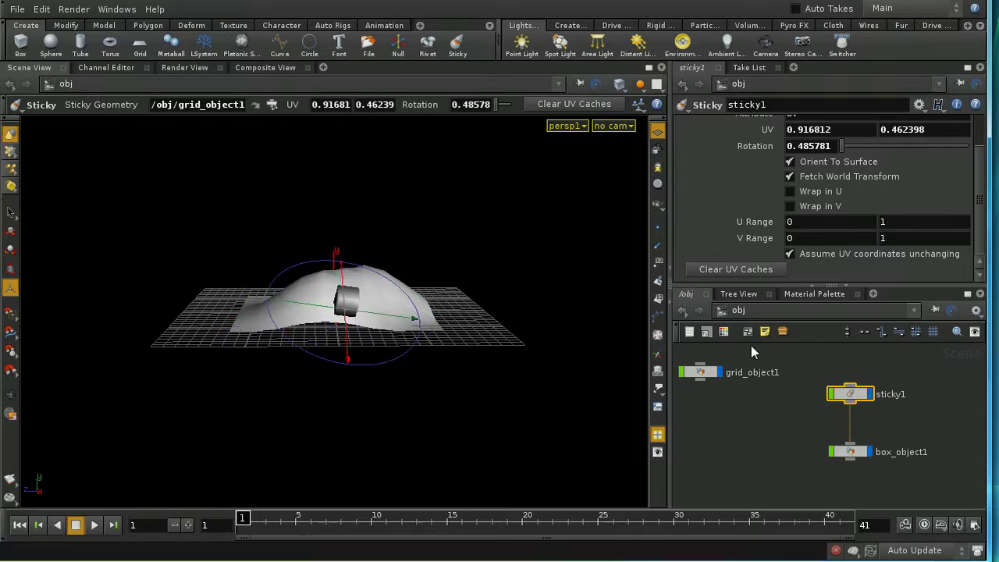
shift+click(387, 296)
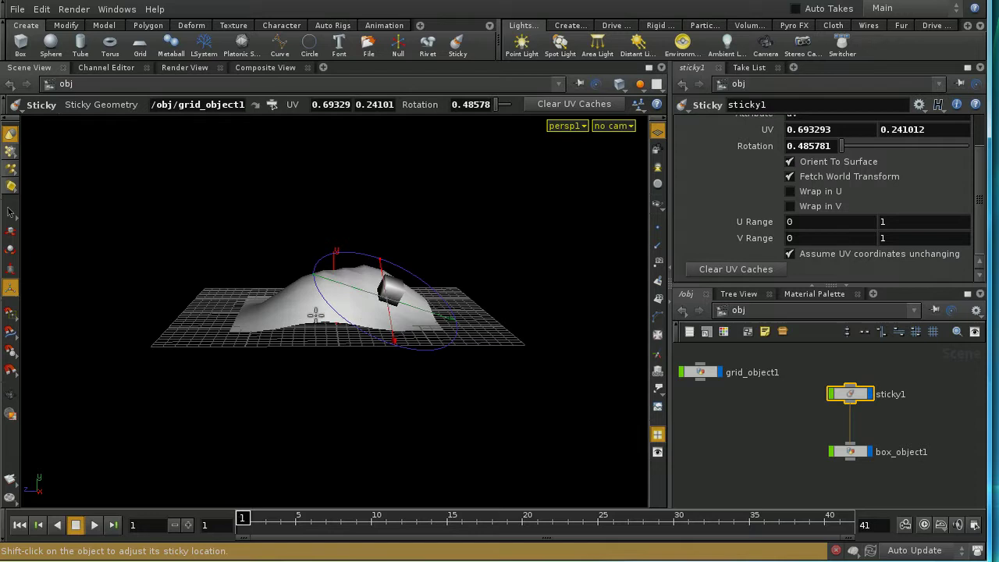
alt+drag(317, 314, 352, 397)
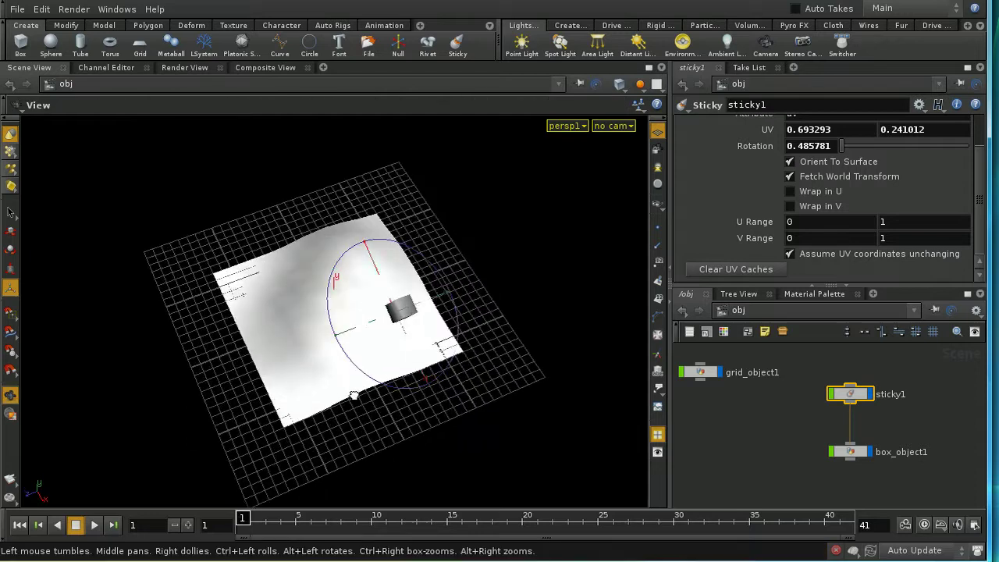
Keyframe sticky1's UV at frame 1 and at a new spot on frame 10, then scrub
alt+click(816, 130)
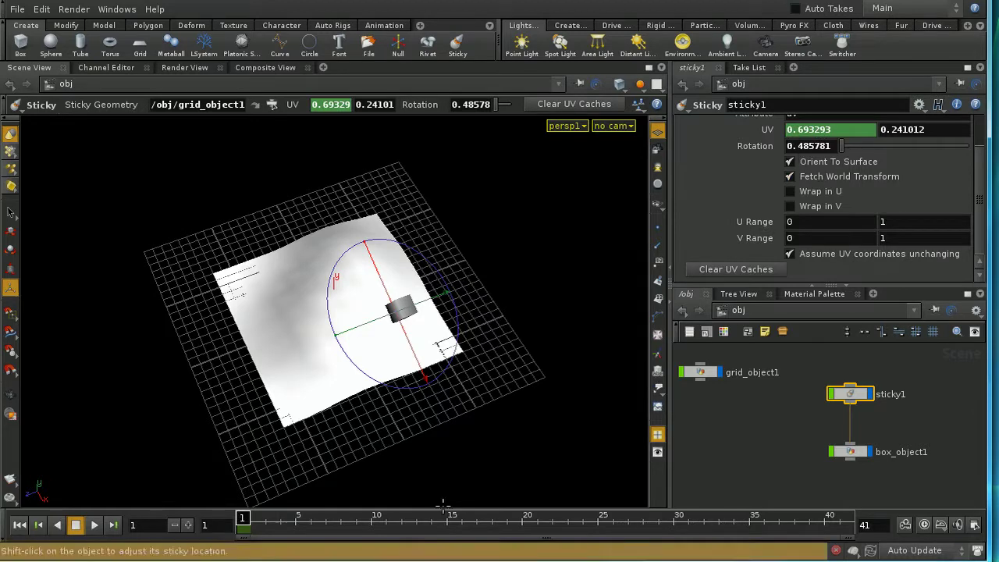
click(371, 518)
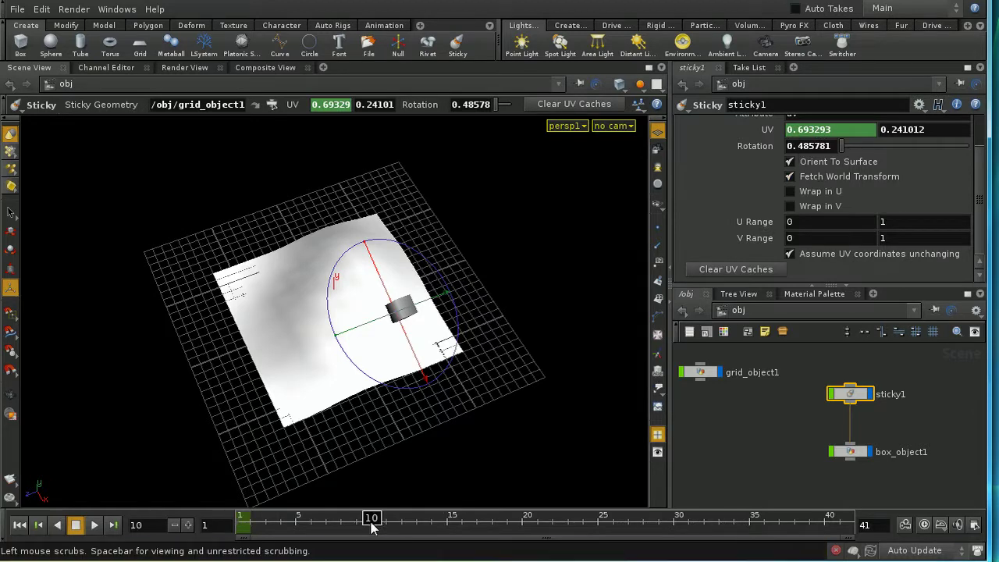
shift+click(284, 309)
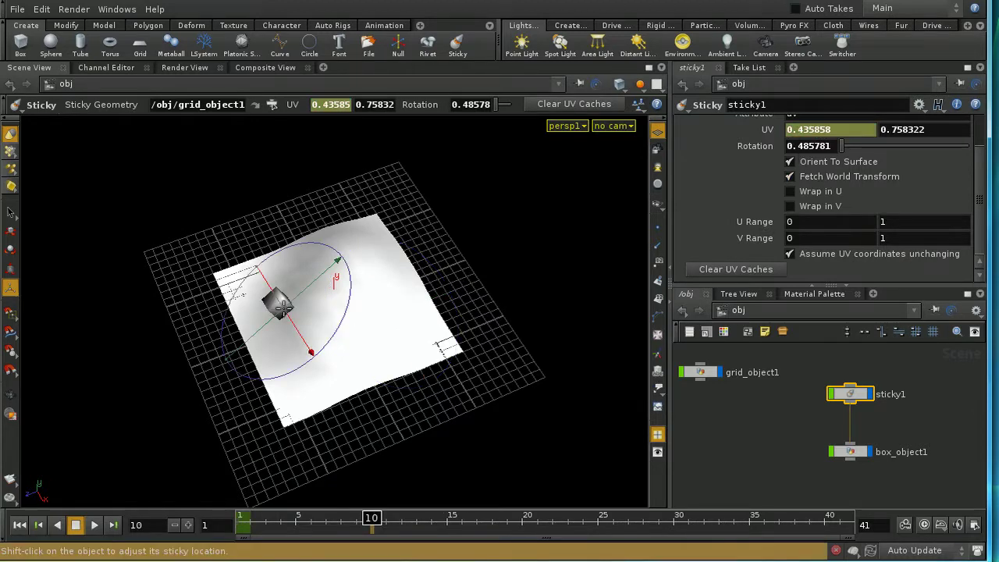
alt+click(764, 131)
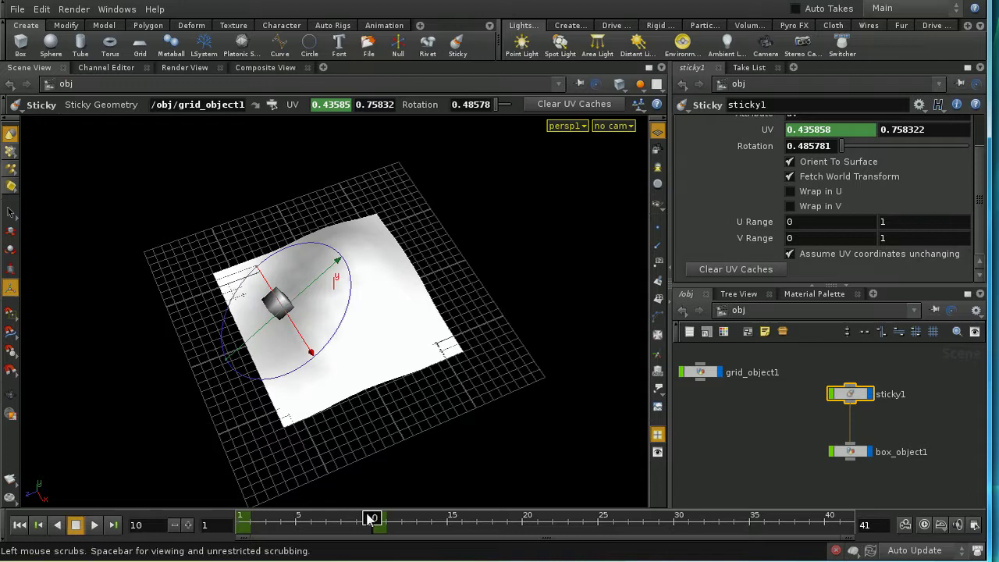
drag(370, 519, 332, 517)
drag(472, 518, 244, 519)
drag(319, 524, 386, 518)
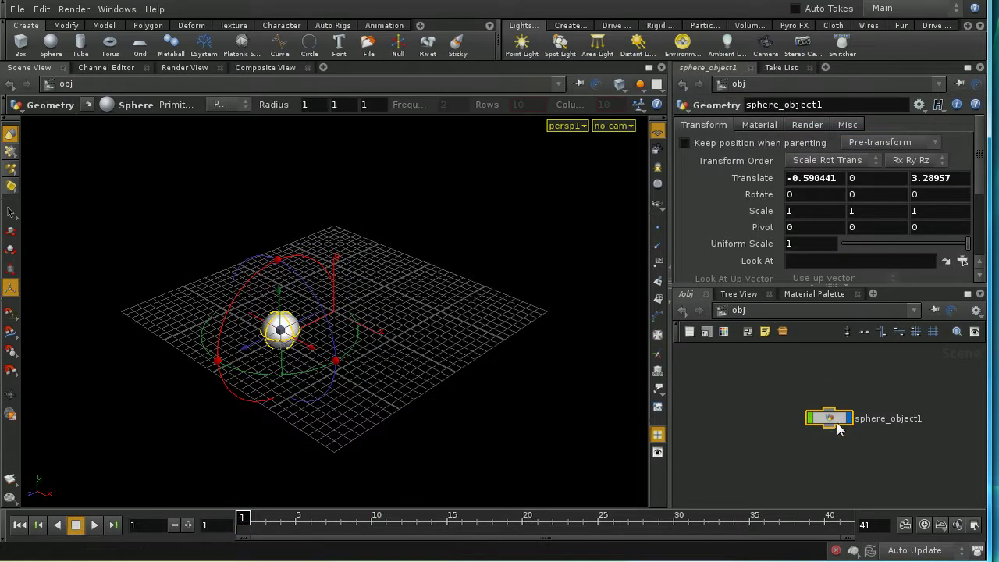
Lower the sphere_object1 node in the network and begin creating a null
drag(837, 422, 838, 449)
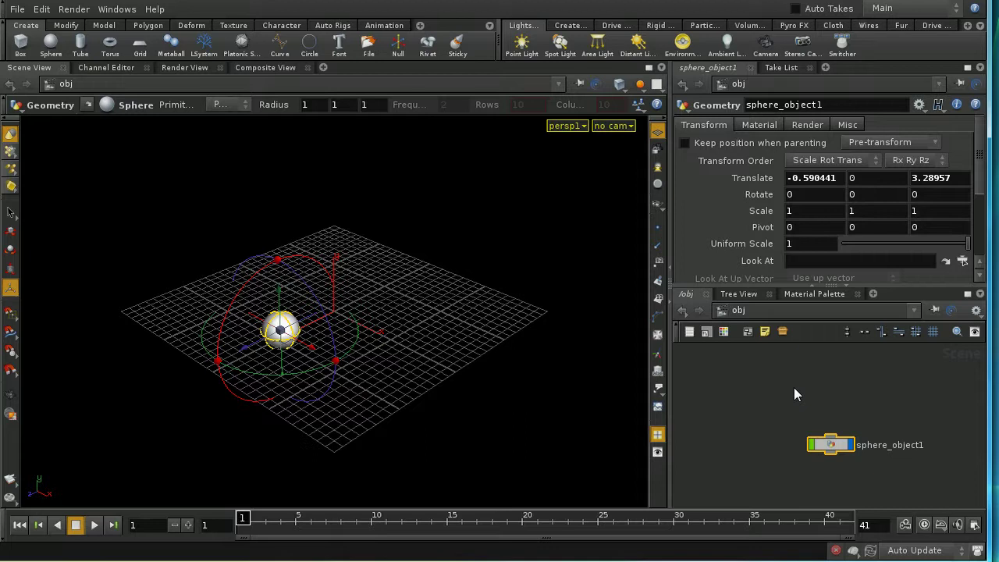
click(399, 49)
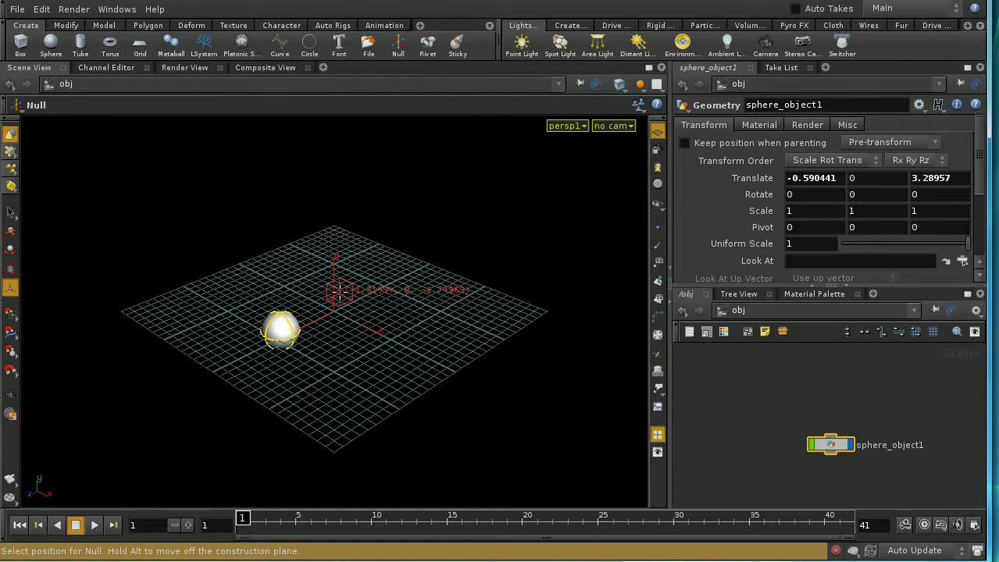
Place null1 at the origin and arrange its node above sphere_object1
click(337, 312)
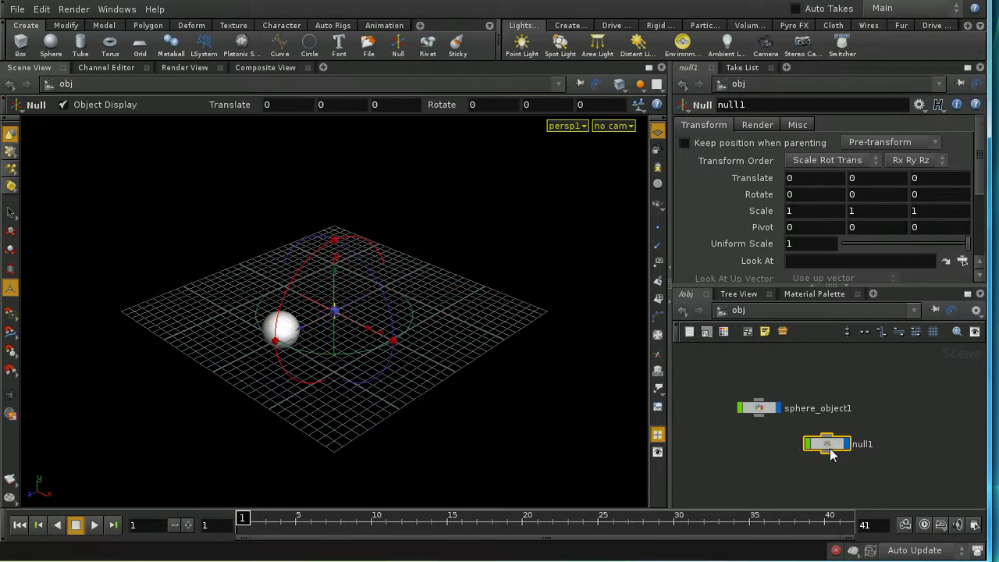
drag(828, 437, 800, 406)
drag(765, 370, 765, 369)
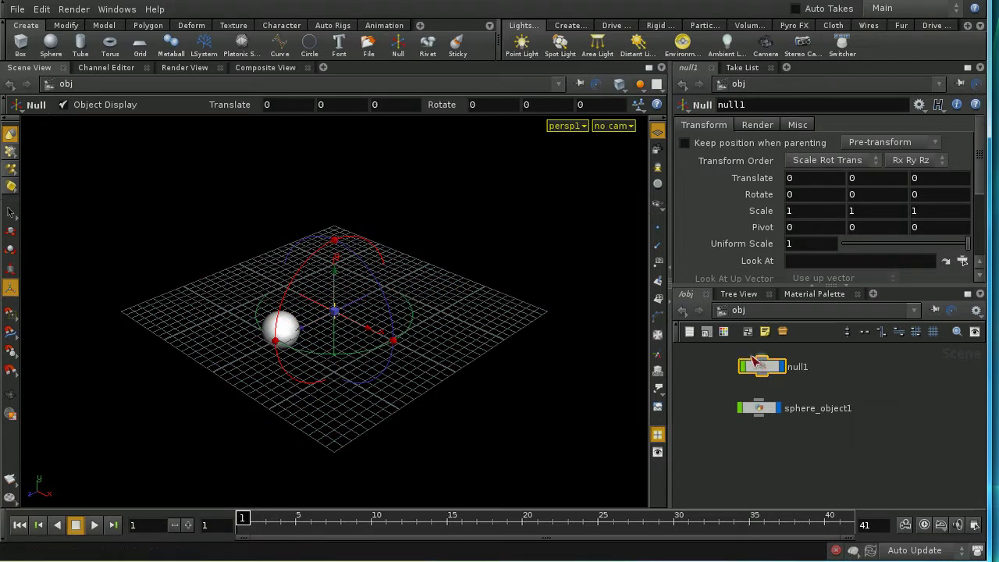
drag(761, 407, 770, 417)
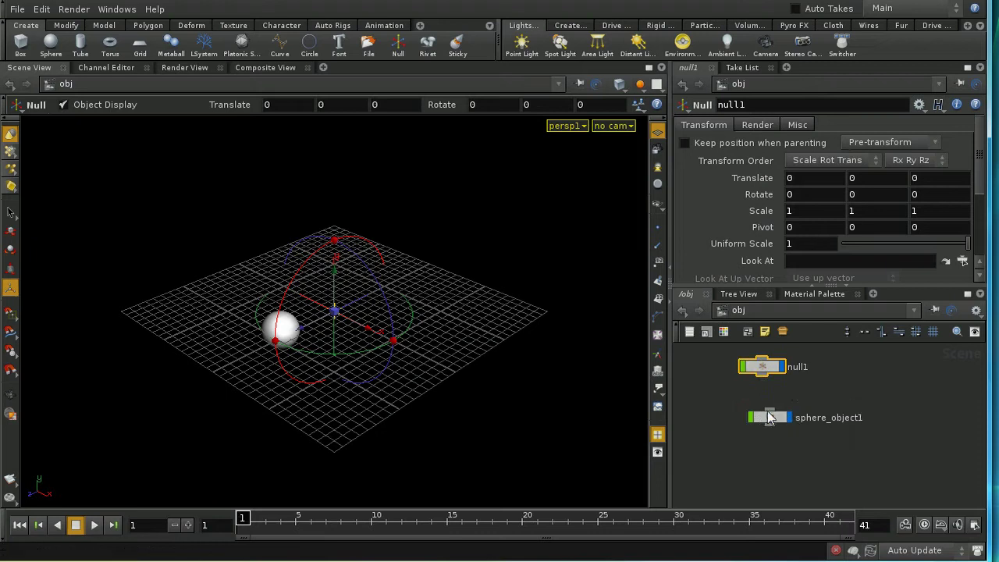
drag(761, 364, 765, 366)
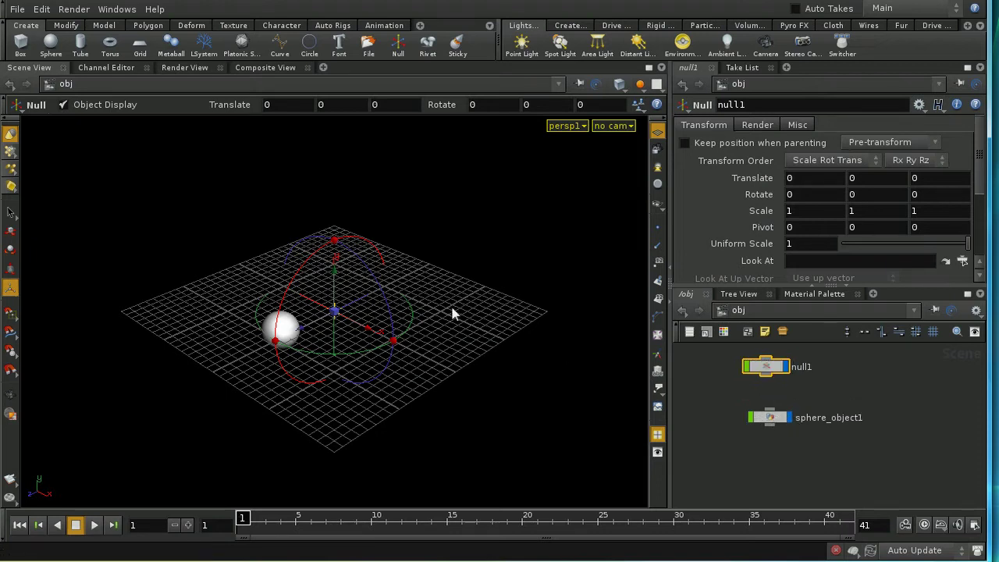
Orbit the view and frame it close on null1, restoring its transform handle
key(Escape)
drag(458, 313, 356, 506)
key(f)
key(Return)
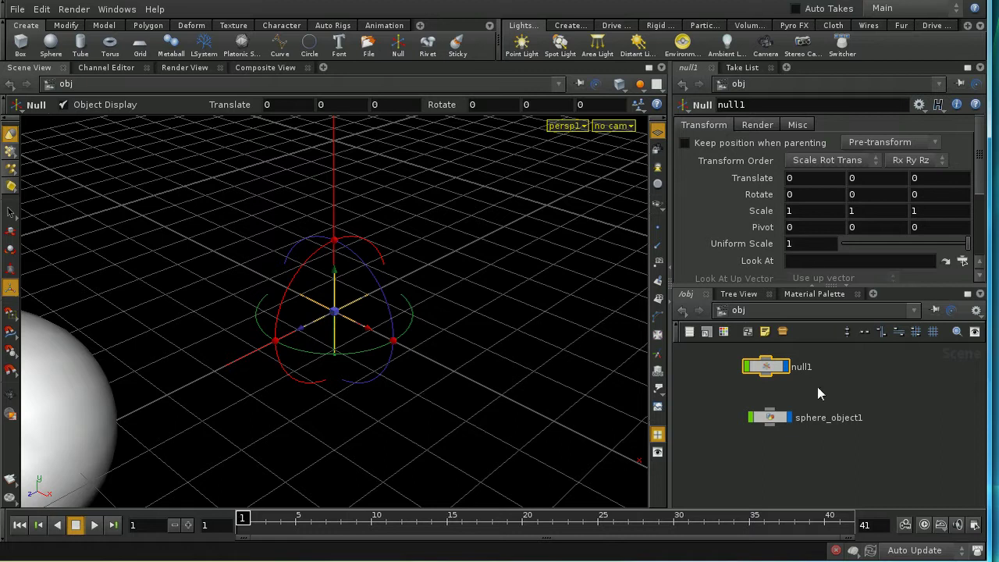
click(799, 125)
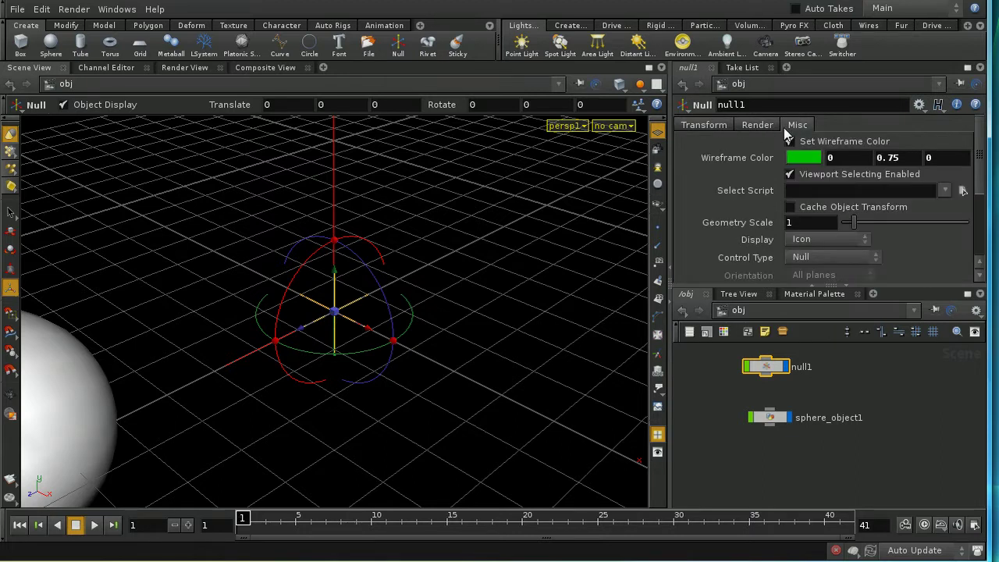
Try null1's control shapes, settling on Null and Planes with ZX plane orientation
scroll(859, 171, down, 3)
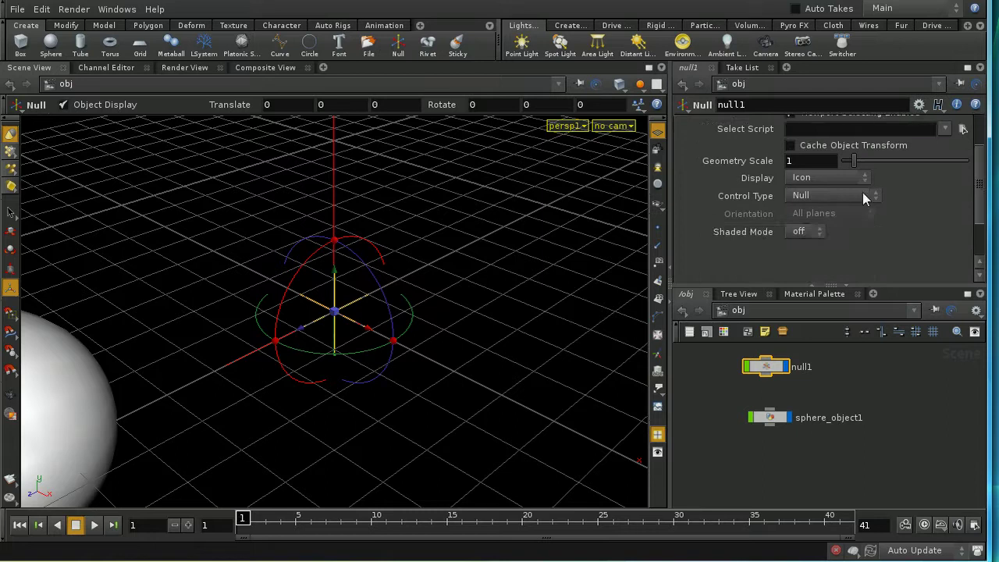
click(815, 195)
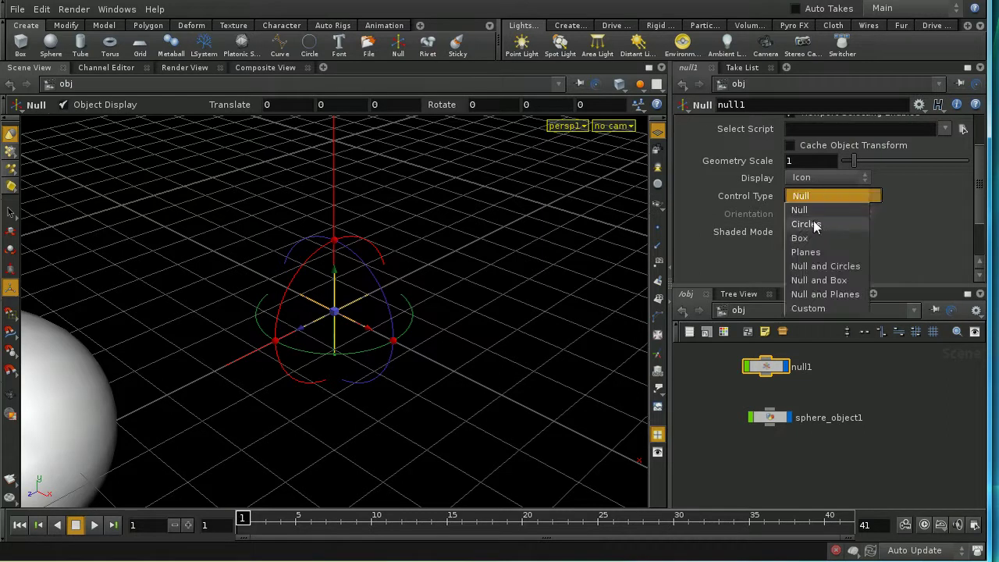
click(808, 225)
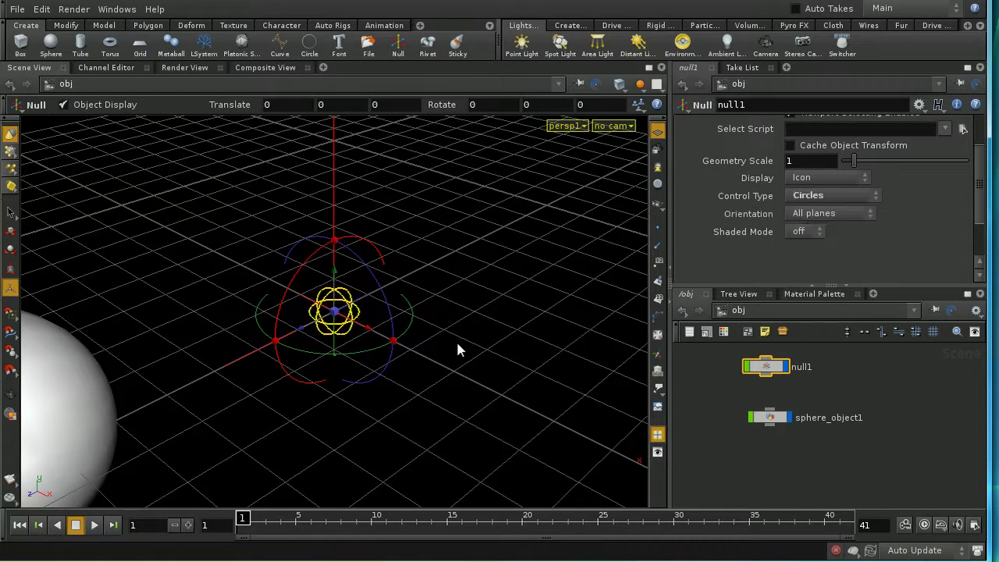
click(824, 196)
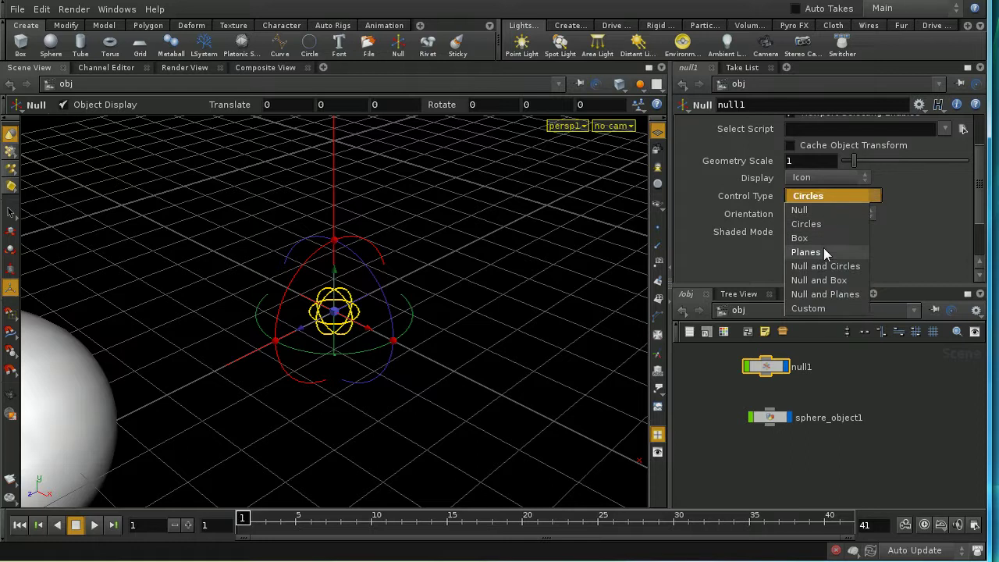
click(824, 250)
click(818, 198)
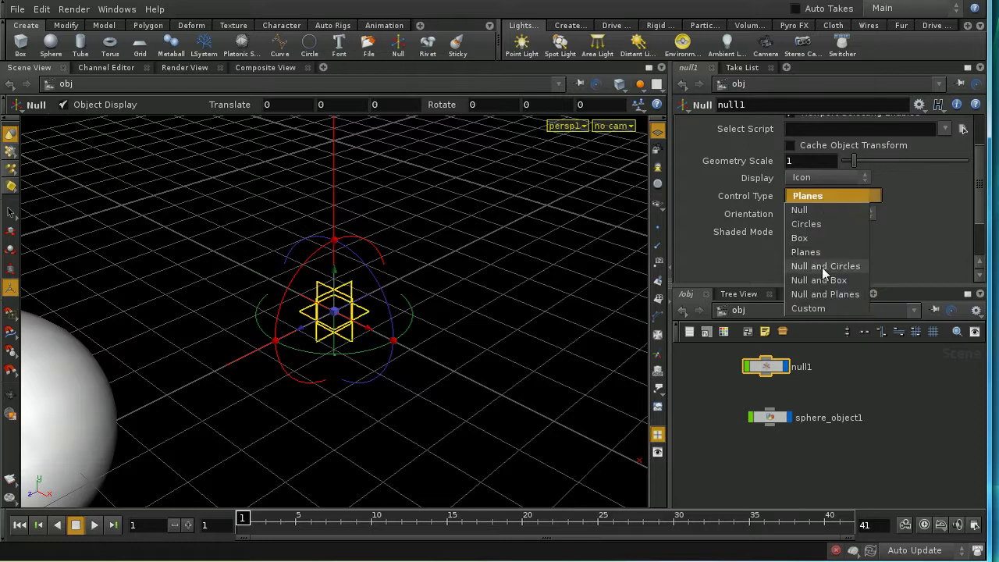
click(822, 266)
click(812, 197)
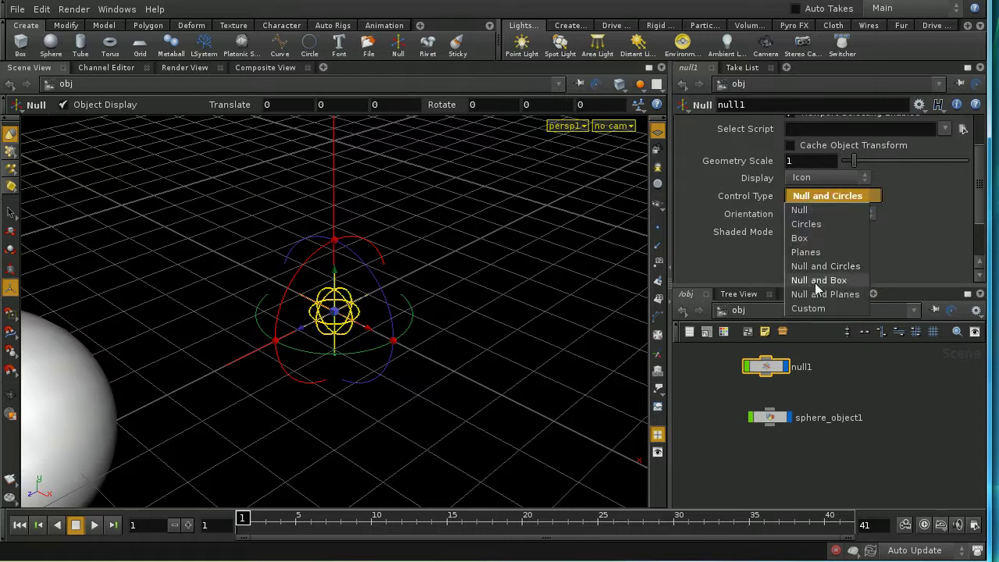
click(815, 294)
click(829, 193)
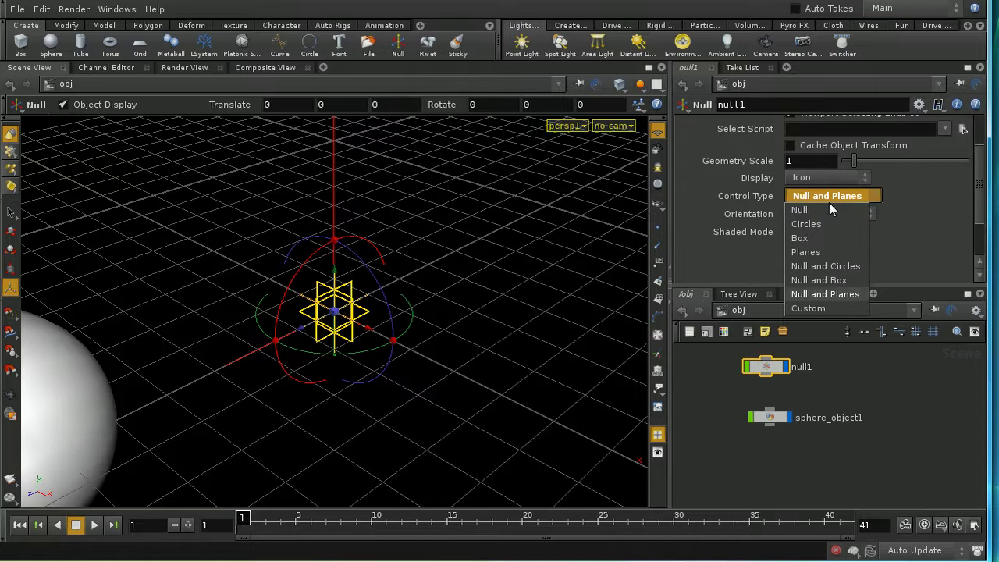
click(826, 197)
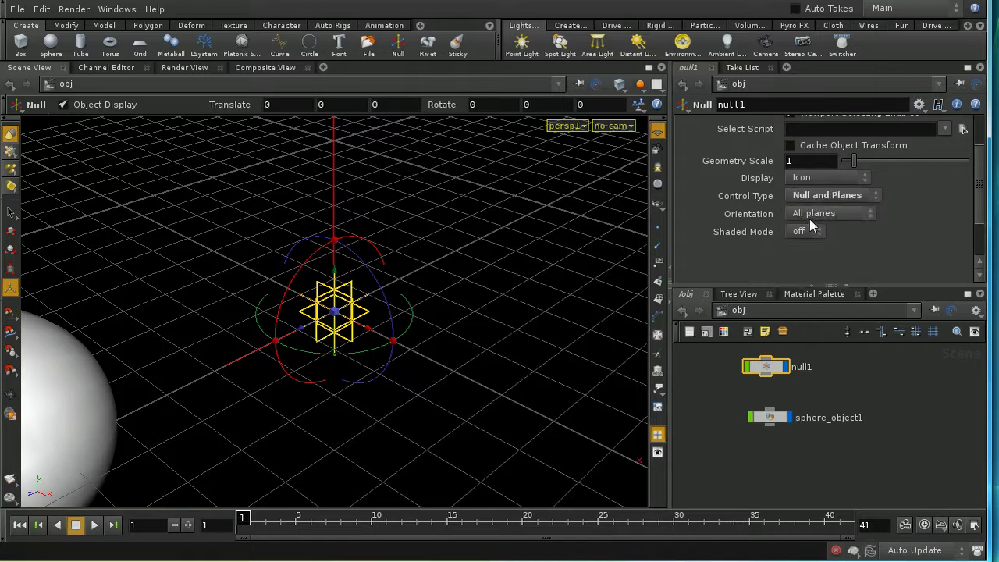
click(812, 219)
click(812, 256)
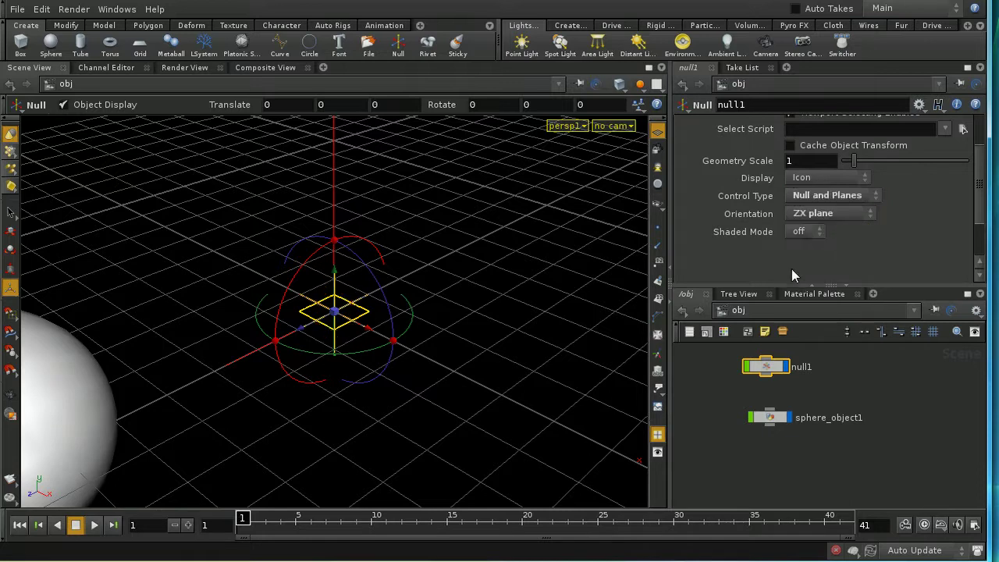
Set null1's Orientation to show both the YZ and ZX planes
key(Escape)
drag(449, 337, 378, 333)
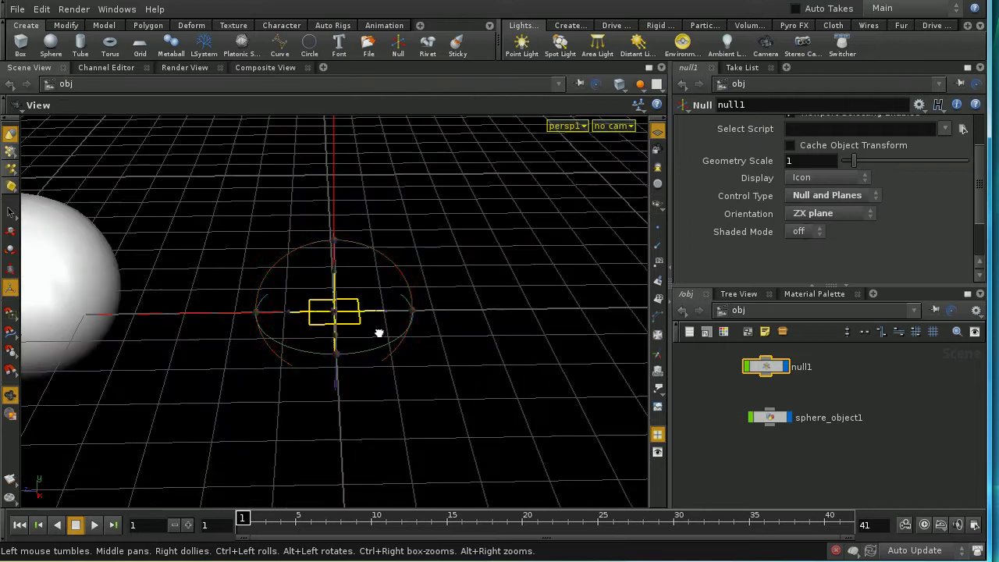
click(817, 217)
click(828, 285)
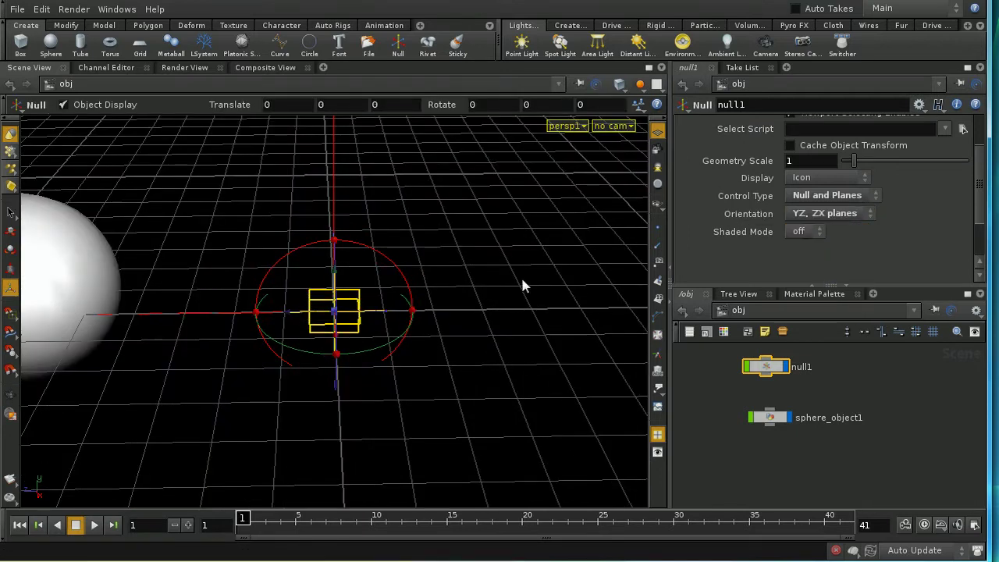
Wire null1's output into sphere_object1's input so the null parents the sphere
key(Escape)
drag(522, 282, 391, 344)
key(Return)
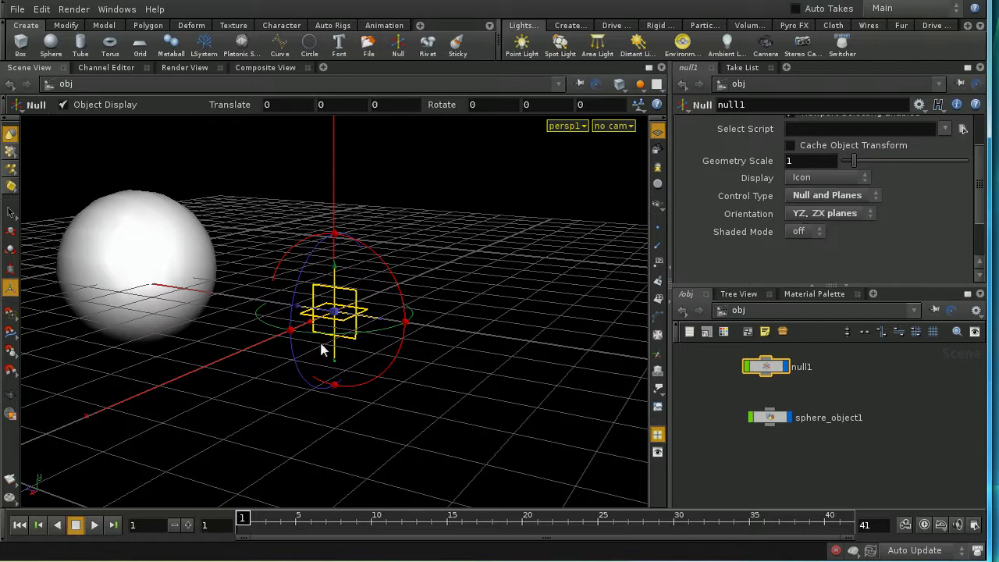
drag(321, 349, 398, 351)
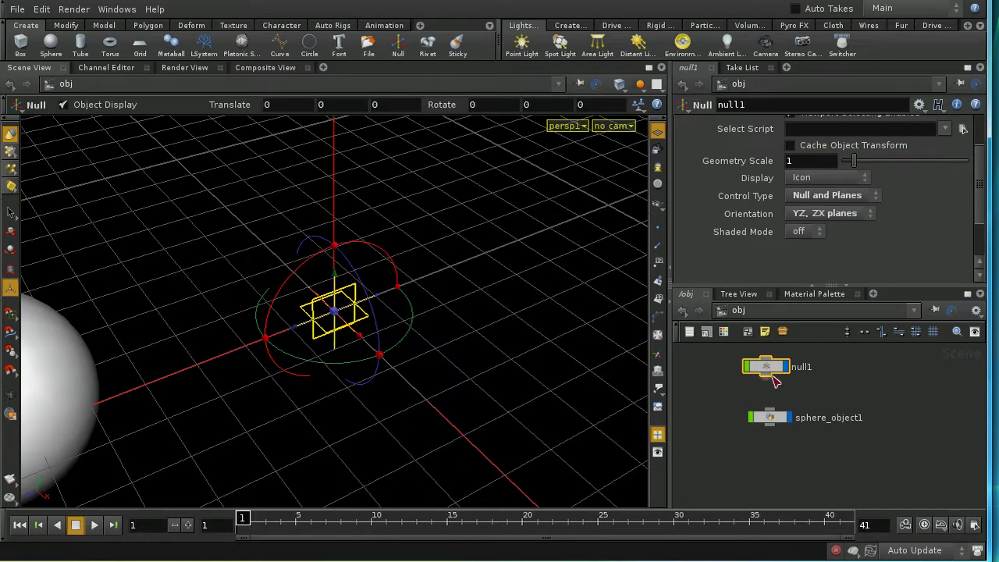
drag(768, 379, 771, 414)
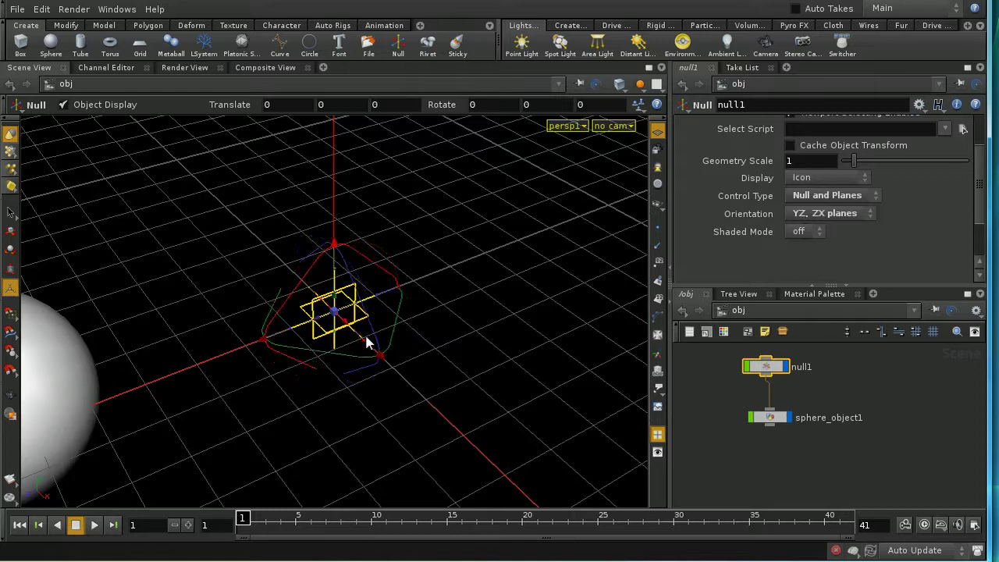
Move null1 to translate -0.100067, 0, -0.871266, with the sphere following along
drag(366, 339, 288, 250)
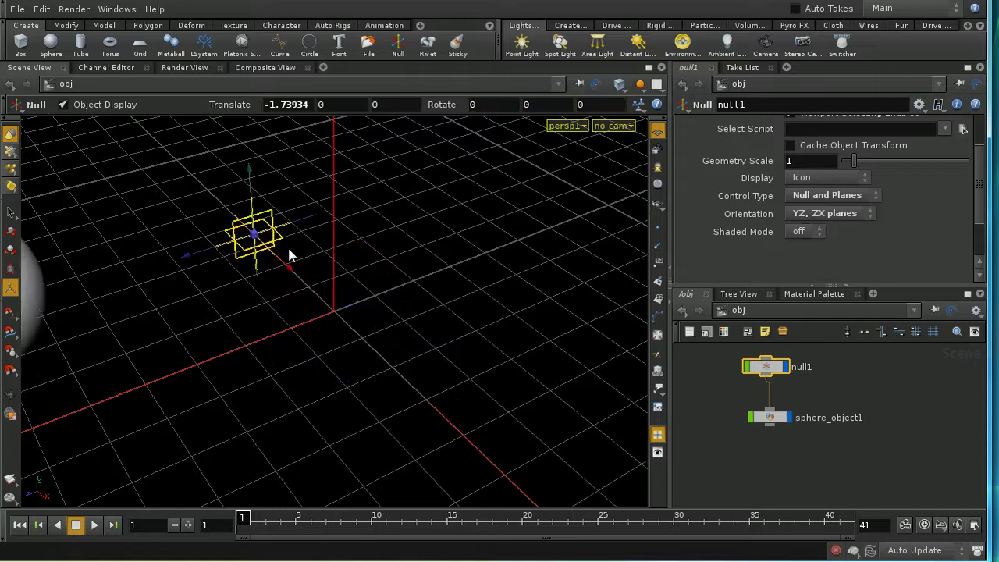
drag(210, 257, 445, 321)
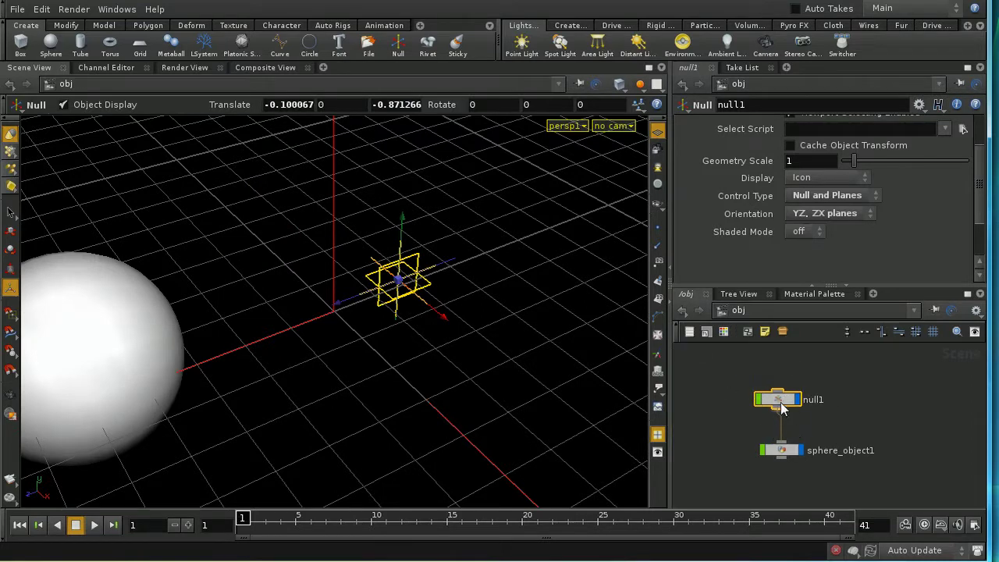
drag(781, 402, 789, 419)
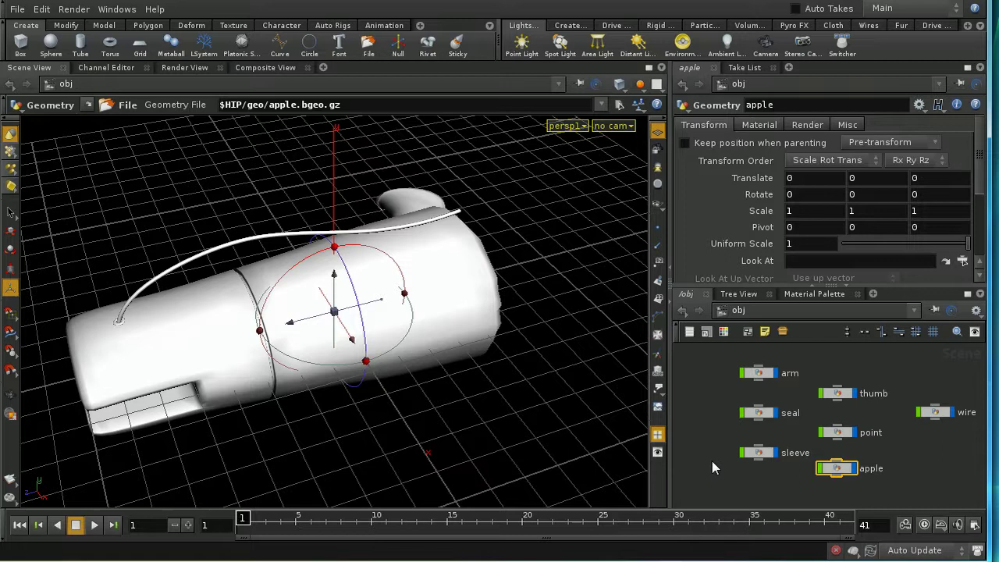
Dive into the thumb object to frame its file1 node, then return to the obj level
middle_drag(712, 461, 712, 457)
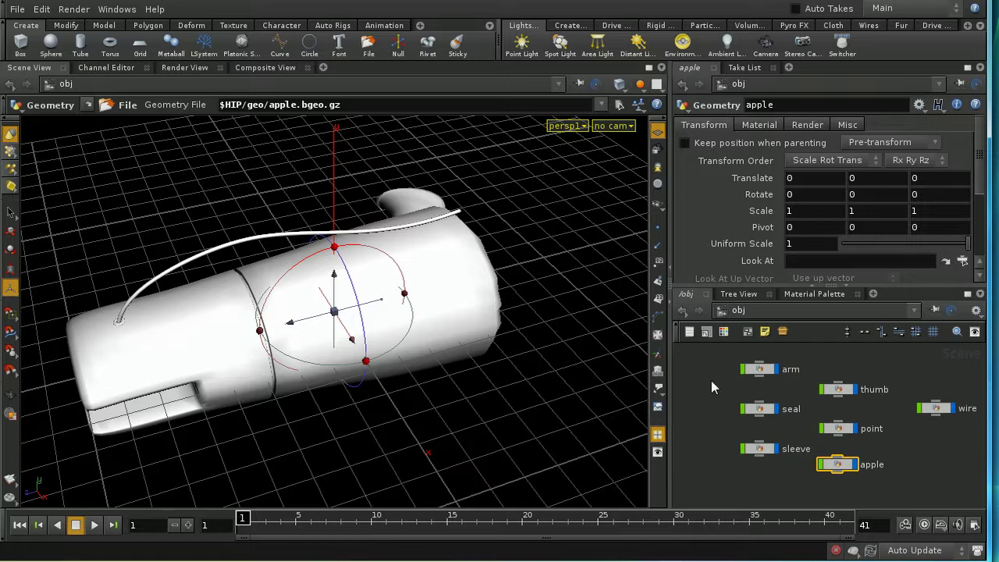
double_click(838, 388)
key(h)
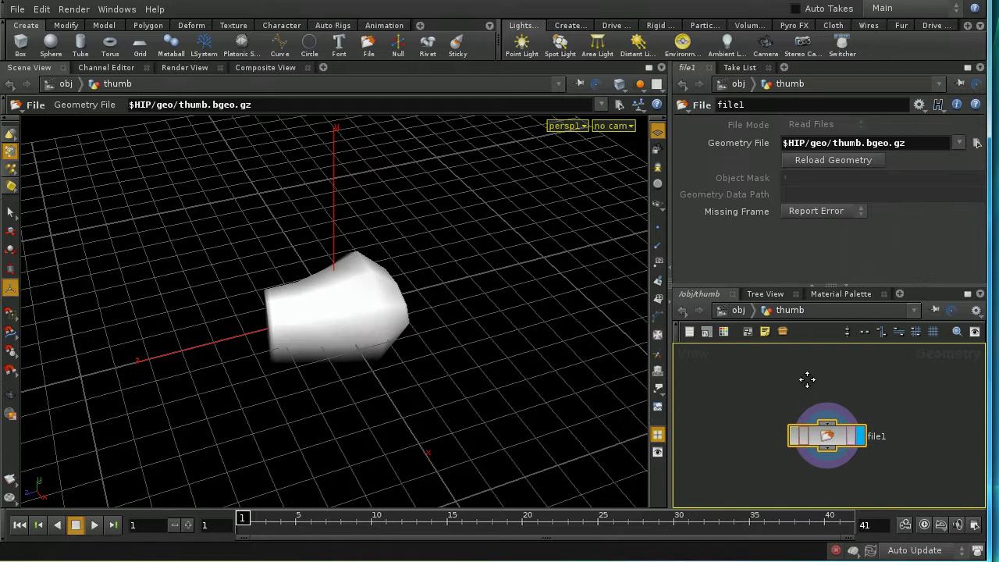
click(740, 310)
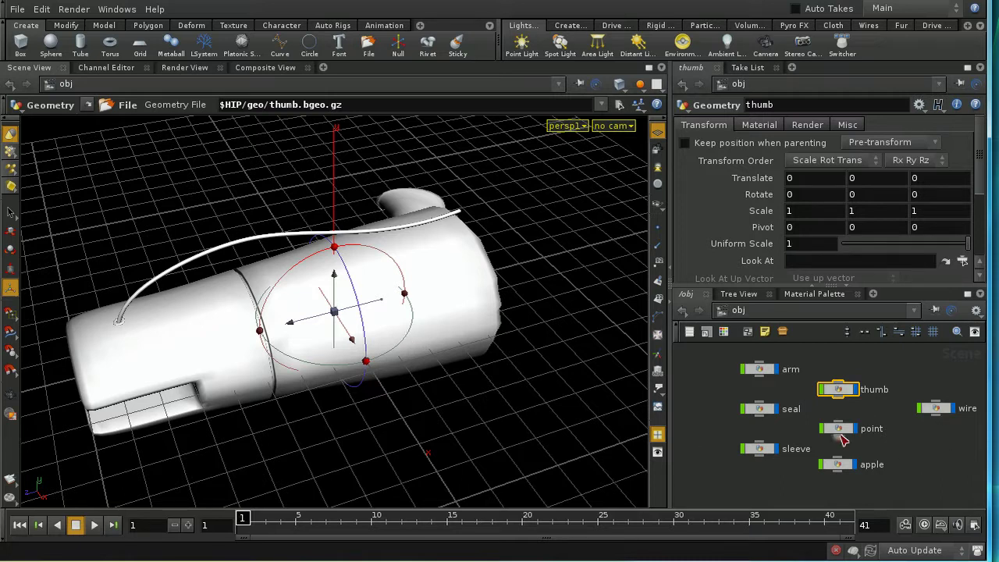
Turn off the display flags on arm, apple, wire and seal, and toggle sleeve's display
click(775, 369)
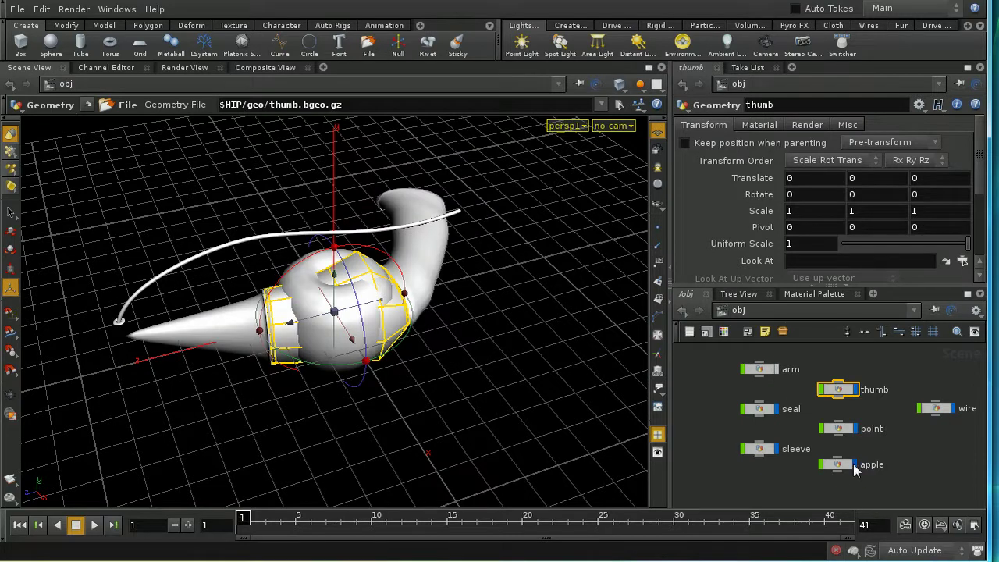
click(854, 464)
drag(916, 467, 926, 465)
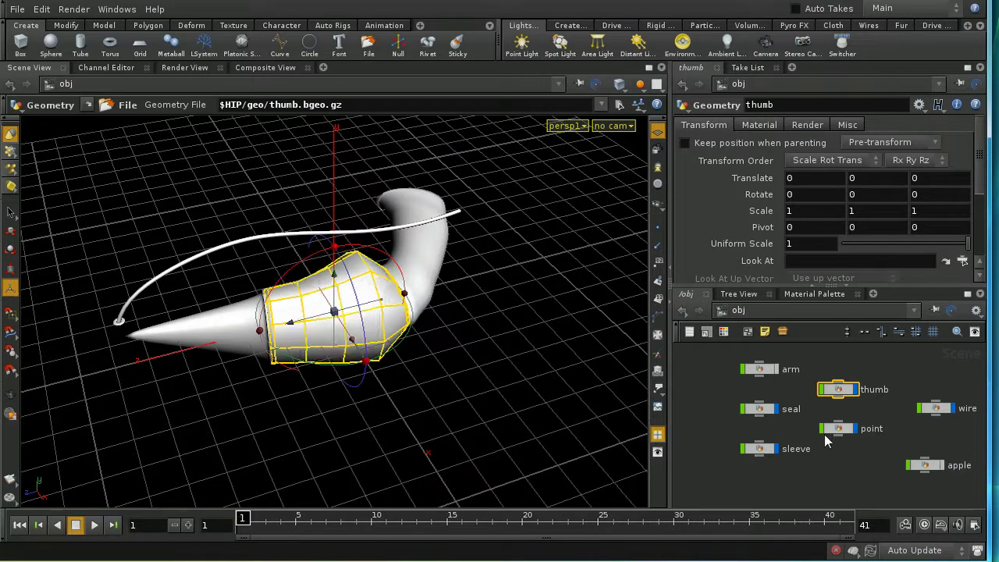
click(952, 409)
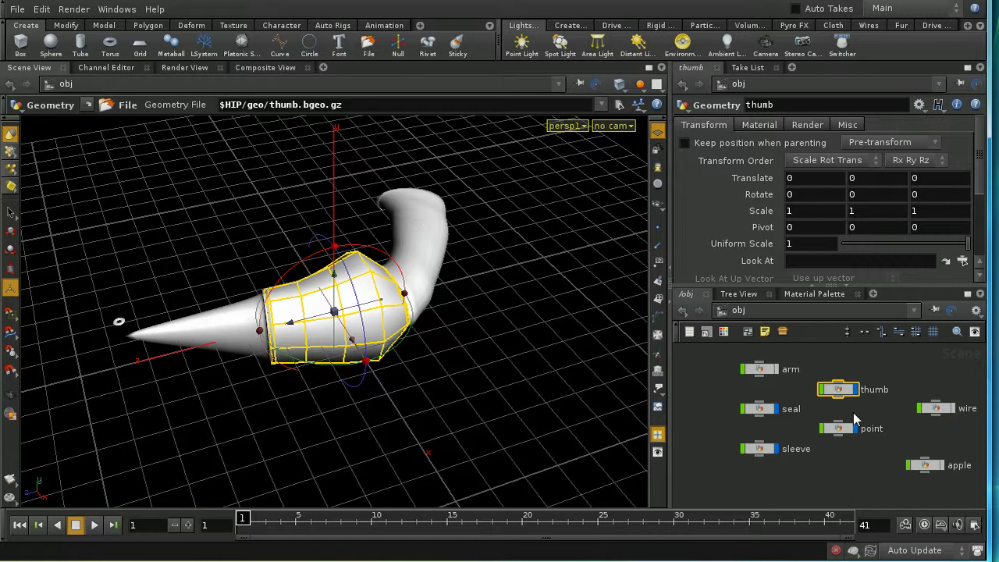
click(777, 409)
click(776, 448)
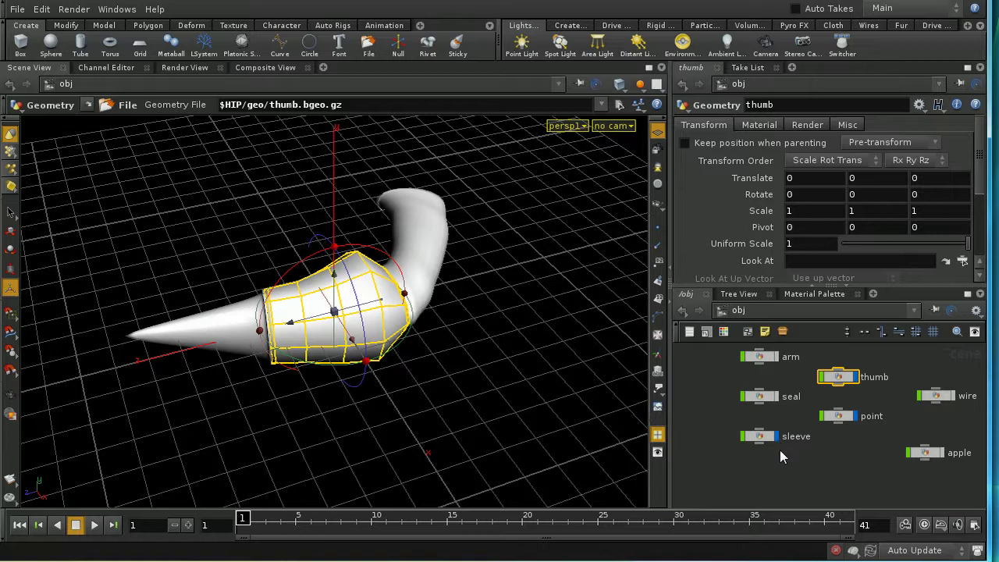
Orbit around the remaining pieces and select the sleeve, thumb and cone-shaped point objects
key(Escape)
drag(424, 362, 494, 435)
key(Return)
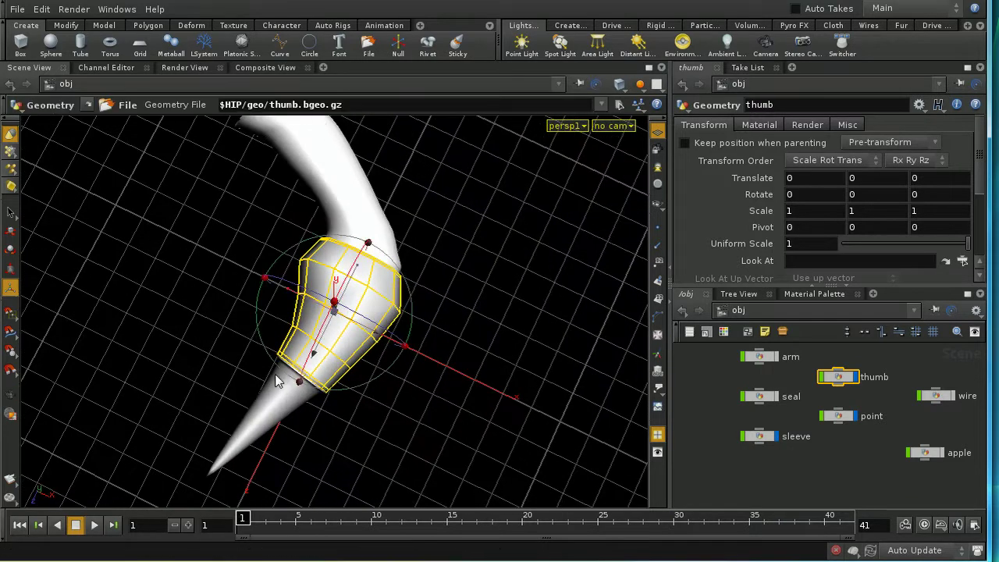
key(space)
drag(406, 369, 478, 282)
click(457, 238)
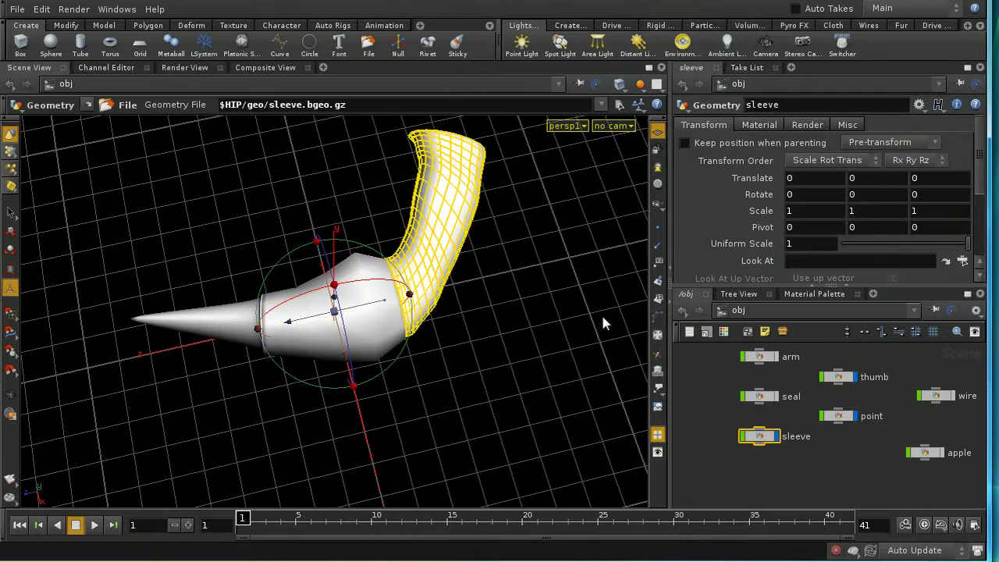
click(390, 336)
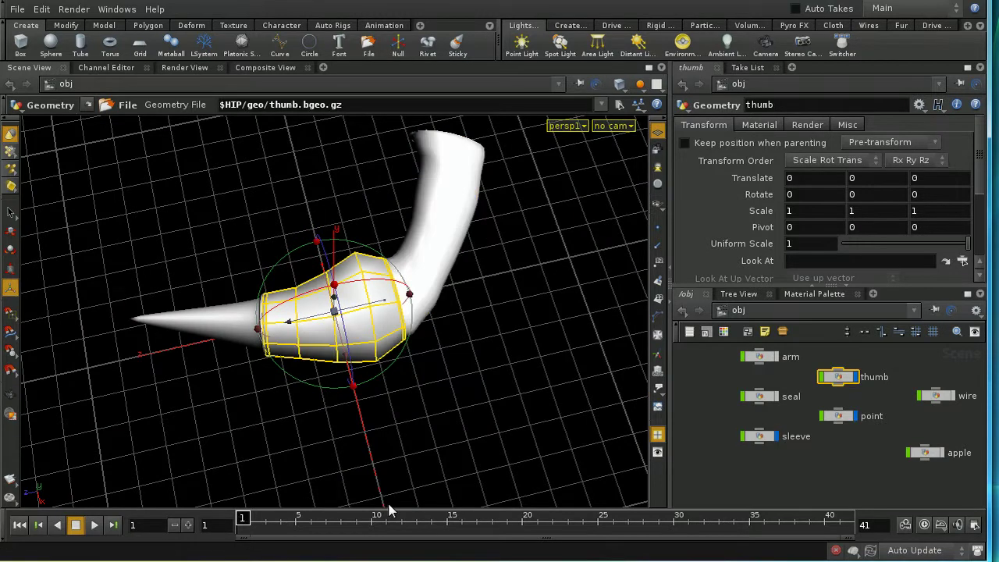
click(223, 322)
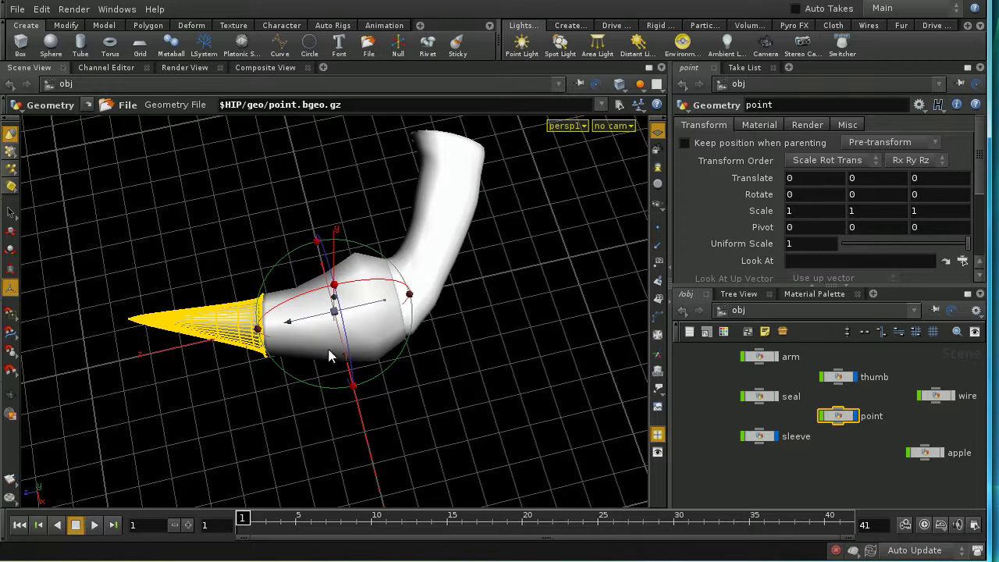
Test-slide the point cone along its axis with the Translate handle, then undo it
key(t)
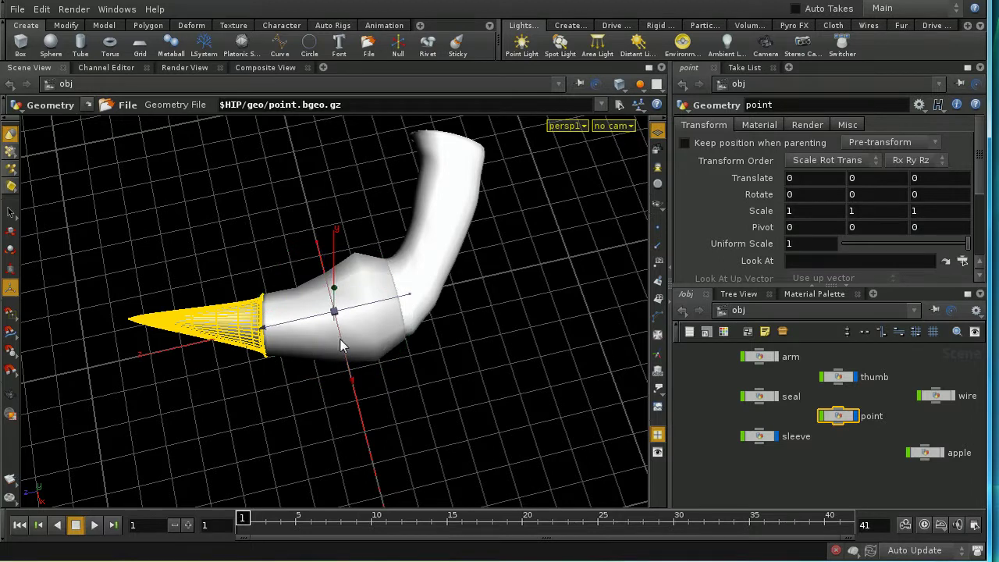
drag(341, 345, 376, 349)
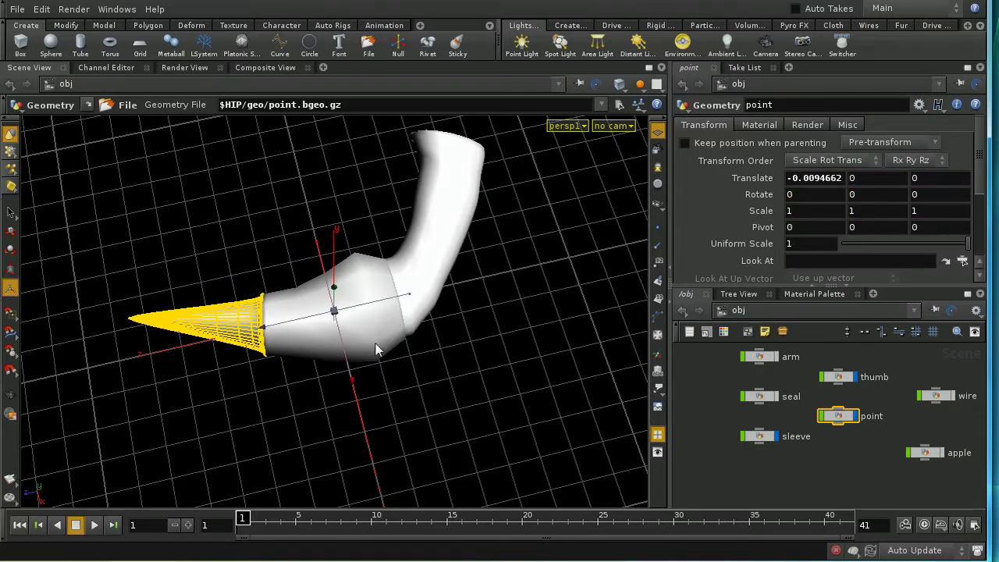
key(ctrl+z)
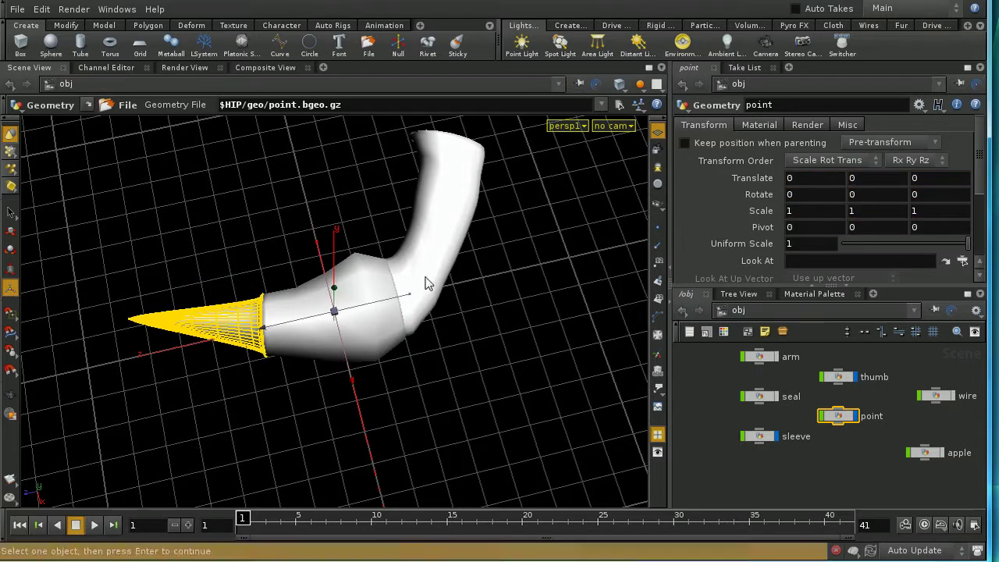
Test-move the sleeve, undo it, and drag the sleeve node beside point in the network
click(427, 283)
key(Return)
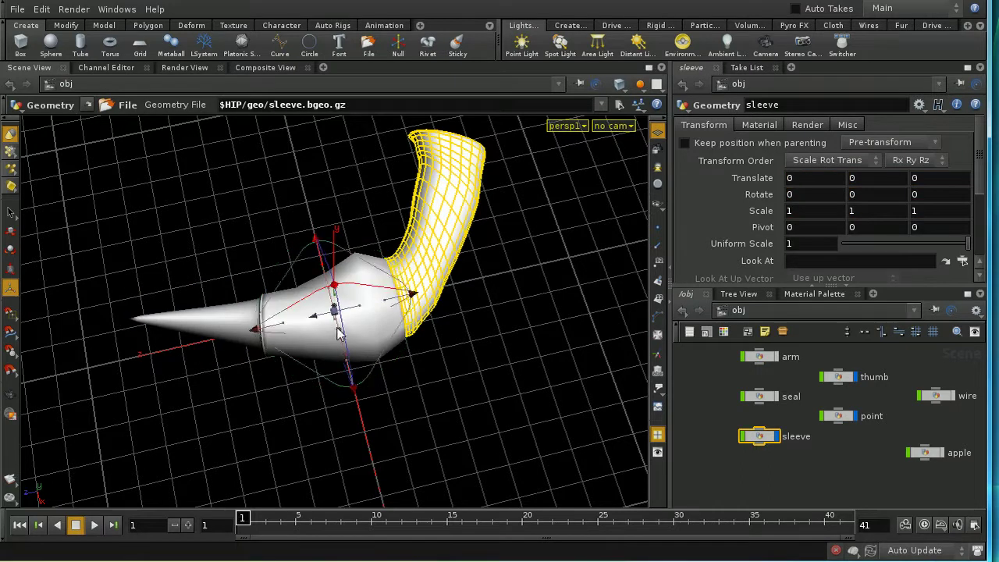
mouse_move(337, 327)
mouse_down()
mouse_move(342, 388)
mouse_move(335, 326)
mouse_up()
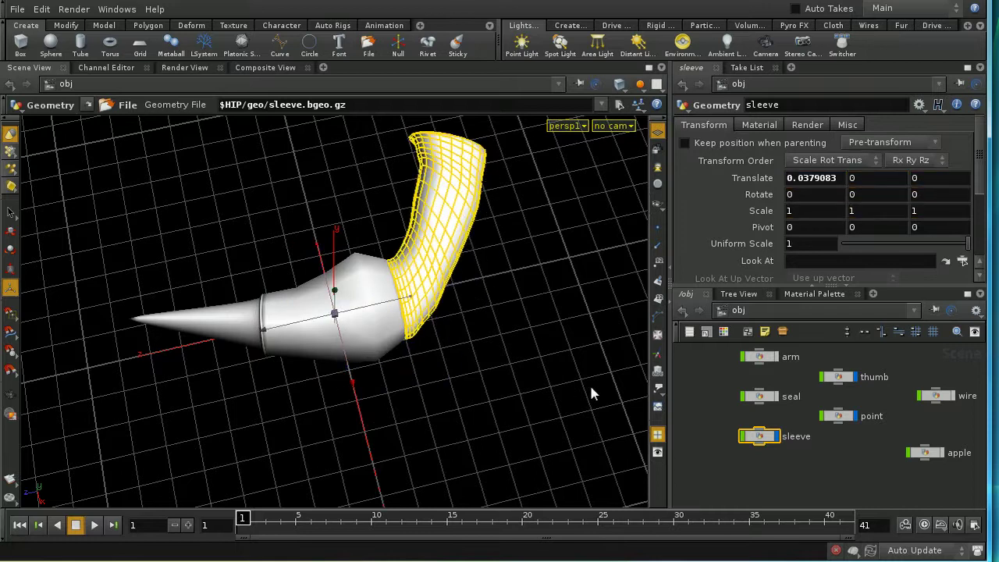
key(ctrl+z)
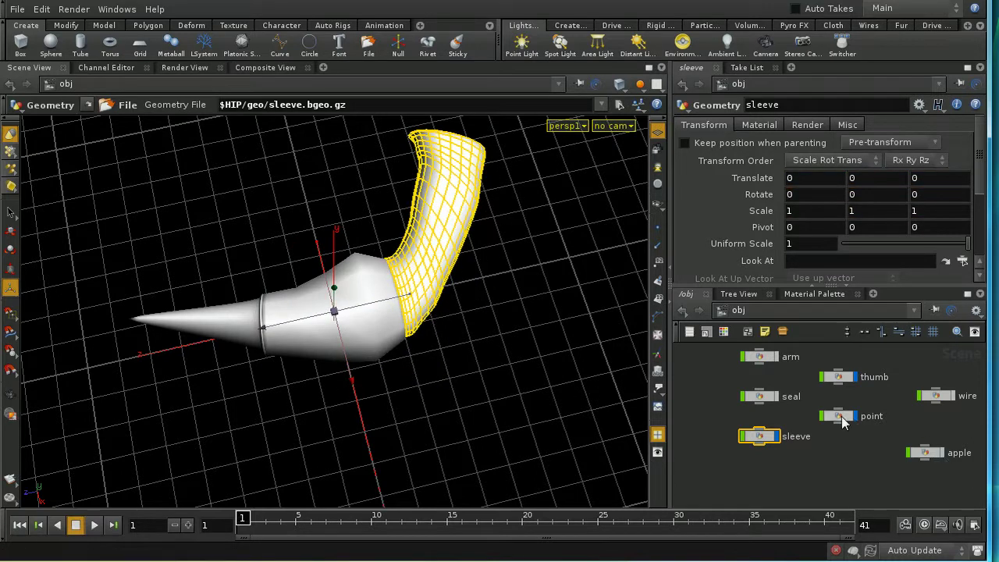
click(763, 438)
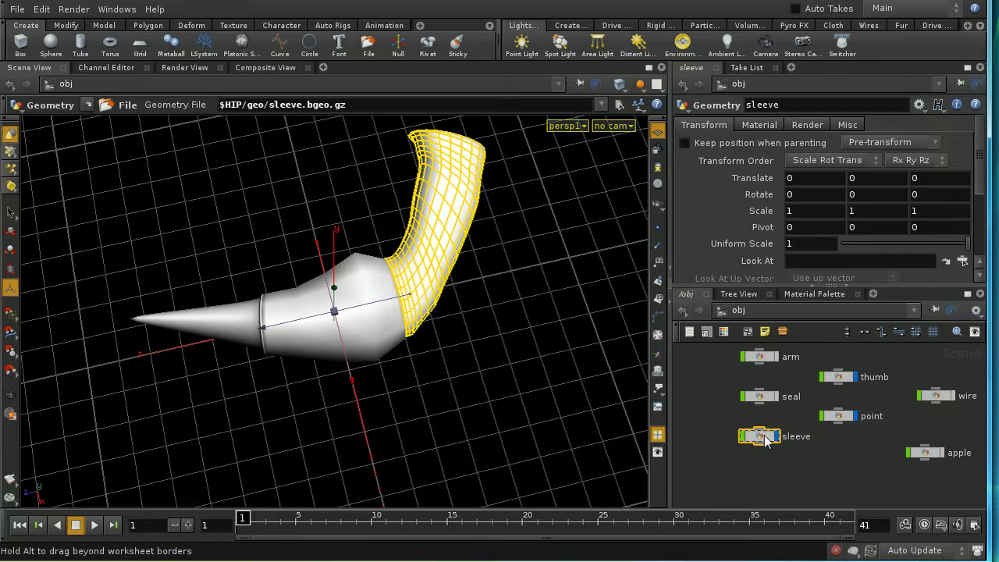
drag(763, 438, 840, 464)
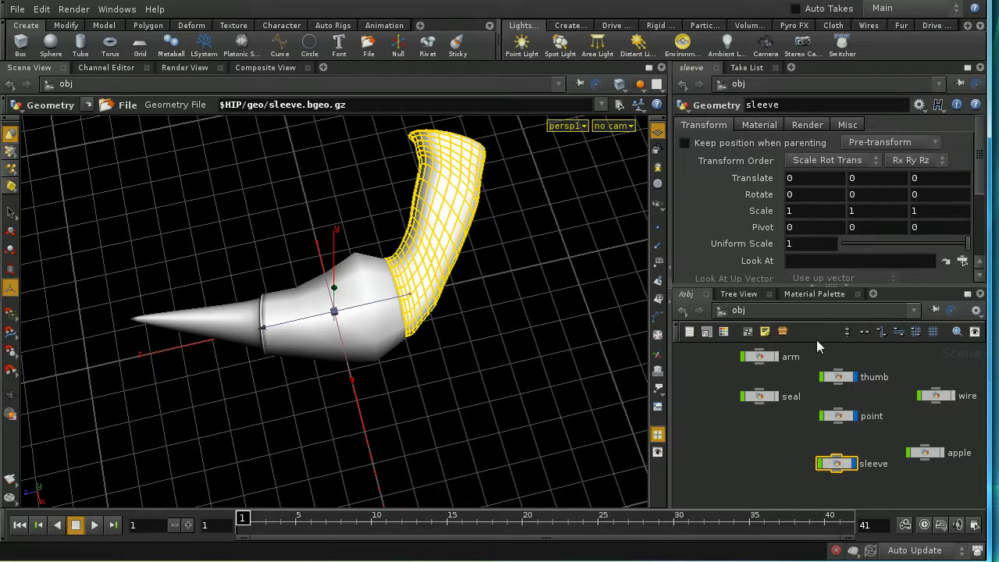
Turn on Keep position when parenting and stack the sleeve, thumb and point nodes vertically
drag(816, 340, 855, 478)
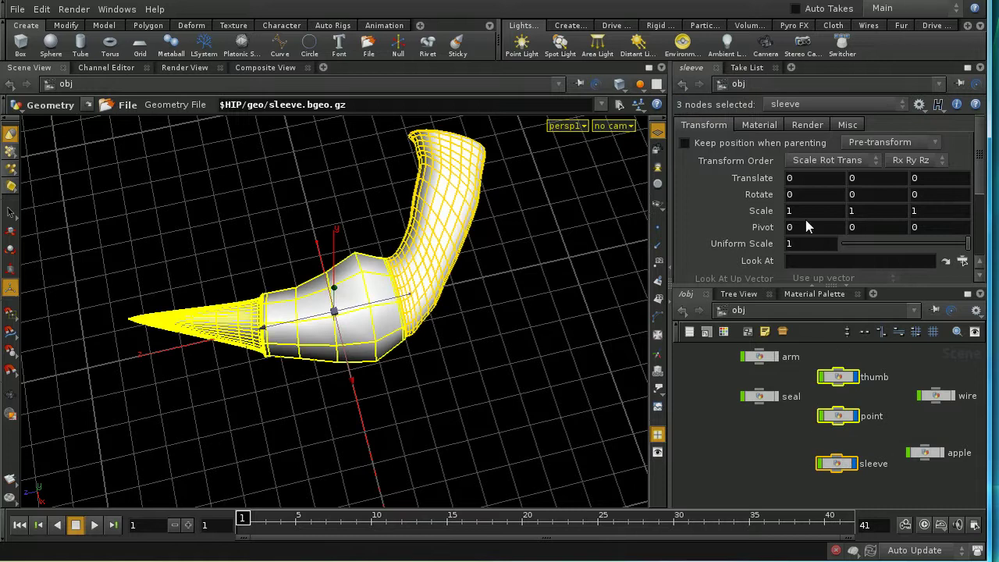
click(808, 143)
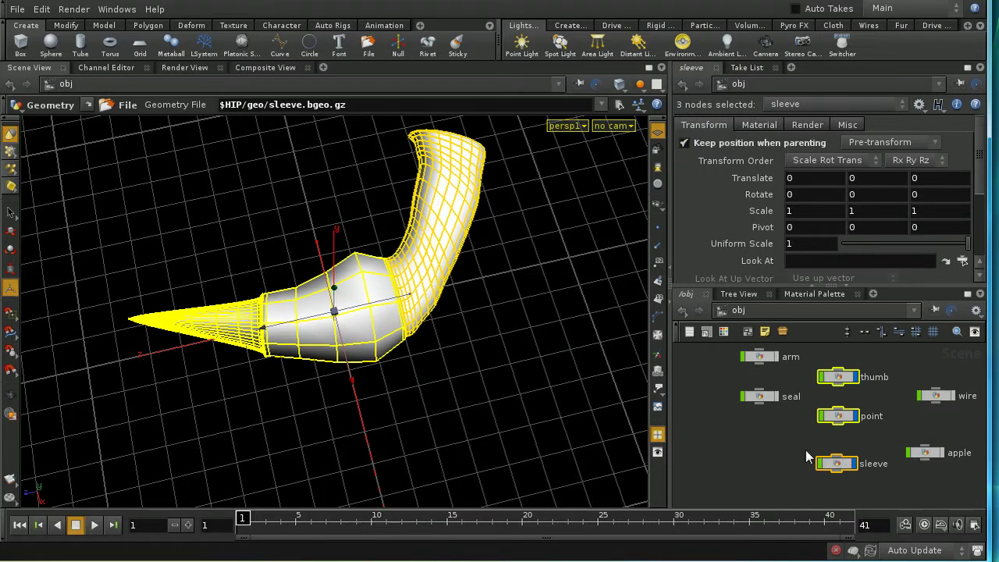
drag(827, 412, 791, 484)
click(880, 442)
drag(851, 464, 846, 415)
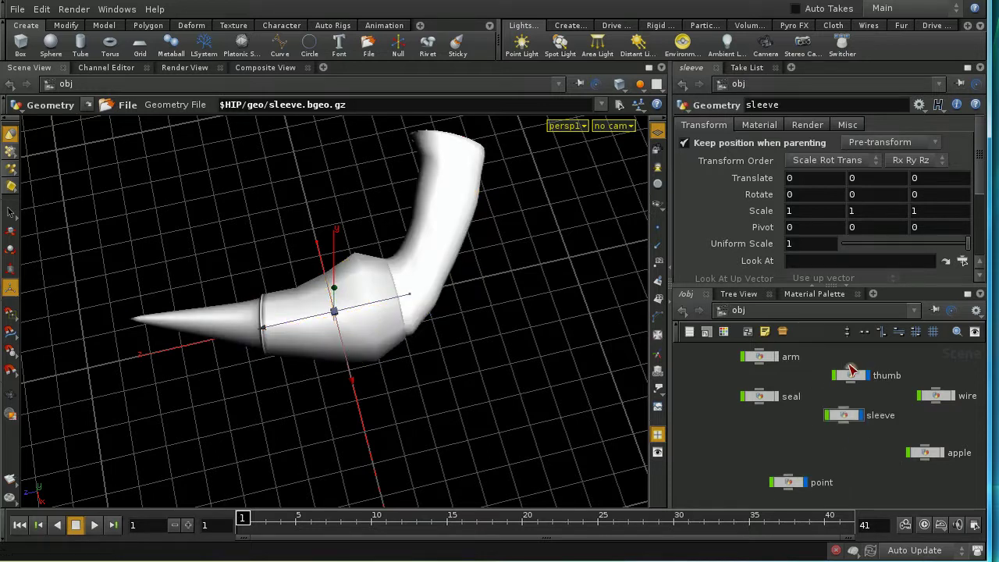
drag(853, 376, 846, 453)
drag(788, 482, 843, 481)
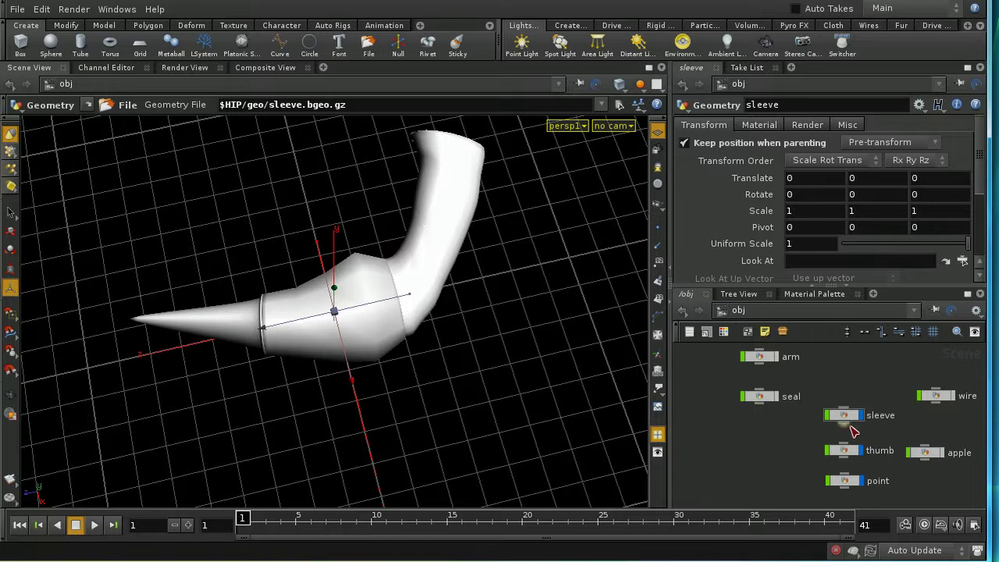
Wire sleeve into thumb and thumb into point to form the parent chain
drag(844, 423, 844, 369)
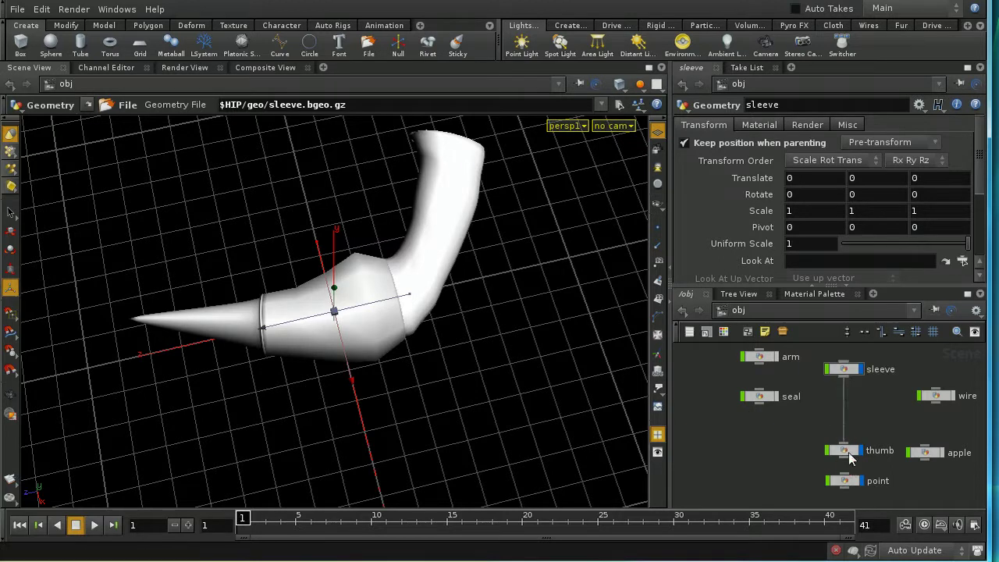
mouse_move(849, 452)
mouse_down()
mouse_move(848, 421)
mouse_move(847, 437)
mouse_up()
click(847, 478)
click(764, 452)
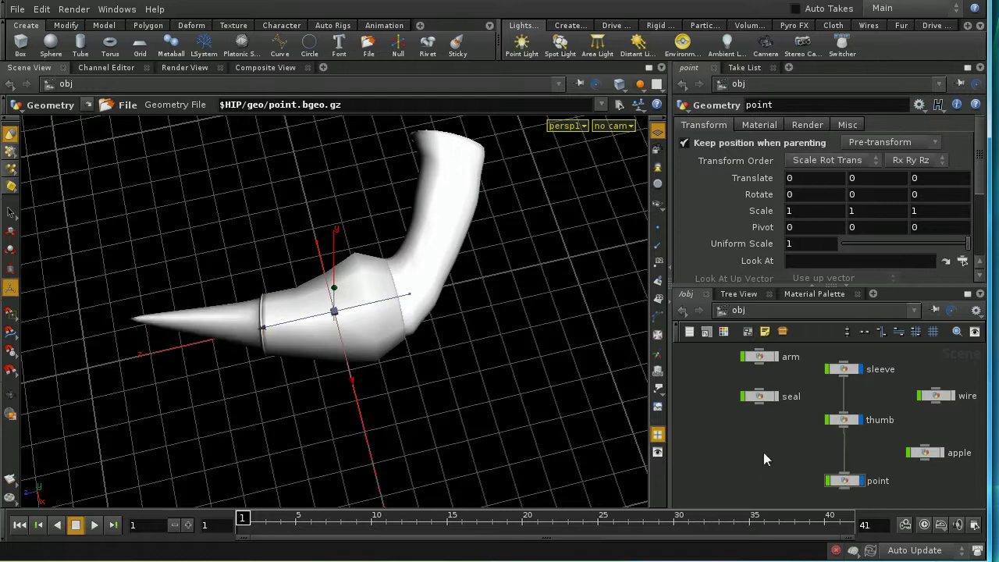
click(844, 369)
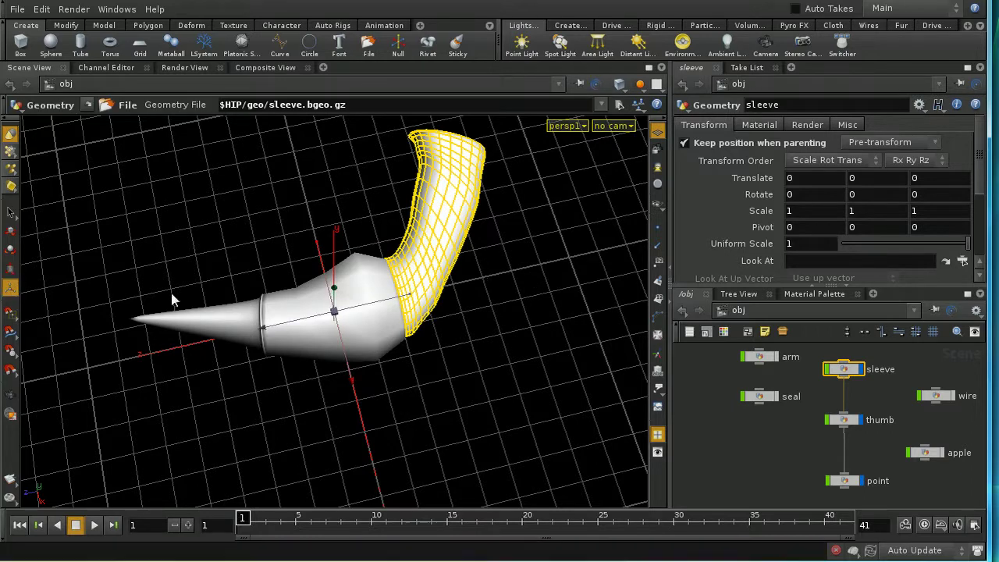
Test-rotate the sleeve to confirm thumb and point follow, undo both rotations, and tighten the node stack
key(r)
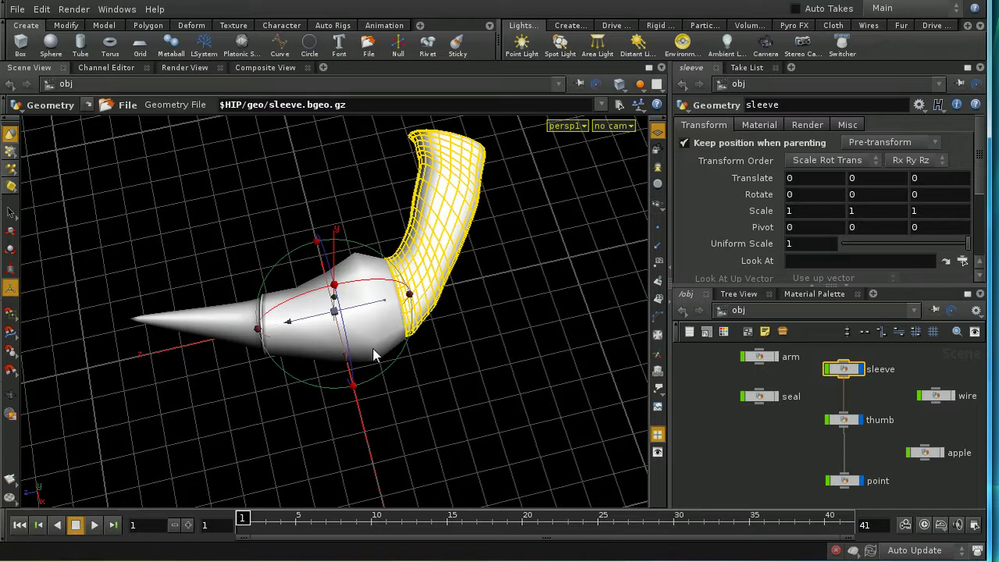
drag(389, 366, 522, 334)
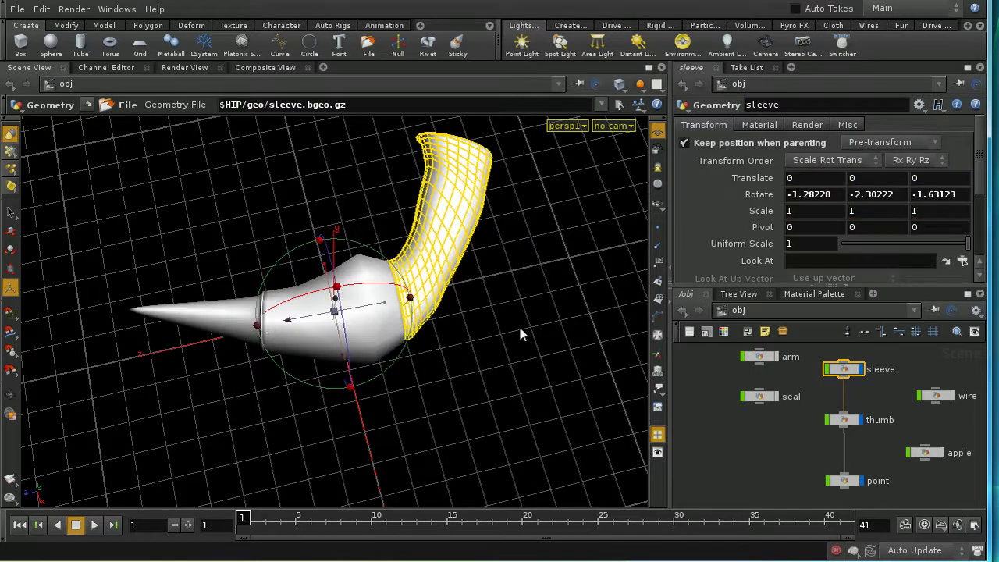
key(ctrl+z)
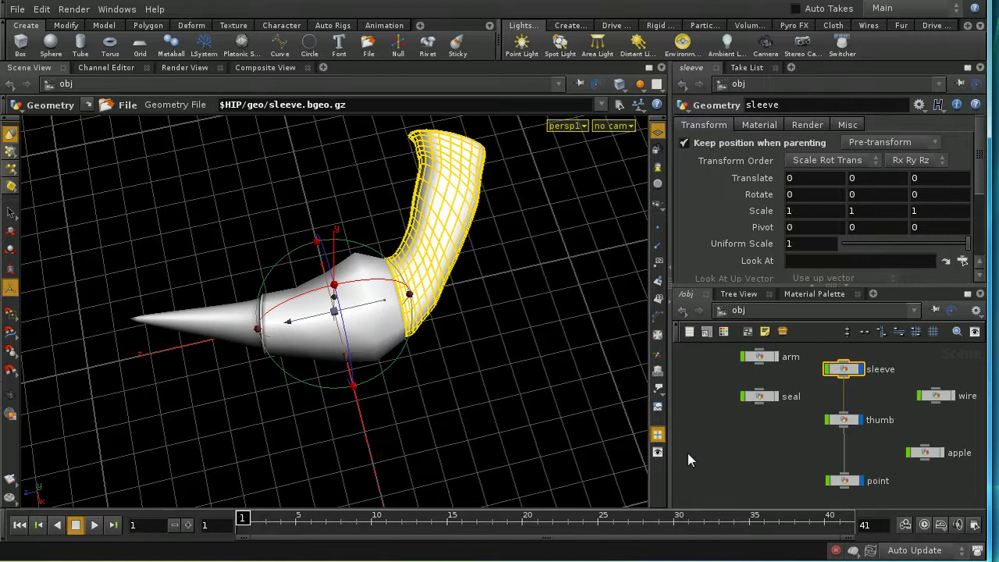
drag(846, 424, 845, 413)
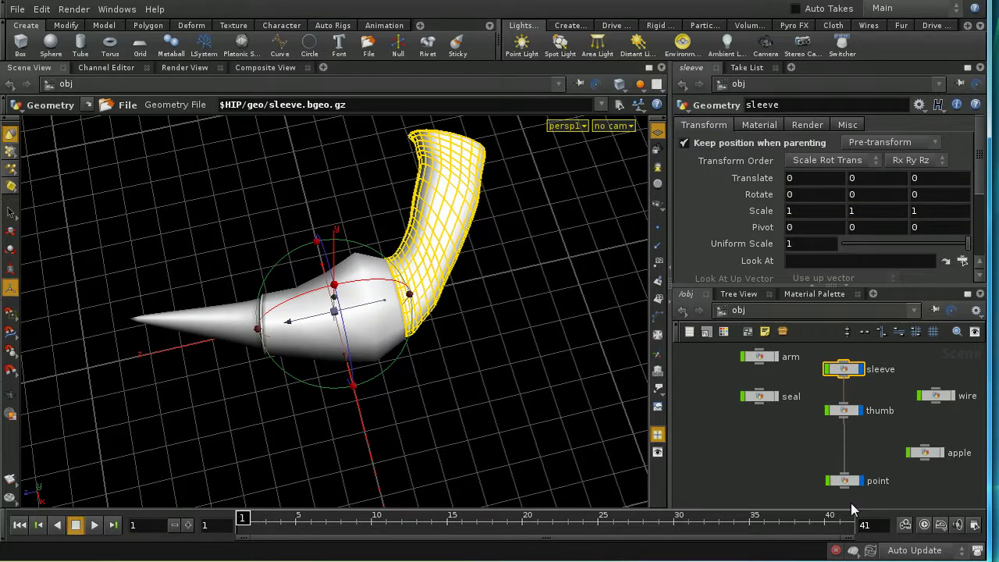
drag(850, 485, 849, 465)
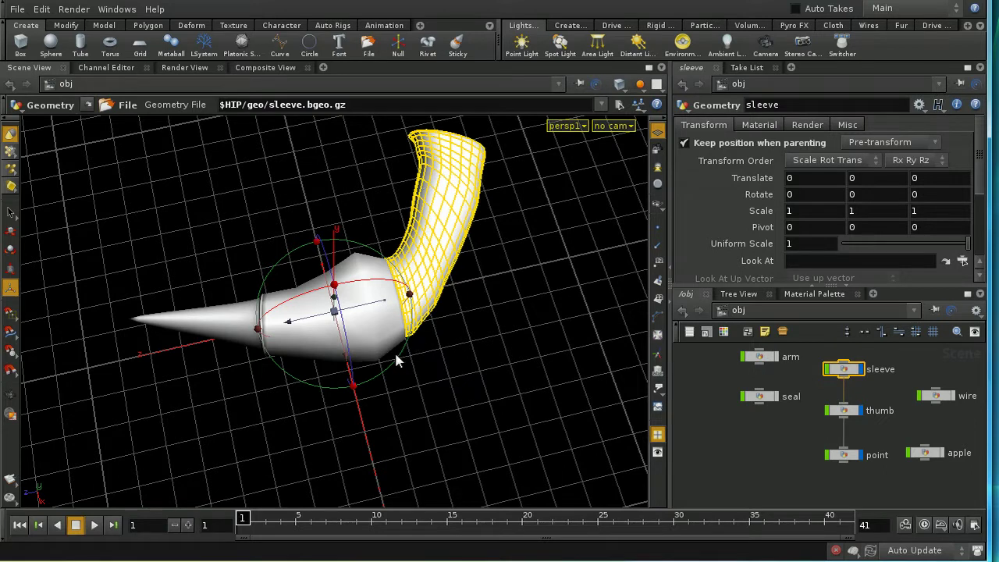
drag(395, 354, 407, 370)
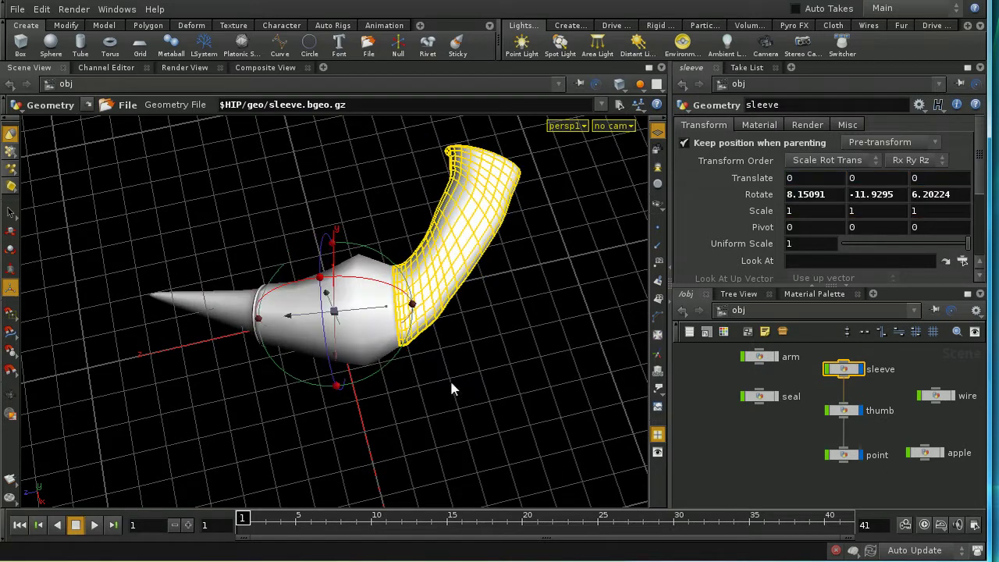
key(ctrl+z)
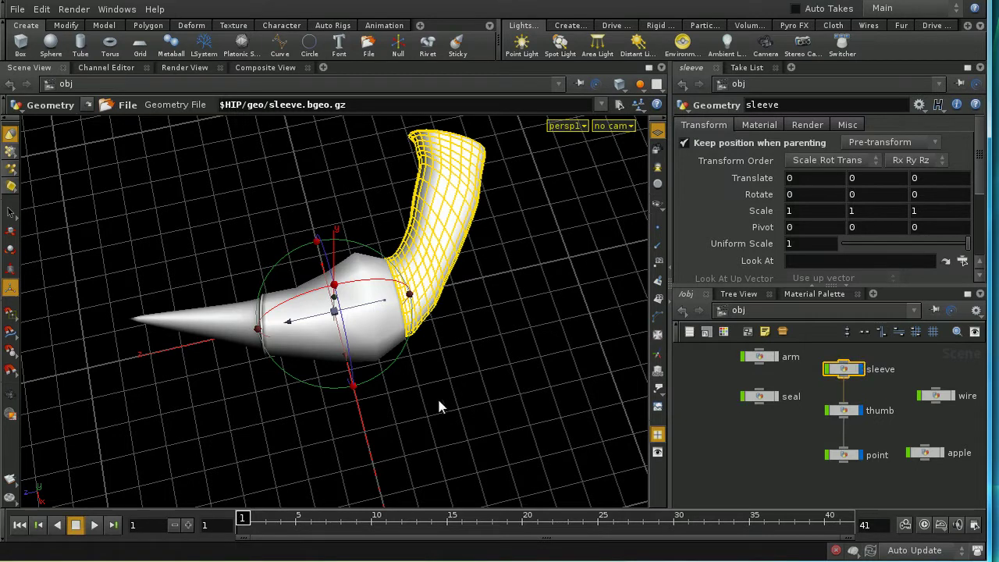
key(t)
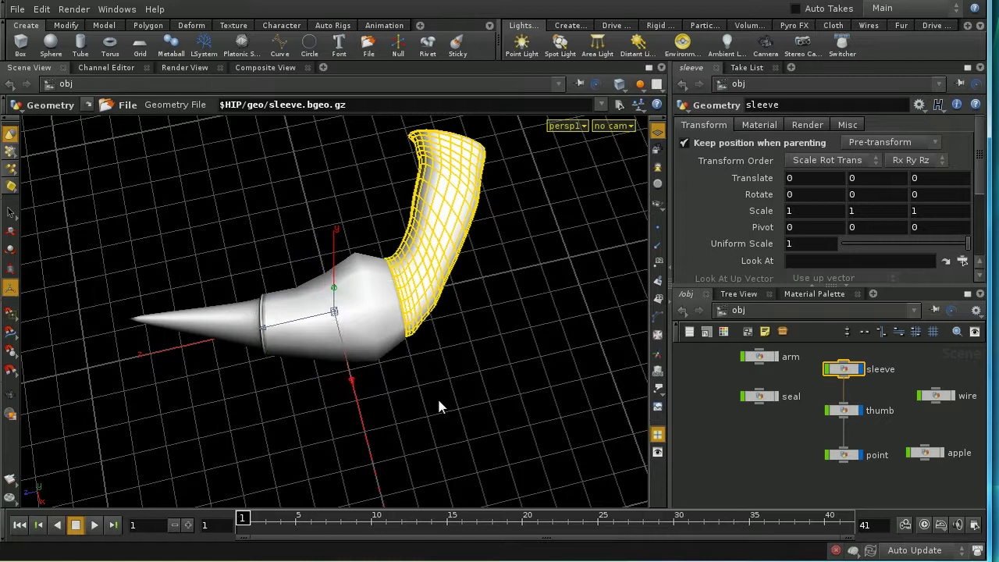
Move the sleeve's pivot to its upper end at -2.21382, 0, -2.69886 for rotating
click(319, 318)
drag(321, 320, 487, 210)
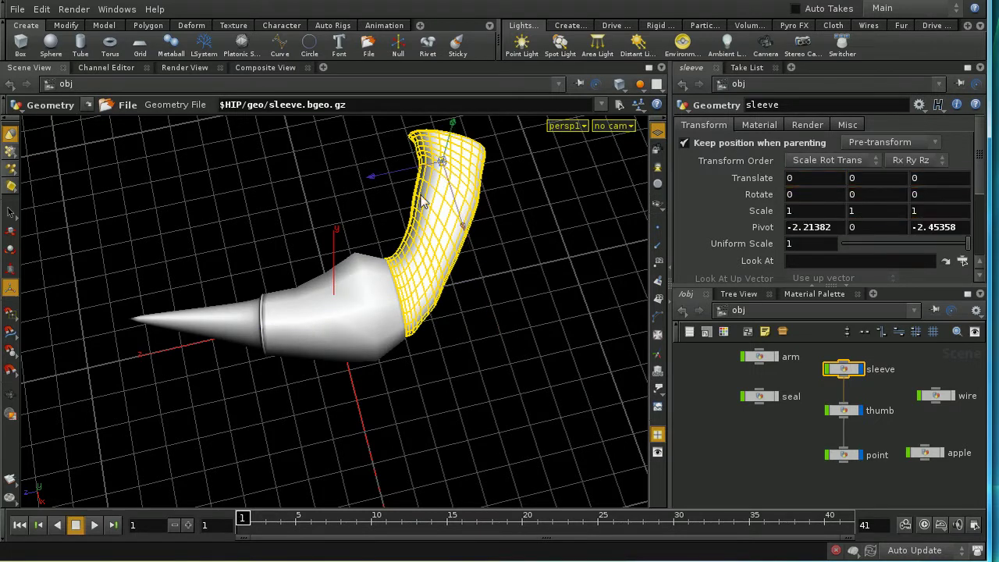
drag(392, 179, 407, 178)
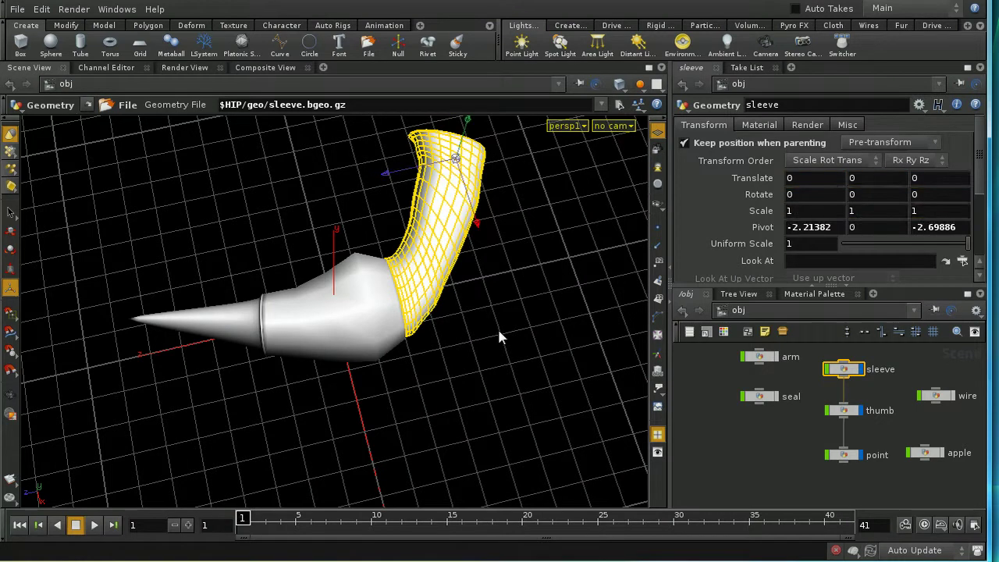
key(r)
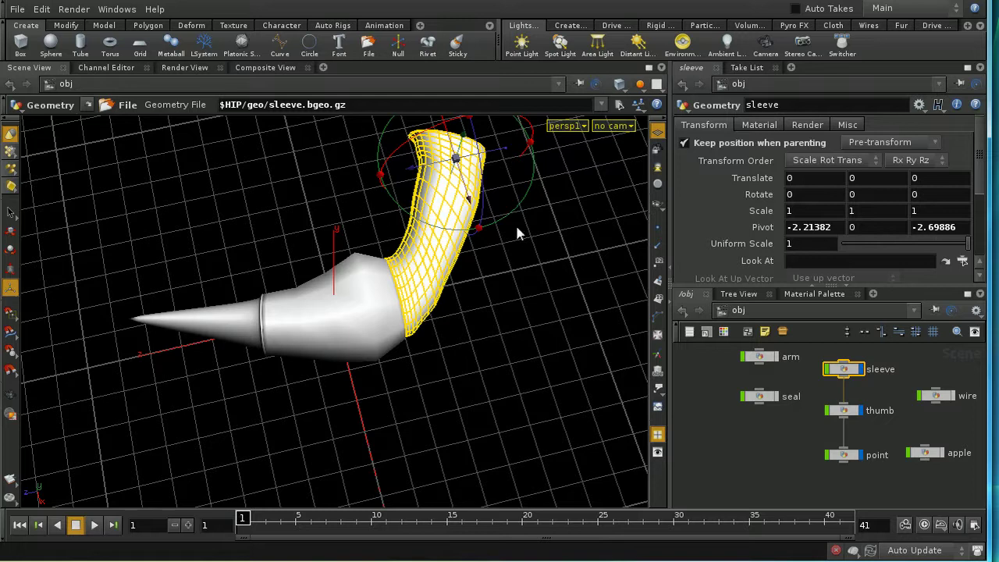
middle_drag(856, 196, 874, 145)
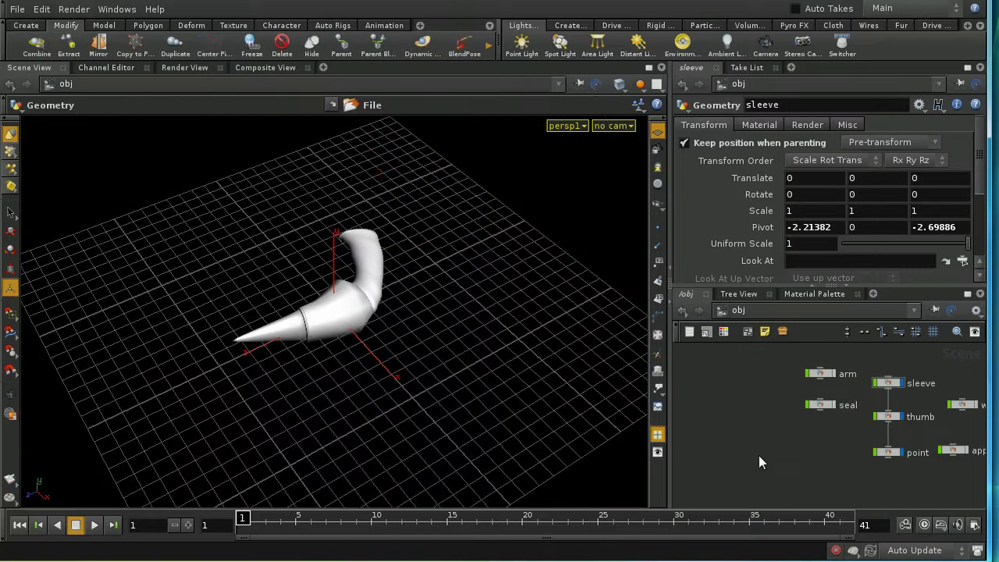
Show the arm object and move the sleeve assembly onto the arm's open end
key(h)
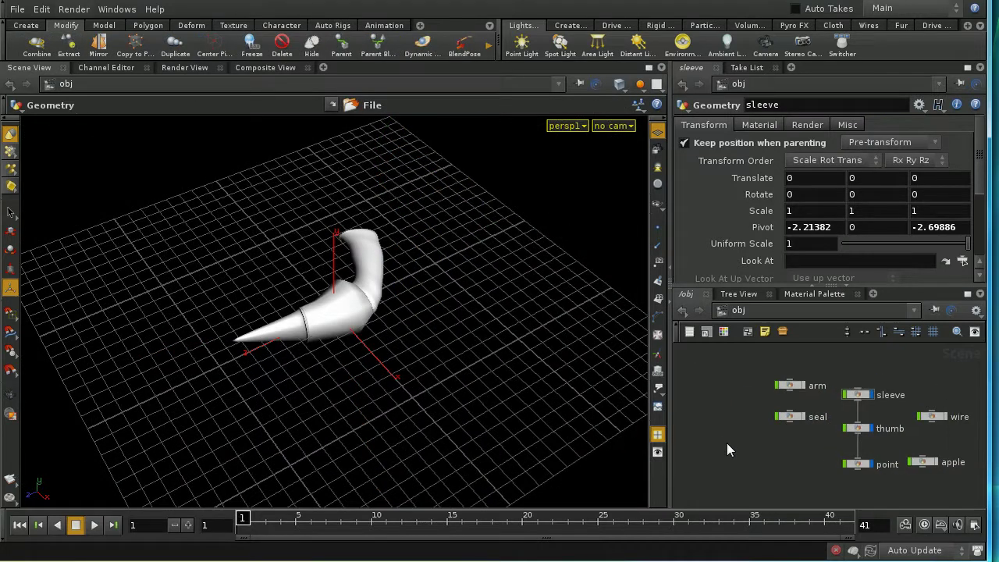
click(804, 386)
drag(395, 384, 380, 361)
right_drag(346, 390, 283, 335)
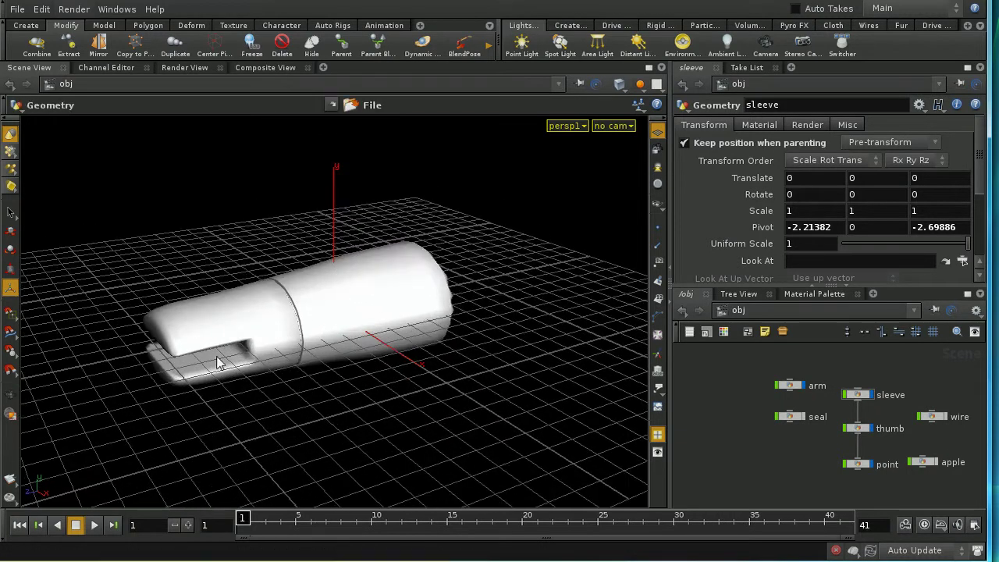
drag(406, 327, 449, 378)
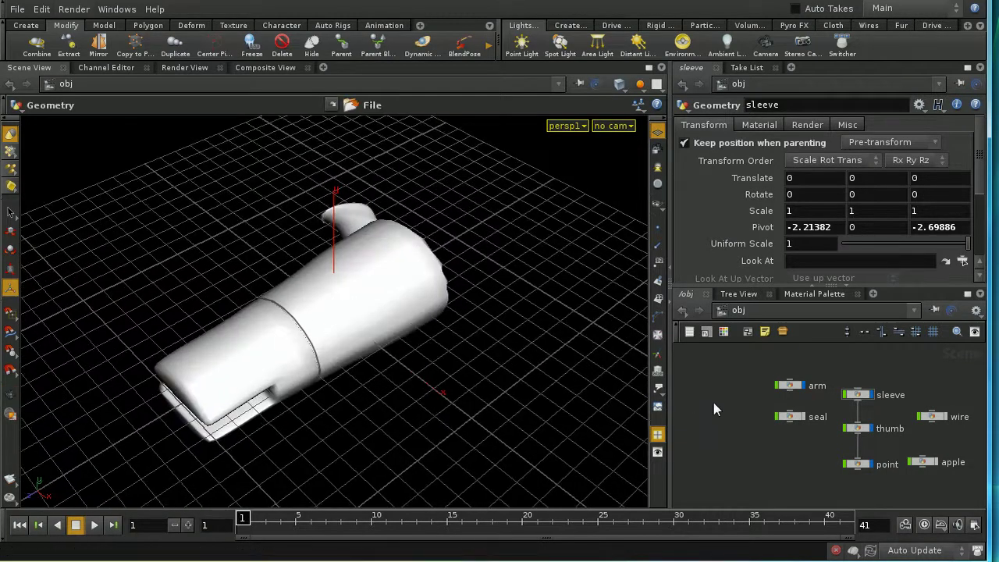
click(859, 395)
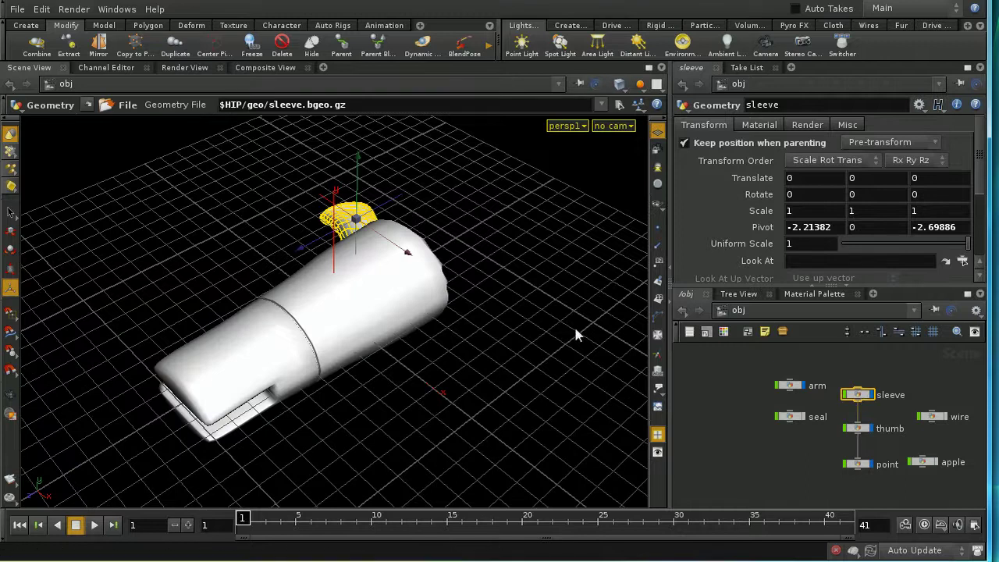
drag(395, 250, 488, 273)
drag(398, 292, 175, 435)
key(Escape)
drag(350, 435, 269, 421)
Scale the sleeve uniformly to 0.7 and orbit around to check its fit
key(Return)
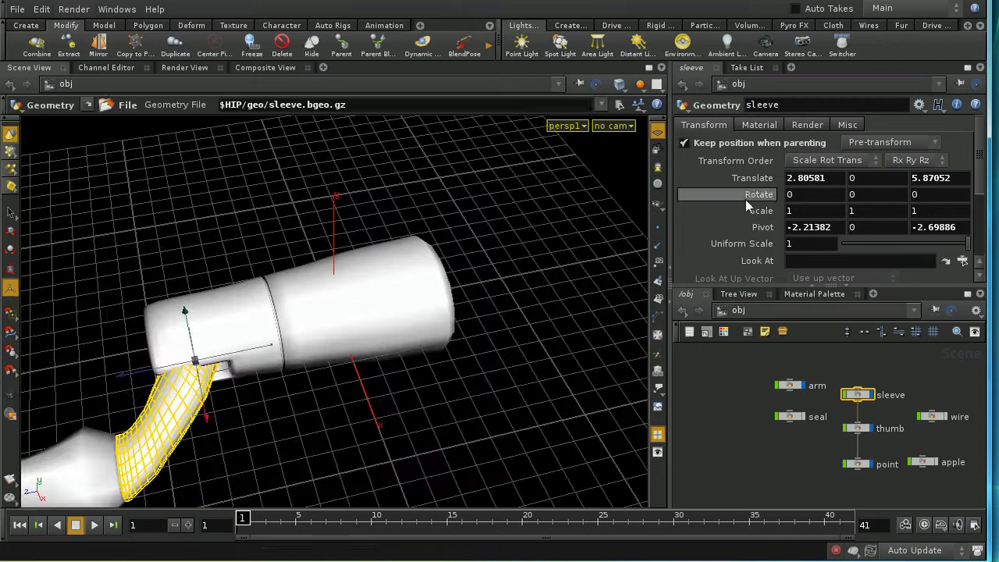
middle_drag(753, 212, 717, 218)
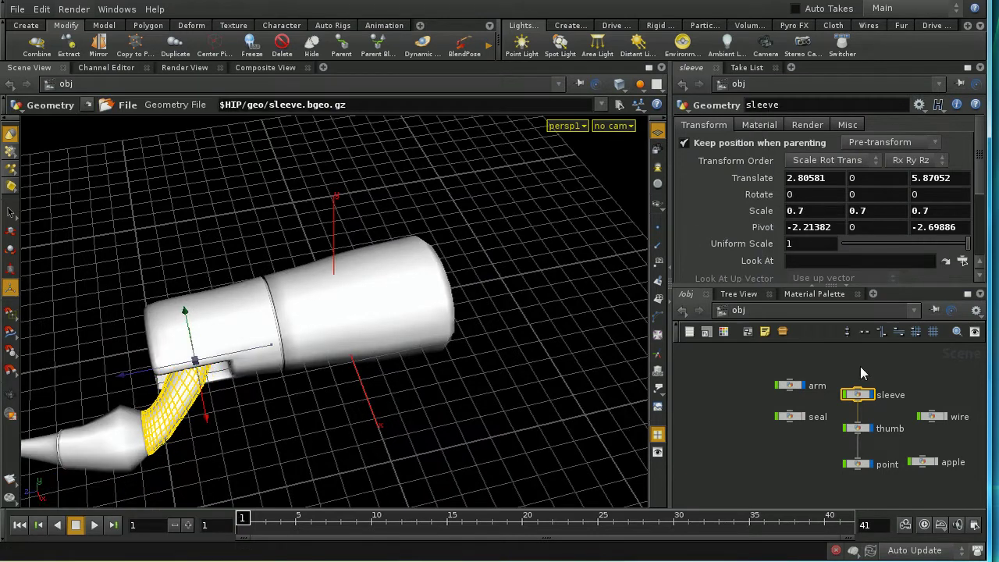
key(Escape)
drag(236, 383, 206, 354)
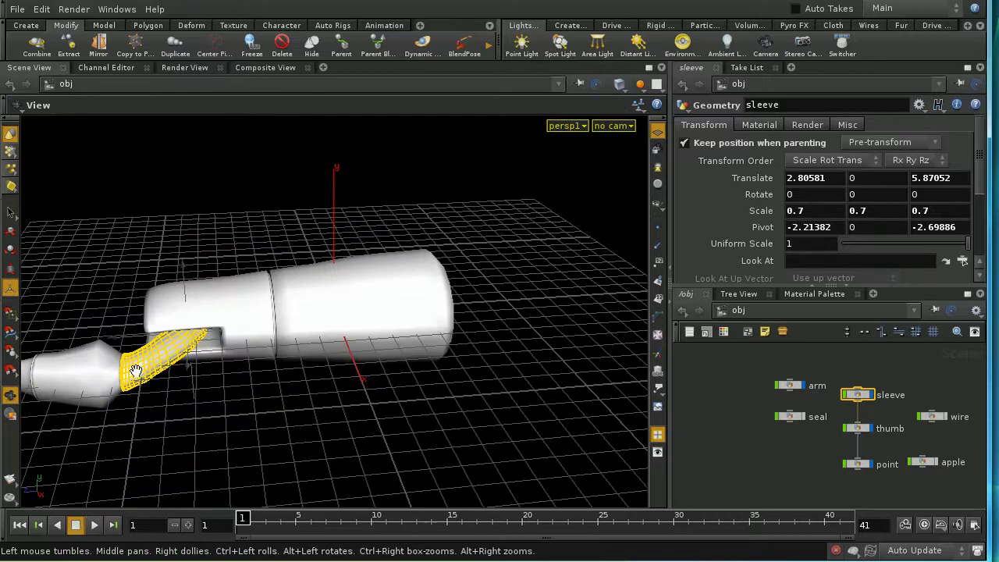
drag(199, 405, 235, 417)
key(Return)
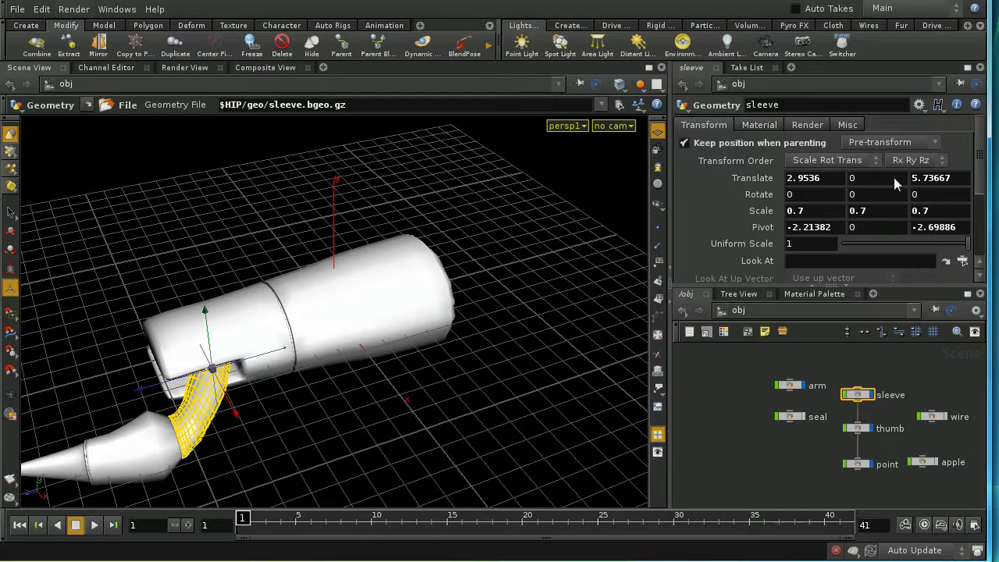
Clean the sleeve's transform into its pre-transform, test Rotate Y, then revert rotation to defaults
click(890, 143)
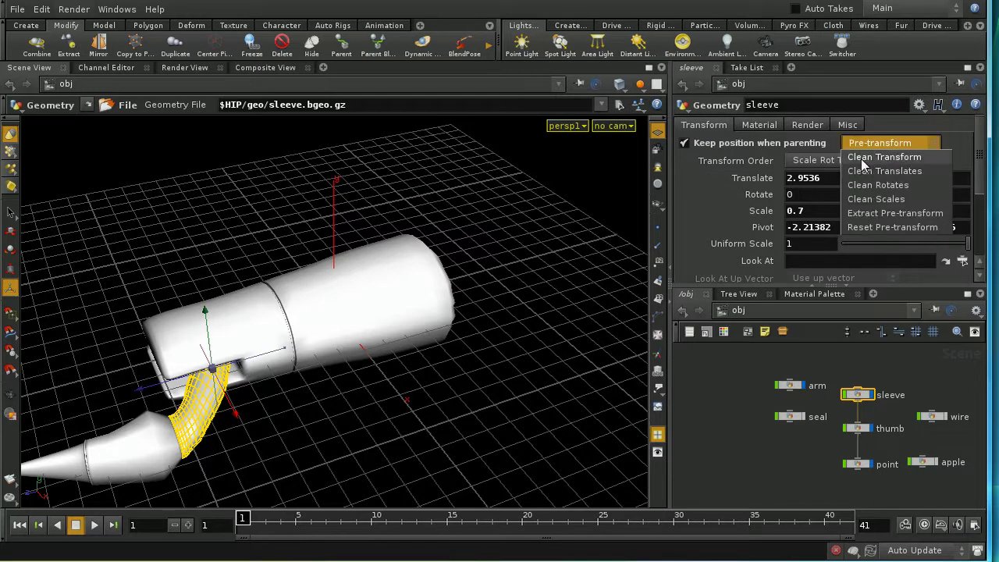
click(915, 159)
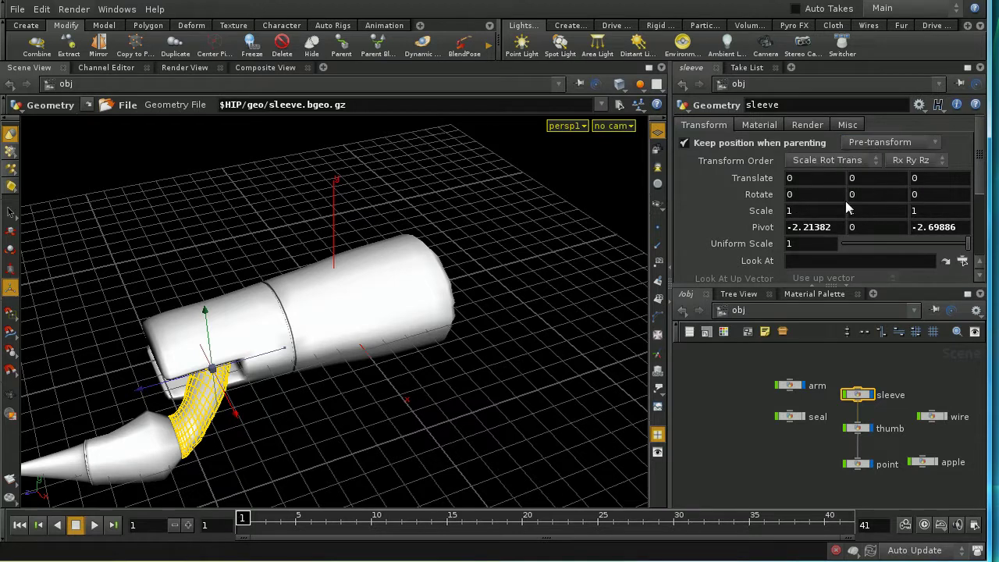
middle_drag(853, 198, 897, 133)
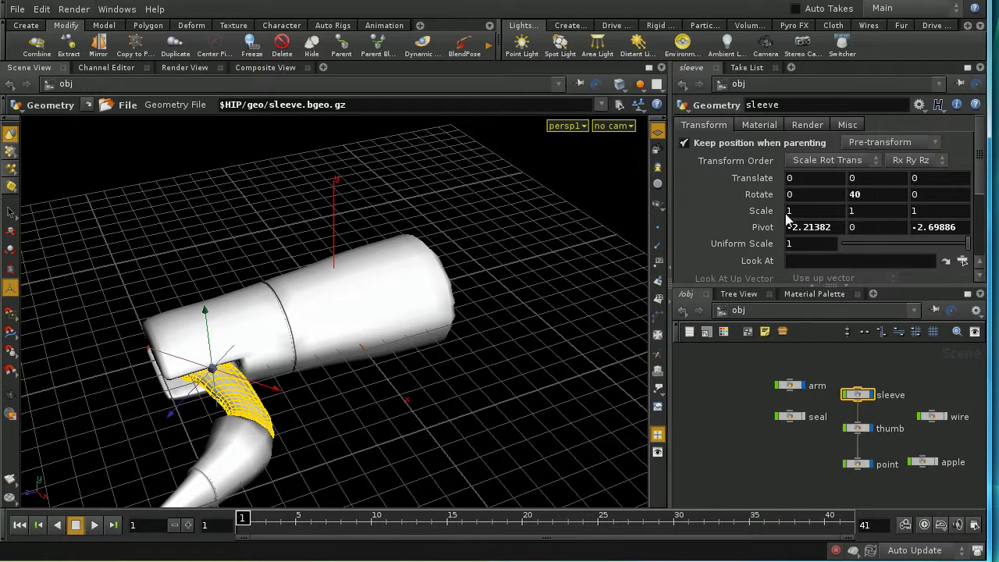
right_click(758, 195)
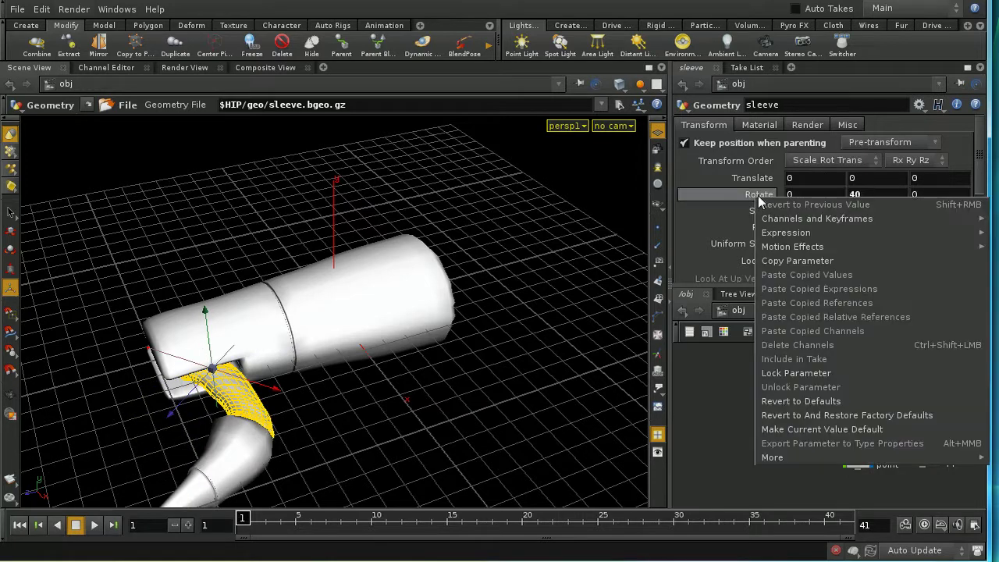
click(773, 401)
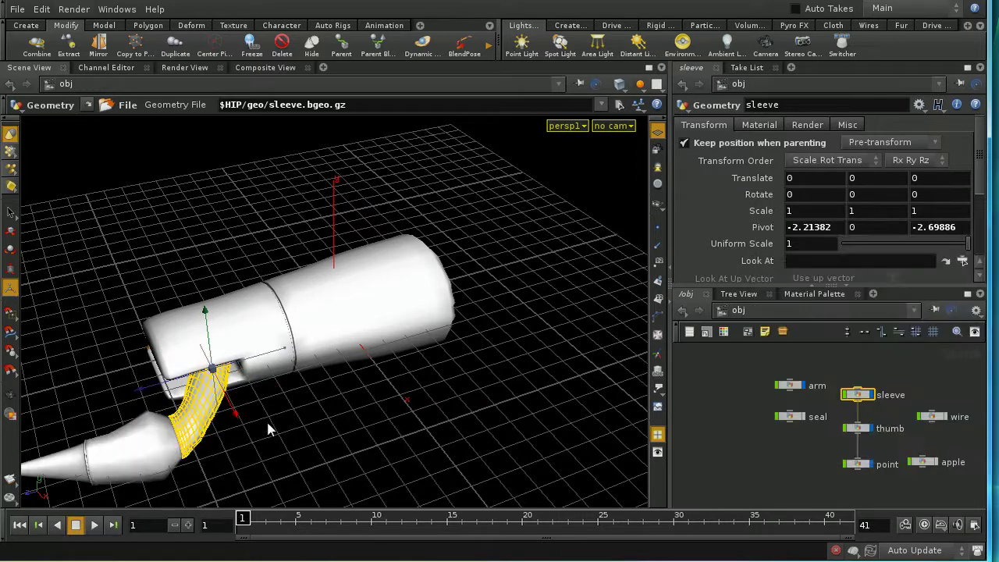
Box-select the sleeve, thumb and point nodes together
click(785, 448)
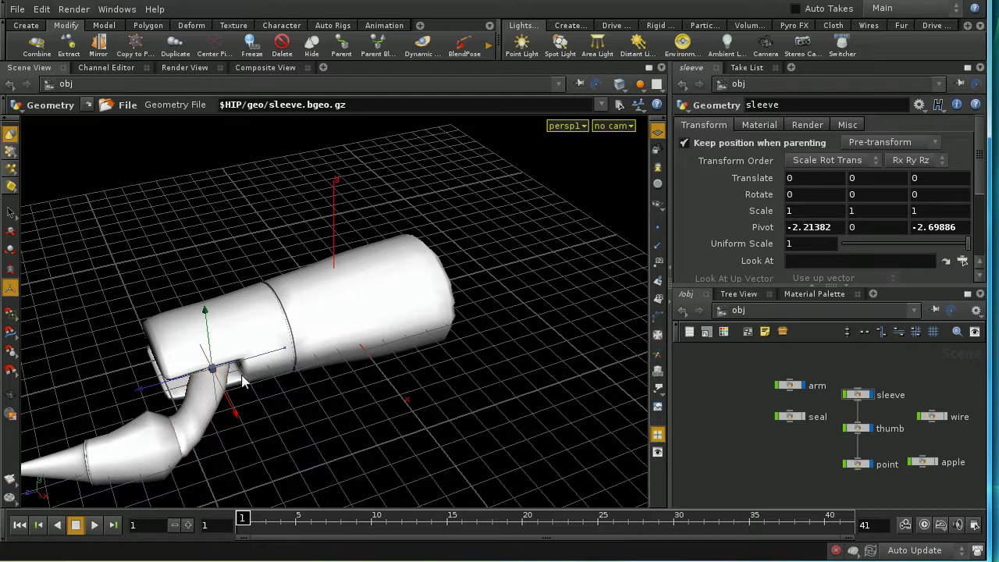
key(Escape)
mouse_move(246, 382)
mouse_down()
mouse_move(232, 399)
mouse_move(261, 371)
mouse_up()
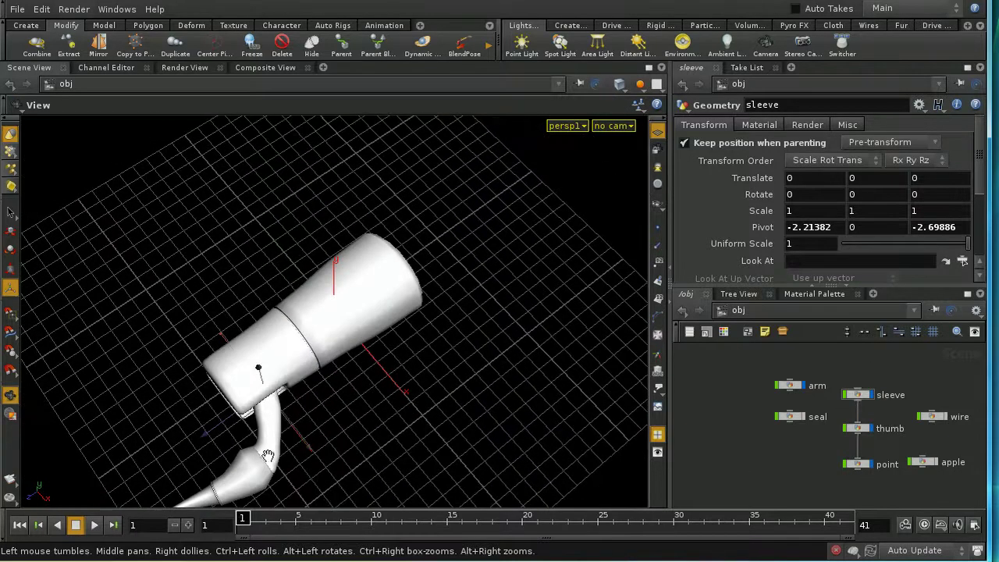
key(Return)
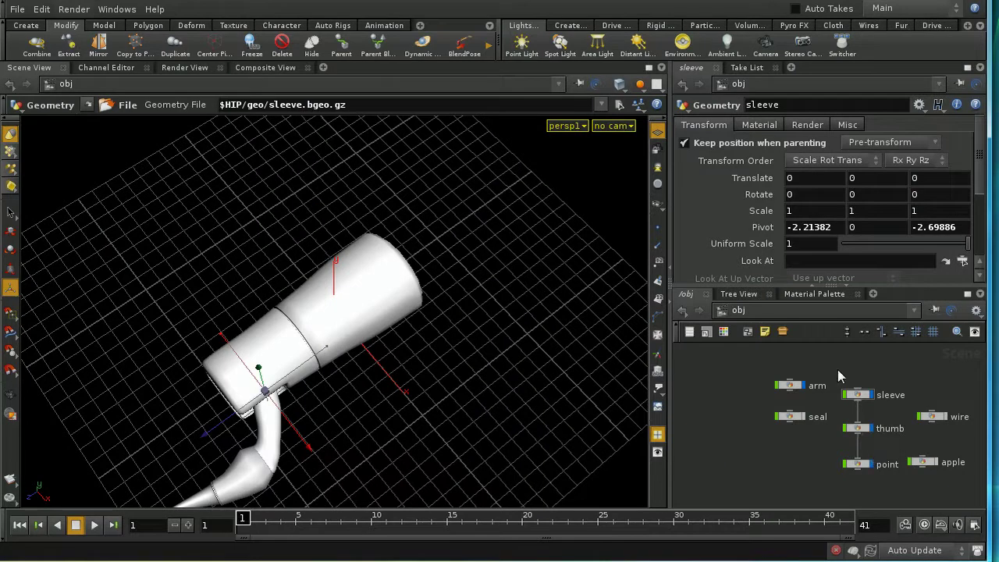
drag(845, 467, 882, 483)
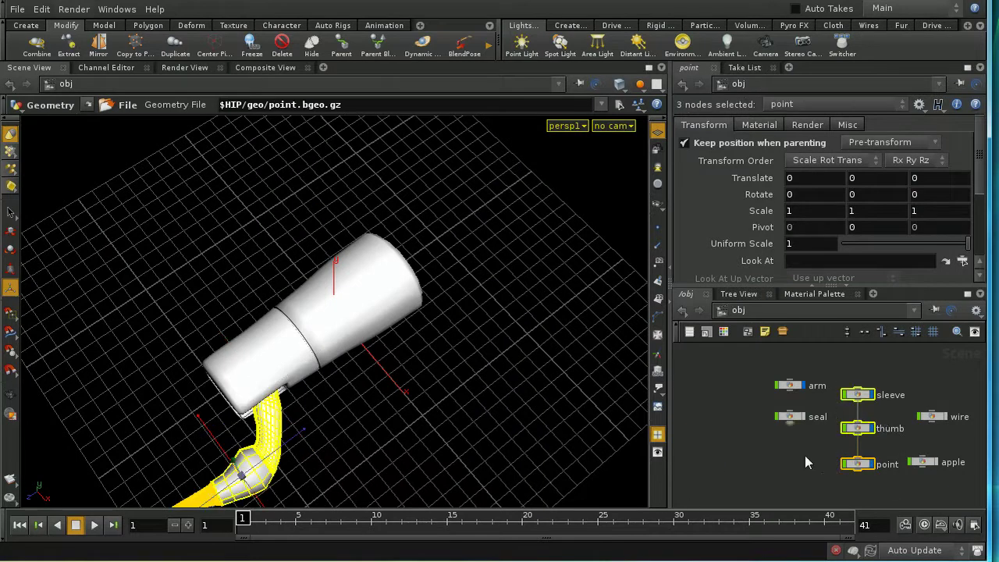
right_click(706, 395)
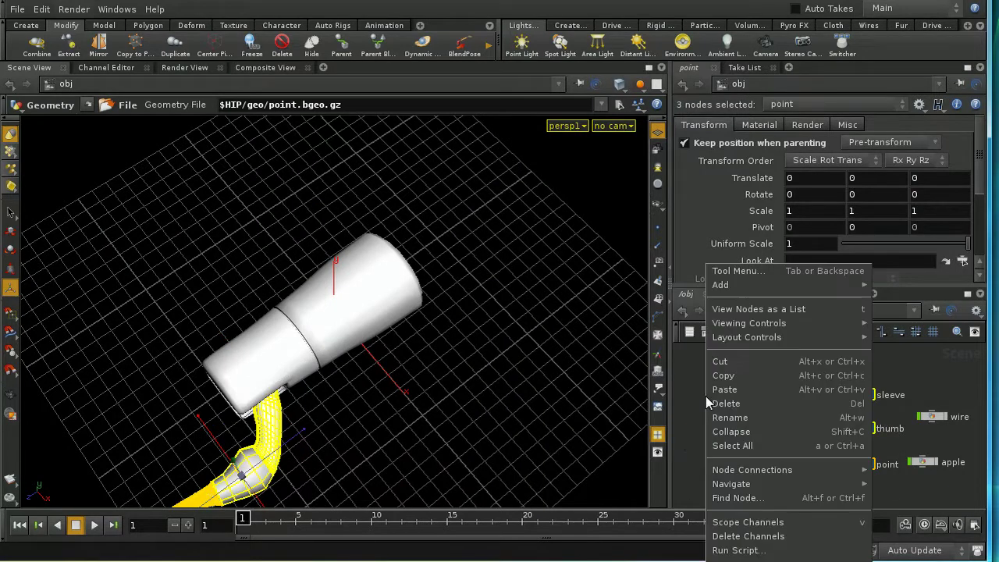
Batch-rename the three nodes with prefix right_, giving right_sleeve, right_thumb and right_point
click(906, 374)
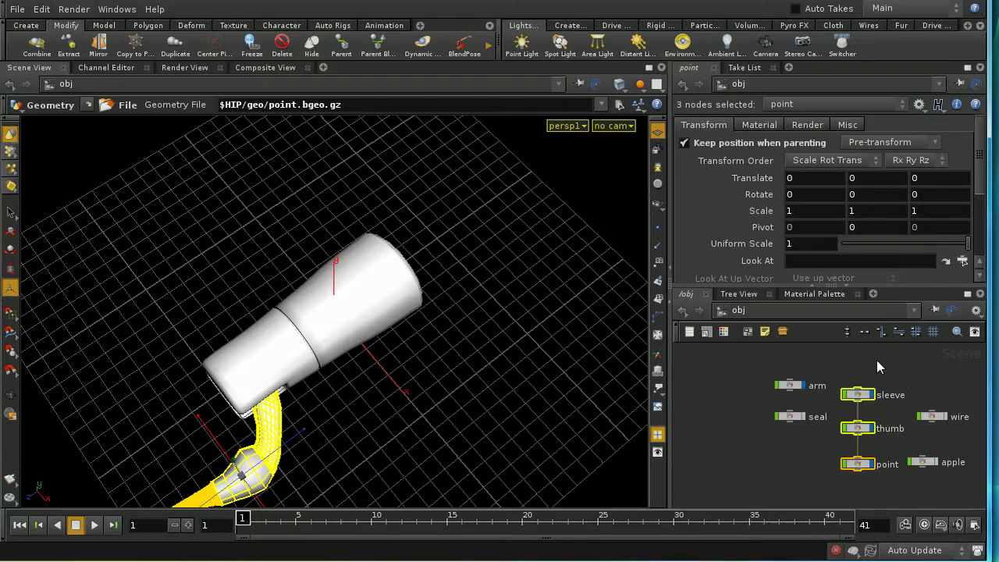
right_click(719, 396)
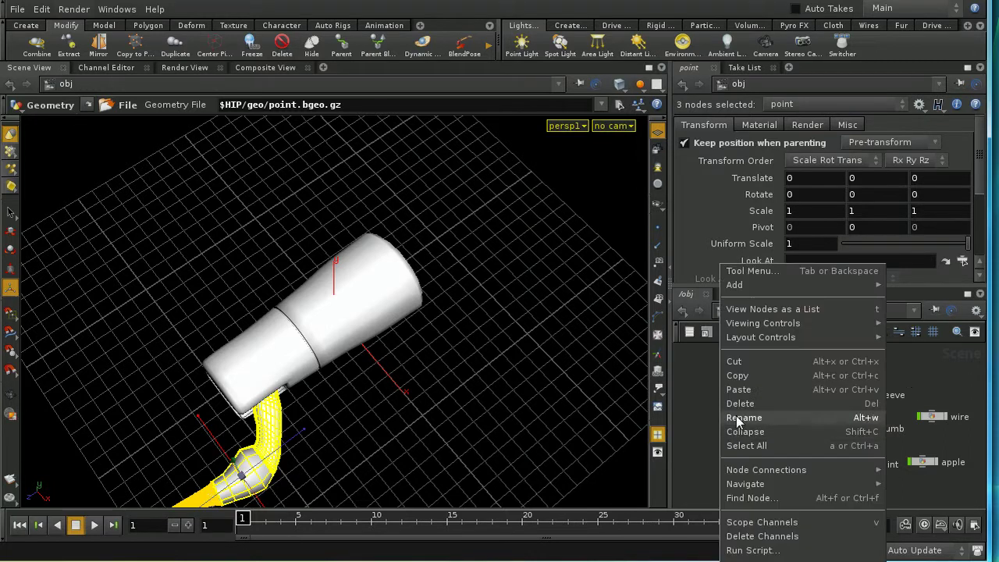
click(736, 418)
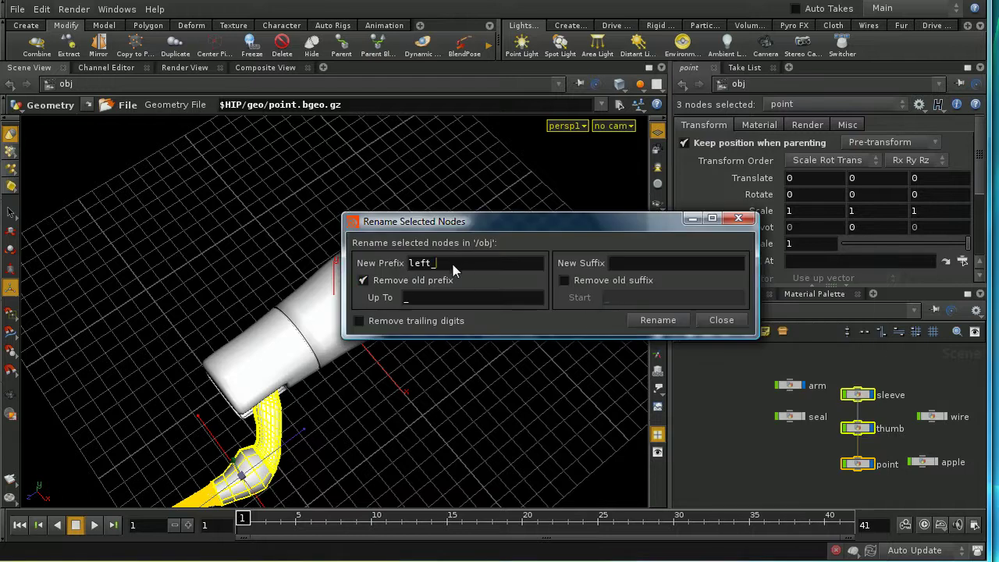
drag(455, 270, 318, 272)
key(r)
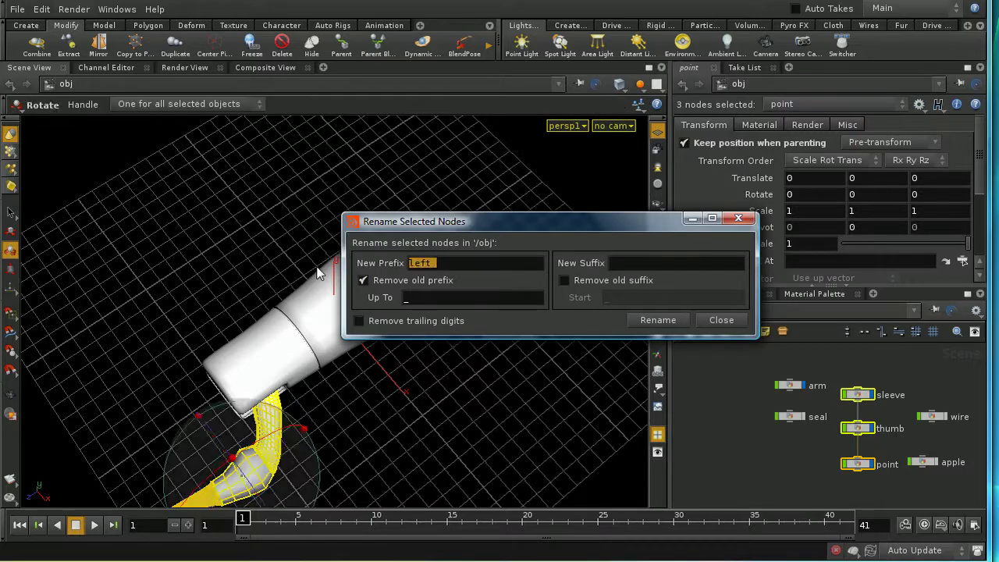
key(t)
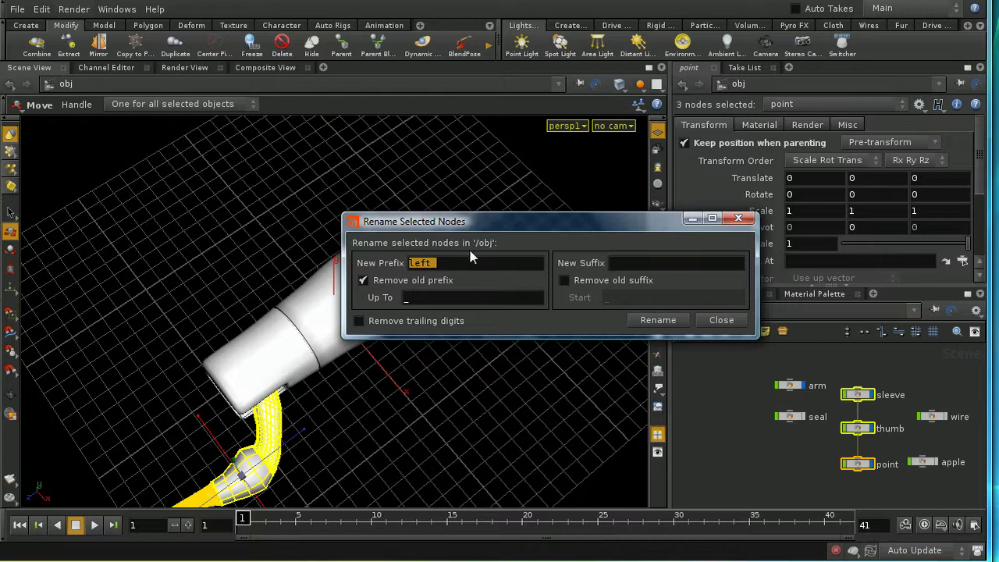
text(right_)
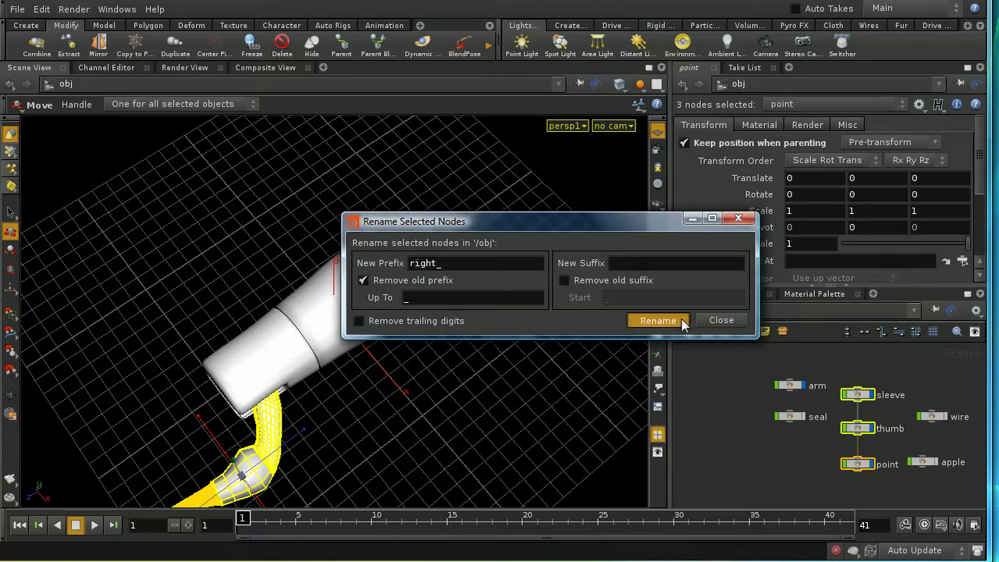
click(658, 320)
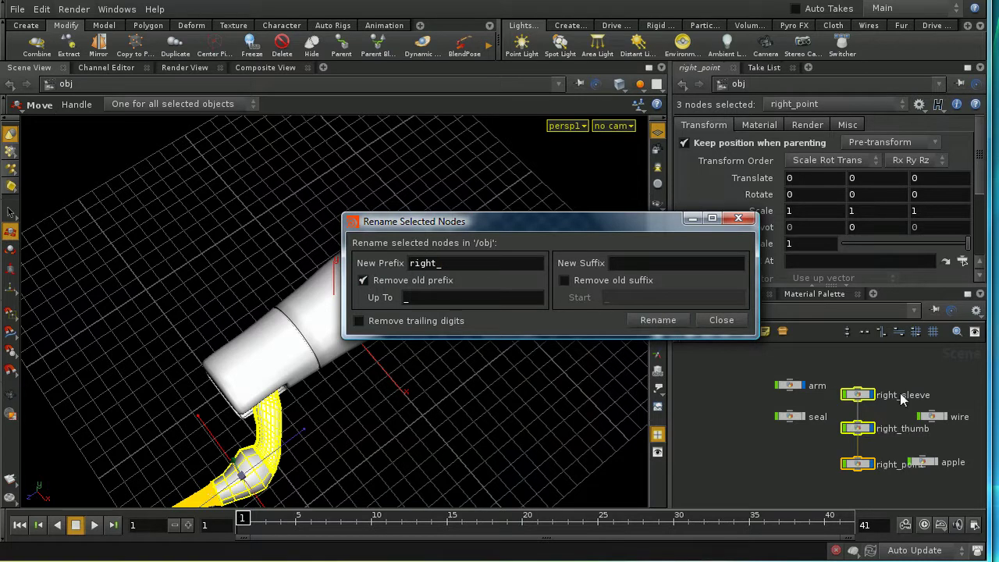
click(719, 320)
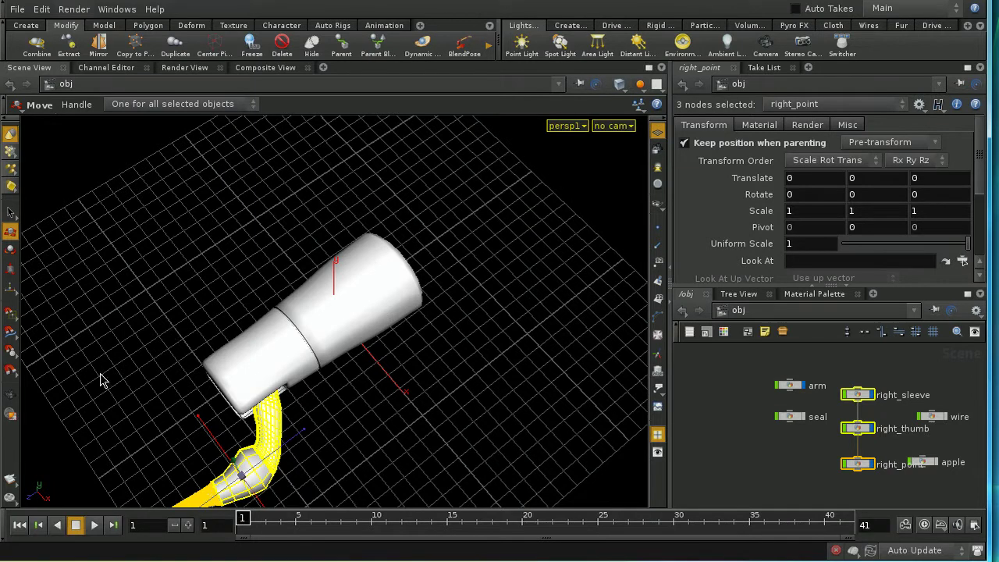
Mirror the selected arm parts across the YZ plane and move the mirror_ nodes to the left
click(99, 46)
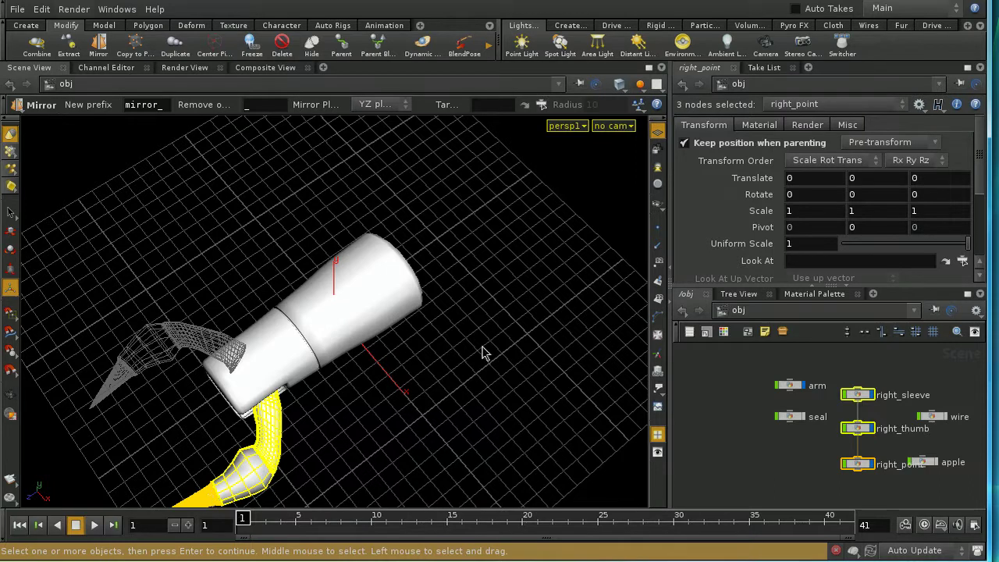
key(Return)
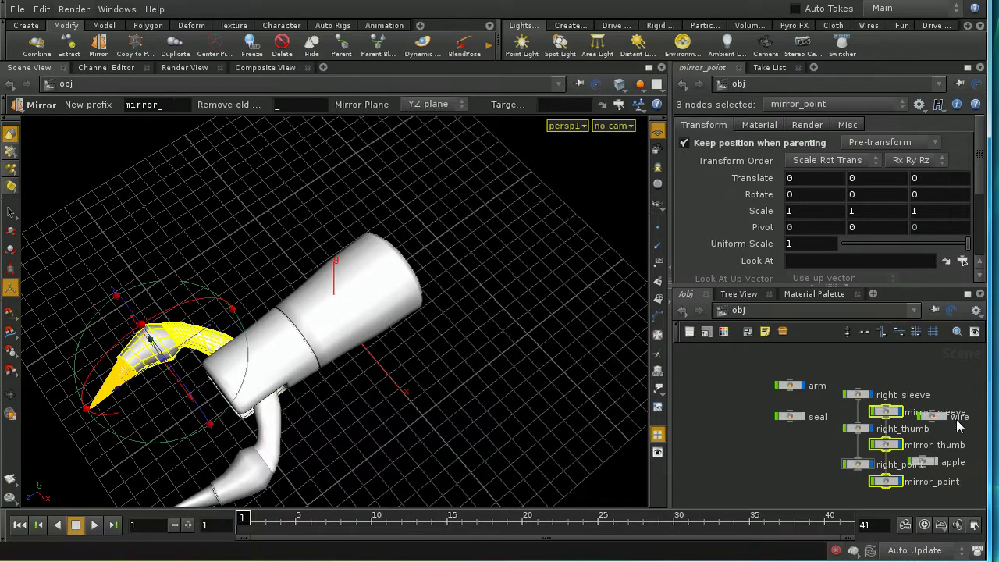
drag(890, 415, 713, 399)
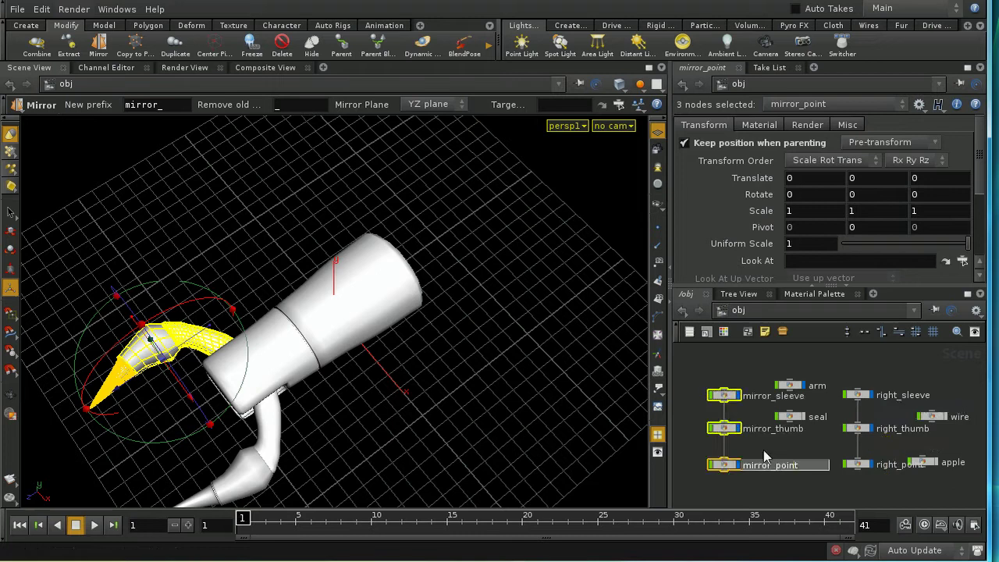
click(763, 450)
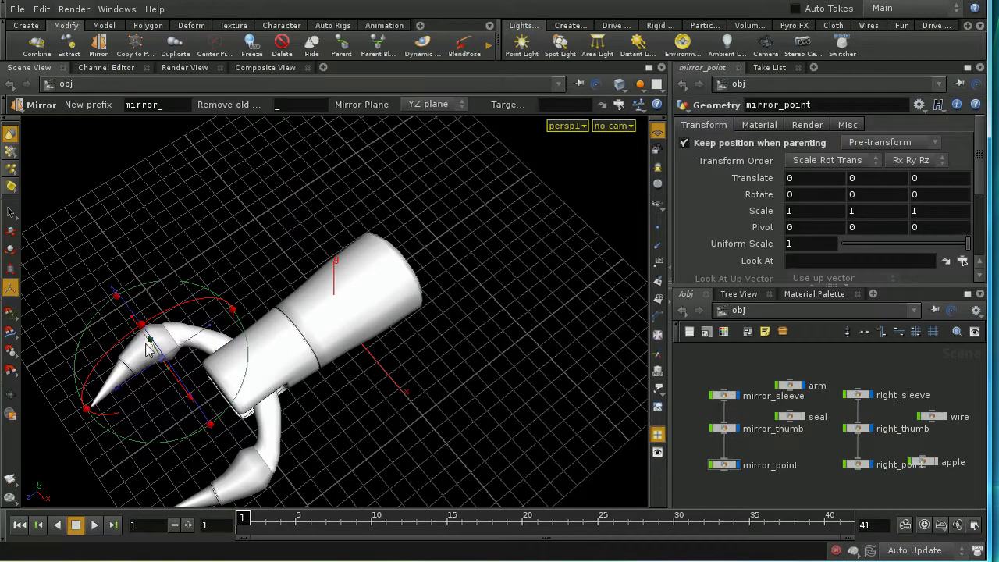
drag(696, 367, 748, 489)
Open Rename for the mirror nodes and change the New Prefix from right_ to left_
right_click(812, 475)
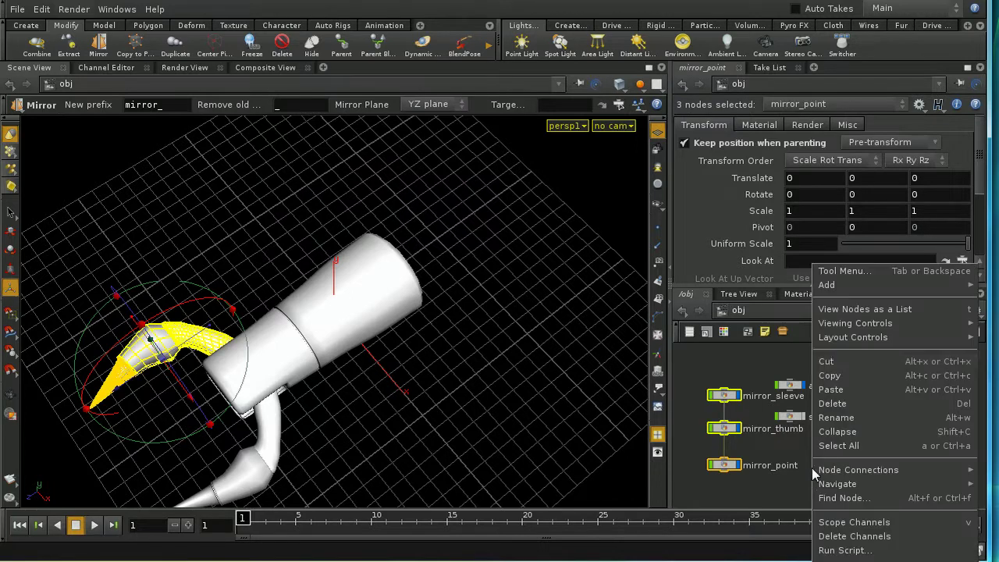
click(856, 414)
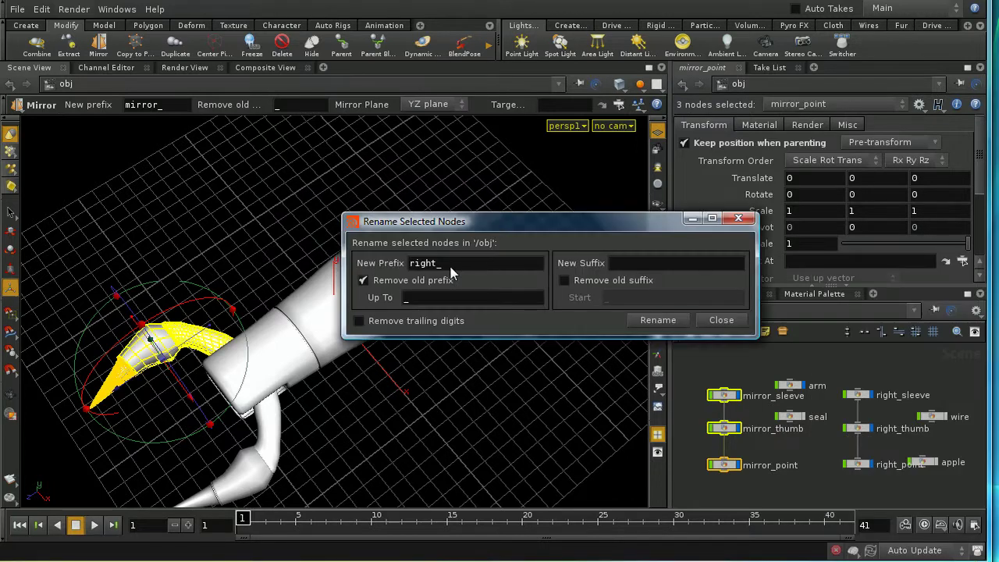
drag(441, 264, 357, 268)
text(lef)
Apply the left_ prefix to the mirrored nodes and place the arm node above both chains
click(656, 320)
click(713, 319)
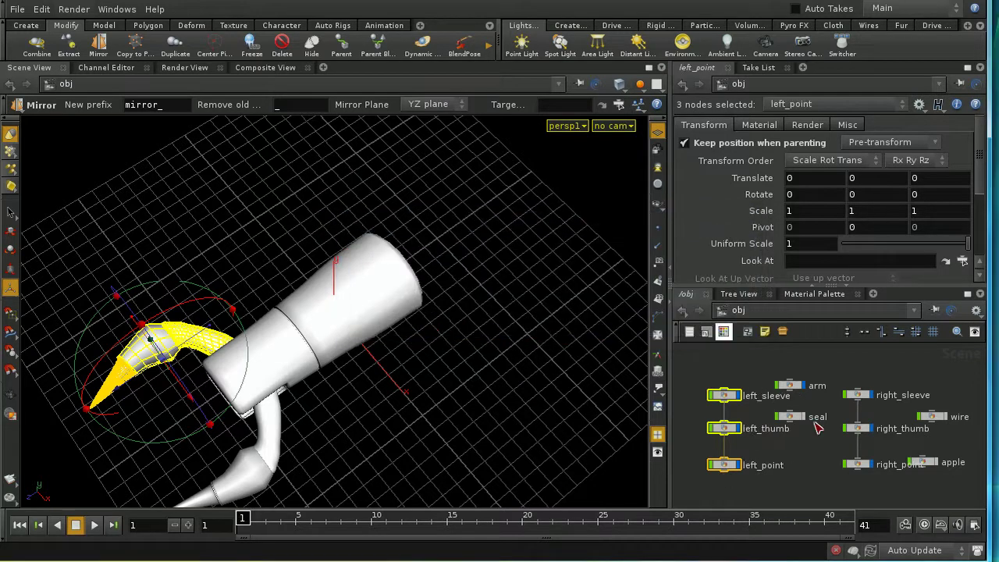
drag(795, 390, 812, 369)
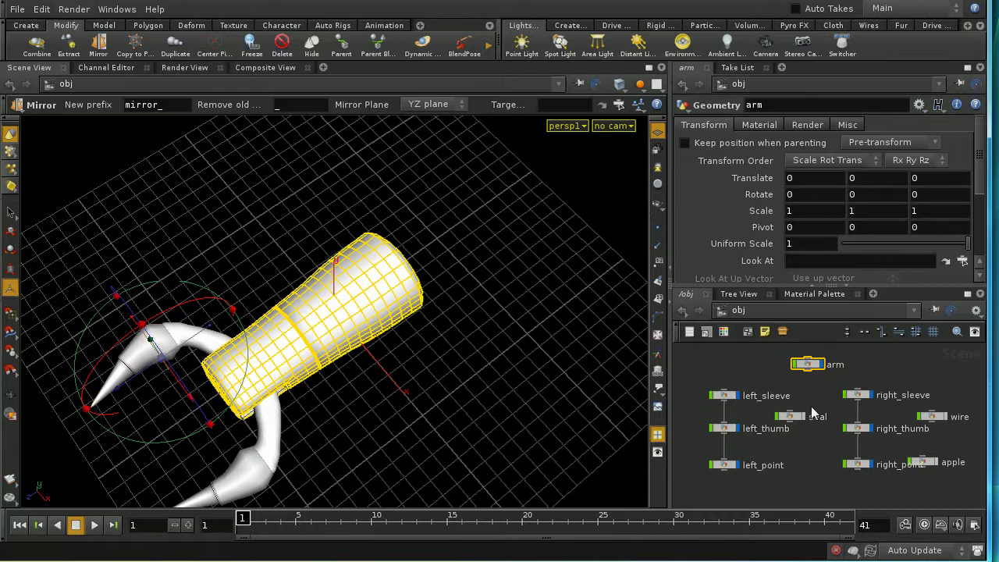
click(157, 390)
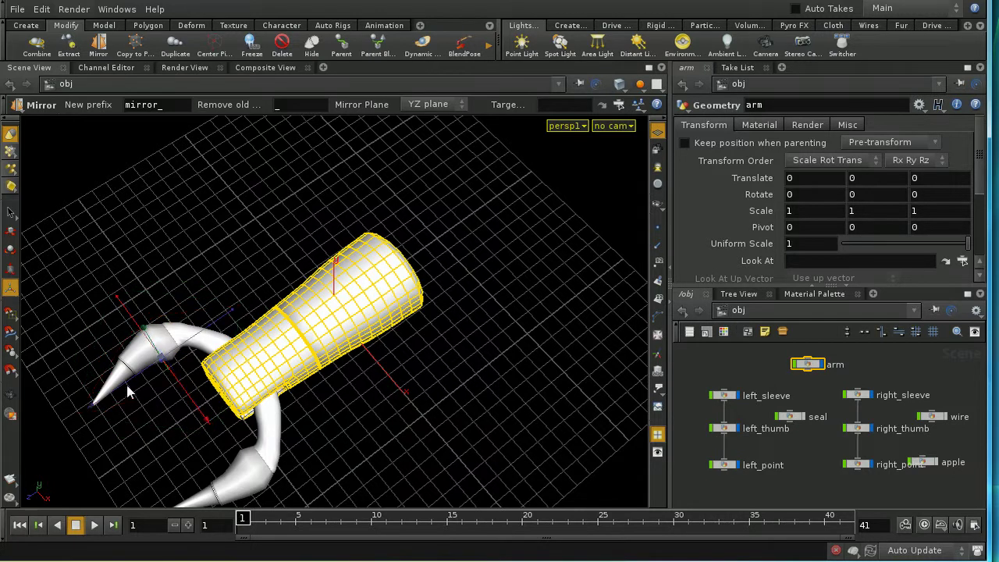
drag(126, 383, 181, 375)
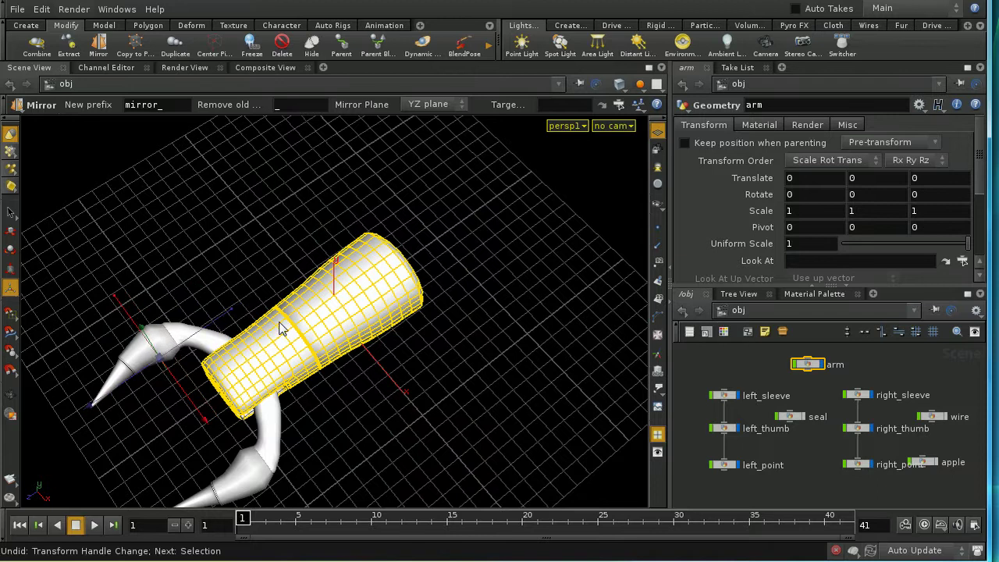
click(331, 324)
drag(331, 328, 365, 316)
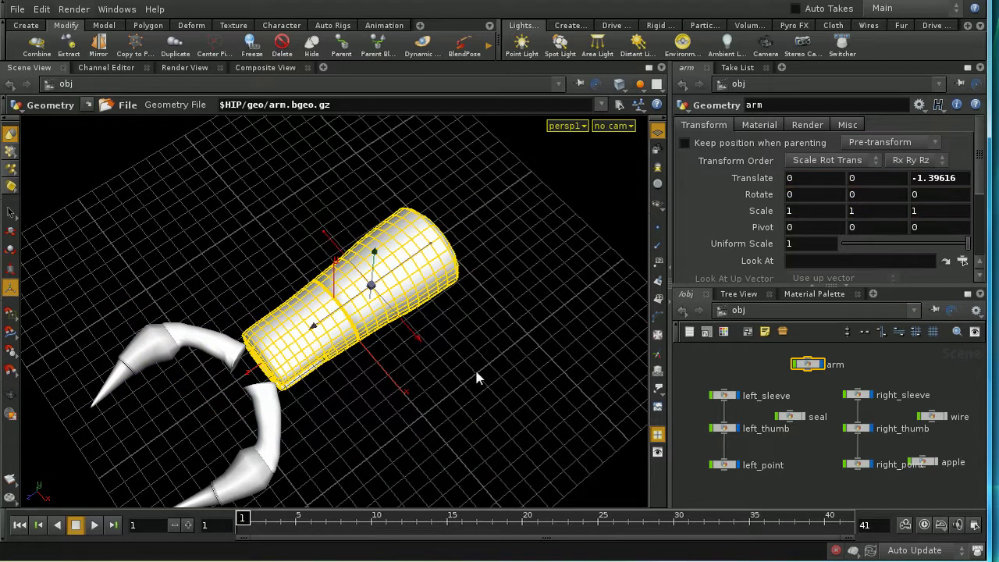
key(ctrl+z)
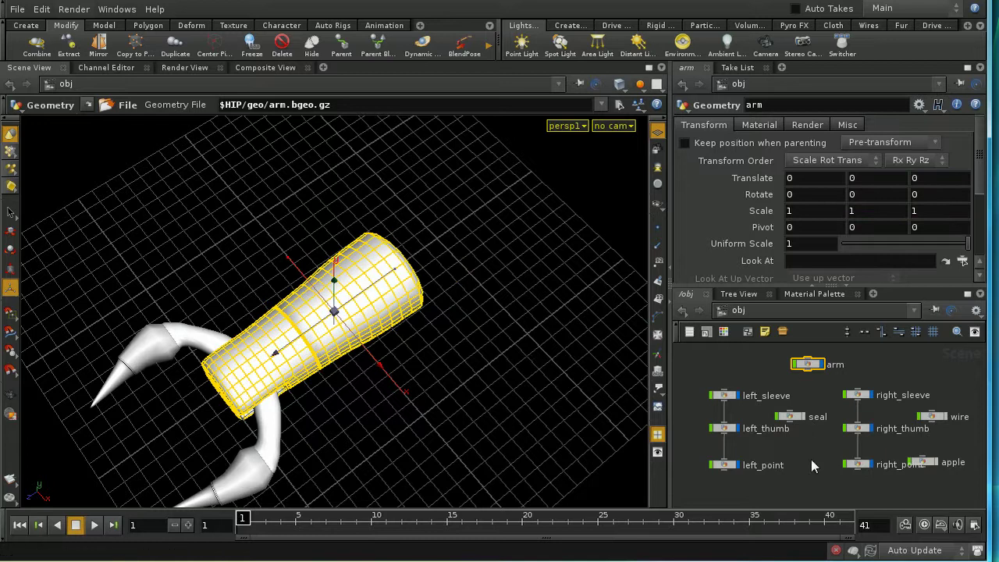
Parent left_sleeve and right_sleeve to arm, test-move arm, and undo the move
drag(796, 420, 898, 353)
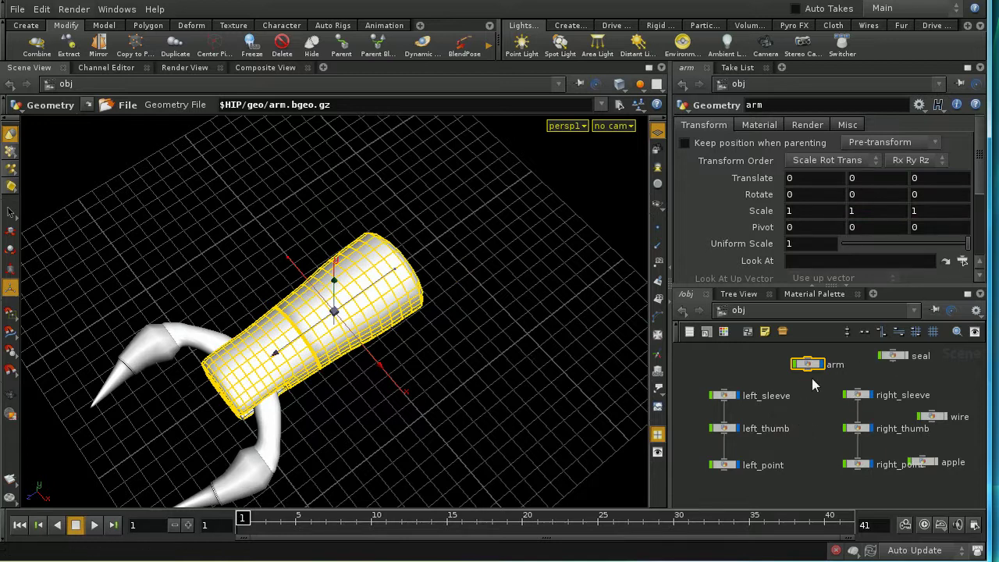
drag(812, 375, 731, 397)
drag(849, 384, 802, 372)
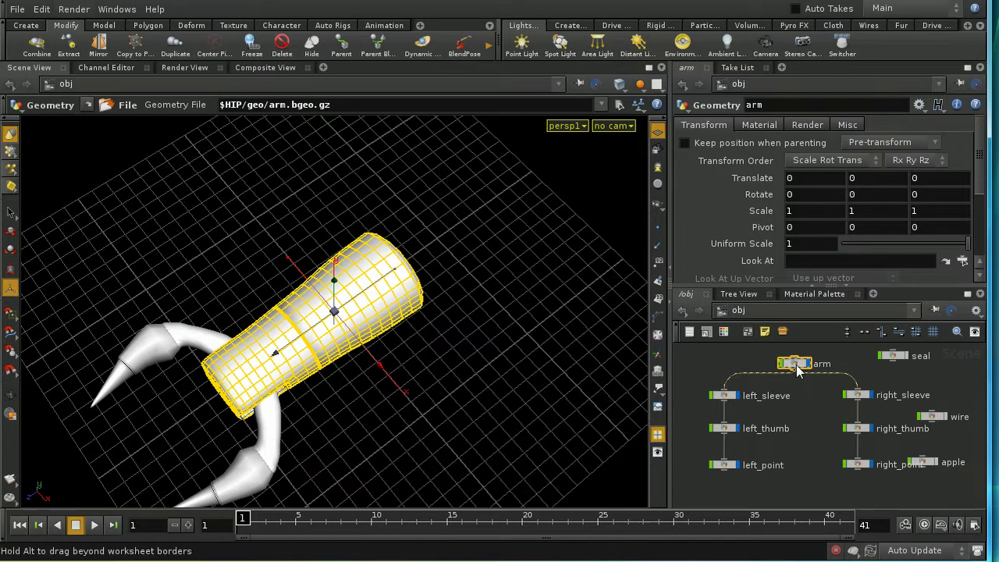
drag(313, 344, 500, 367)
key(ctrl+z)
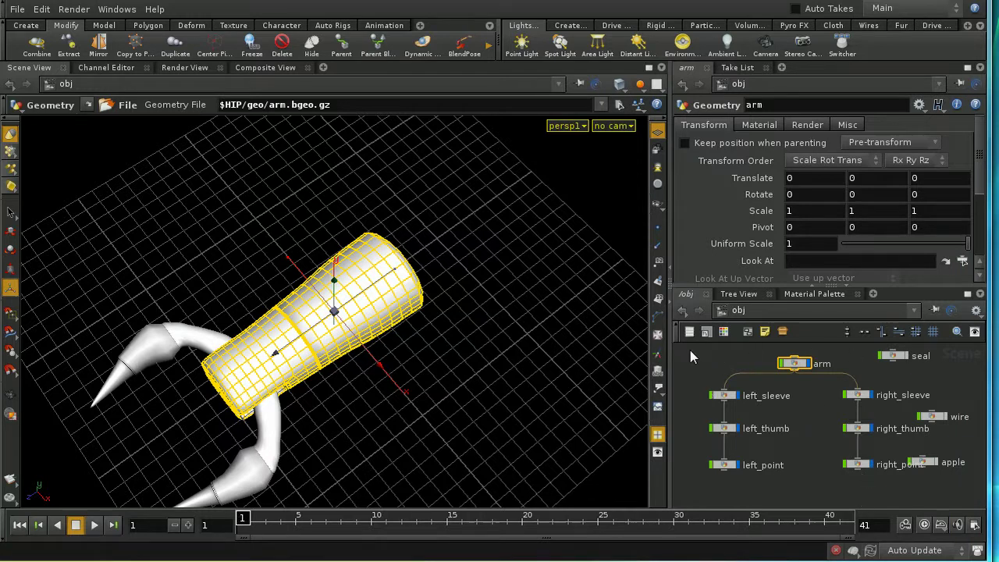
Collapse the claw's seven nodes into one subnet and rename it arm
drag(688, 349, 865, 498)
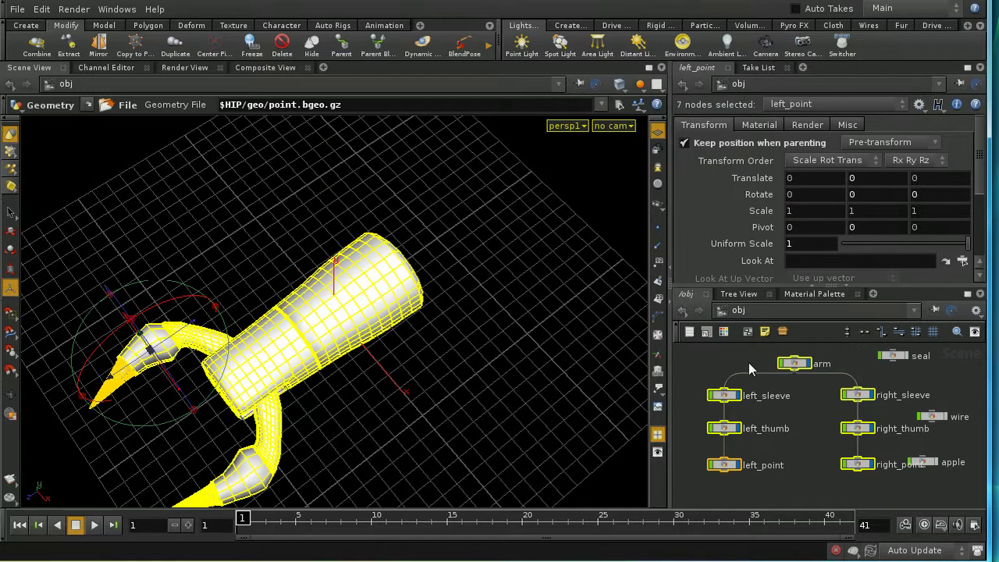
right_click(684, 355)
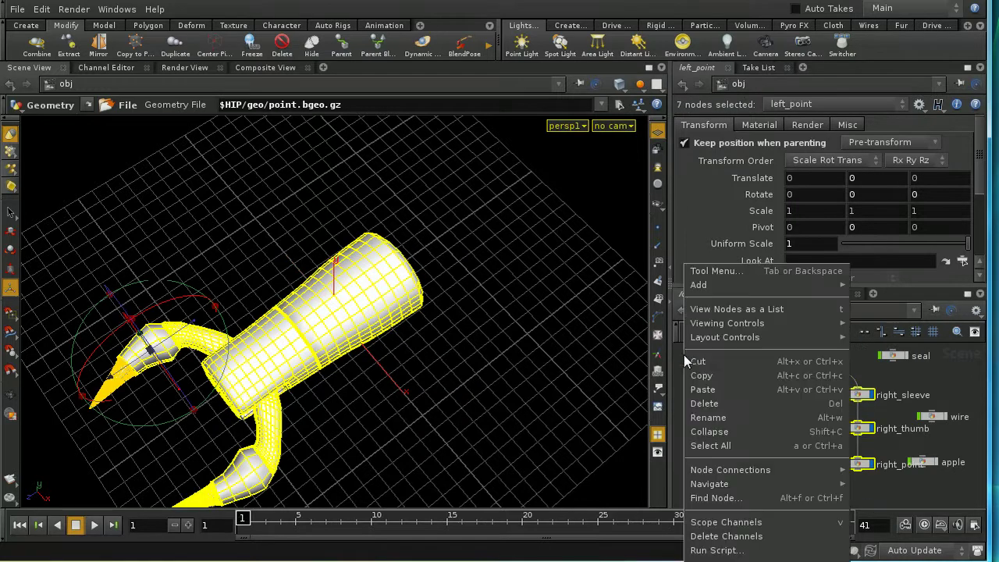
click(708, 433)
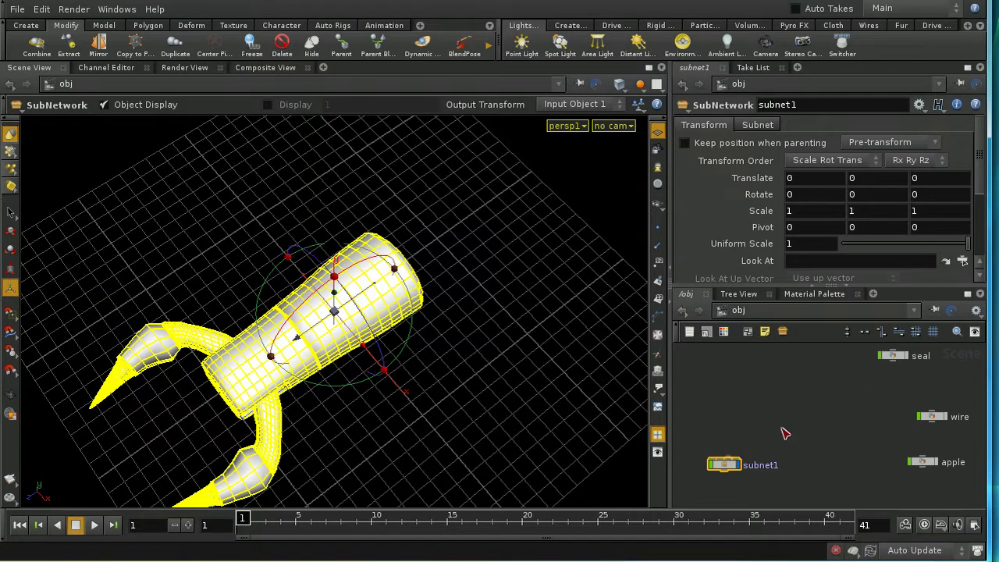
drag(726, 475, 726, 472)
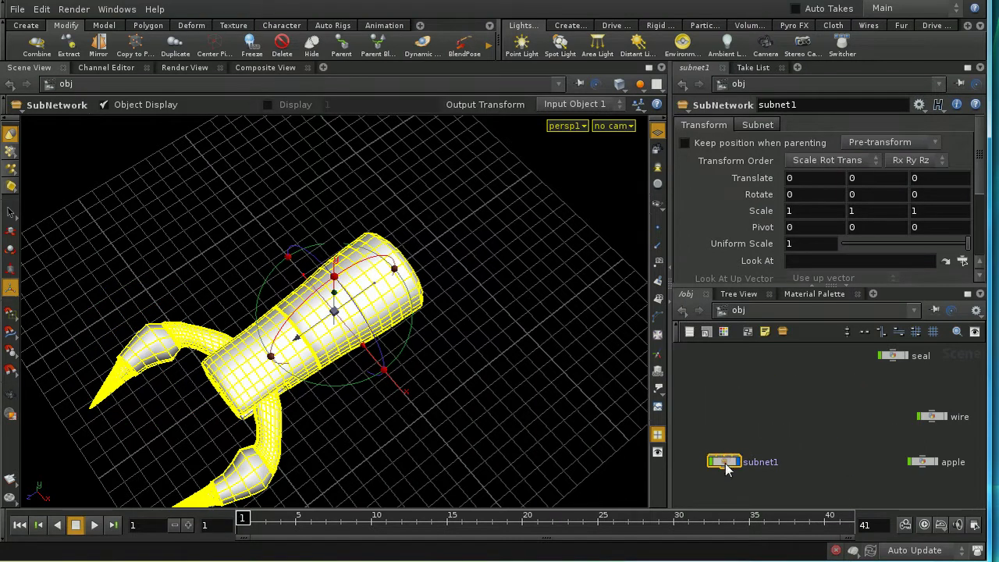
double_click(804, 104)
text(arm)
key(Return)
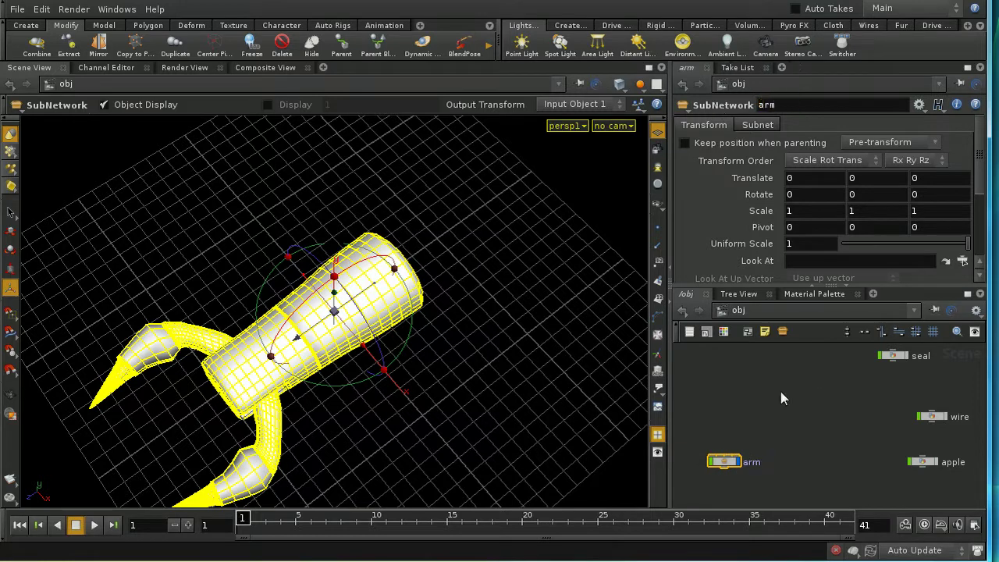
Move the arm subnet to Translate Z -1.50211, carrying both claw chains
key(f)
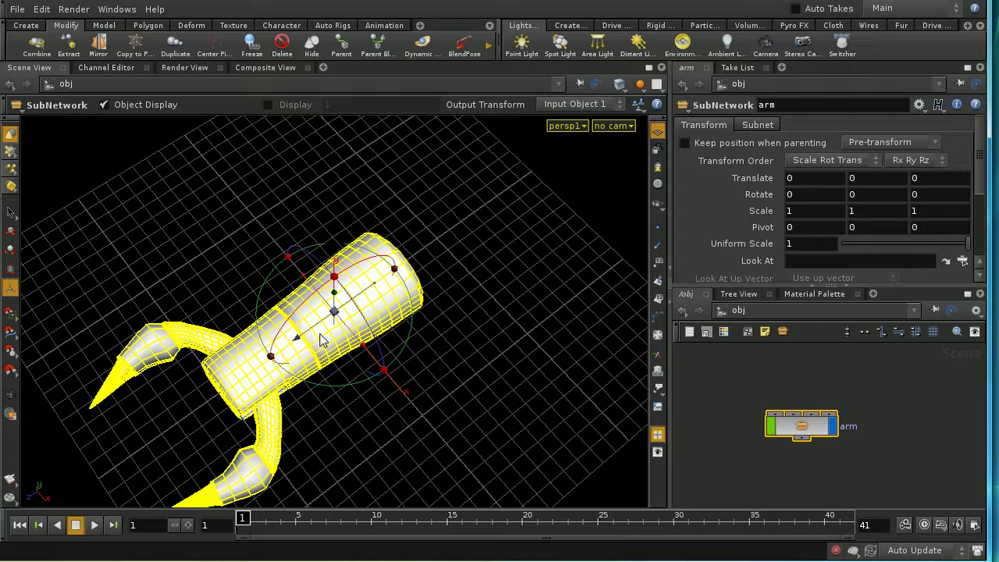
key(t)
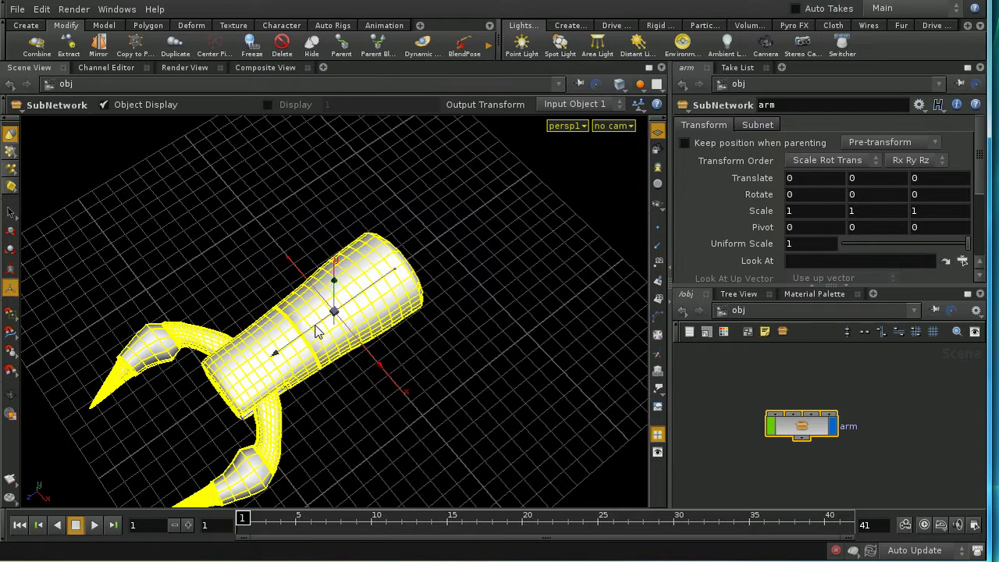
drag(317, 331, 359, 302)
middle_drag(698, 396, 722, 425)
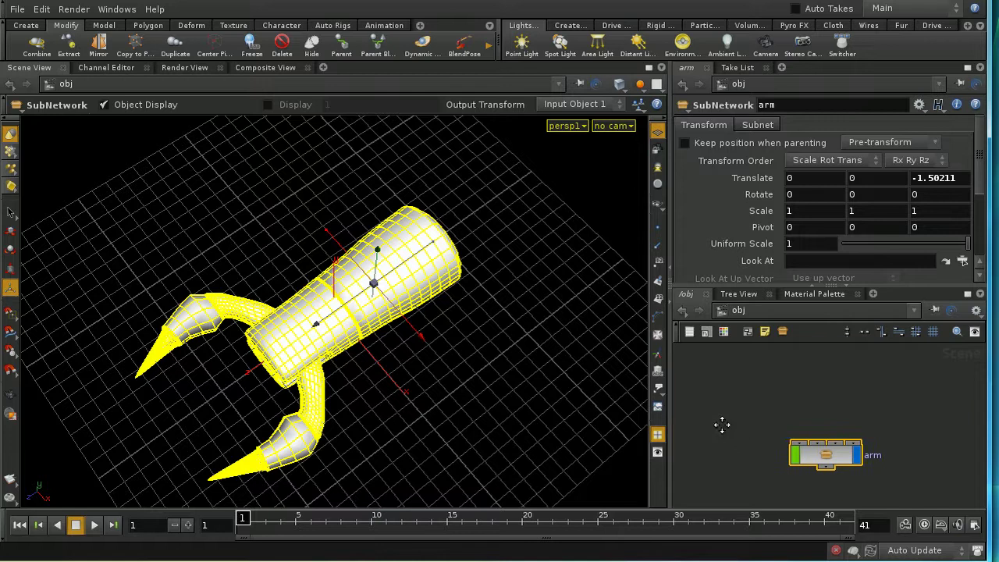
Add a Null node, null1, and wire it into the arm subnet's input
key(Tab)
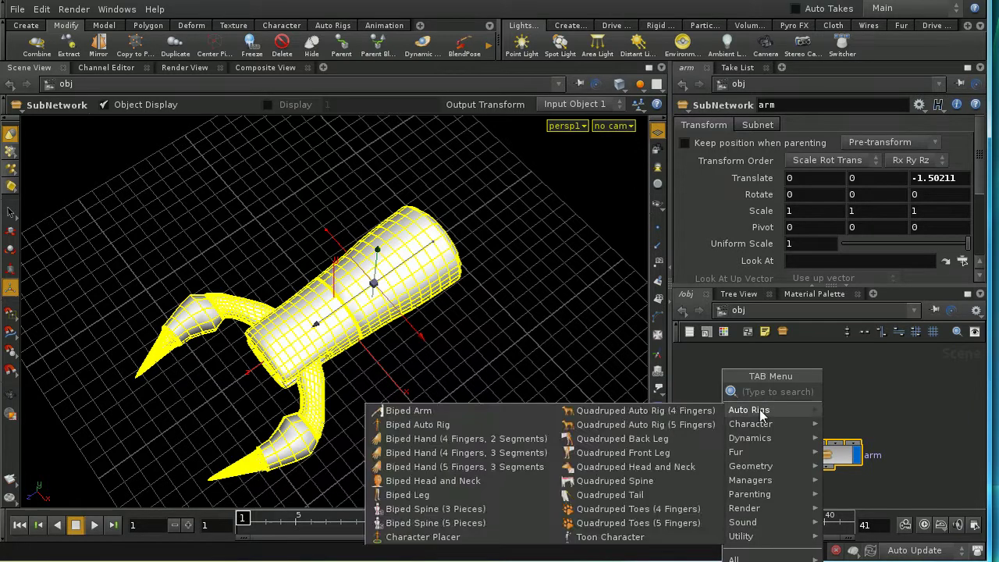
text(Null)
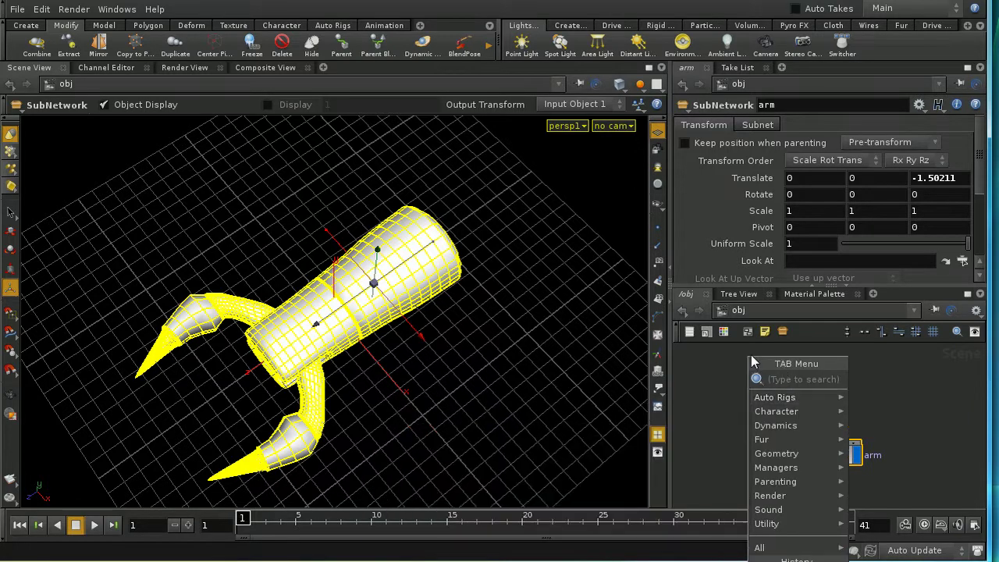
click(871, 379)
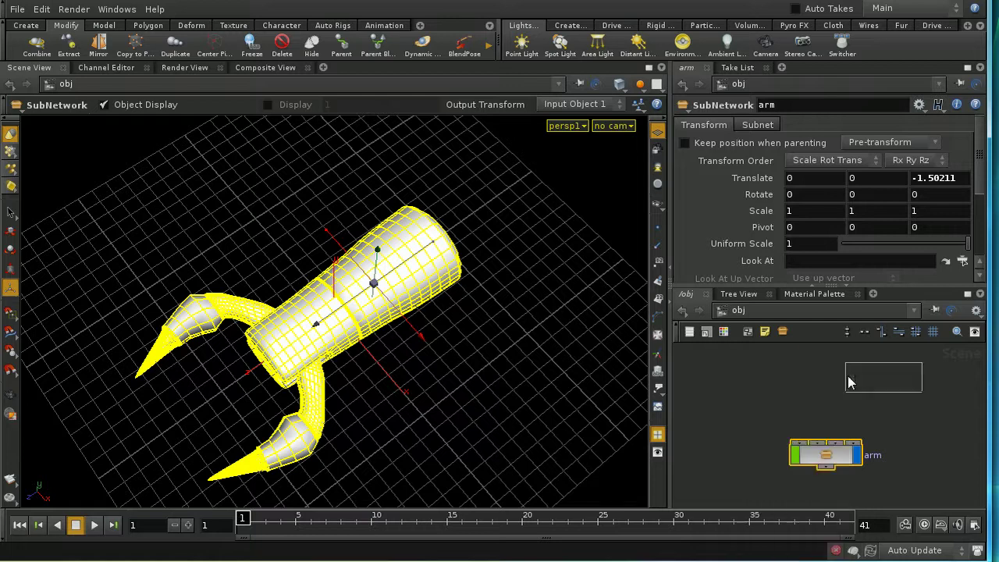
click(802, 370)
drag(801, 383, 801, 443)
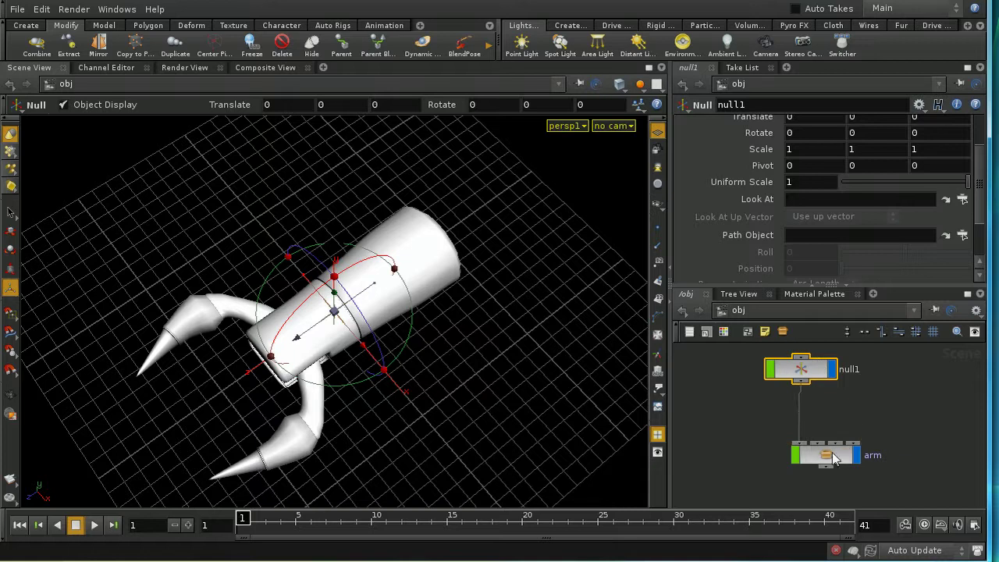
Move and rotate null1 off beyond the claw, then go inside the arm subnet
key(t)
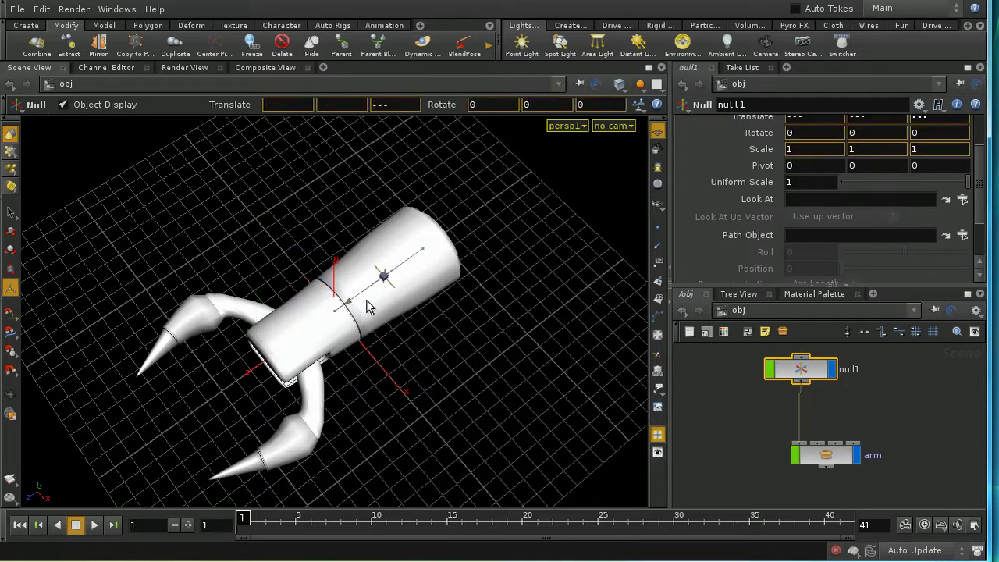
drag(367, 300, 495, 219)
key(r)
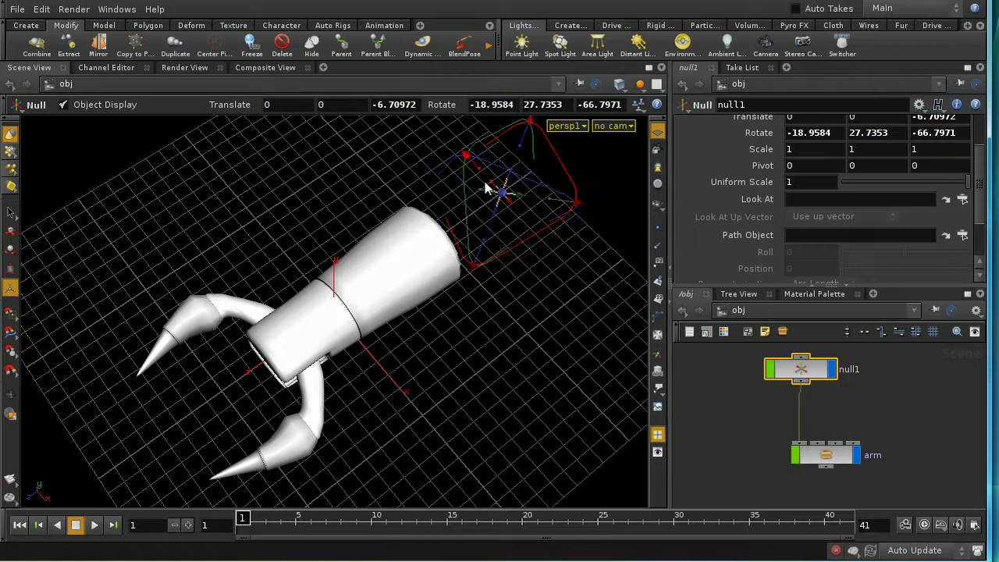
key(Escape)
drag(509, 204, 560, 216)
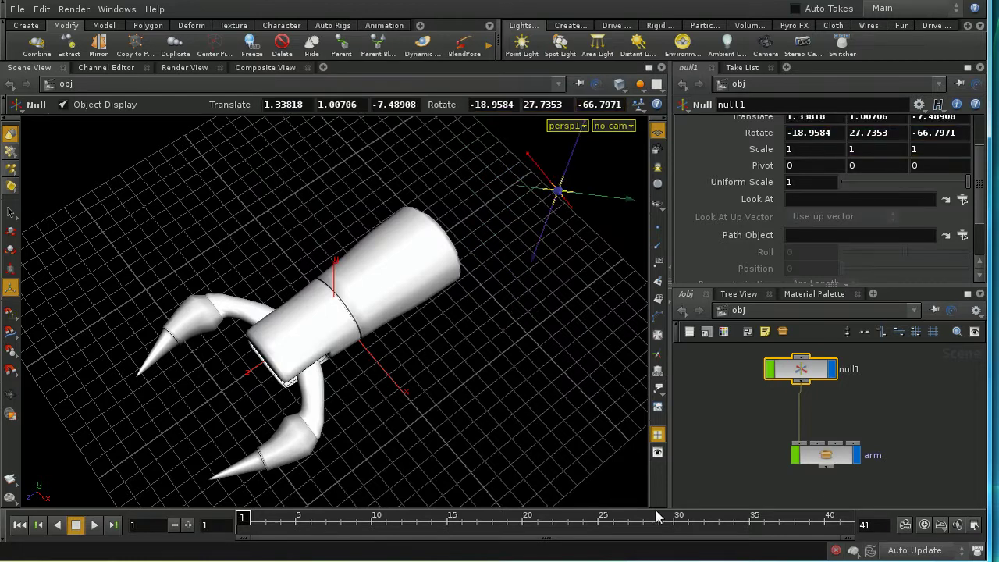
double_click(824, 457)
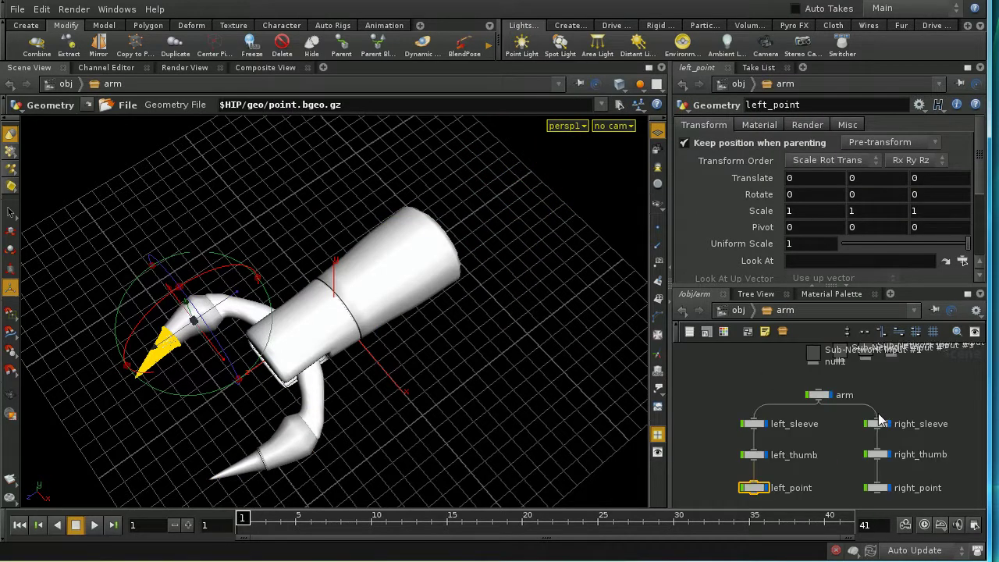
Try wiring Sub-Network Input #1 into arm, undo it, then select null1 back at /obj
middle_drag(867, 382, 869, 446)
scroll(818, 457, up, 5)
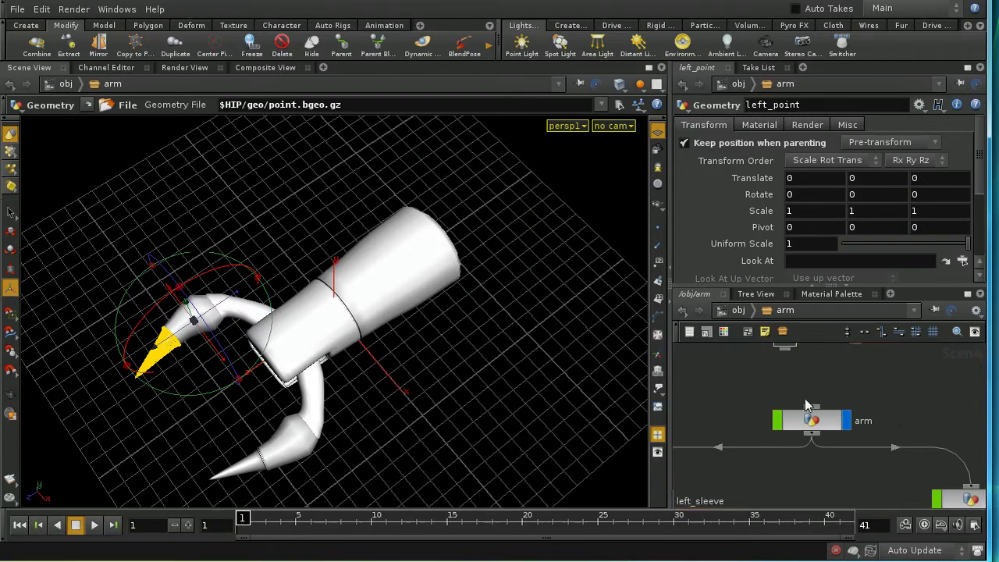
middle_drag(810, 363, 813, 415)
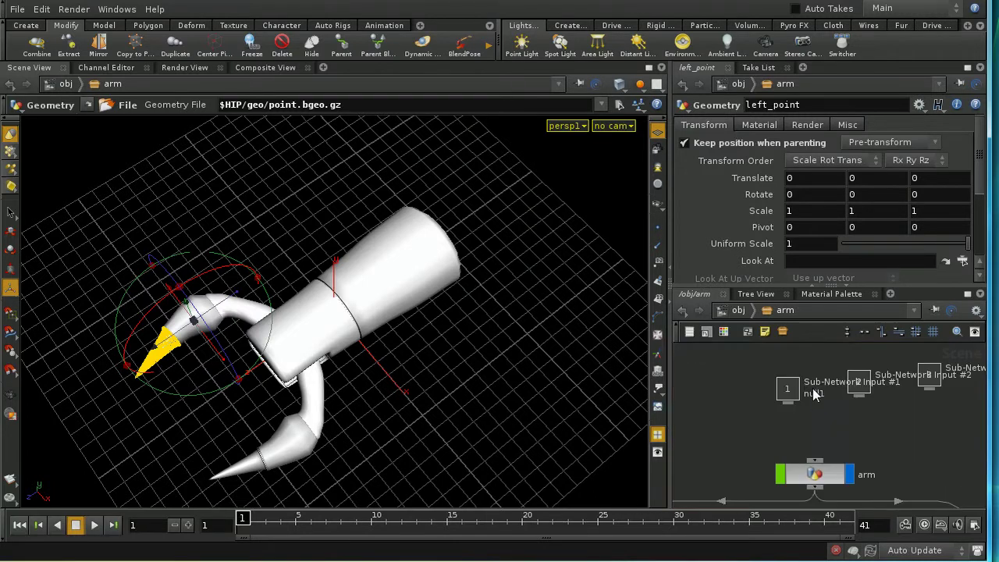
drag(792, 387, 819, 463)
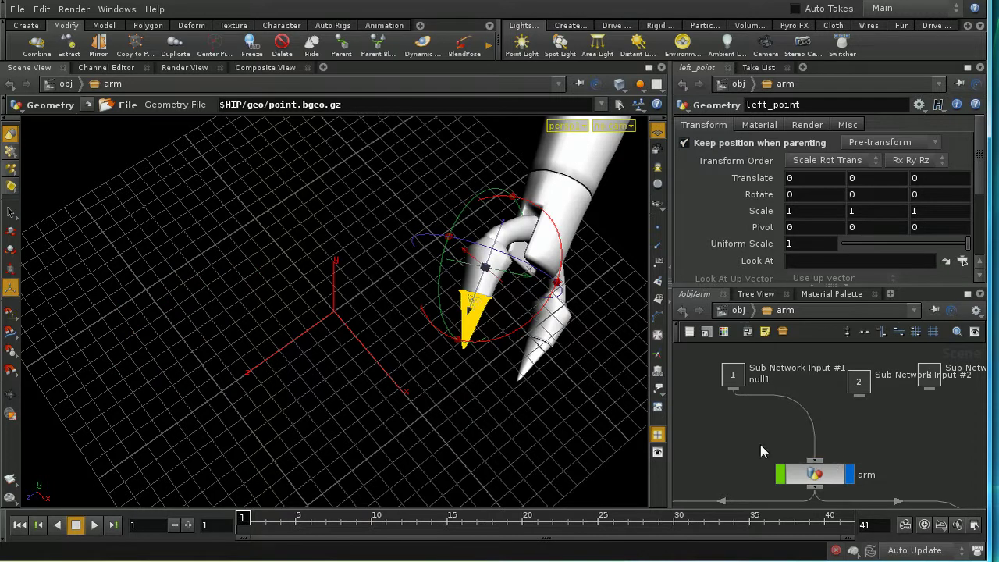
key(ctrl+z)
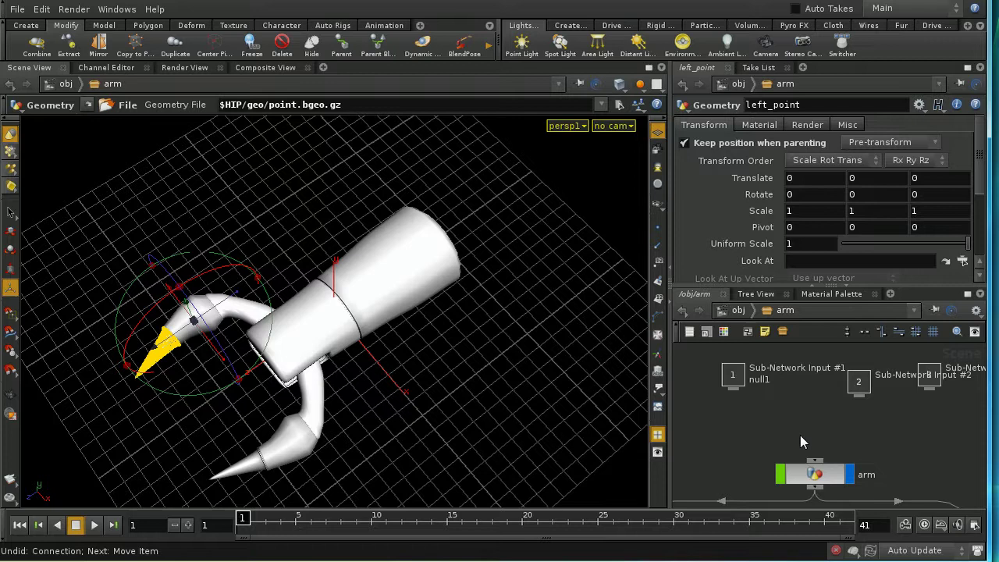
click(737, 310)
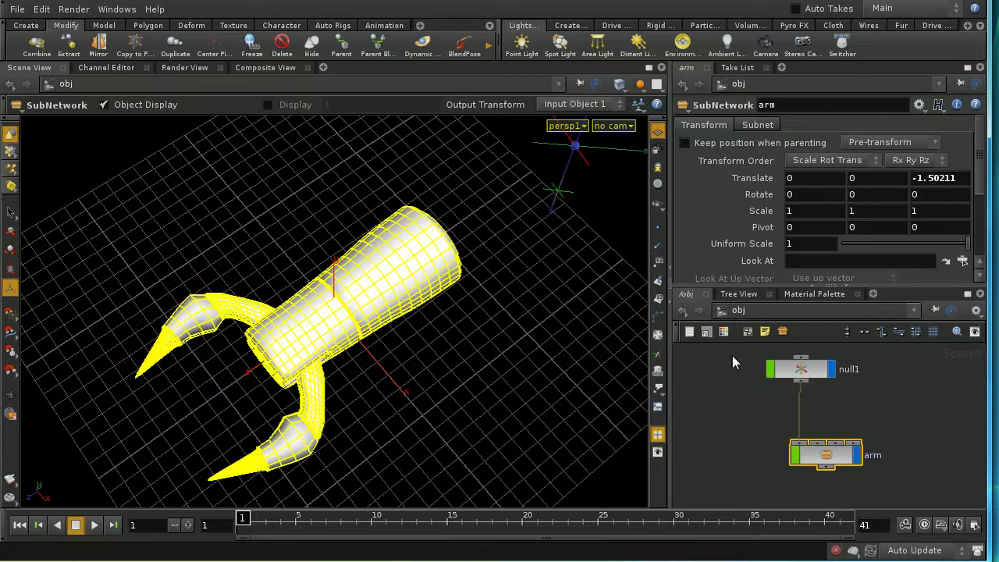
drag(733, 355, 914, 412)
Delete null1 and wire Sub-Network Input #1 into the arm node inside the subnet
key(Delete)
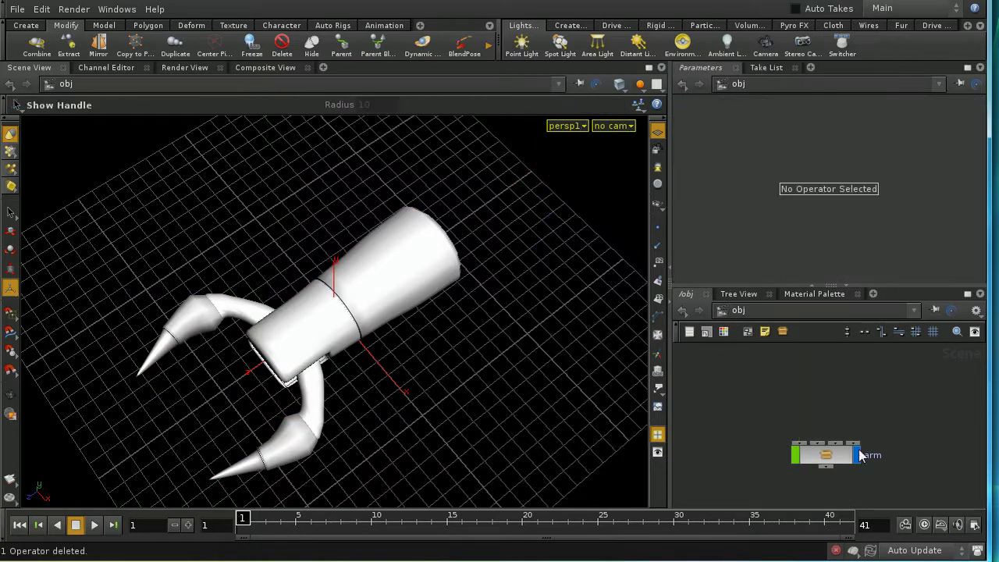
click(826, 455)
double_click(825, 455)
drag(732, 389, 815, 460)
key(u)
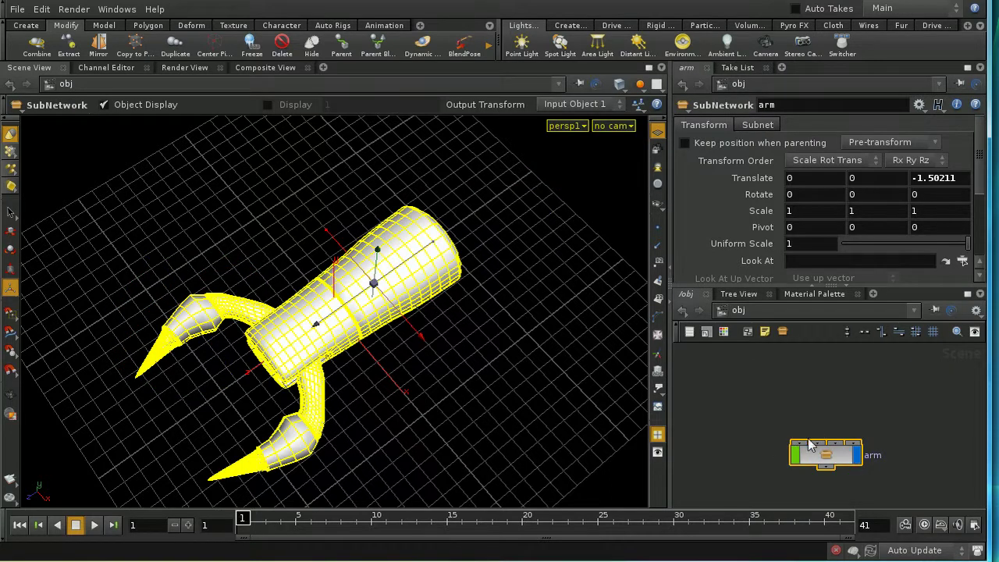
Add a new Float parameter to arm's Transform folder in the parameter interface editor
click(826, 457)
click(920, 106)
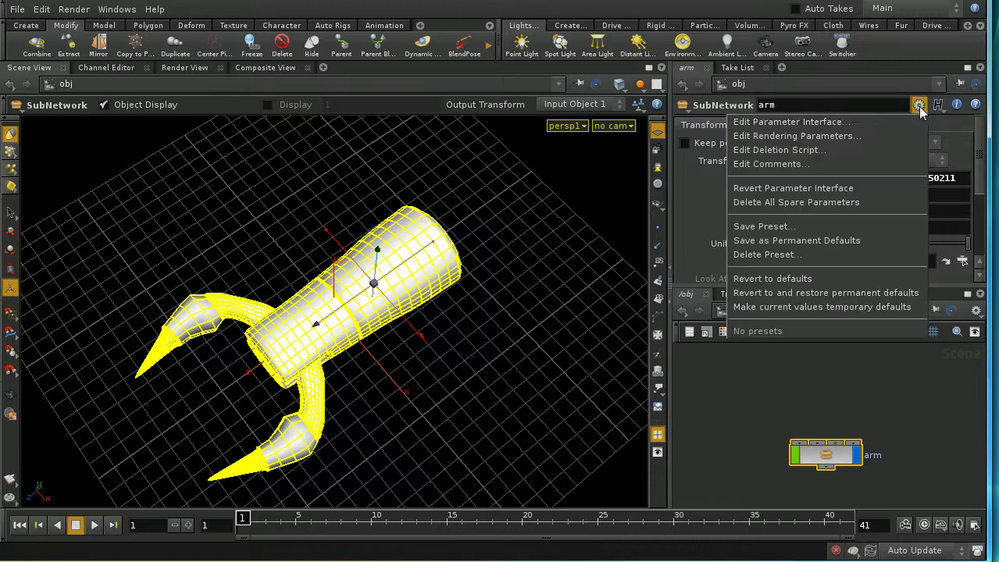
click(871, 121)
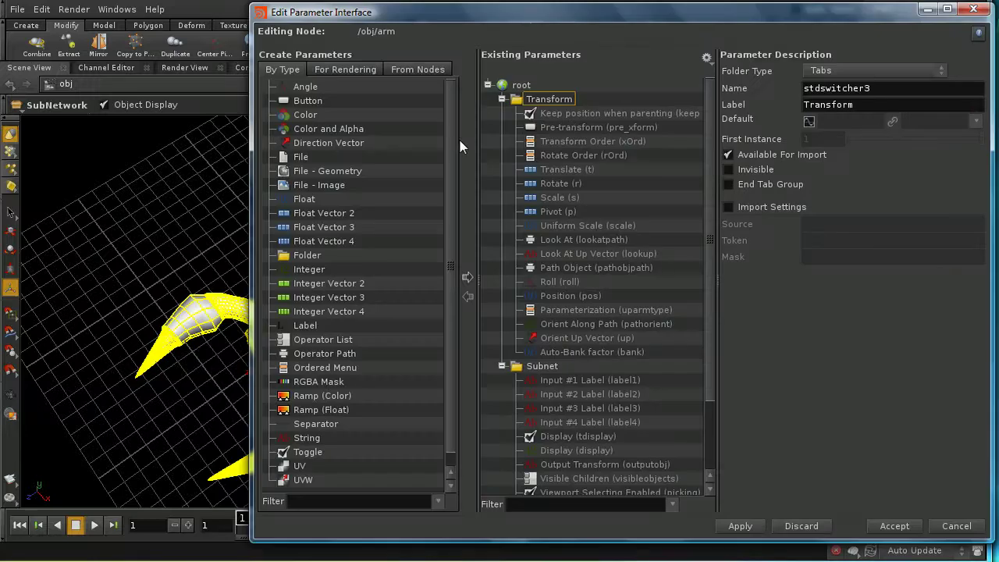
click(306, 204)
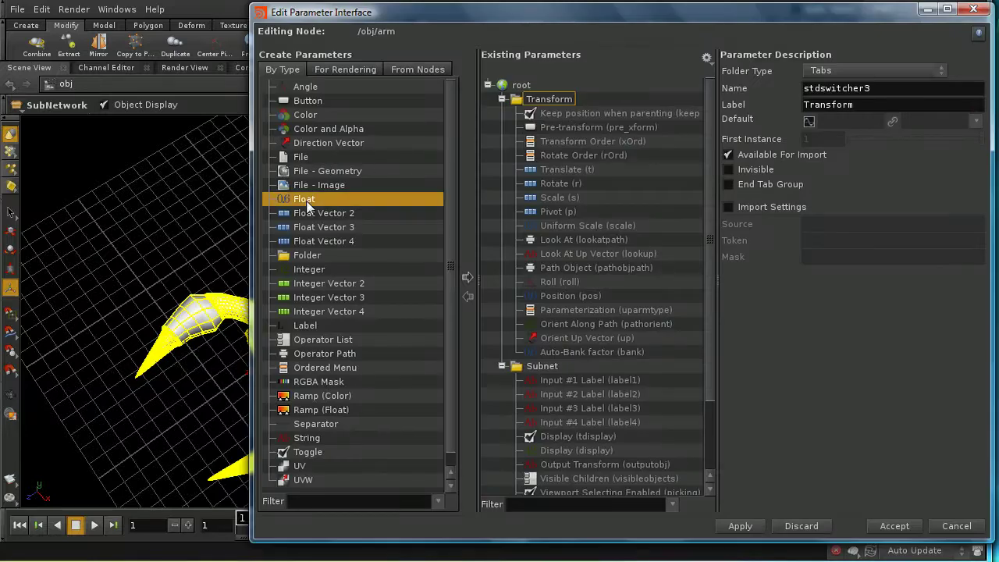
drag(308, 205, 568, 364)
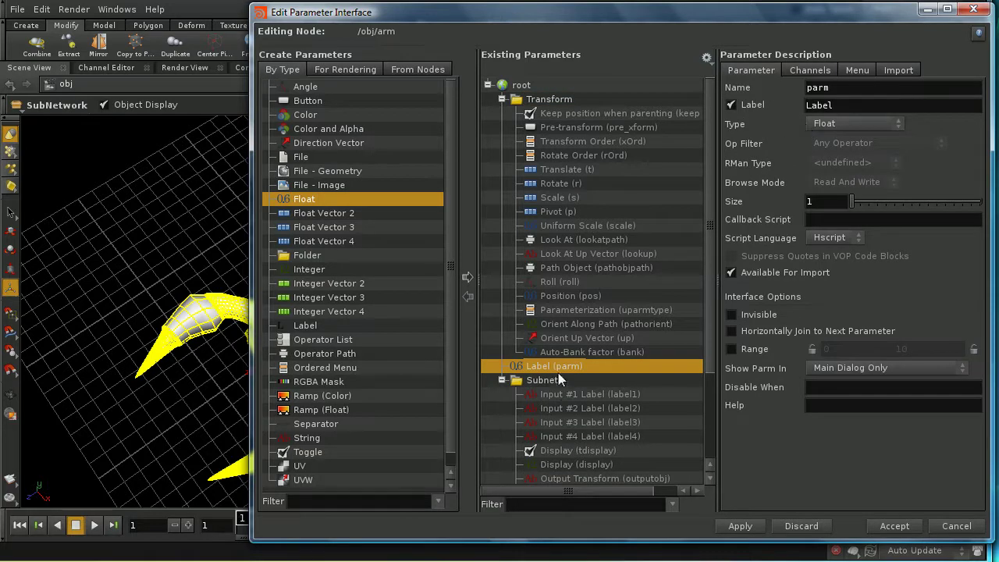
drag(556, 364, 549, 100)
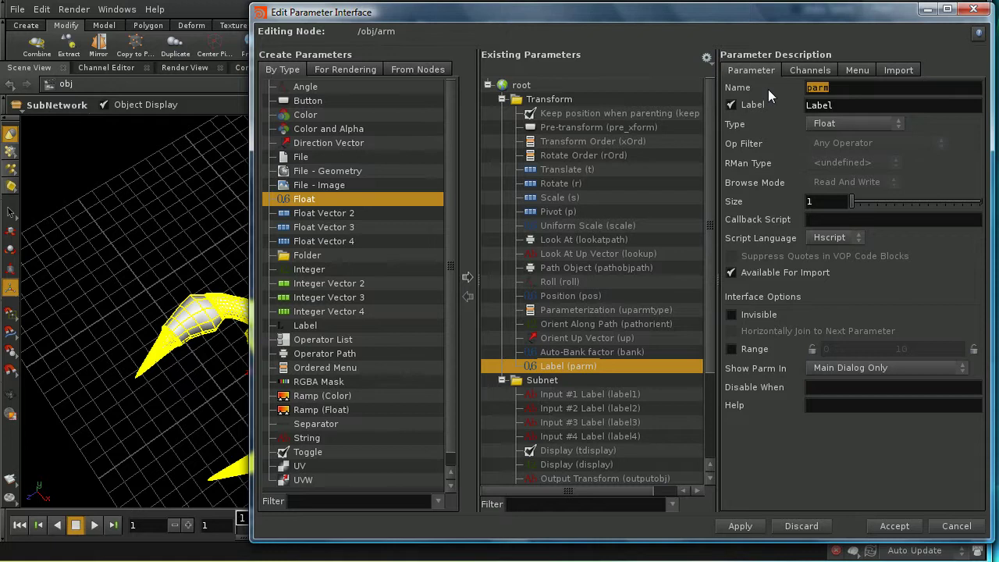
Name the parameter close, label it Close, give it range -20 to 20, and accept
text(close)
key(Tab)
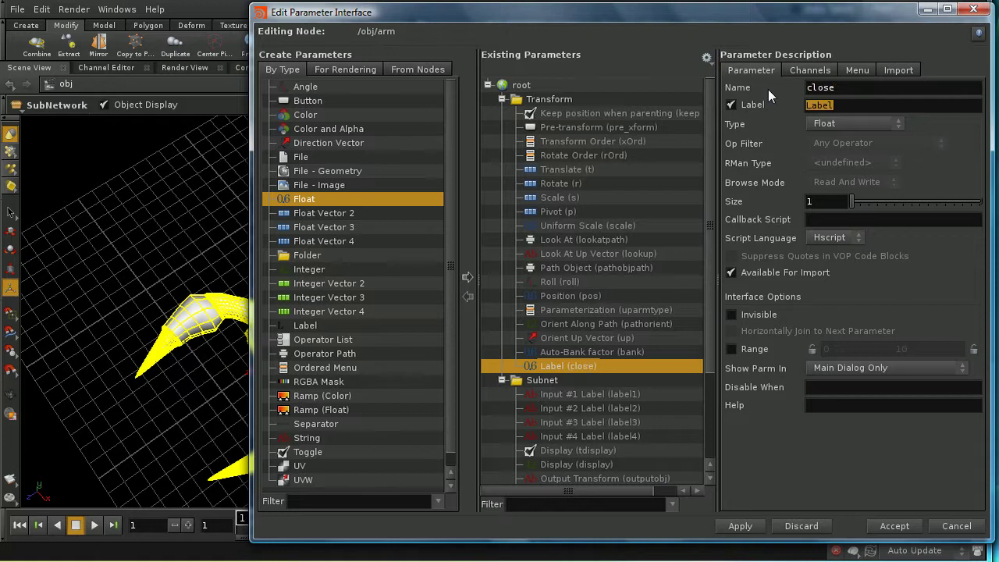
text(Close)
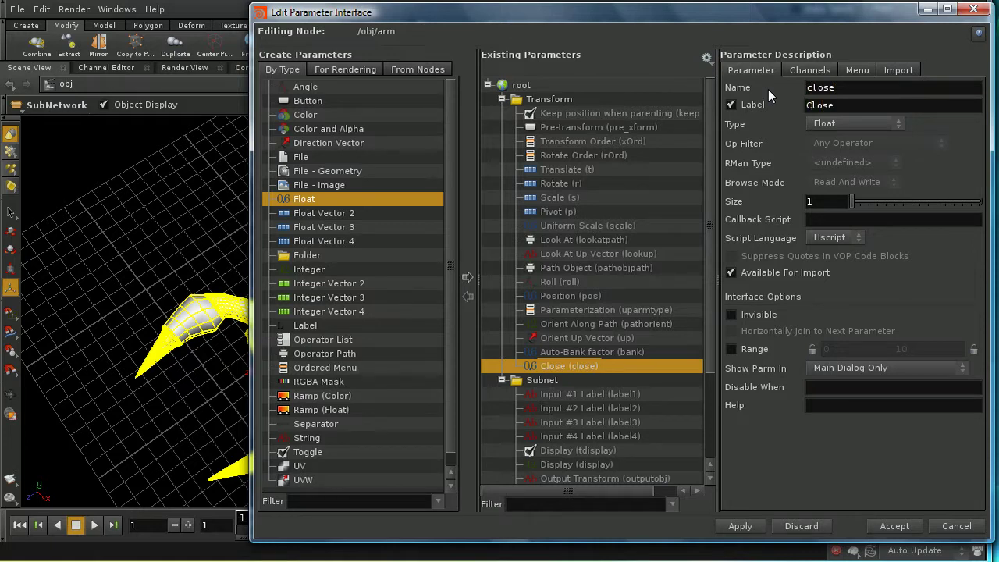
click(731, 349)
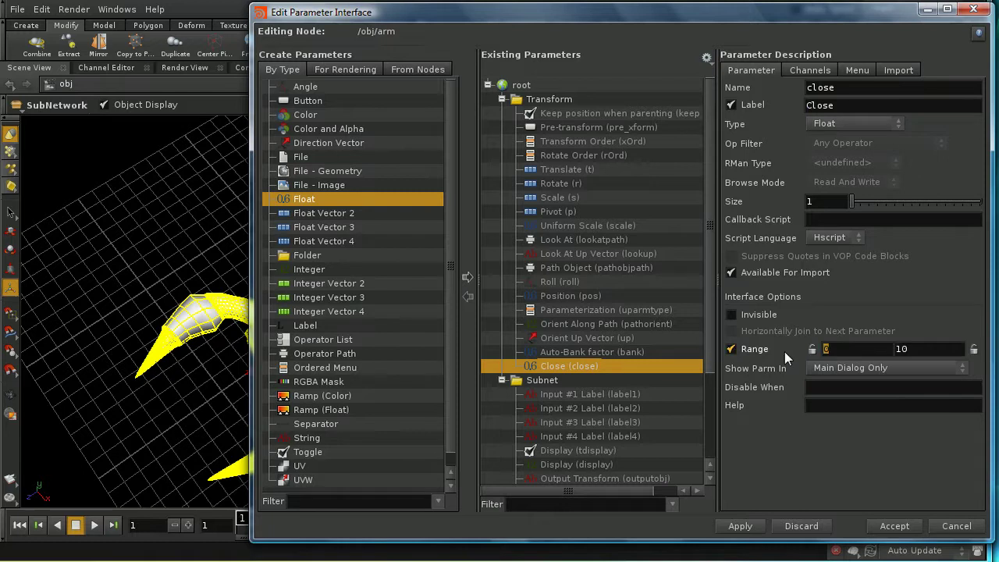
text(-20)
key(Tab)
text(20)
click(811, 74)
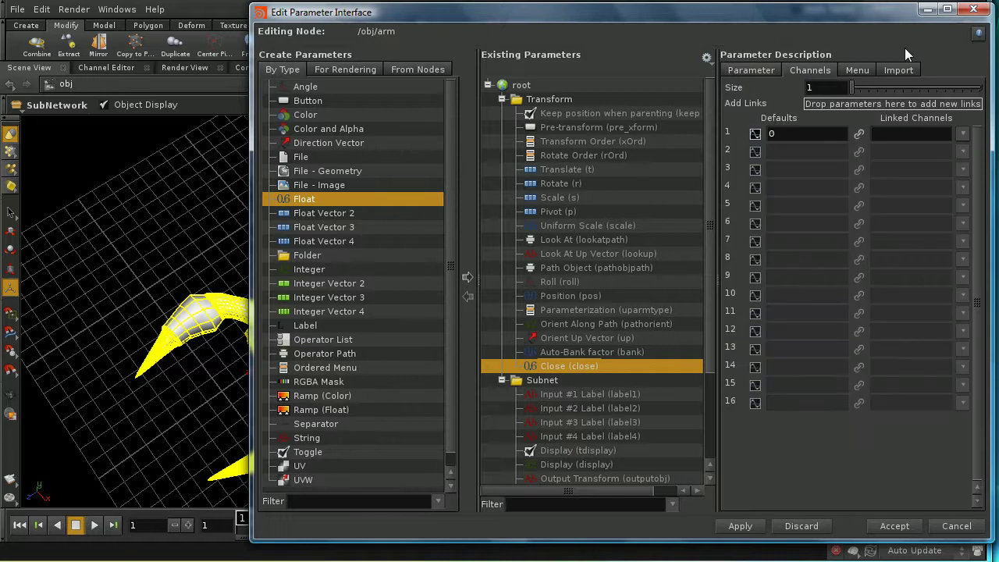
click(896, 526)
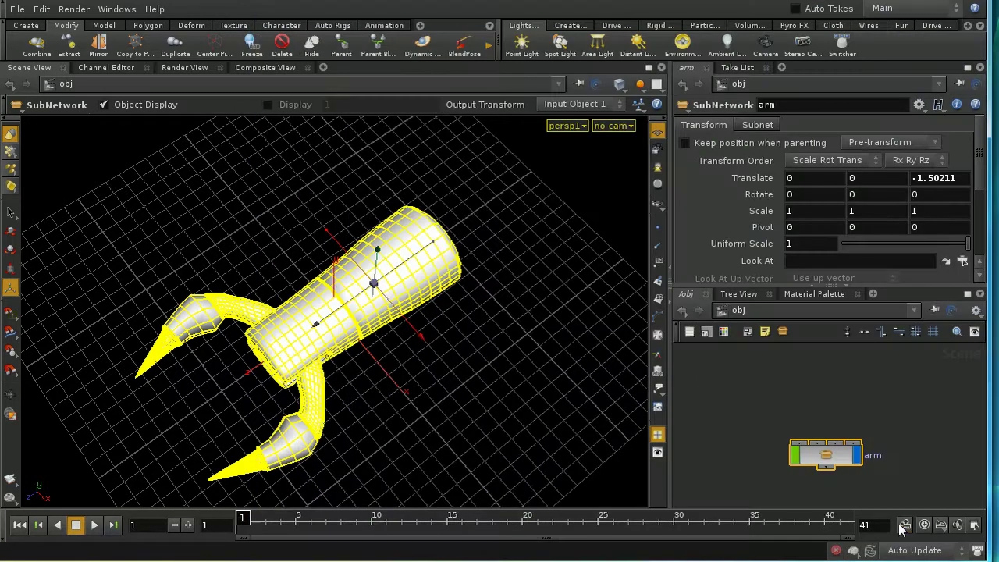
Copy the Close parameter and paste it as a relative reference into left_sleeve's Rotate Y
click(978, 197)
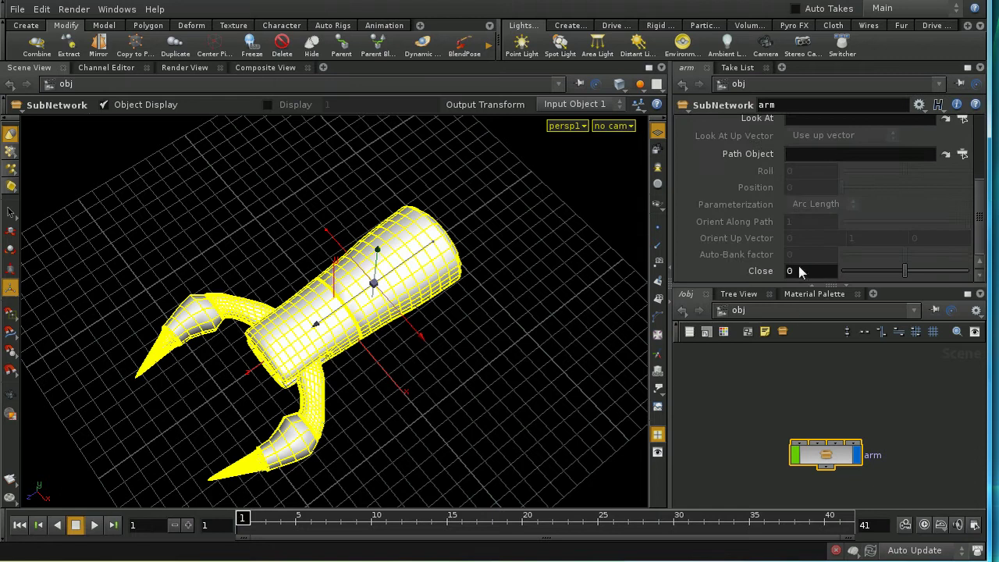
right_click(754, 268)
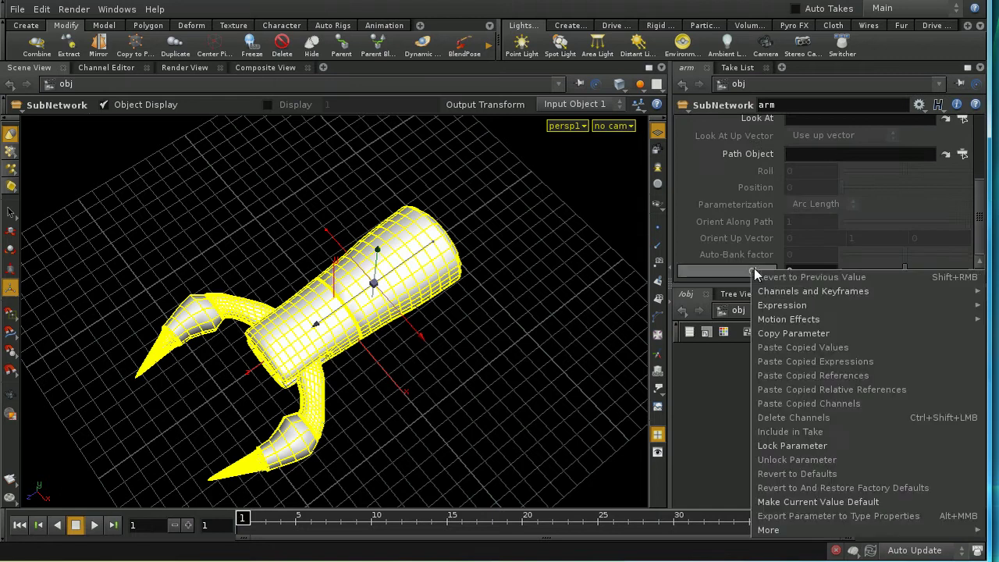
click(778, 334)
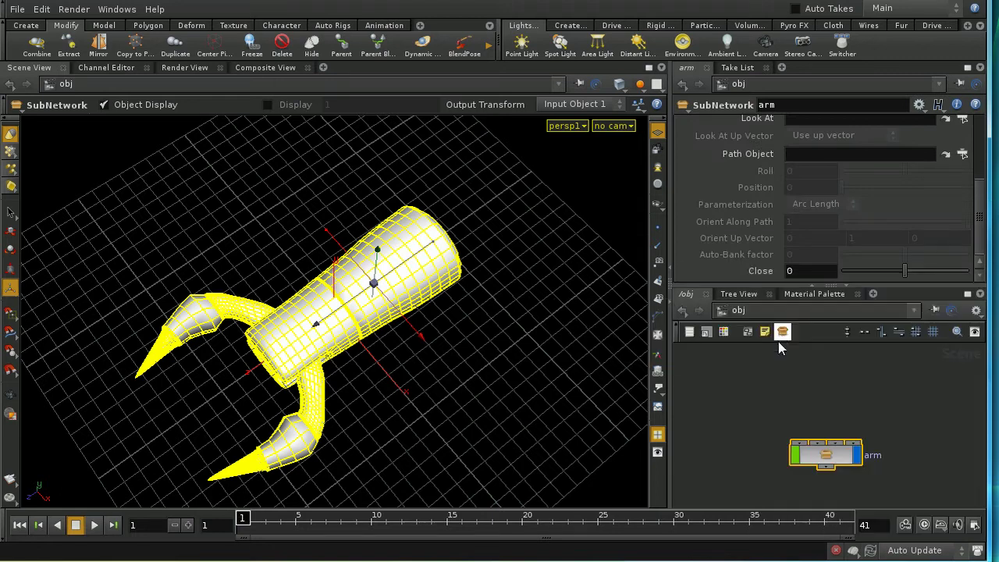
double_click(827, 457)
middle_drag(889, 482, 854, 466)
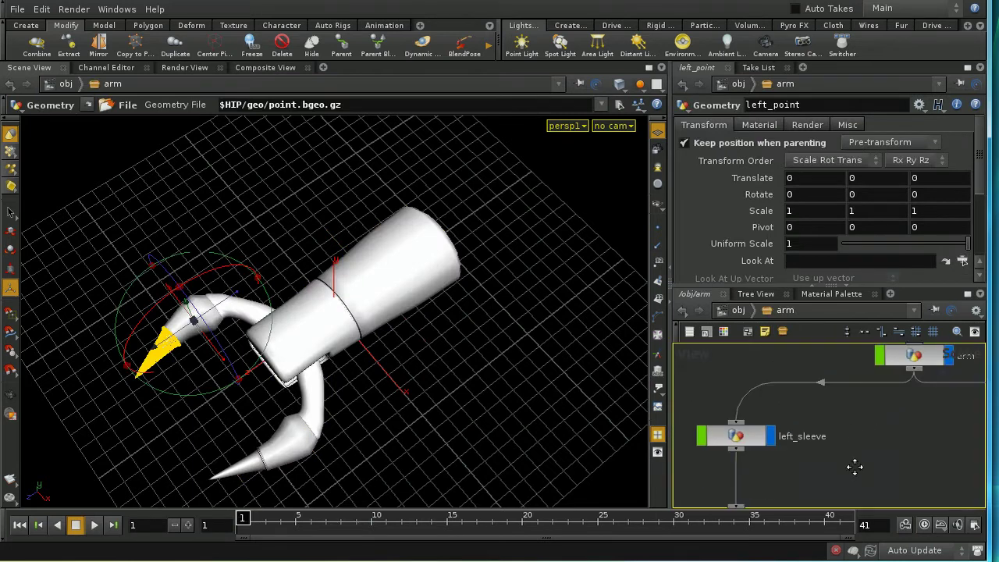
click(746, 436)
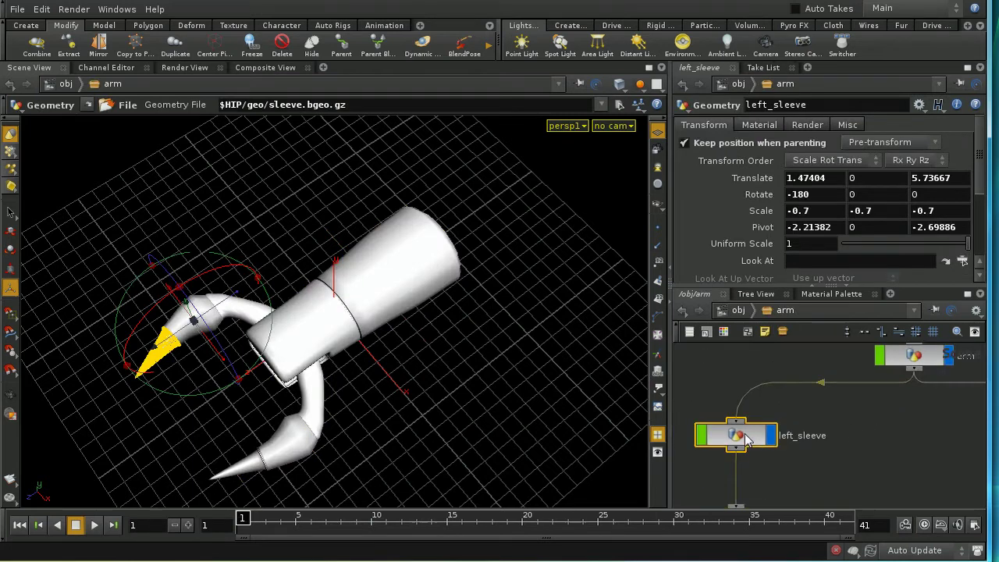
right_click(864, 197)
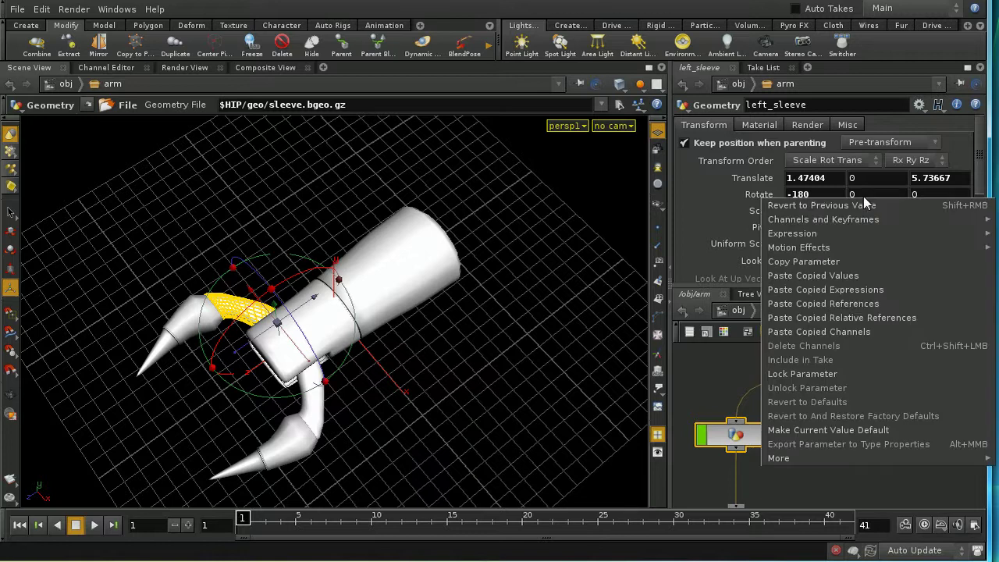
click(867, 277)
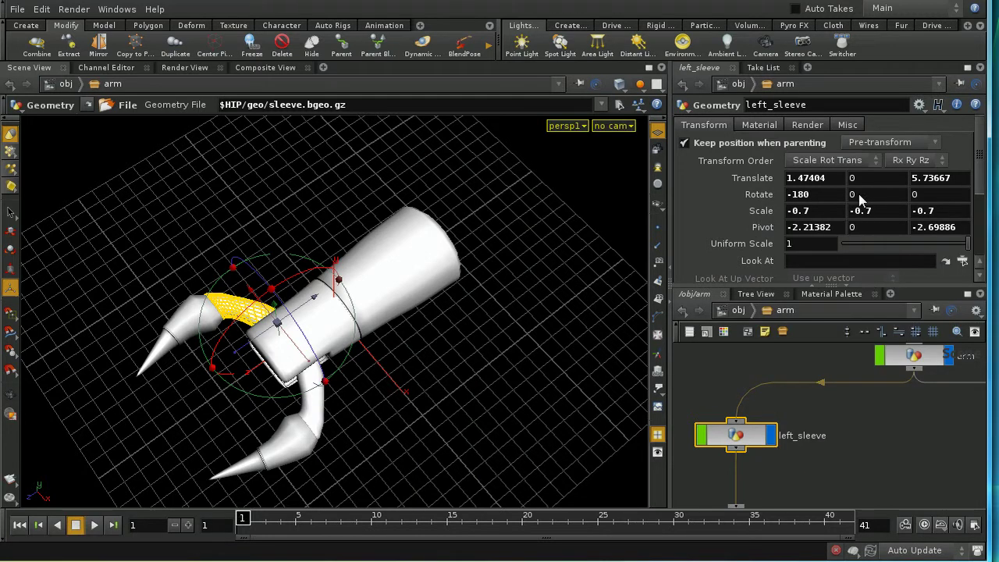
right_click(859, 192)
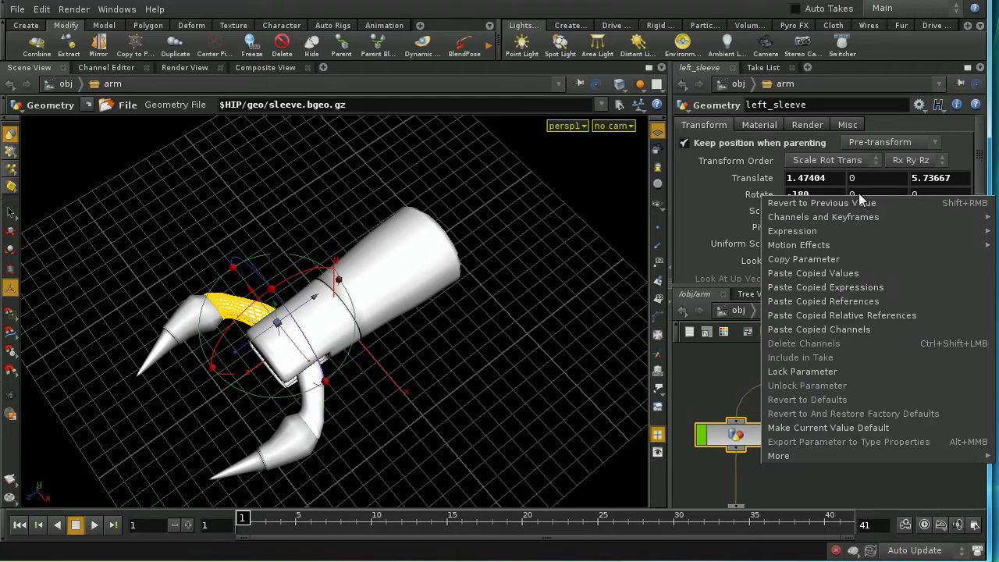
click(863, 315)
Link right_sleeve's Rotate Y to the arm's Close value as well
middle_drag(893, 458, 781, 446)
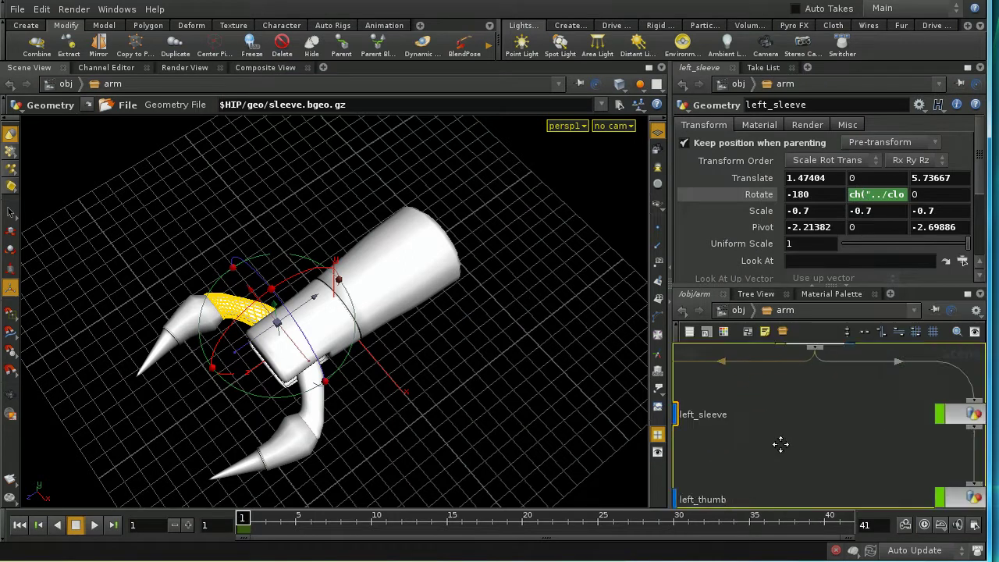
click(948, 419)
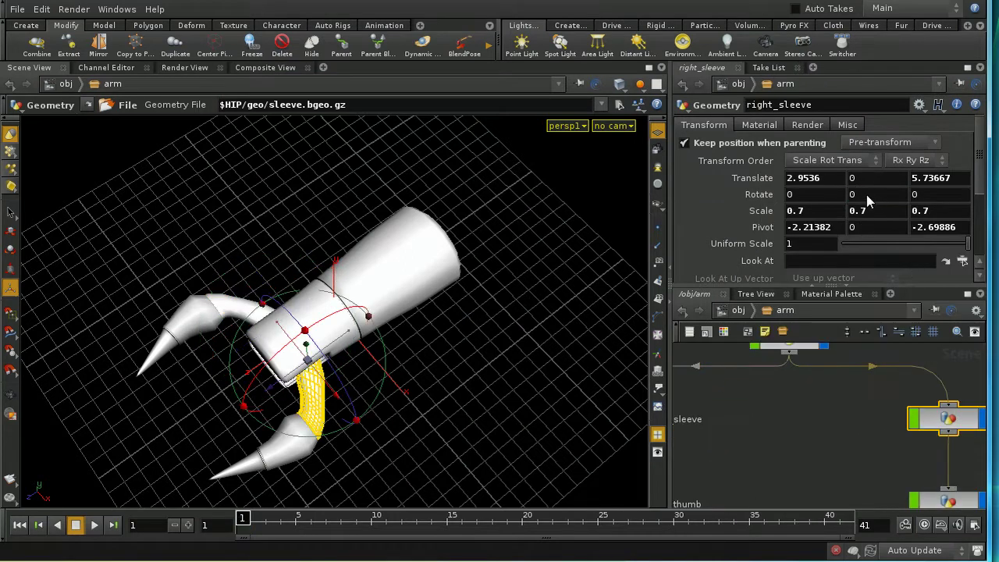
right_click(867, 196)
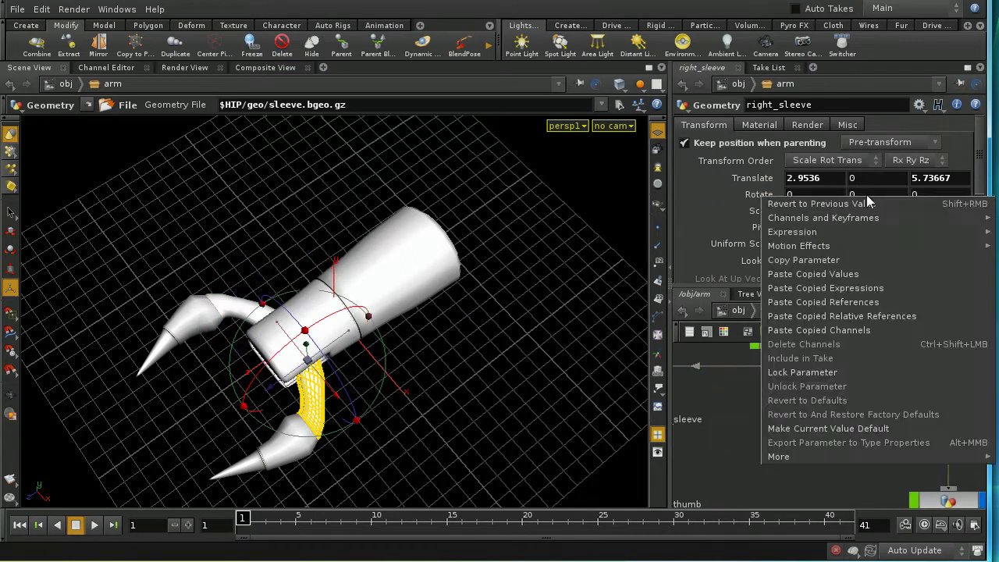
click(859, 316)
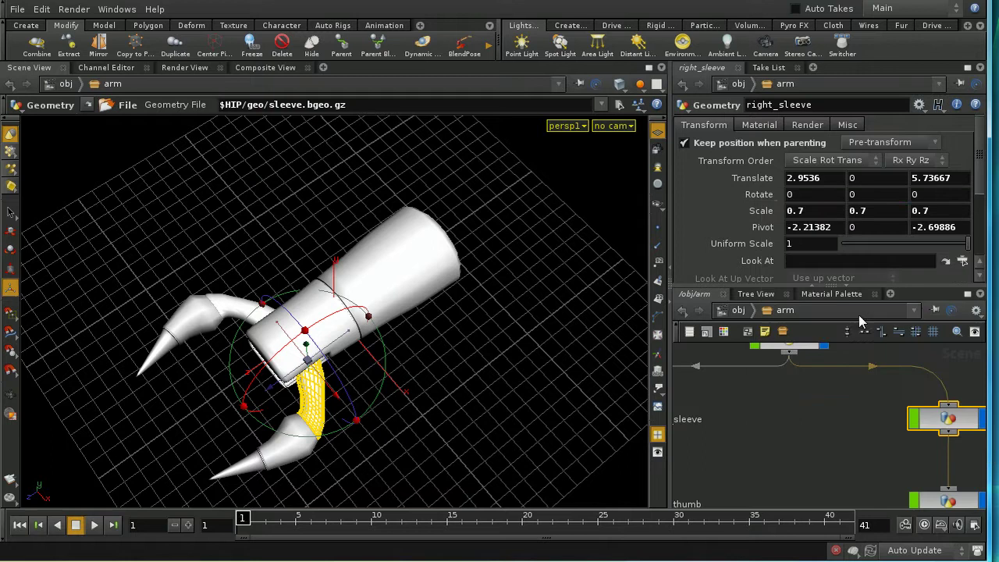
Test a Close value, then negate right_sleeve's Rotate Y to -ch("../close")
click(740, 310)
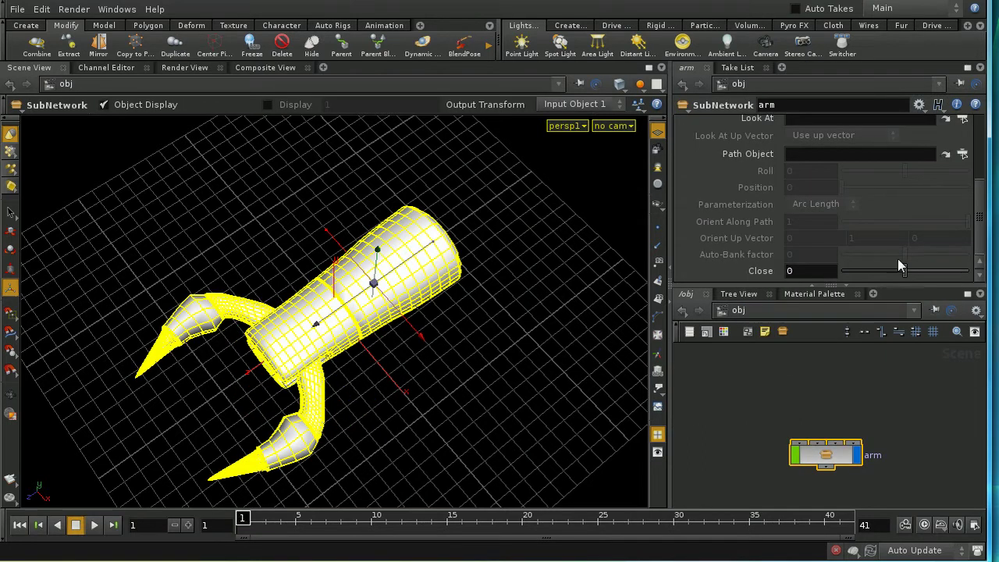
mouse_move(903, 273)
mouse_down()
mouse_move(856, 272)
mouse_move(964, 273)
mouse_move(882, 272)
mouse_move(927, 279)
mouse_move(883, 278)
mouse_move(899, 286)
mouse_up()
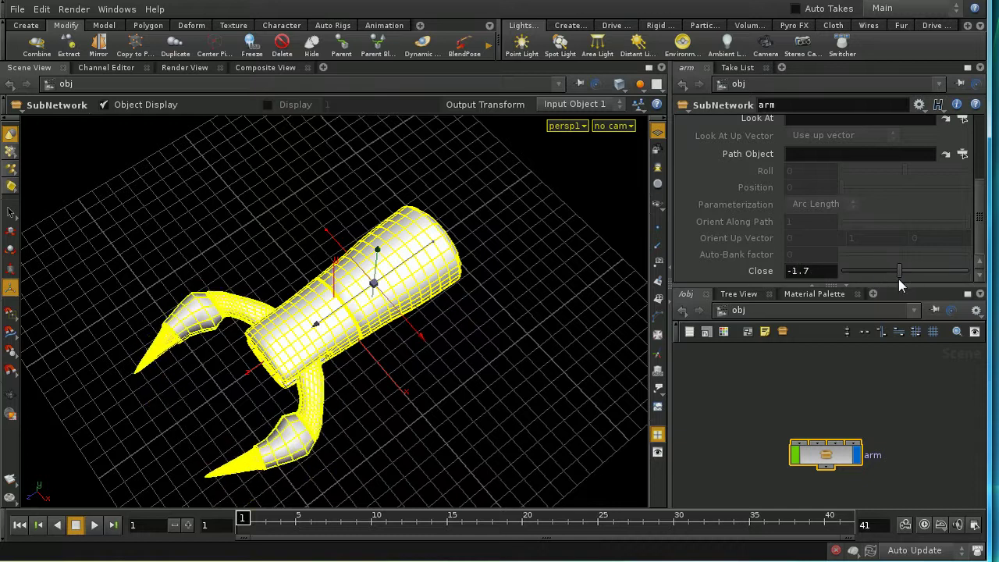
double_click(826, 453)
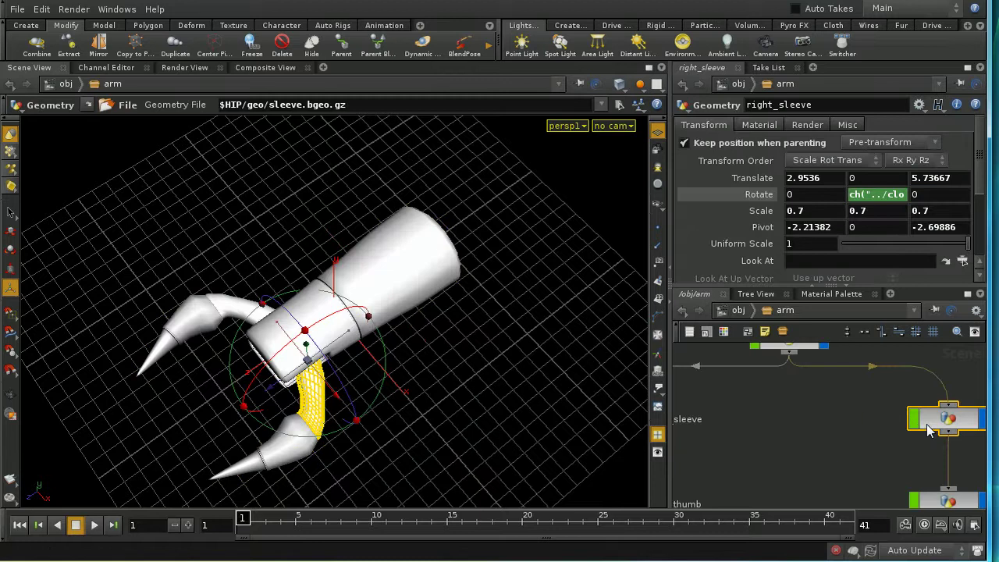
click(853, 195)
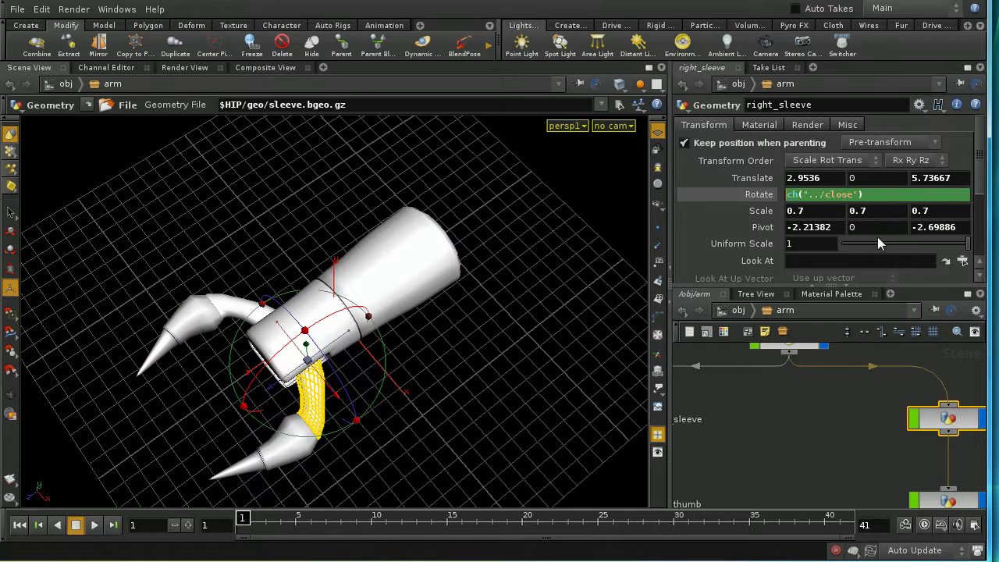
key(Return)
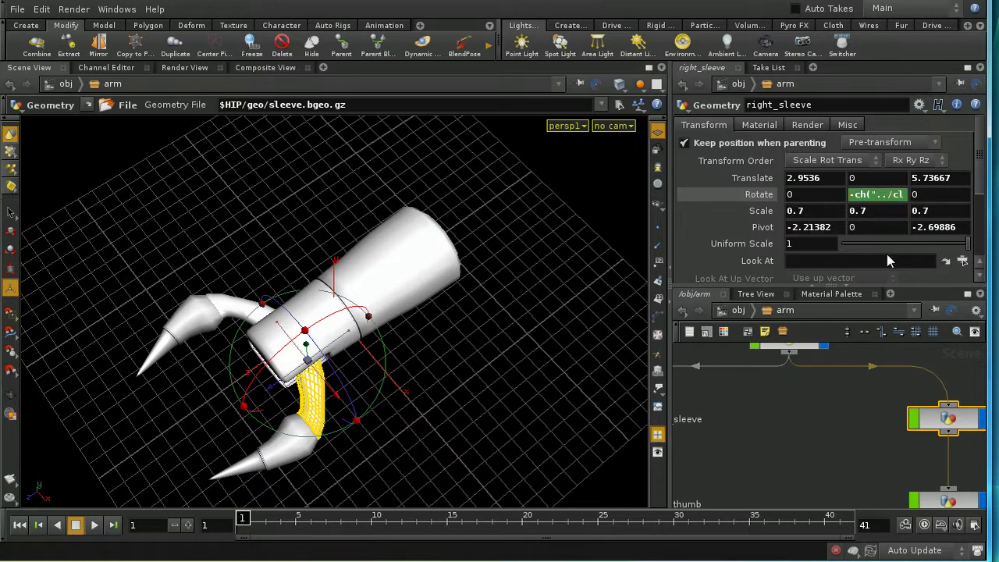
Raise the arm's Close value to 11.6 at object level and recentre the network view
key(u)
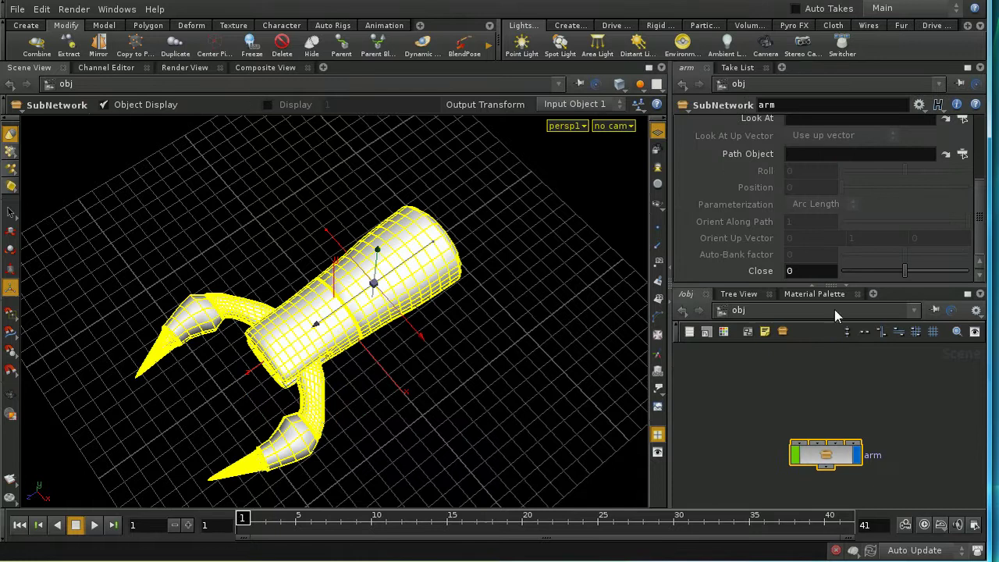
drag(906, 265, 945, 285)
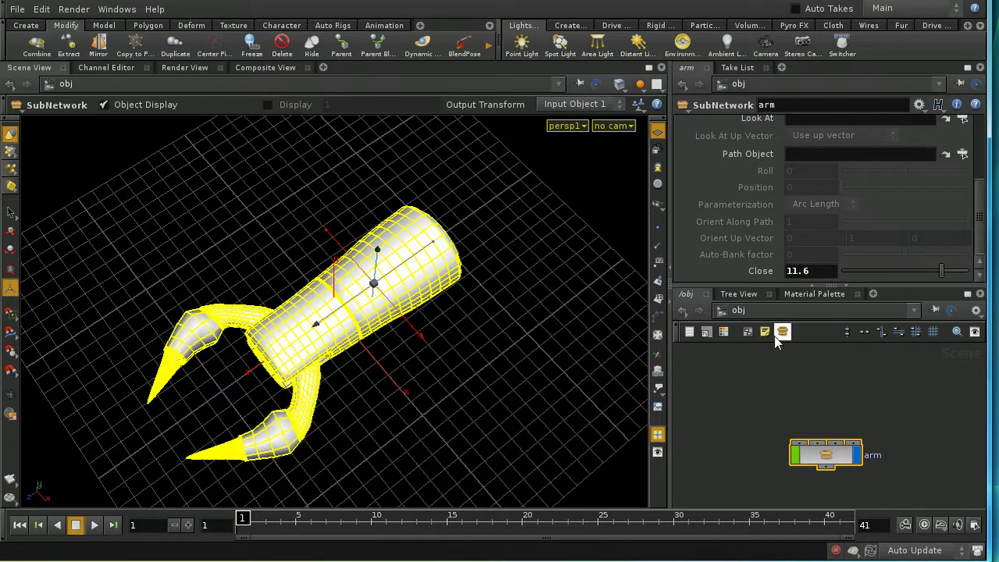
key(h)
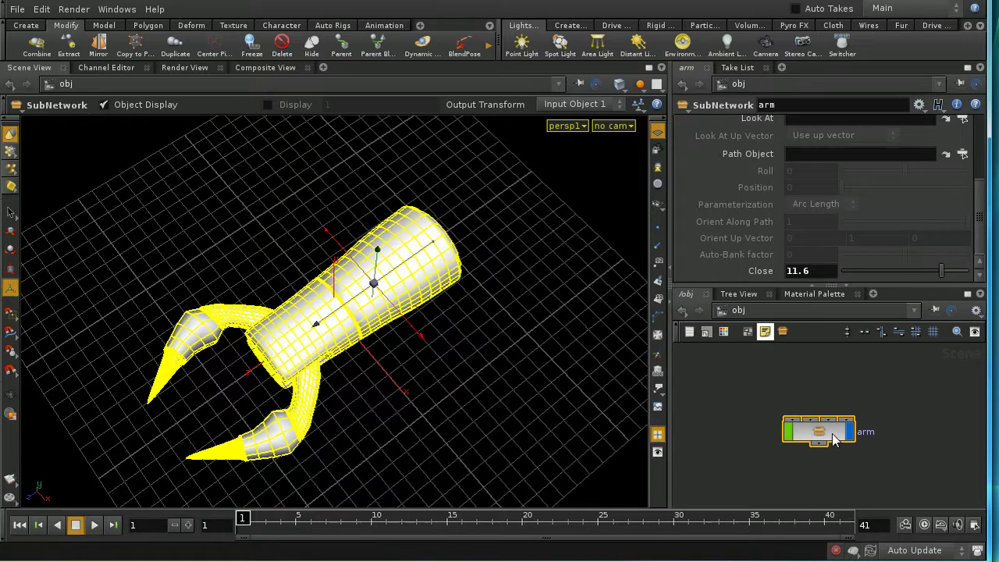
middle_drag(822, 364, 841, 414)
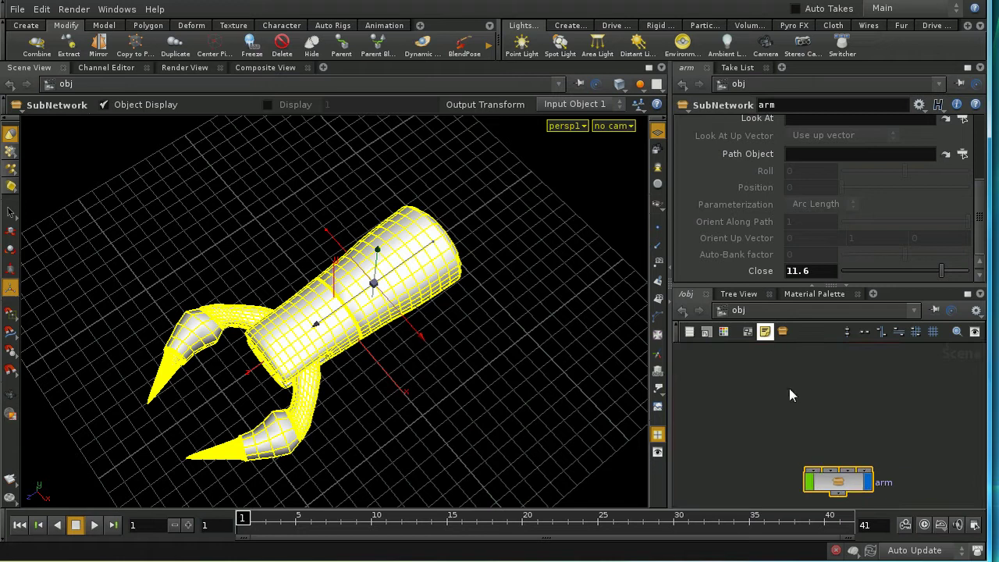
Stack the arm, seal and wire nodes in a column in the object network
key(h)
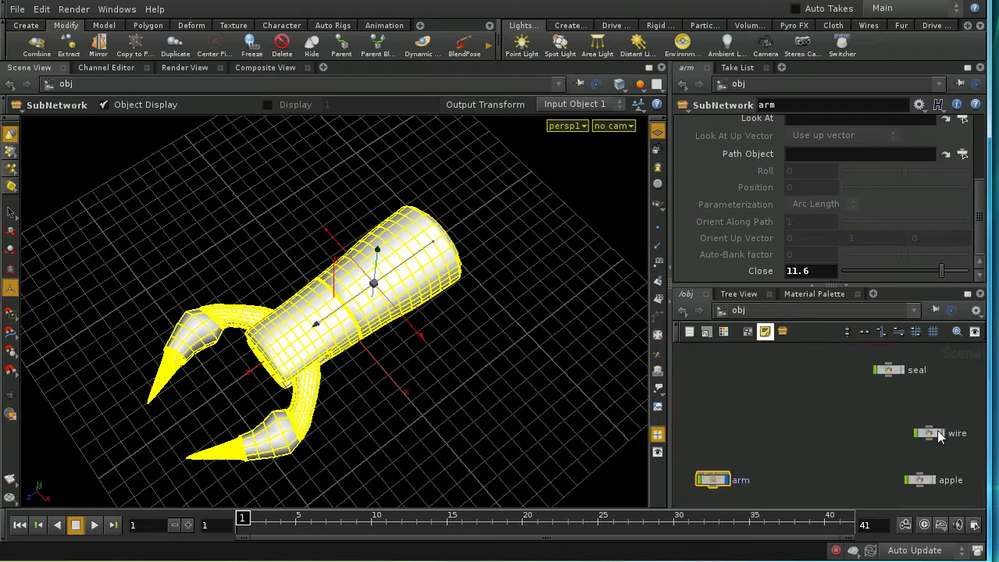
drag(939, 438, 817, 424)
drag(887, 369, 808, 375)
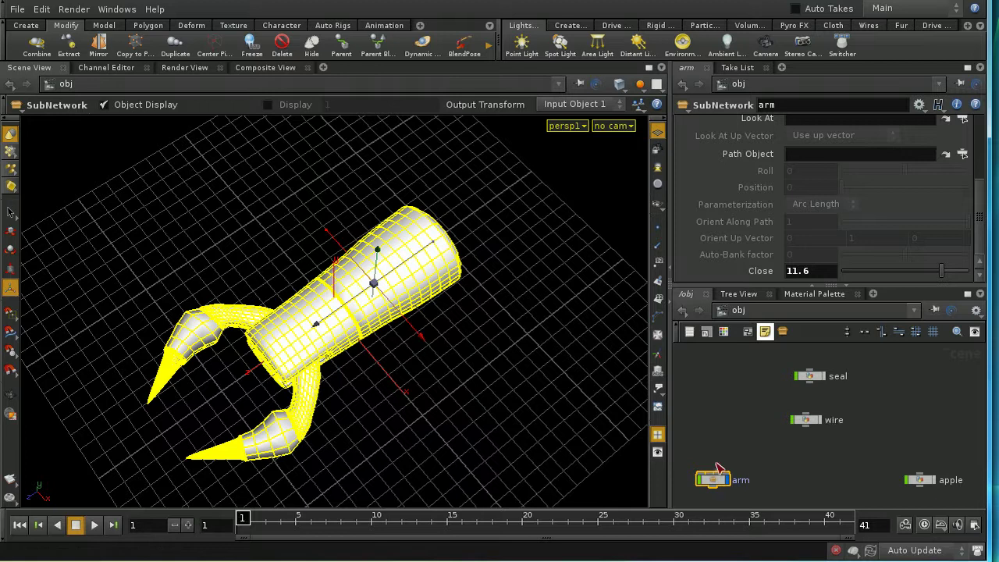
drag(720, 485, 732, 383)
drag(815, 378, 725, 381)
mouse_move(804, 417)
mouse_down()
mouse_move(728, 444)
mouse_move(731, 422)
mouse_up()
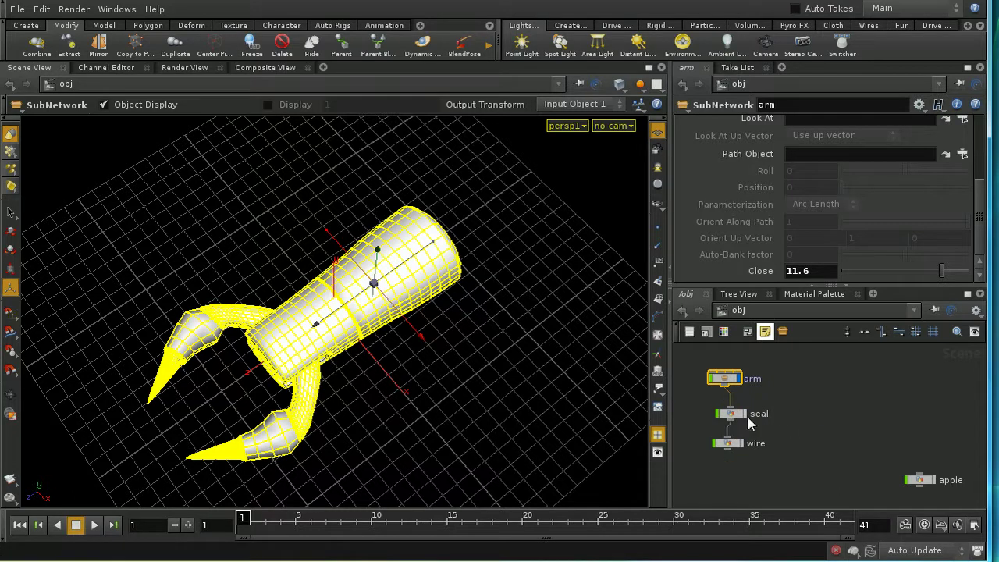
Turn on display of the seal and wire objects and swing the arm to a new orientation
click(742, 413)
click(741, 444)
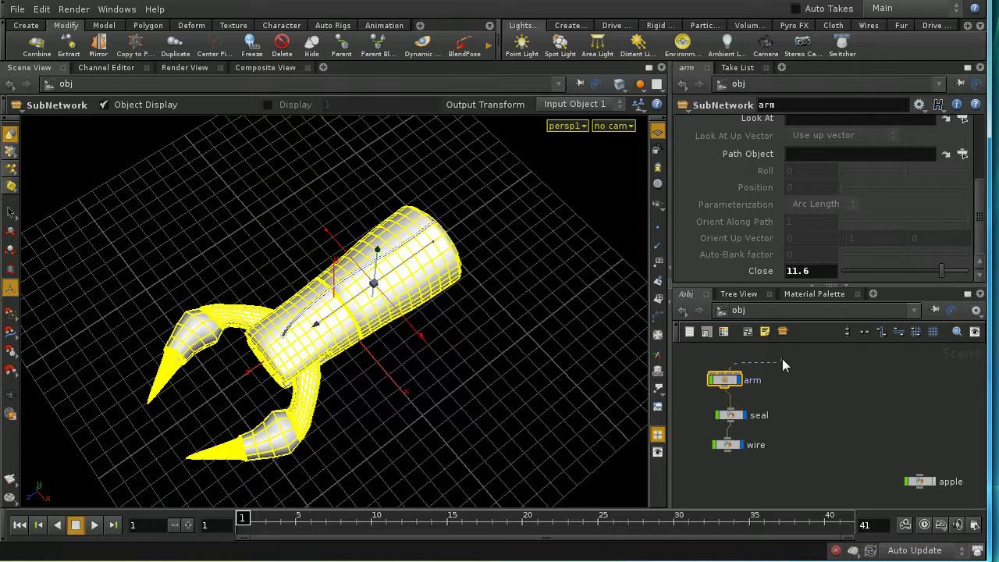
click(727, 381)
drag(349, 308, 499, 314)
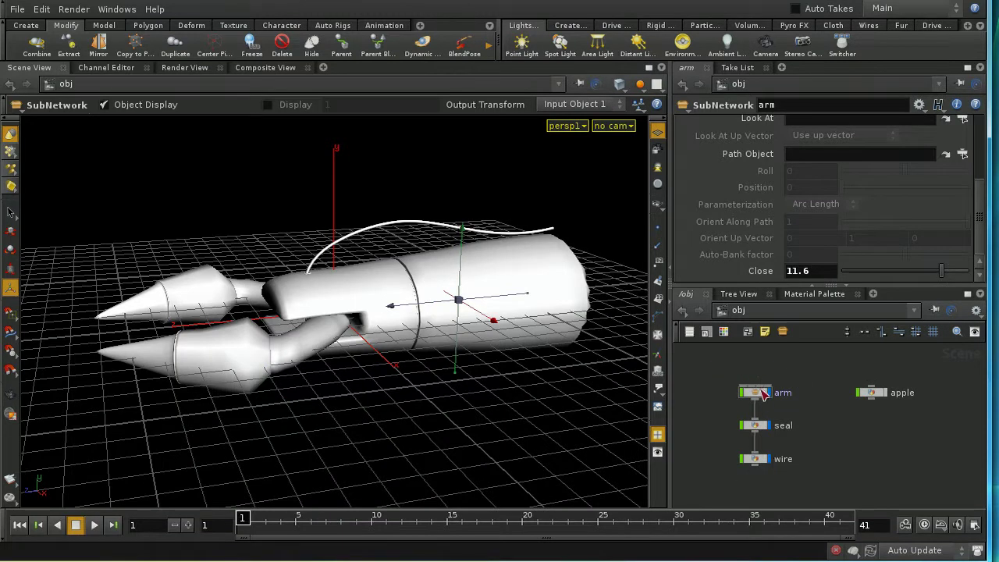
Inspect the arm subnet's left and right parts, then return to object level and deselect
double_click(752, 391)
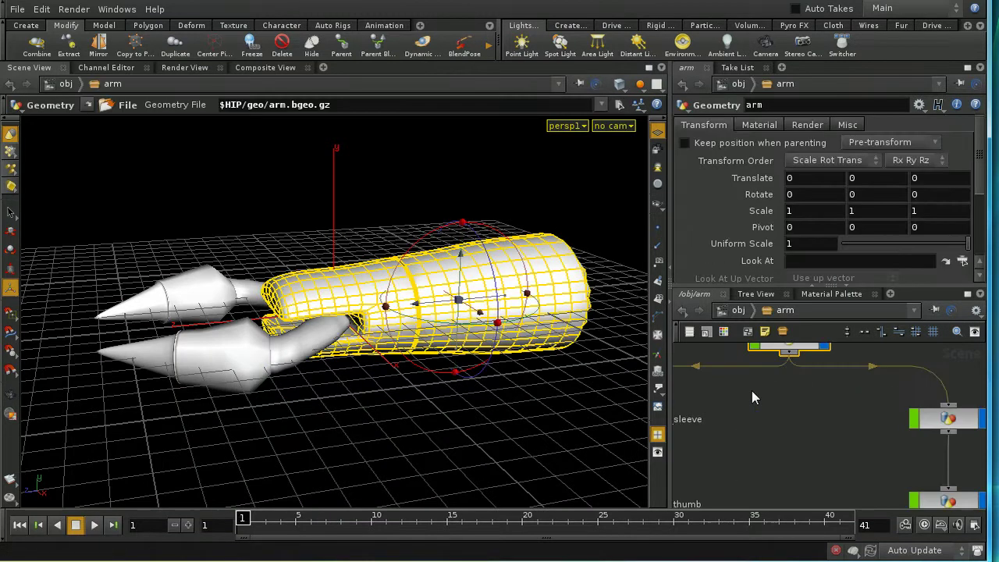
key(h)
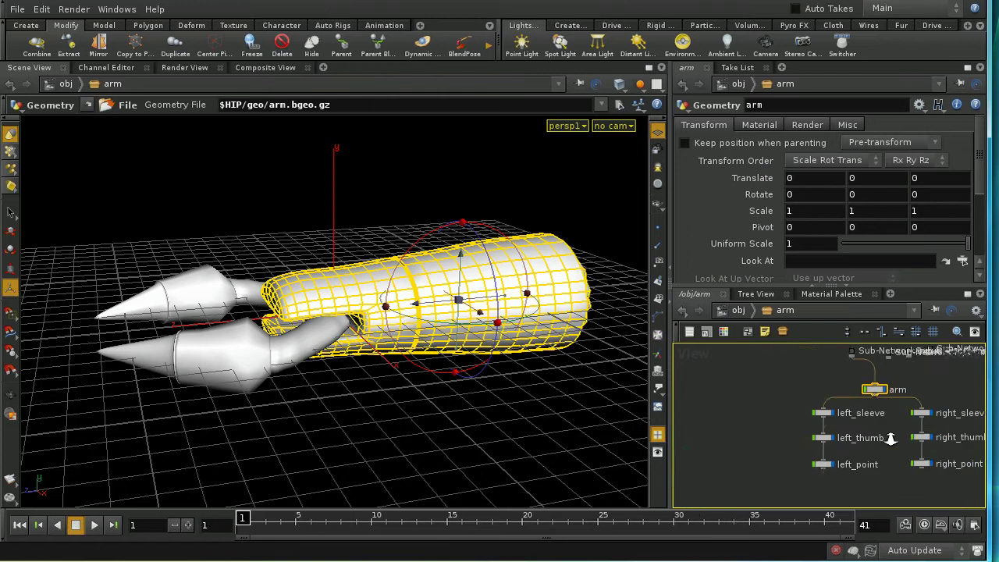
click(742, 310)
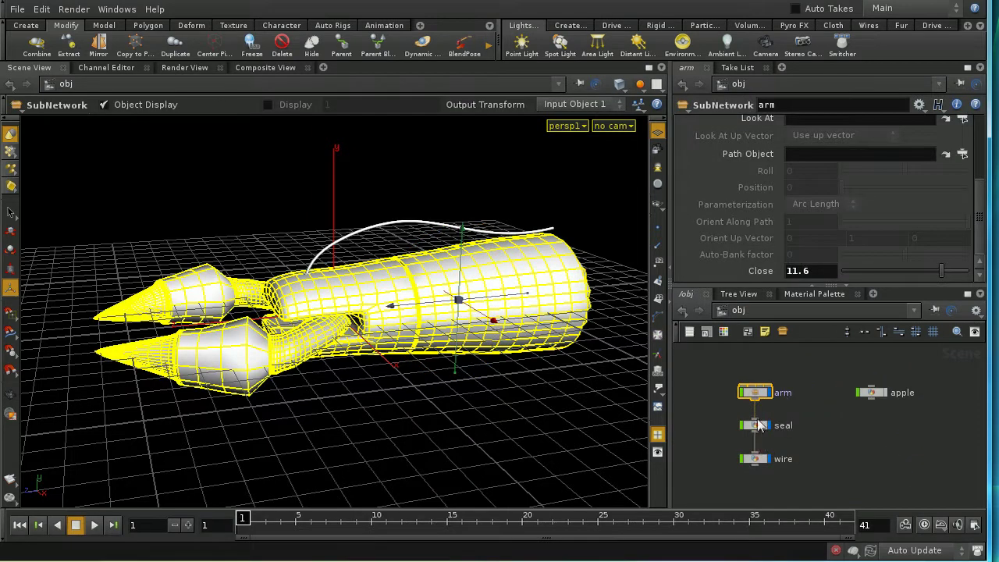
click(862, 439)
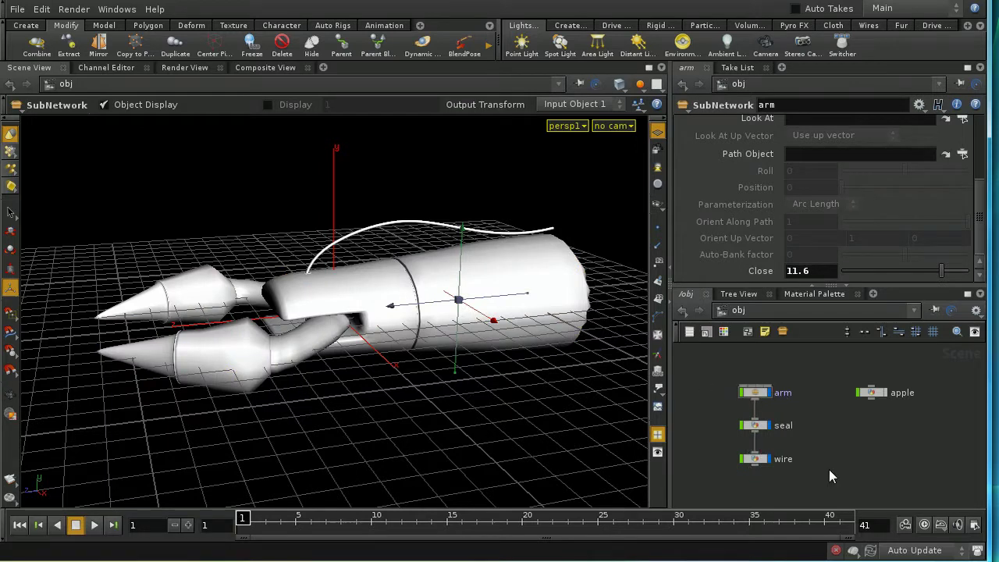
Create a Fetch parenting node, fetch1, in the object network
middle_drag(829, 469, 818, 463)
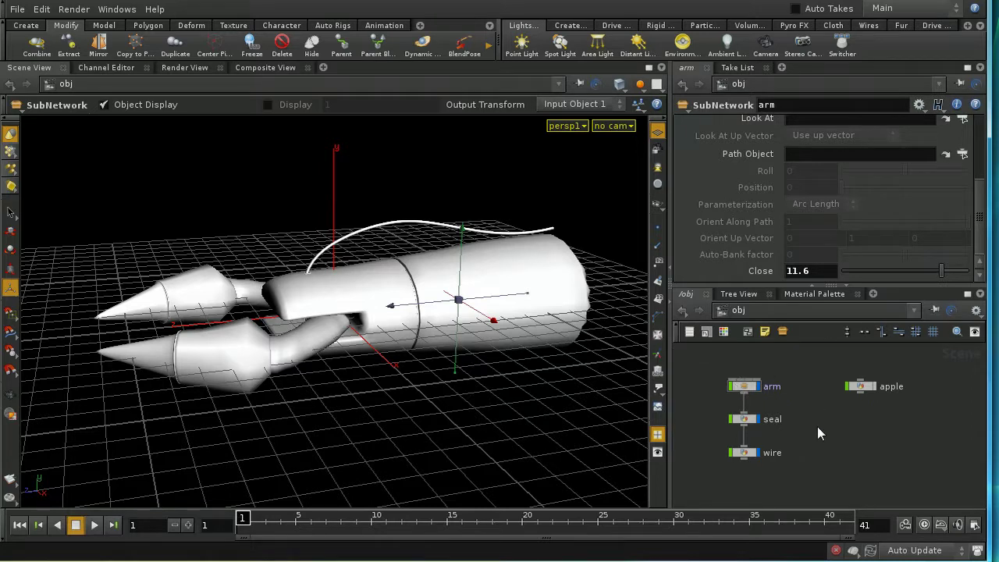
key(Tab)
mouse_move(839, 483)
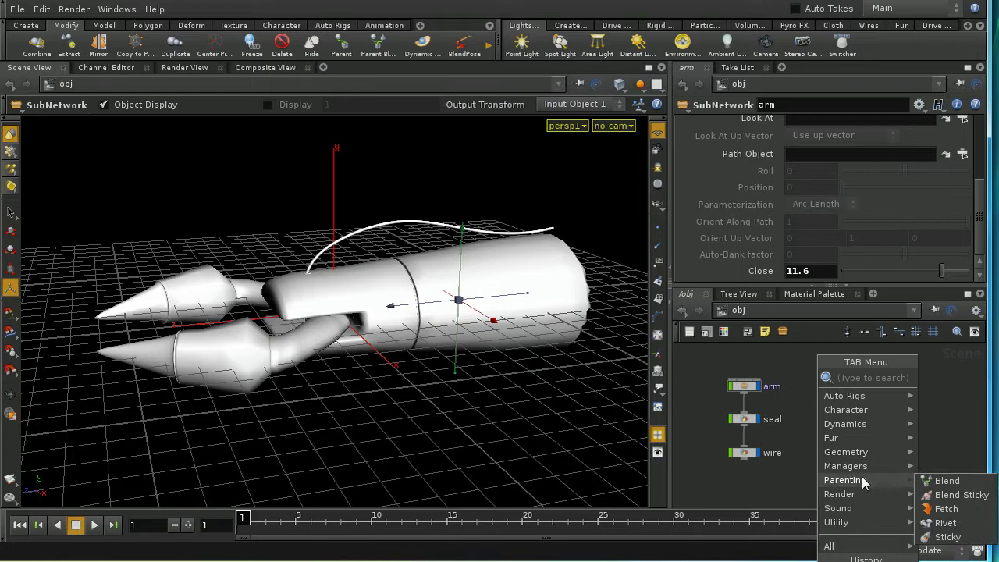
click(946, 508)
click(872, 434)
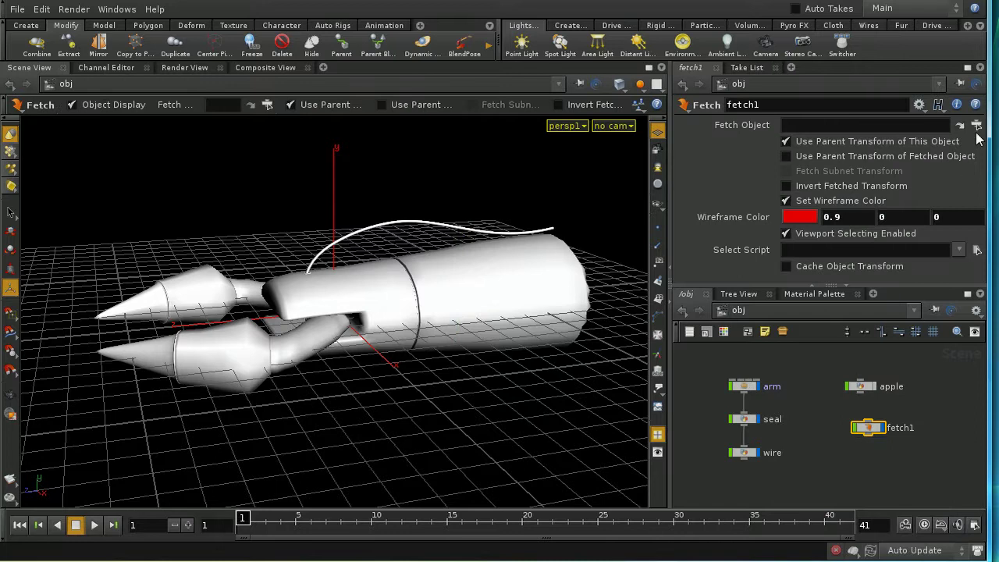
click(786, 141)
Set fetch1's Fetch Object to /obj/arm/left_point
double_click(744, 386)
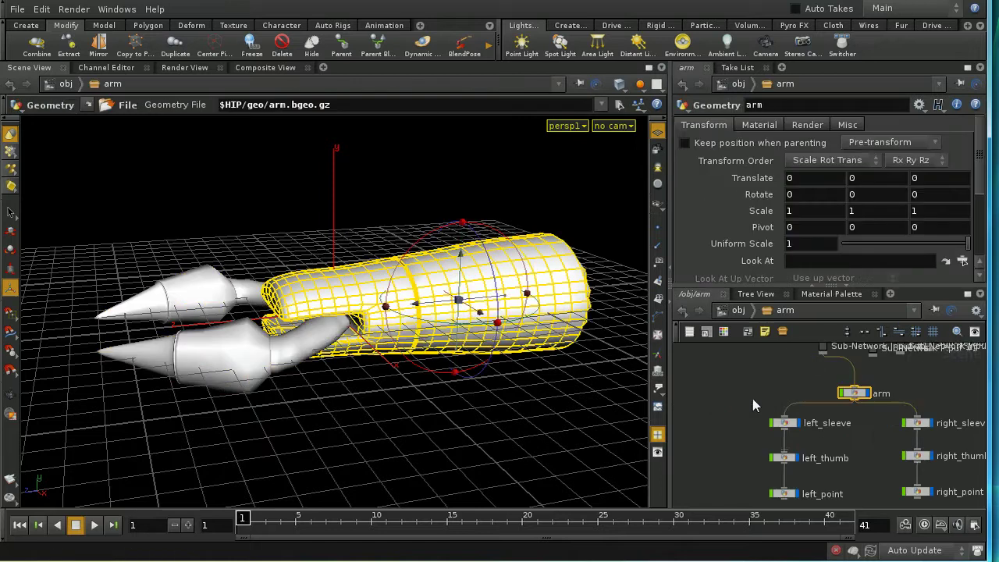
click(738, 310)
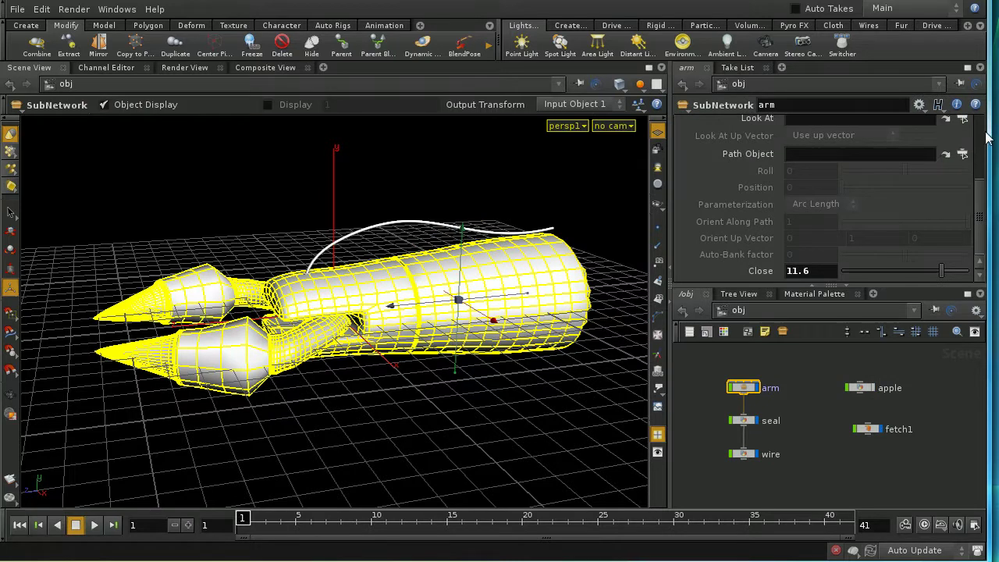
scroll(937, 219, up, 5)
click(900, 405)
click(866, 429)
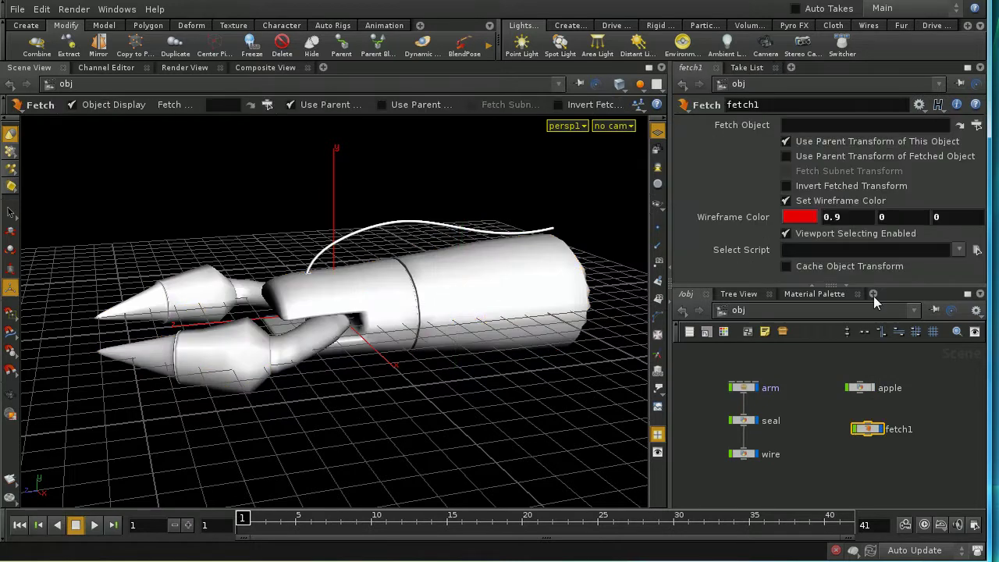
click(977, 125)
click(828, 157)
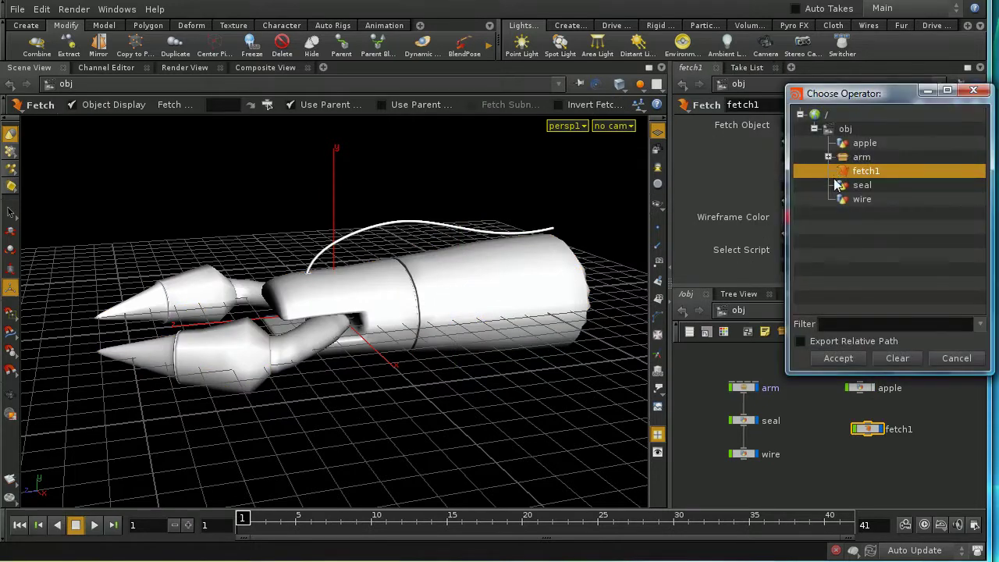
click(828, 157)
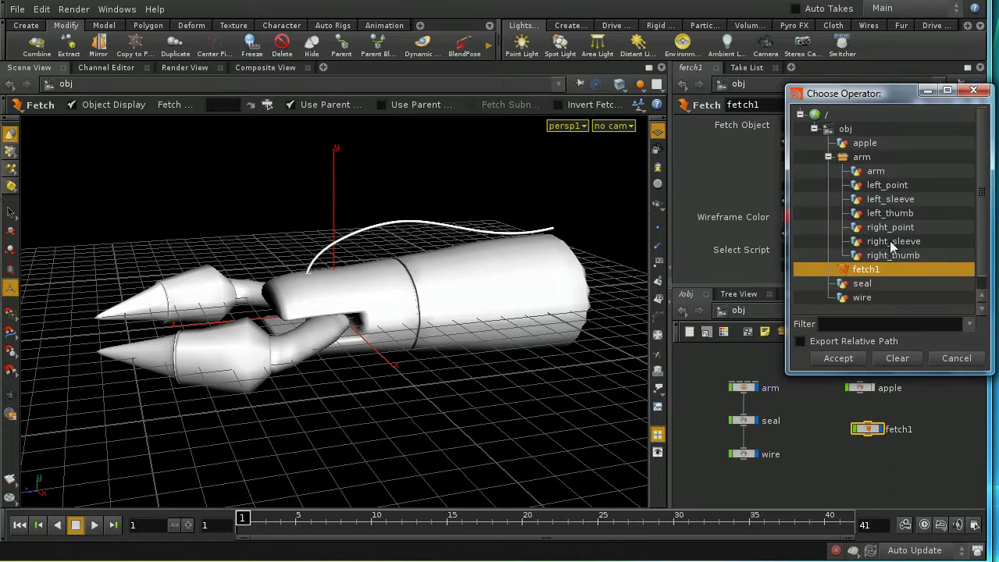
click(890, 186)
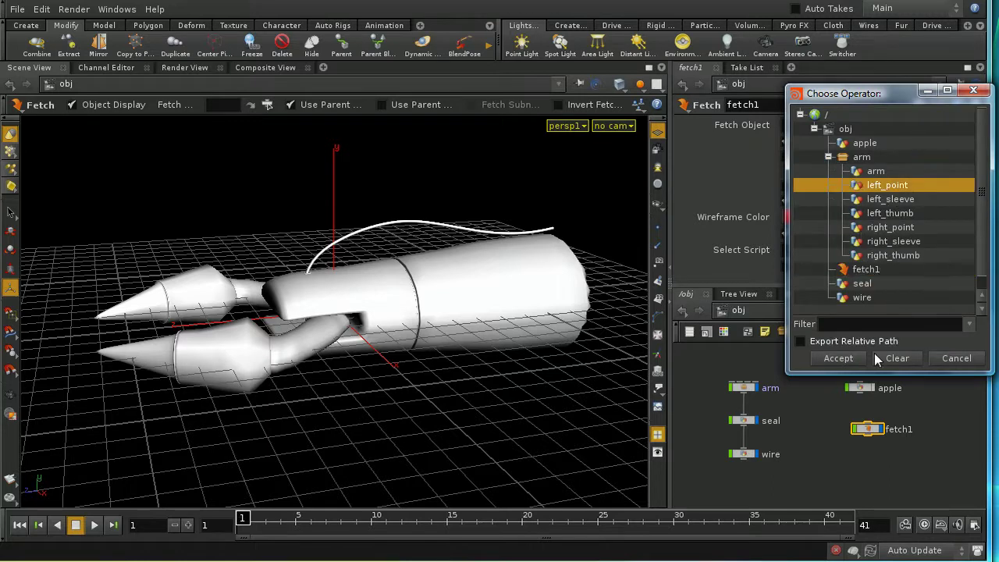
click(851, 361)
Enable Use Parent Transform of Fetched Object and Fetch Subnet Transform, disabling This Object
drag(862, 439, 857, 445)
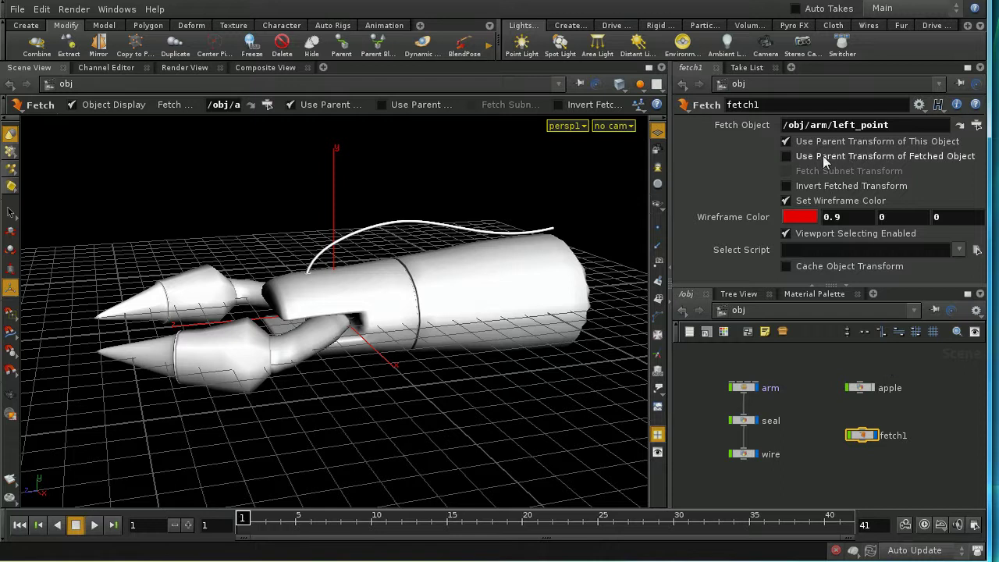
click(823, 156)
click(802, 141)
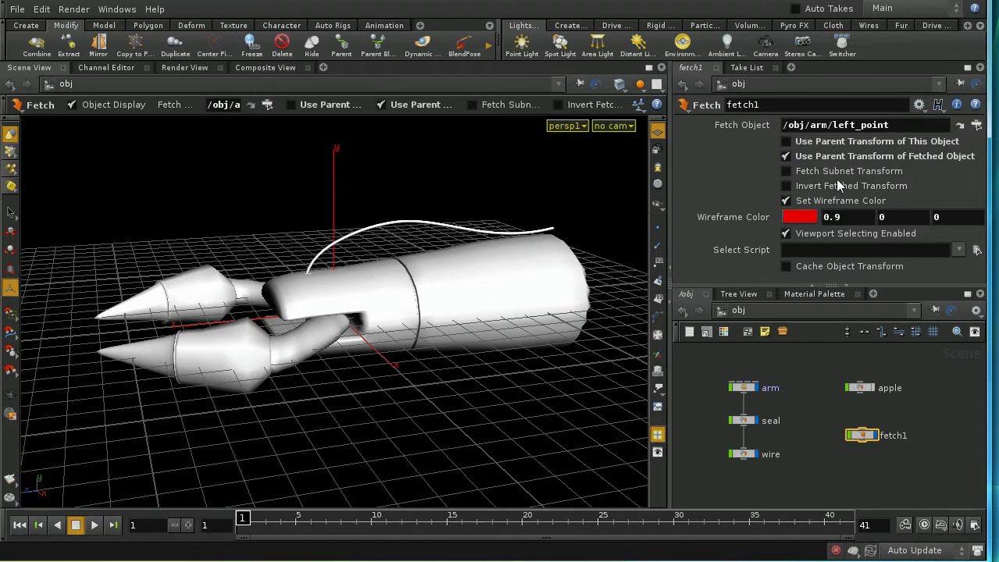
click(789, 171)
drag(862, 392, 876, 471)
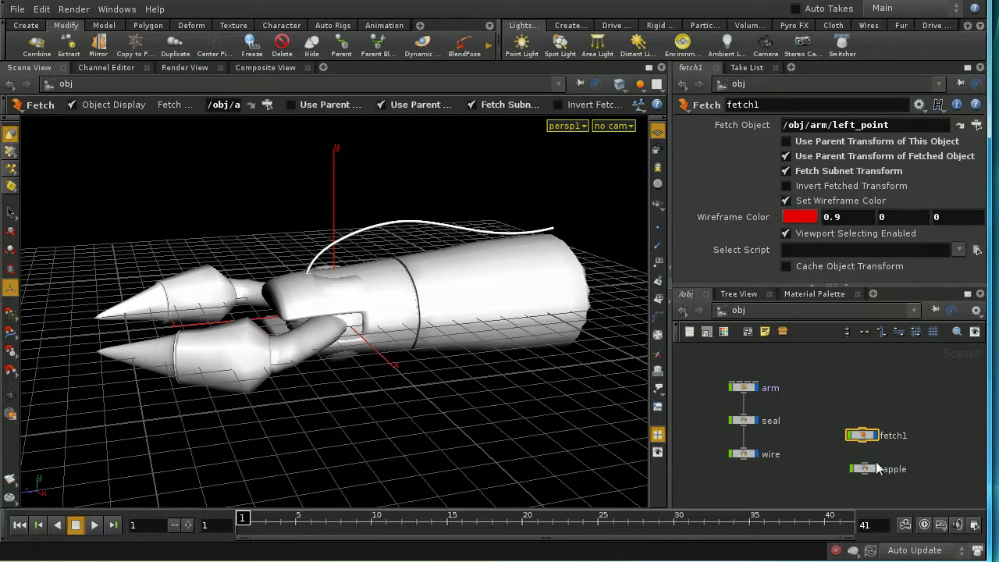
Clear the apple's translates, keep position when parenting, and parent it under fetch1
click(866, 471)
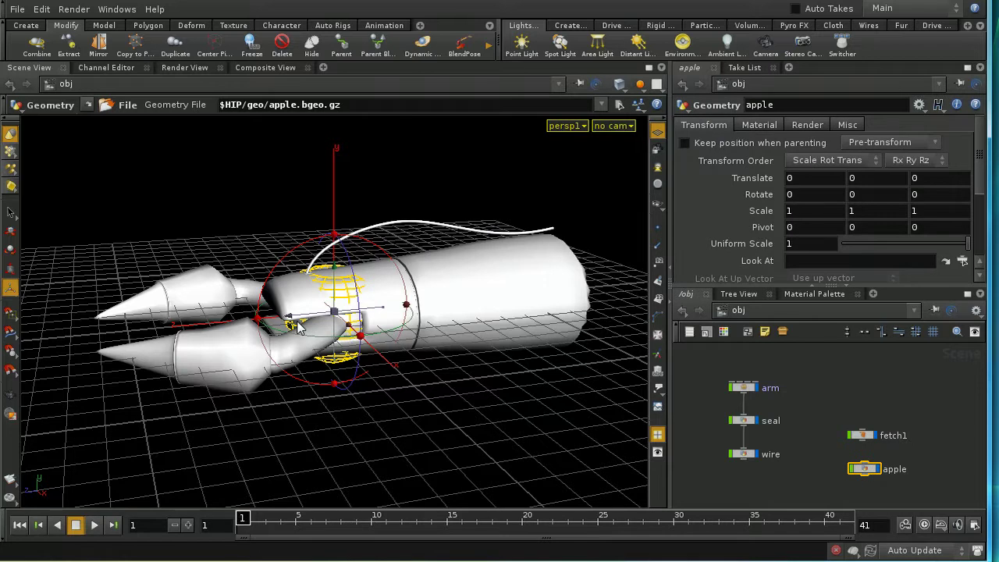
drag(299, 326, 61, 345)
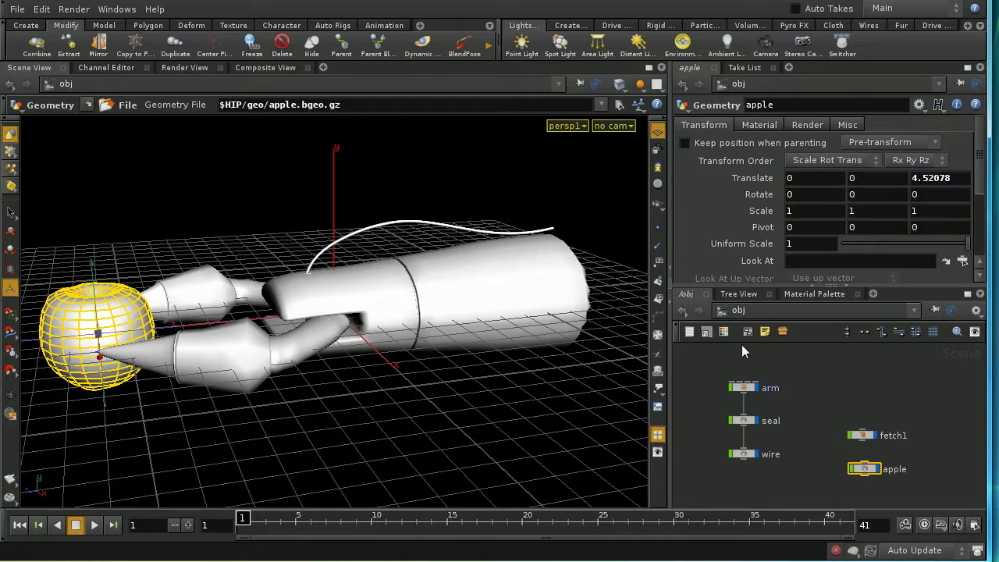
click(903, 142)
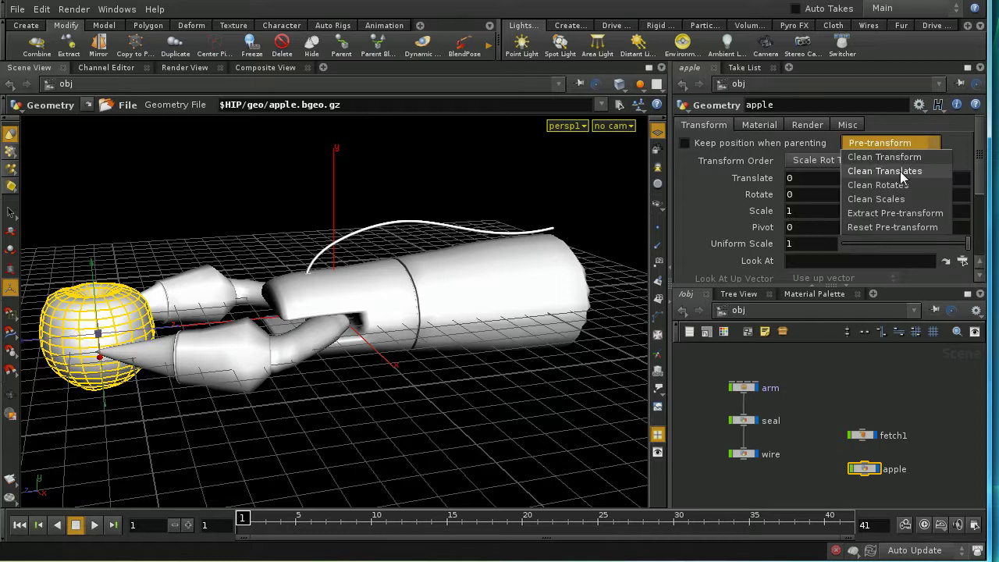
click(900, 171)
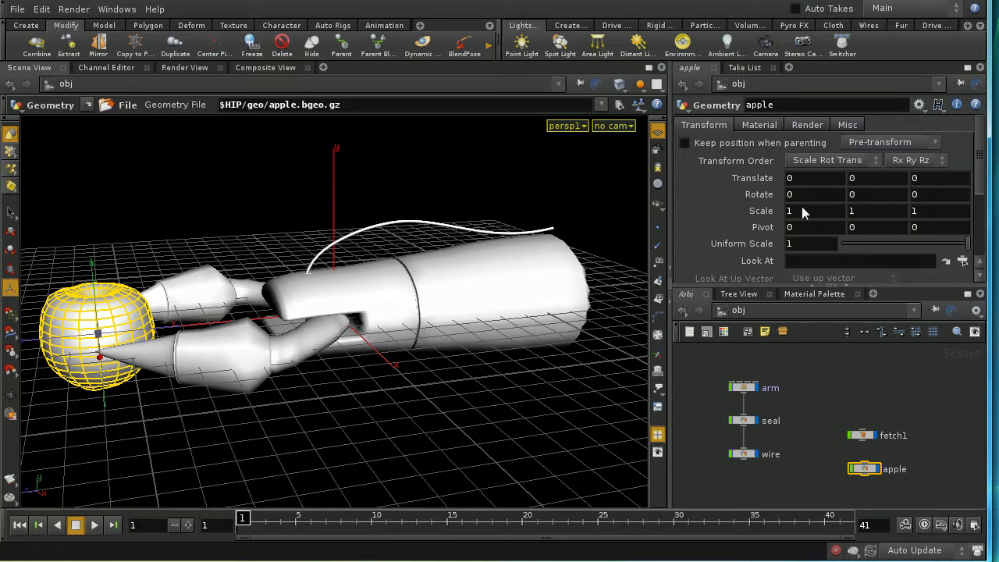
click(765, 331)
click(685, 143)
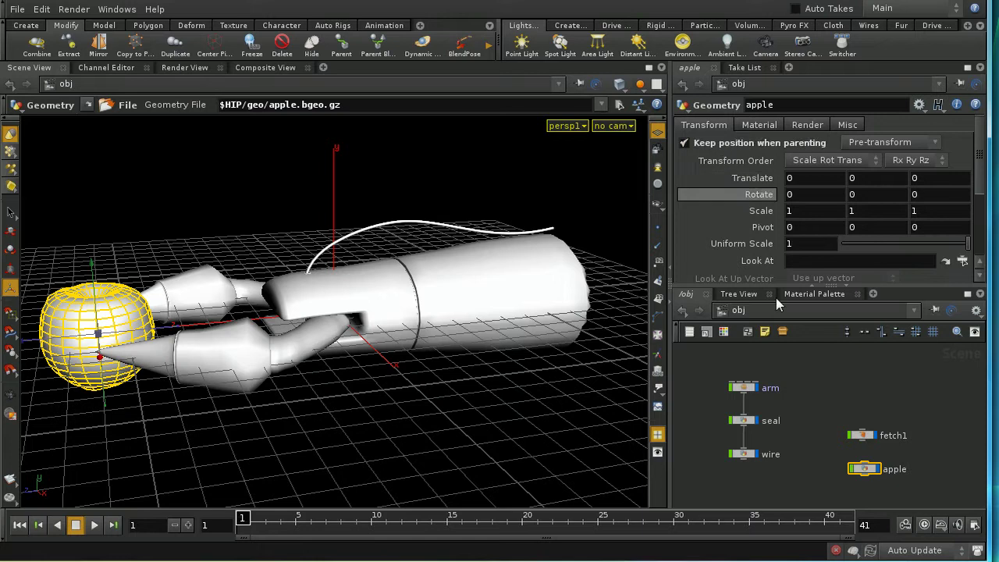
drag(863, 449, 863, 467)
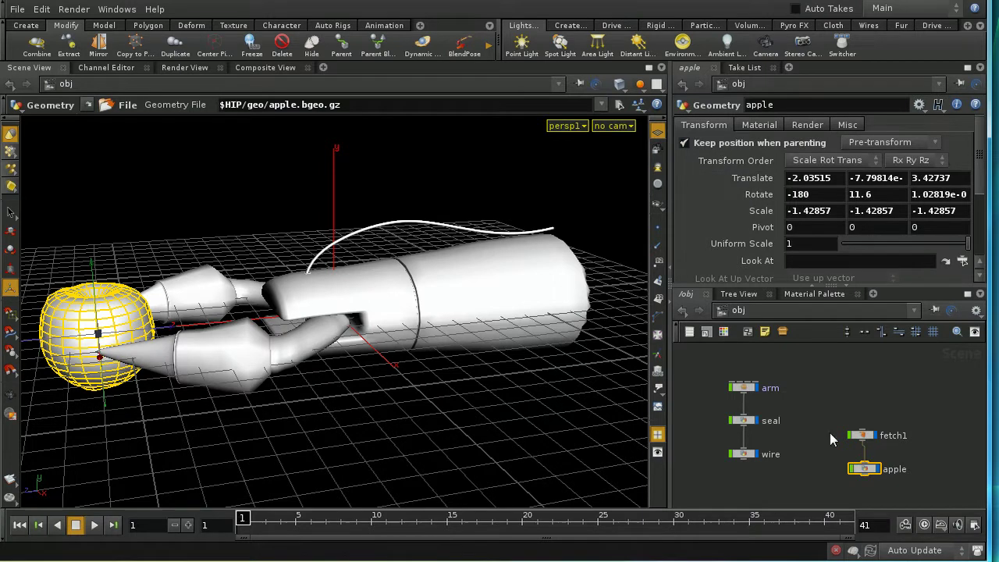
Set the arm's Close value to 4.2 so the apple rides the left claw
click(752, 387)
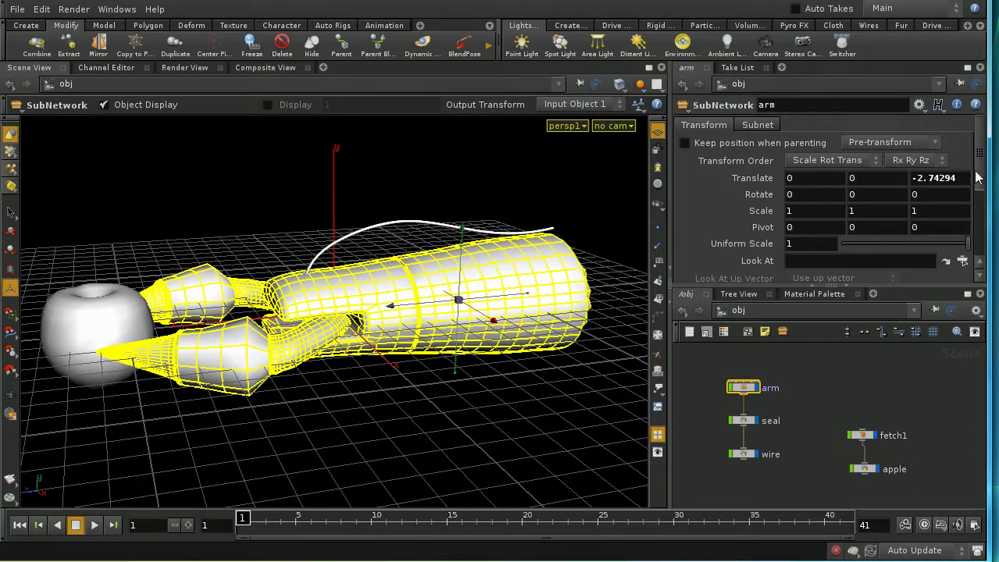
drag(975, 173, 916, 284)
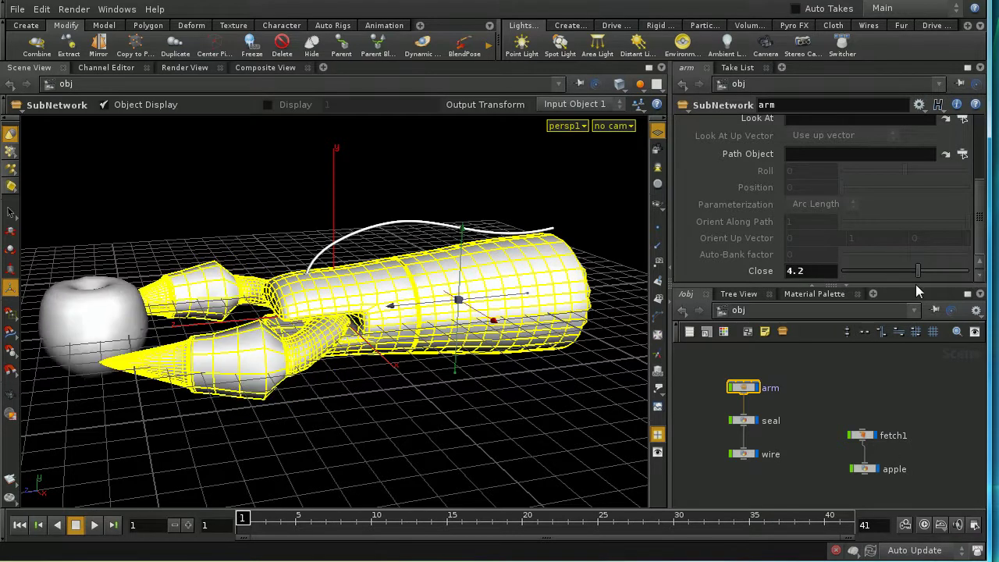
click(857, 433)
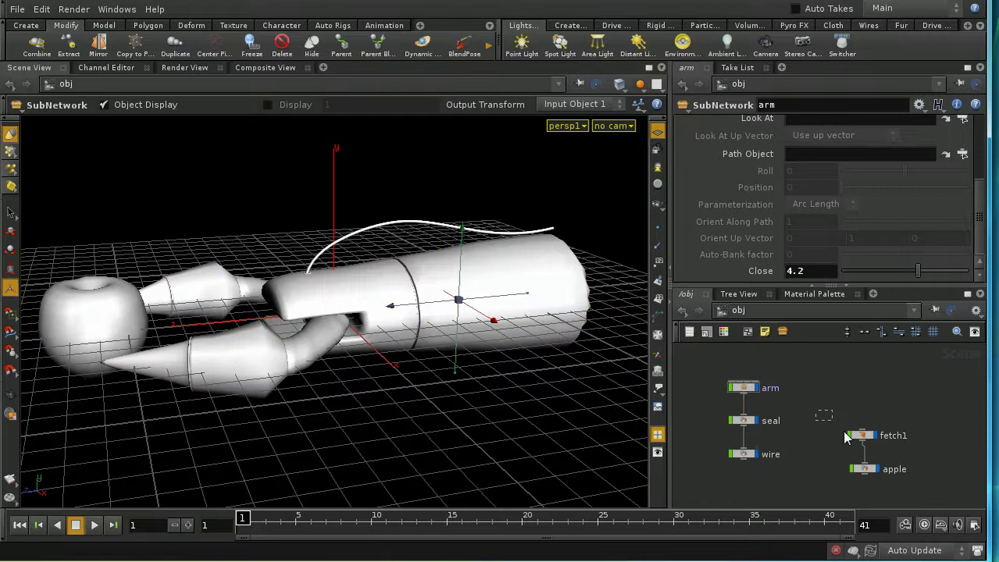
Delete fetch1, move apple beside arm, and move the seal and wire nodes inside the arm subnet
key(Delete)
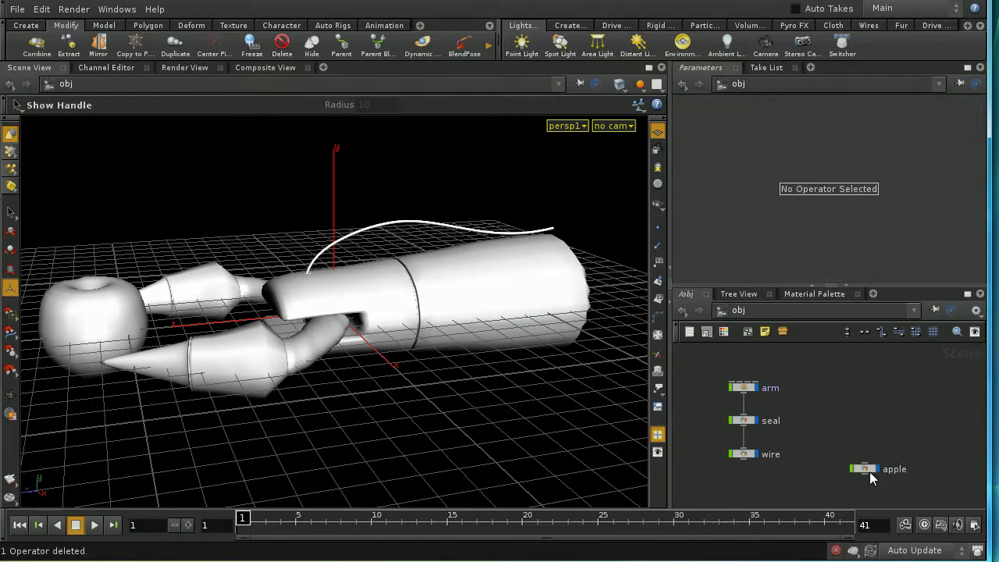
drag(867, 472, 845, 397)
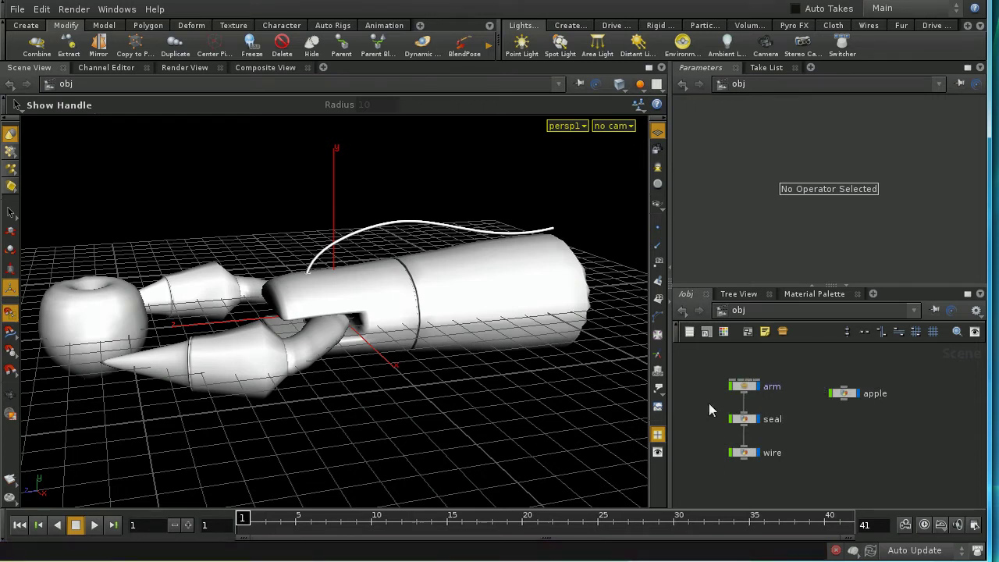
drag(705, 404, 776, 480)
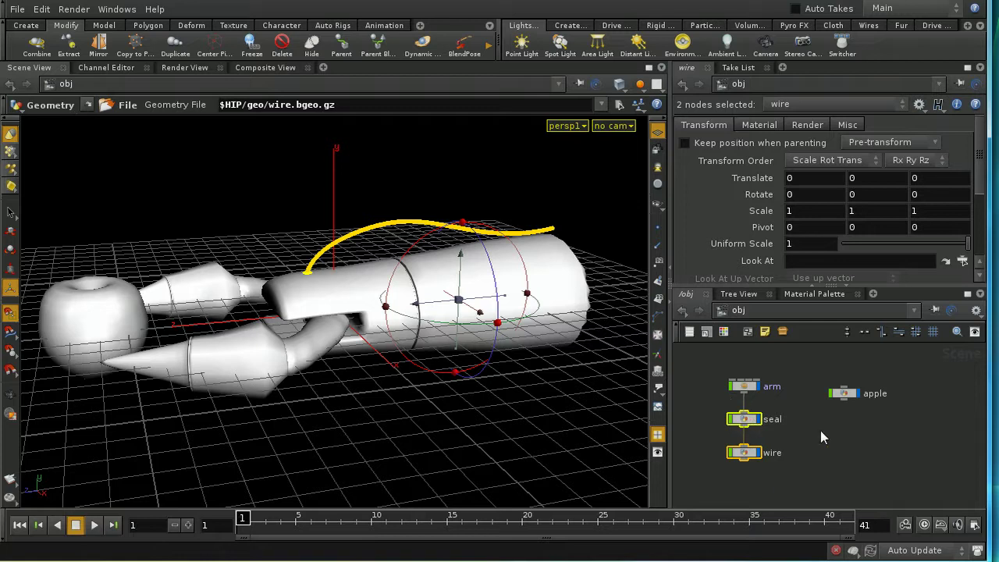
key(ctrl+c)
double_click(748, 390)
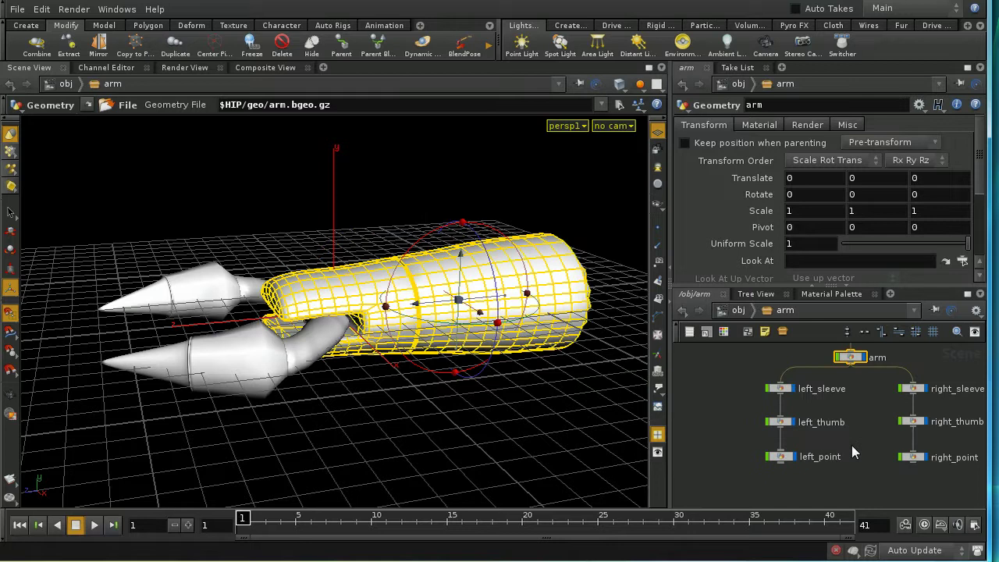
key(ctrl+v)
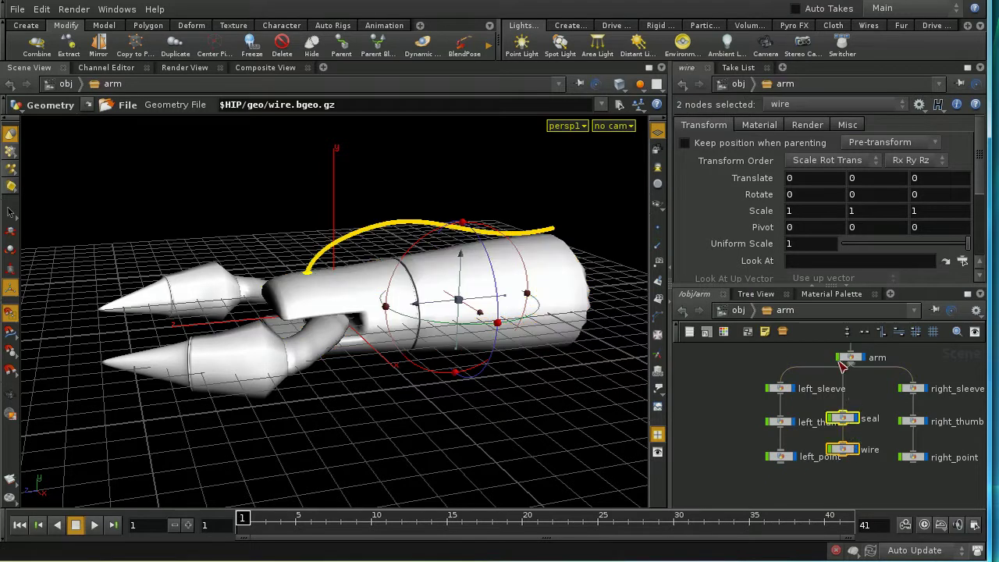
click(739, 311)
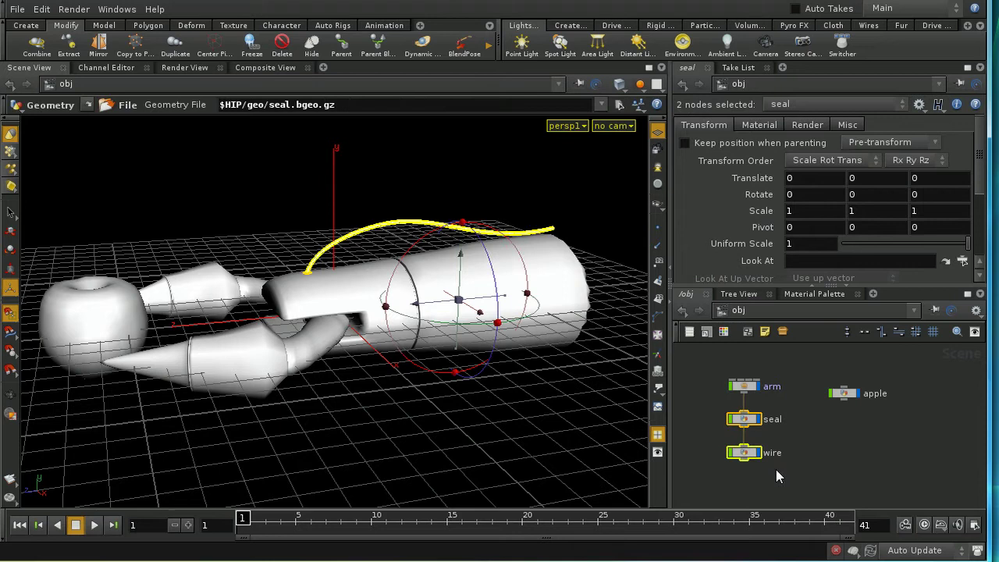
key(Delete)
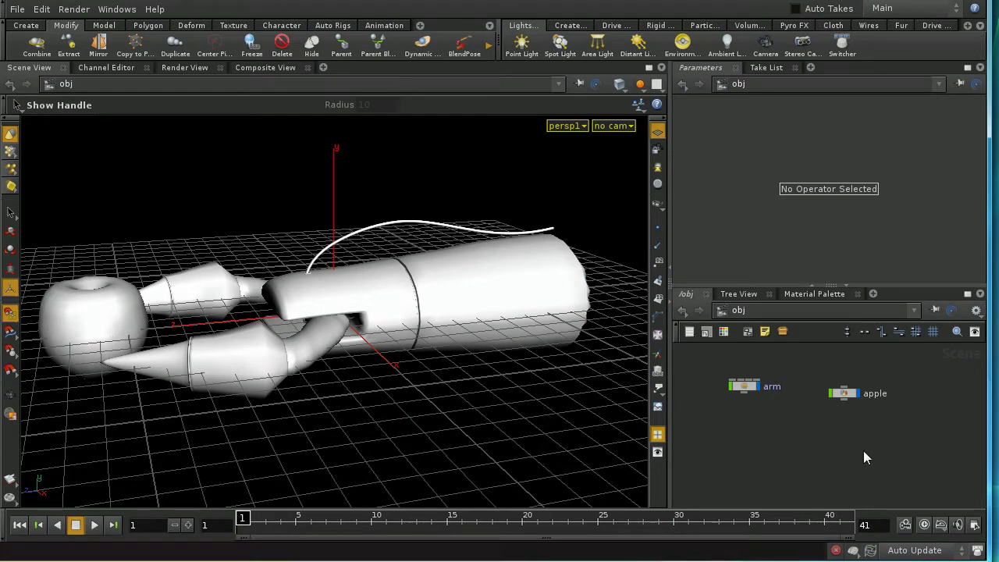
Move the apple node lower-left in the network and revert its translate and rotate to defaults
drag(846, 396, 841, 430)
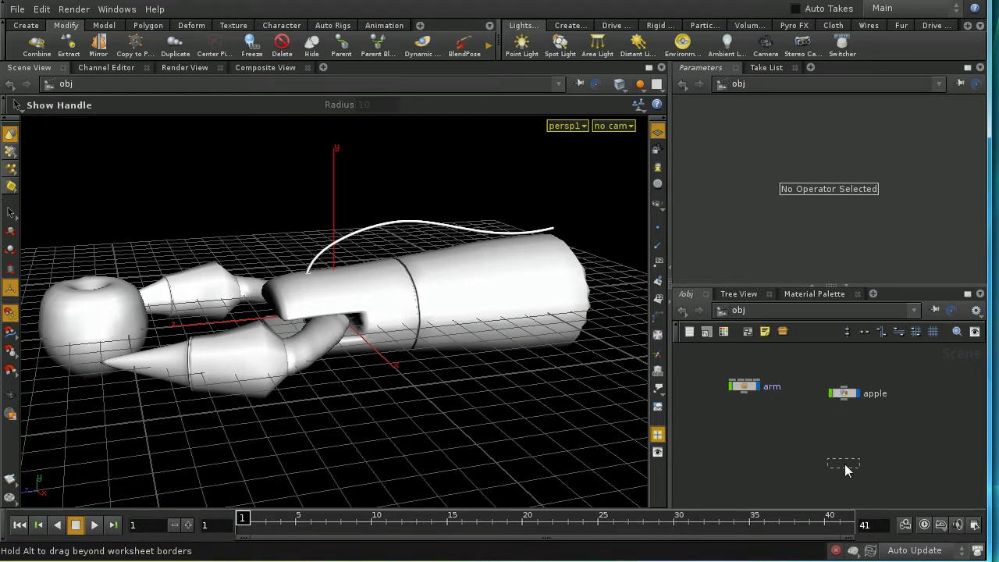
drag(847, 469, 846, 469)
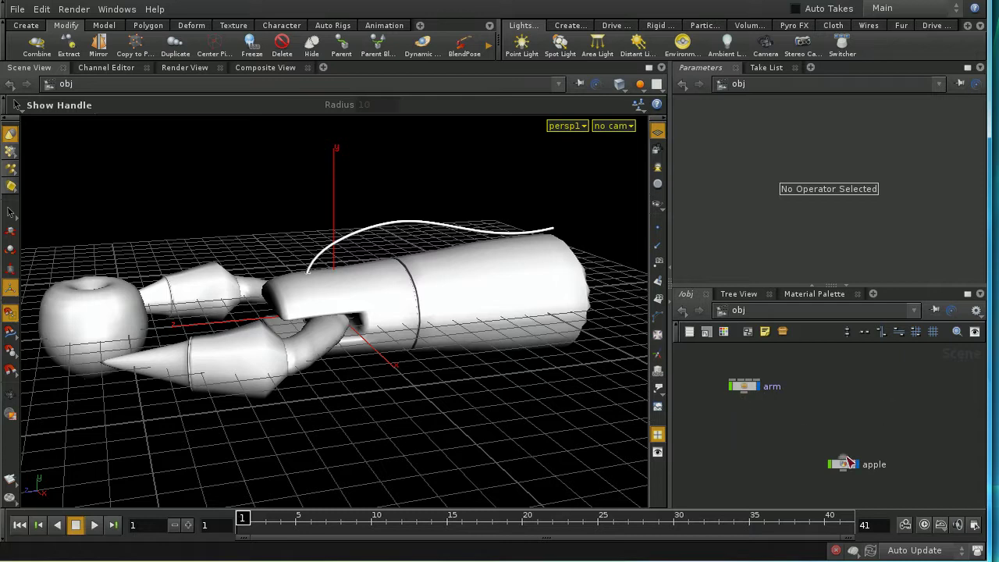
drag(848, 462, 805, 460)
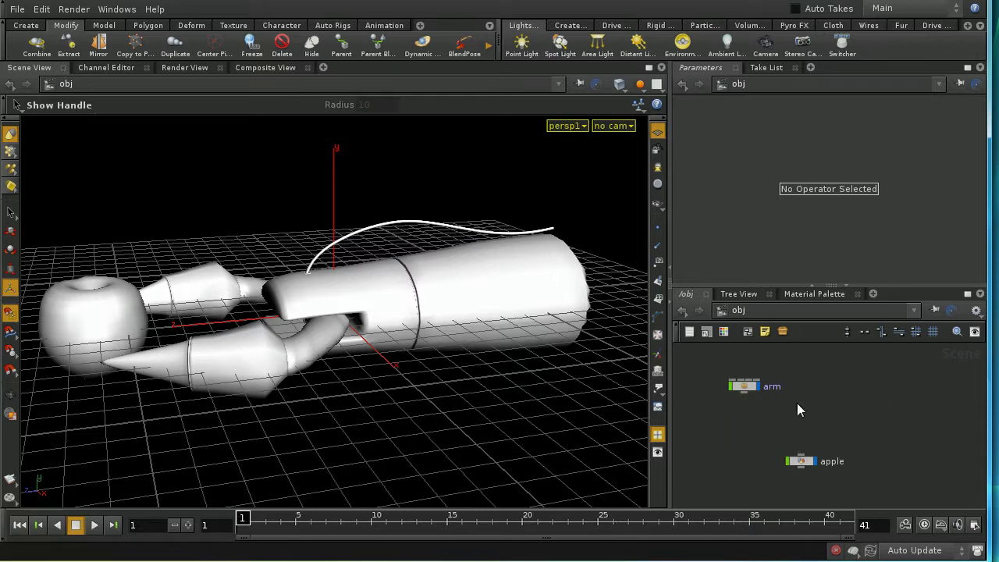
click(800, 461)
right_click(755, 178)
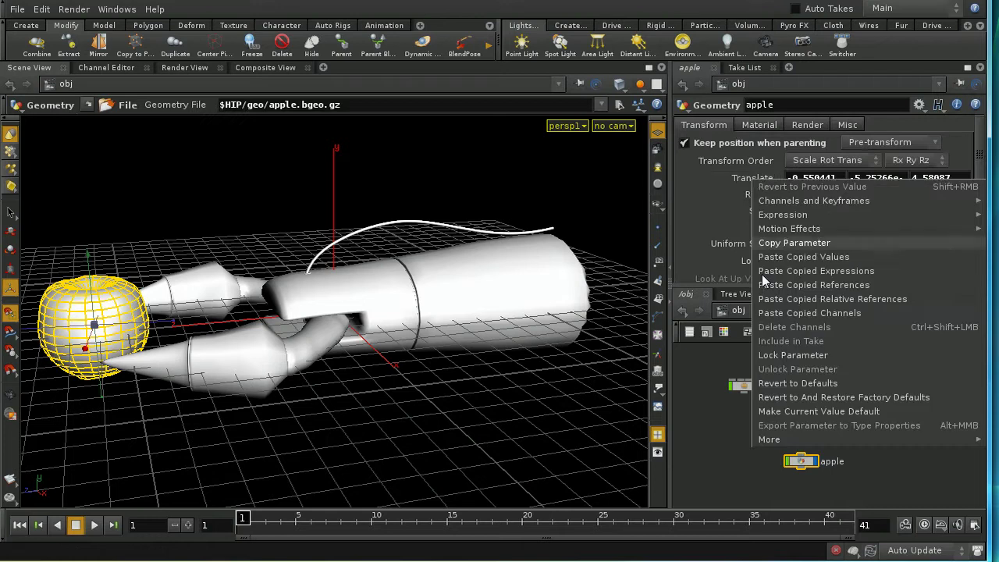
click(776, 383)
right_click(755, 194)
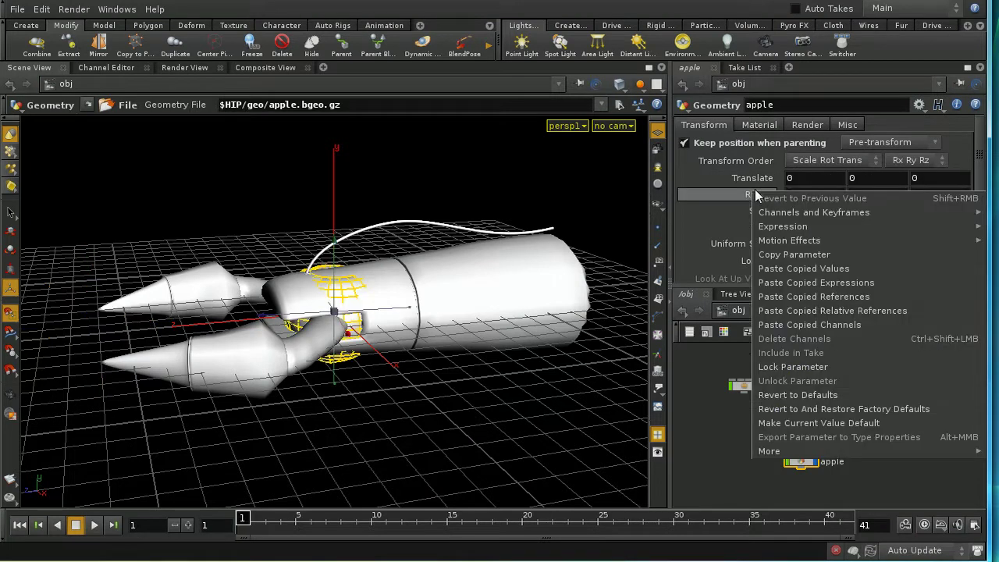
click(801, 395)
Extract the apple's transform to pre-transform, zero translate and rotate, then reset the pre-transform
click(893, 142)
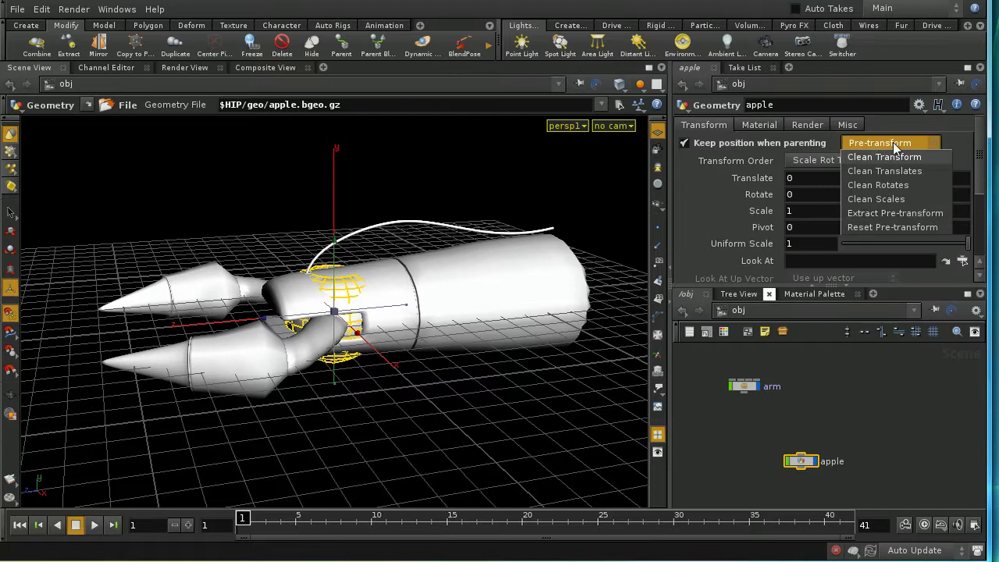
click(901, 215)
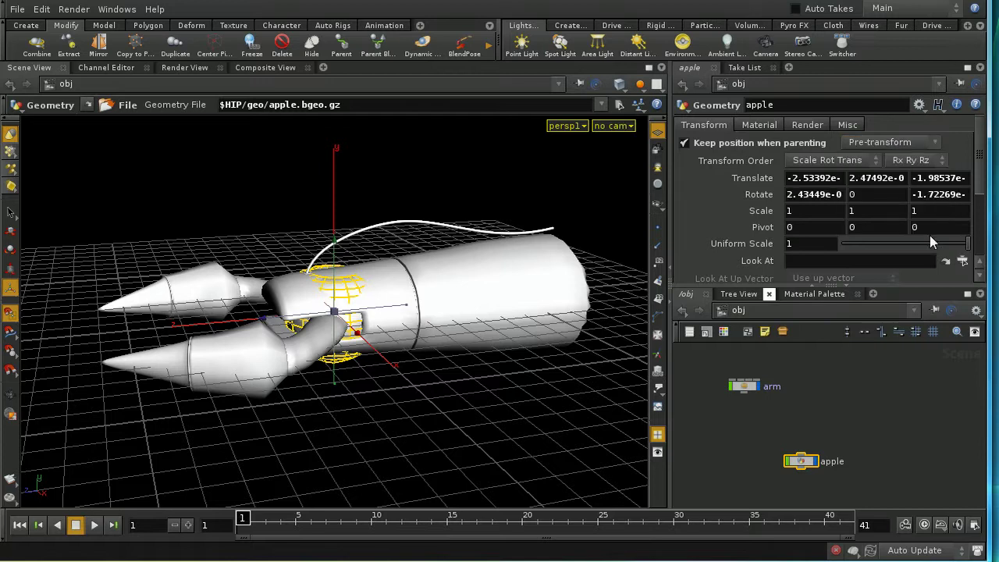
right_click(740, 177)
click(795, 381)
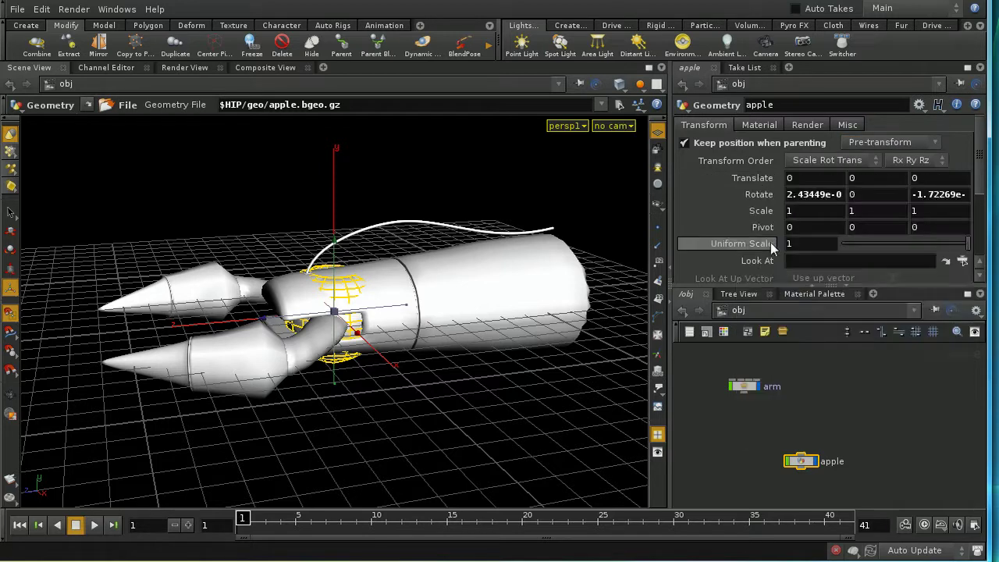
right_click(764, 197)
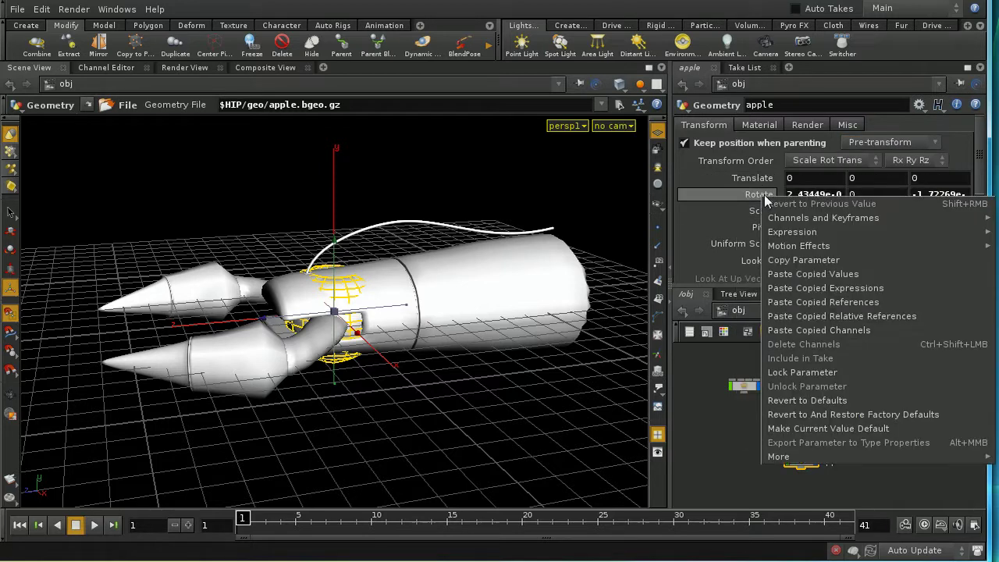
click(828, 398)
click(856, 147)
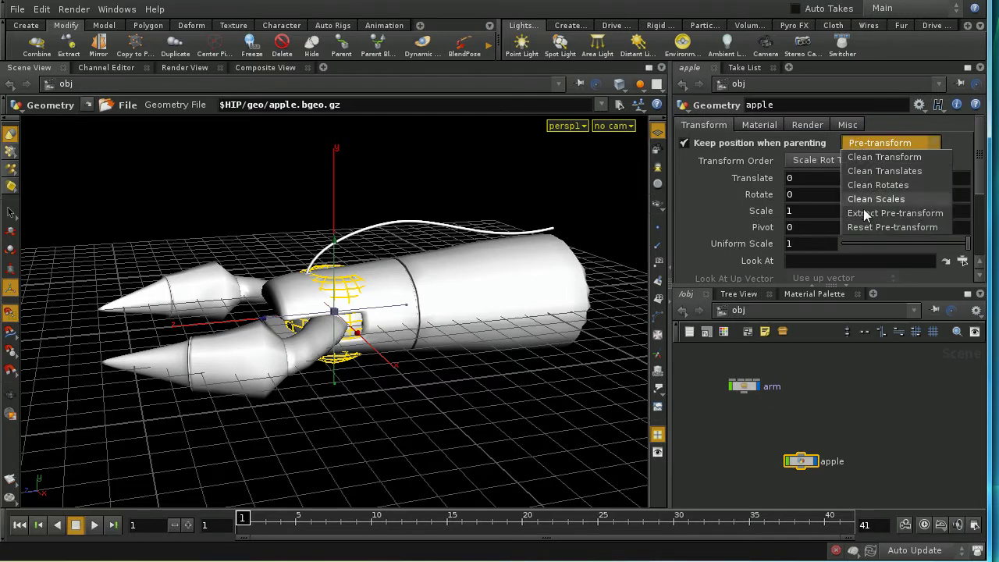
click(866, 231)
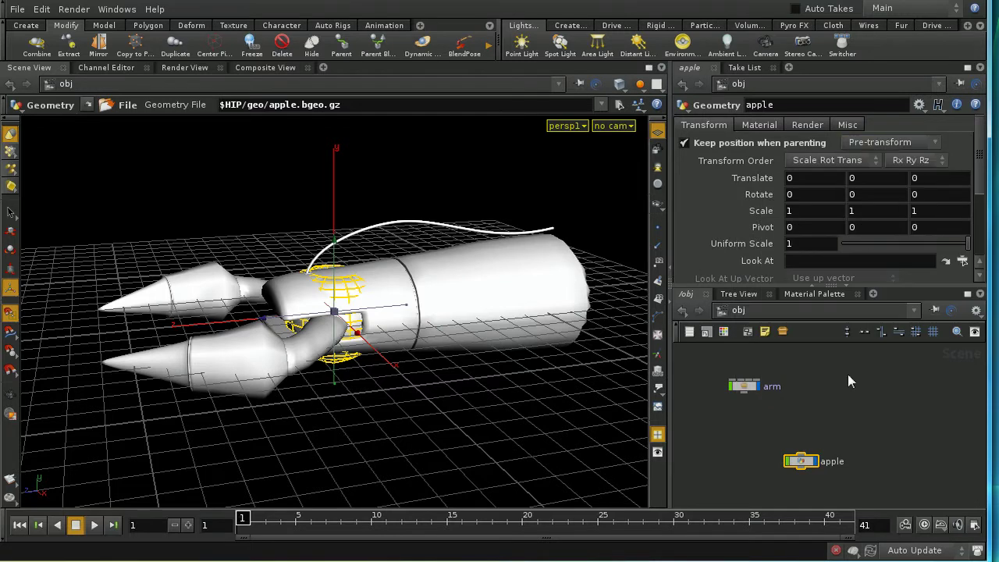
key(Escape)
drag(414, 351, 398, 410)
key(Return)
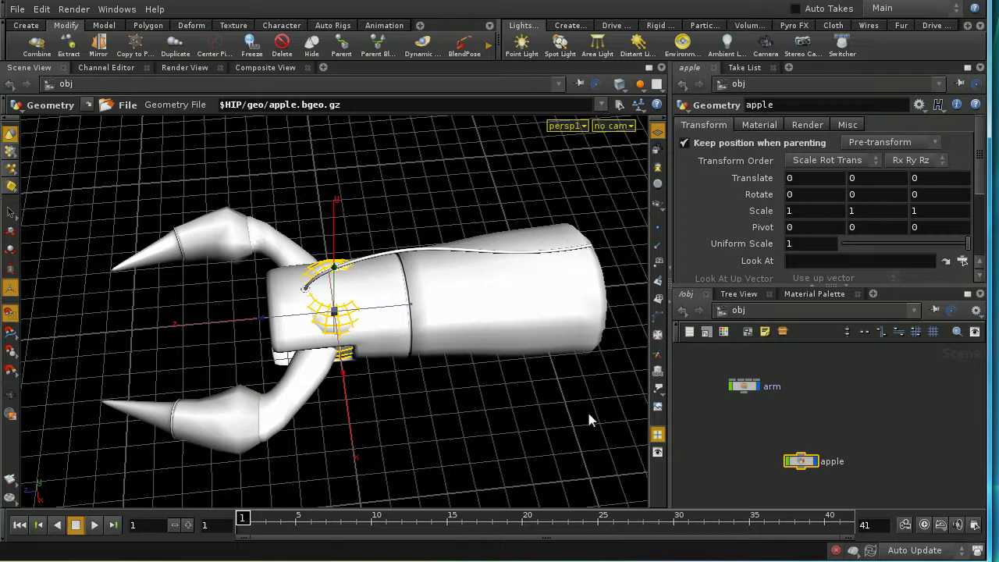
Slide the arm subnet back along Z so its claw surrounds the apple
drag(812, 461, 745, 428)
click(743, 386)
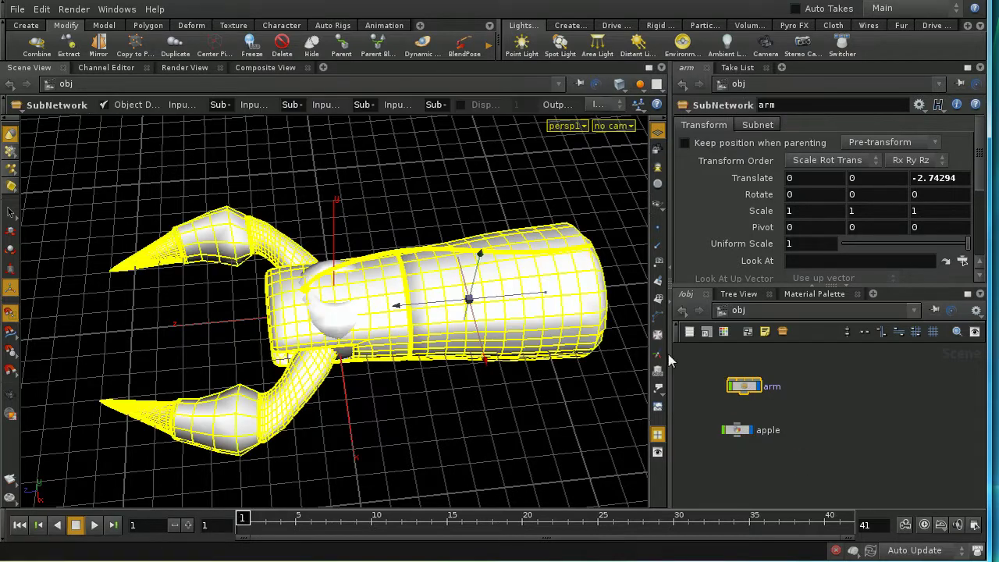
drag(502, 302, 704, 297)
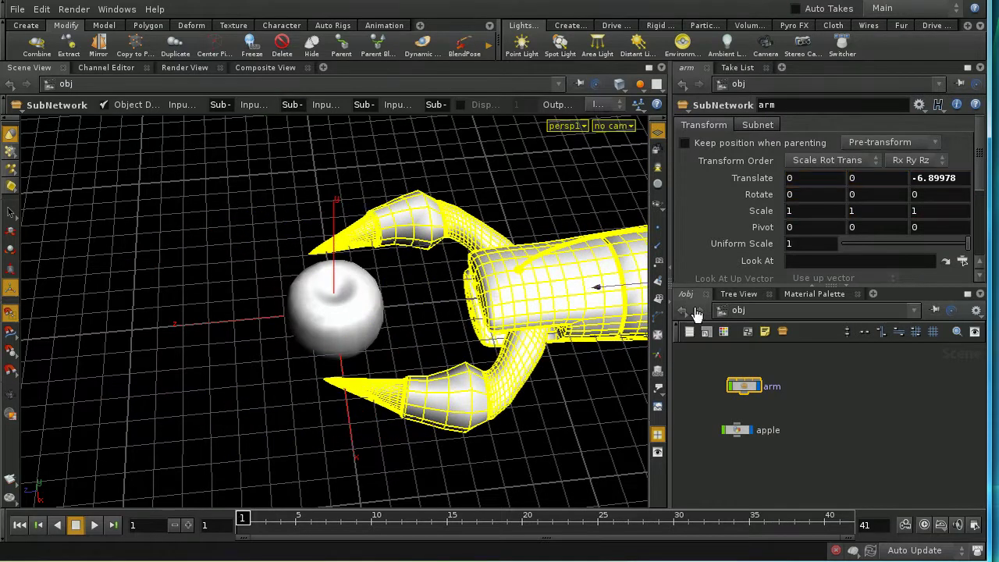
click(837, 442)
Parent the apple to the arm, then unparent it and dive inside the arm subnet
click(736, 431)
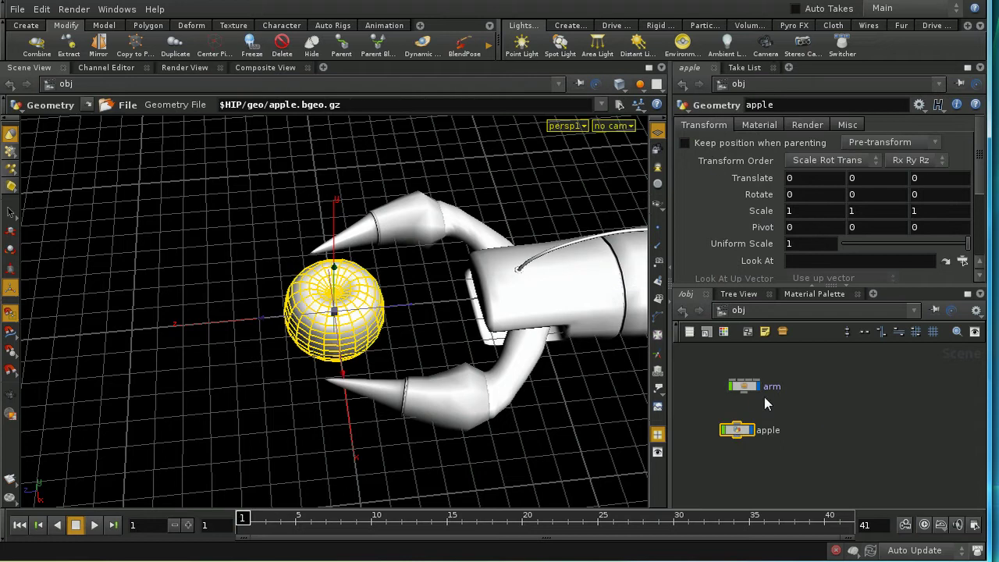
drag(747, 396, 739, 422)
key(Escape)
drag(584, 351, 558, 453)
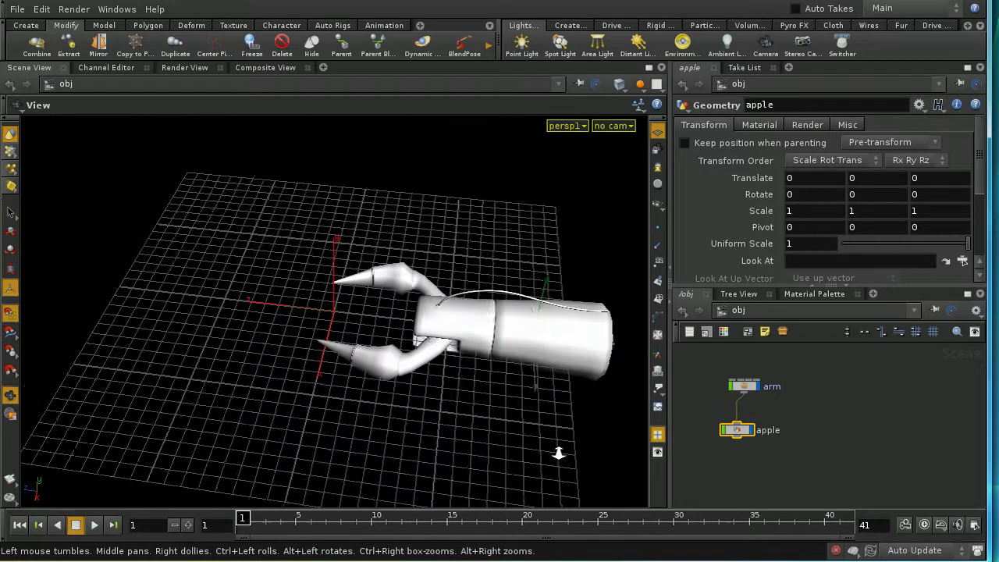
key(Return)
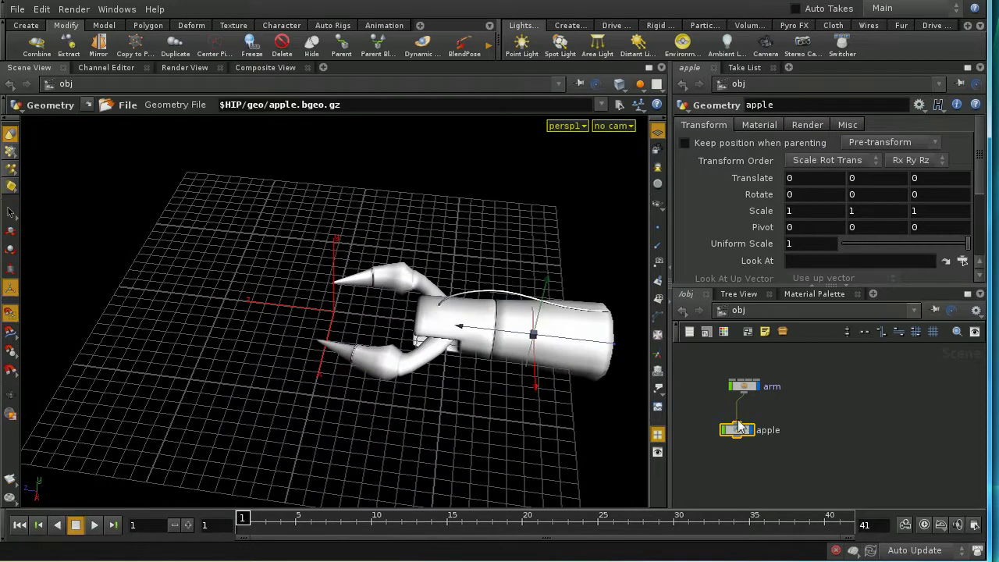
drag(738, 423, 755, 408)
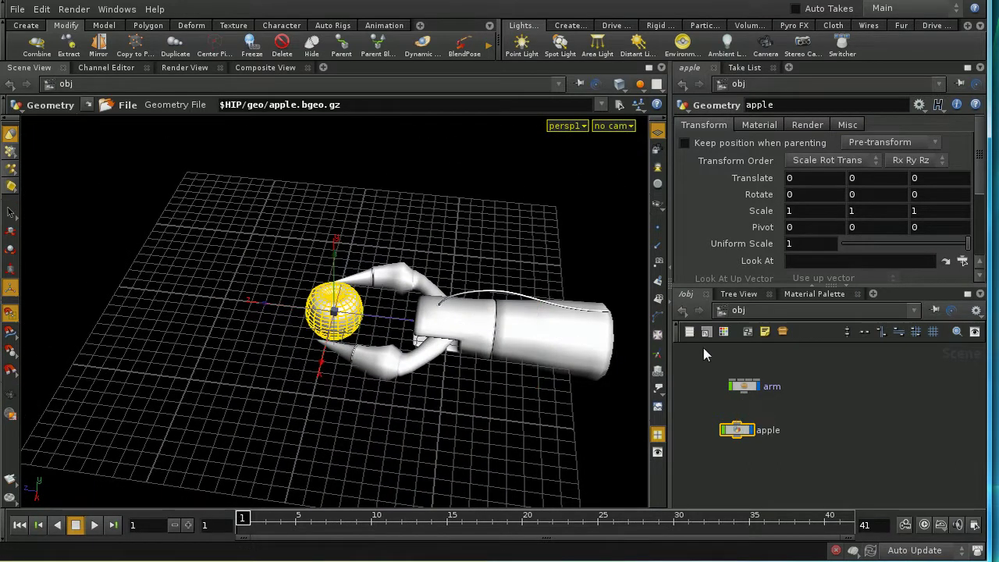
double_click(742, 387)
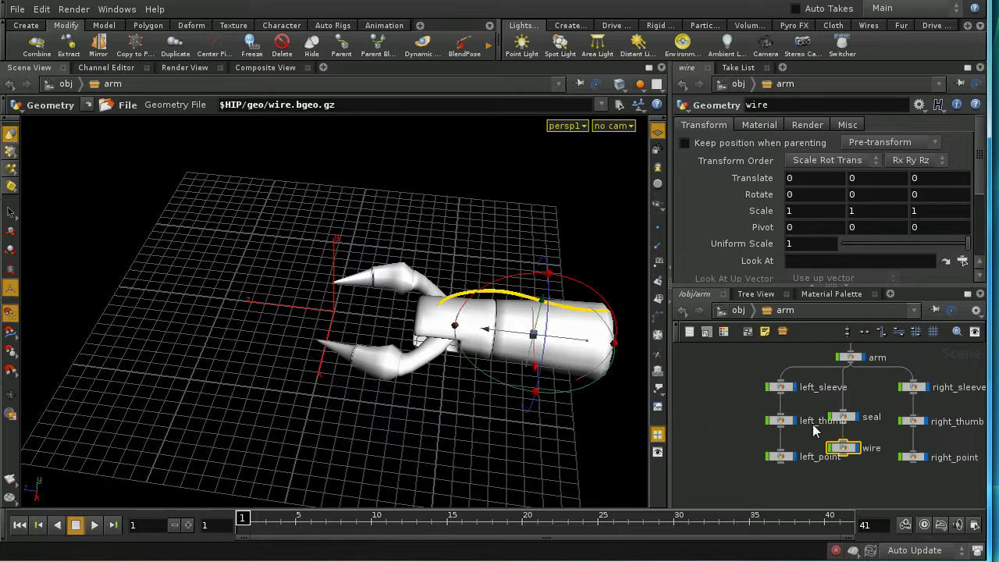
middle_drag(796, 357, 782, 431)
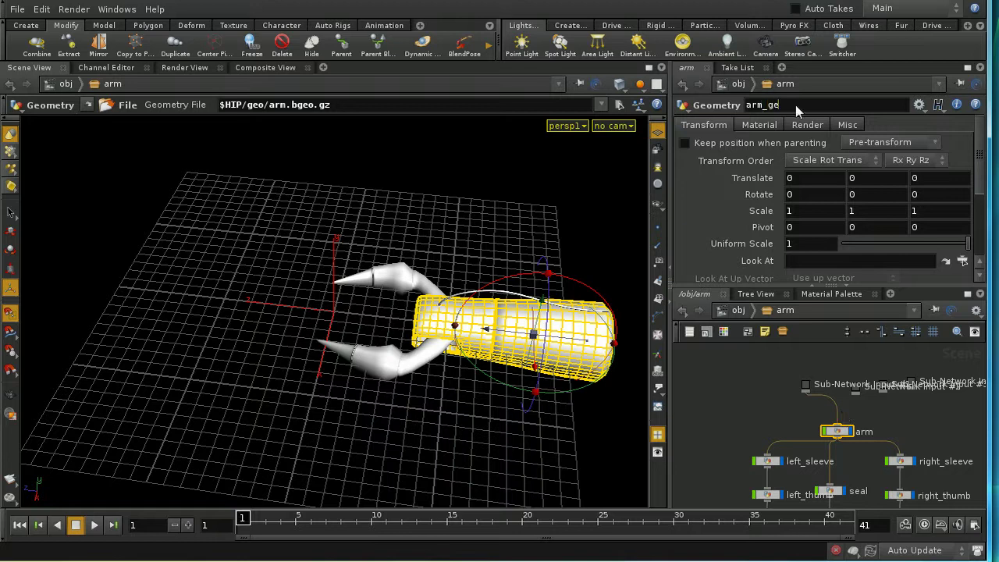
Rename the inner geometry node arm_geometry and revert the arm subnet's translate to zero
text(etry)
key(Return)
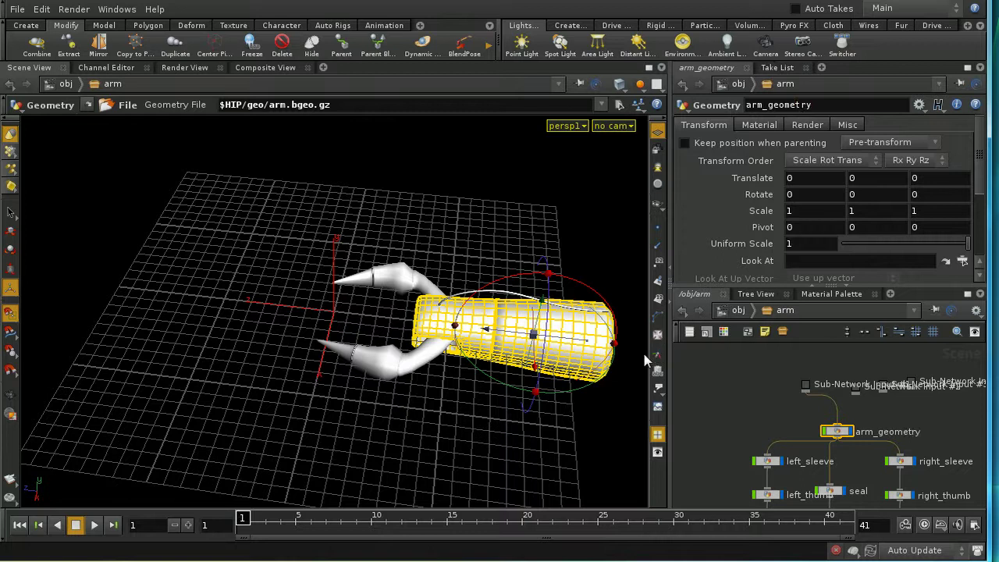
key(u)
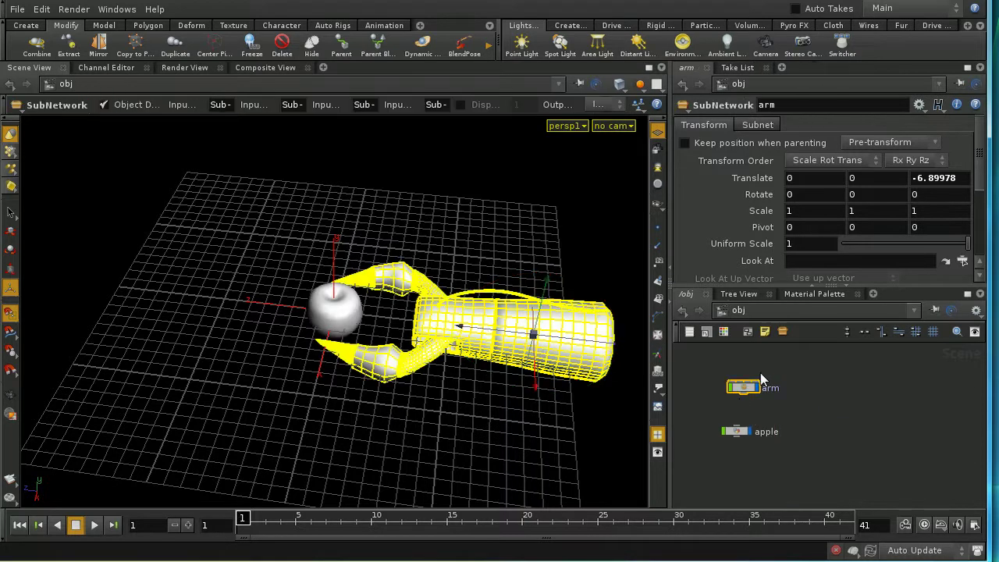
right_click(733, 175)
click(795, 379)
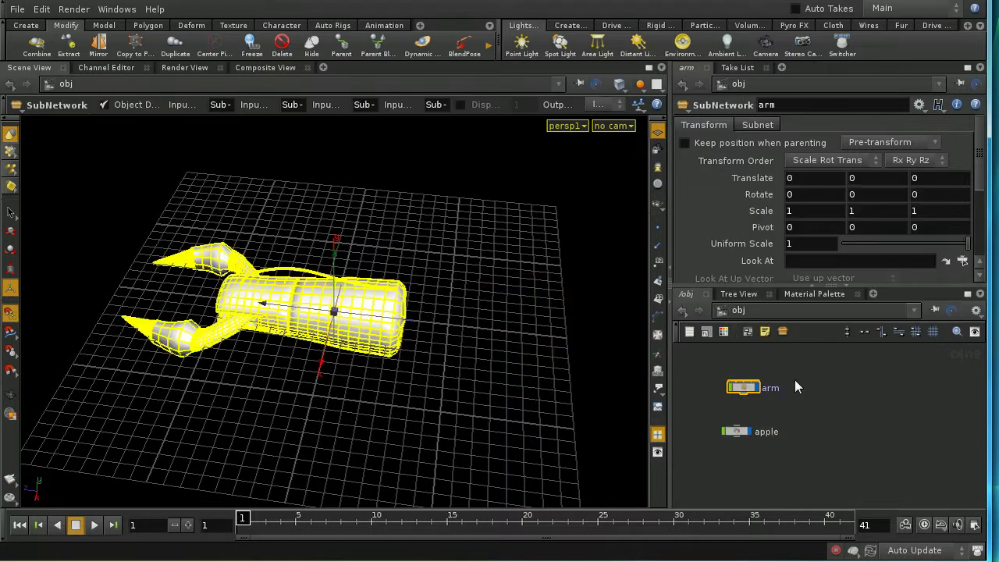
Slide arm_geometry along its length inside the subnet, then parent the apple to the arm
double_click(748, 387)
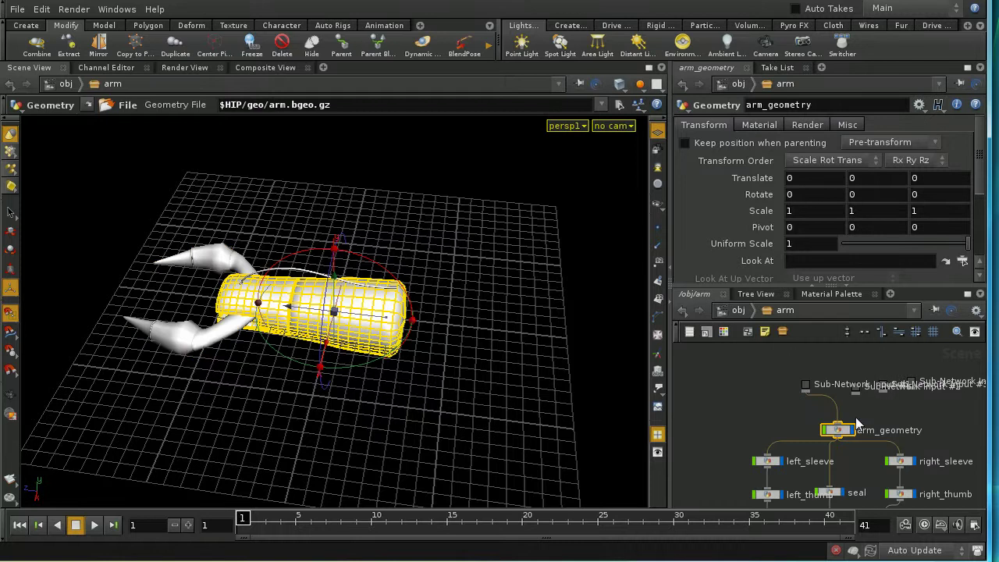
drag(364, 325, 411, 318)
key(ctrl+z)
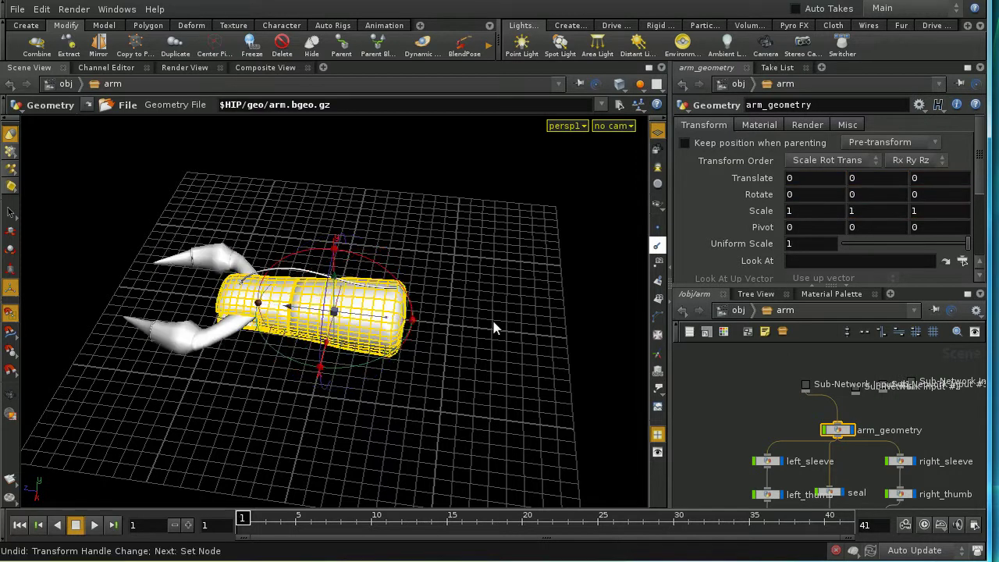
key(t)
drag(457, 323, 600, 353)
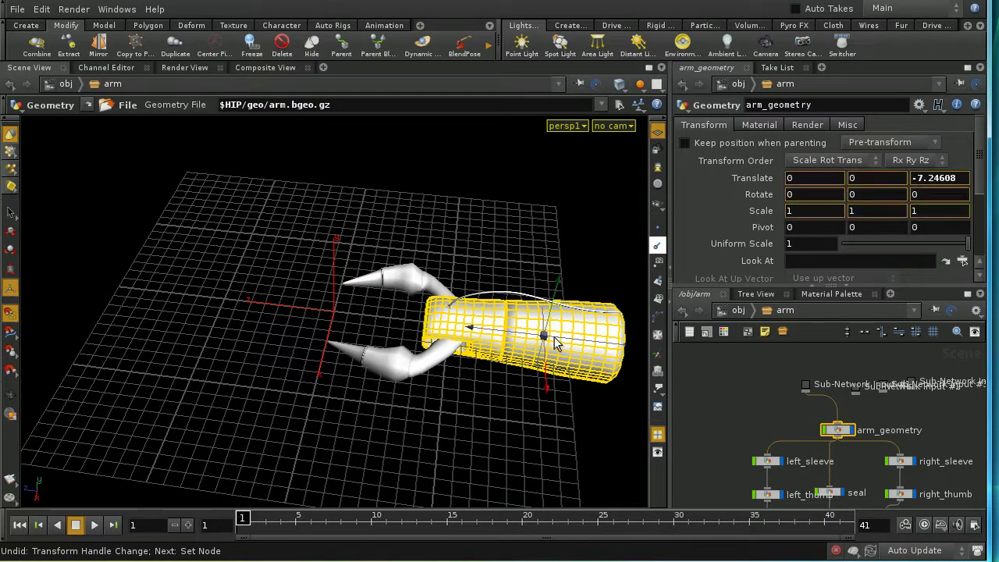
drag(552, 342, 543, 341)
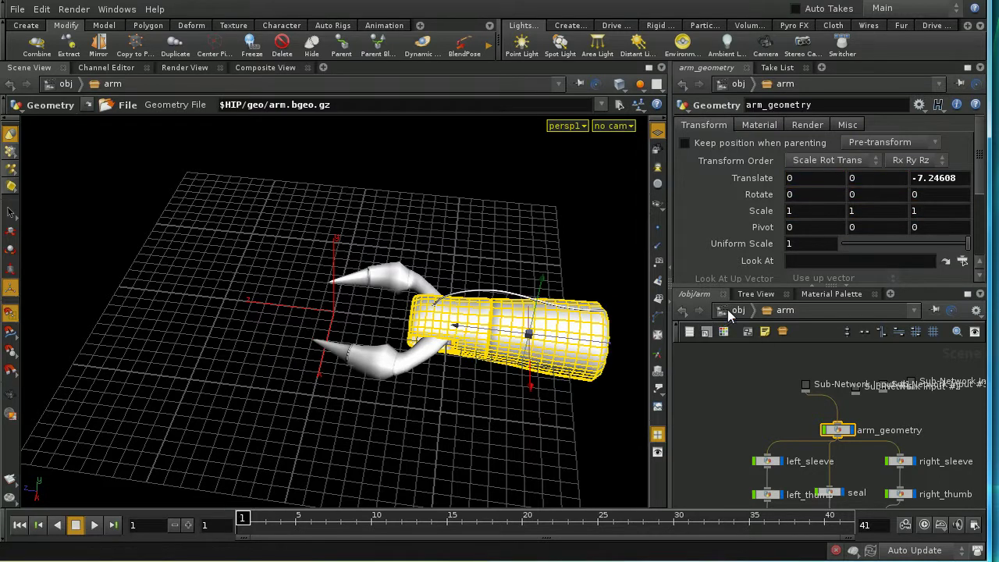
click(731, 310)
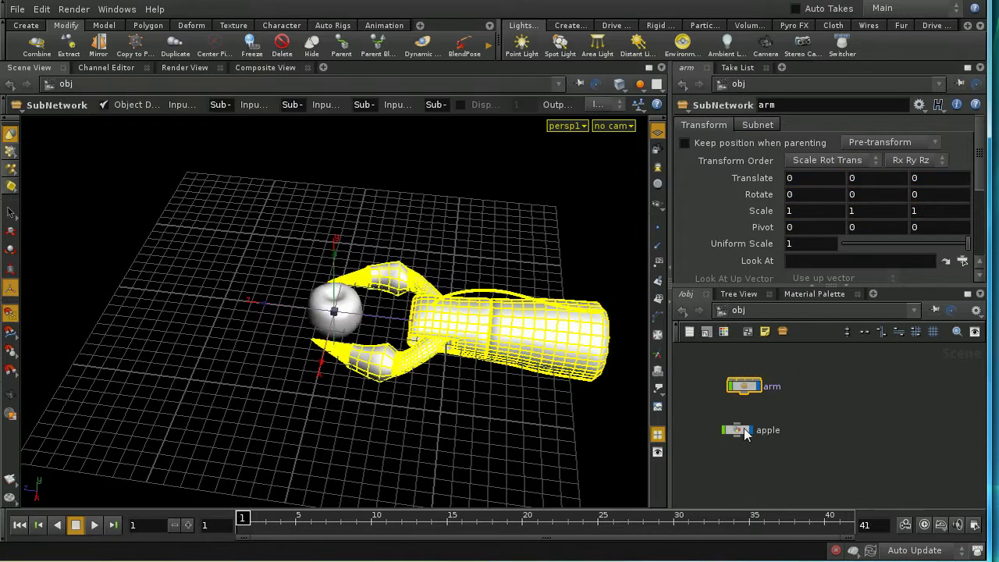
drag(746, 435, 750, 448)
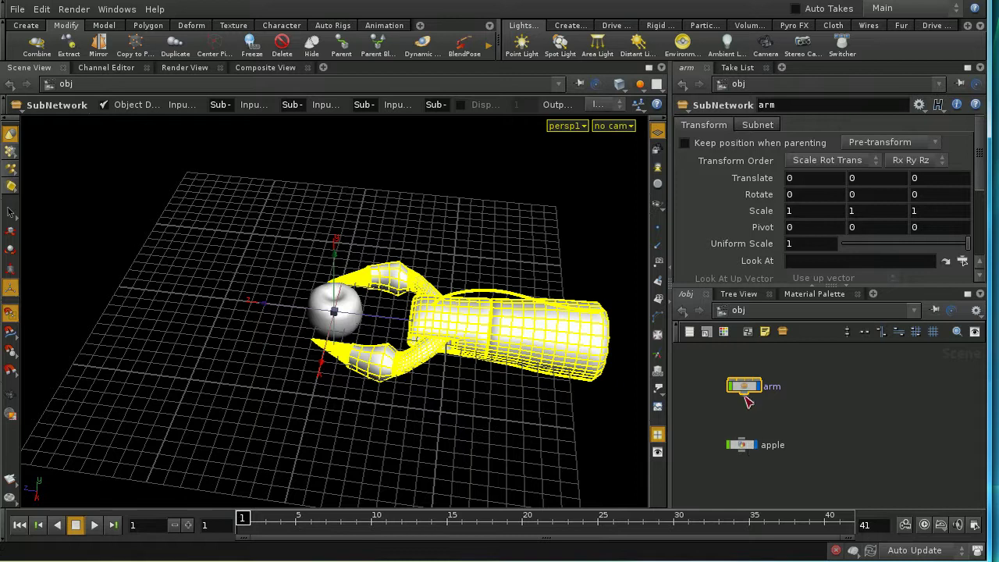
Wire the arm's output into the apple and rename the subnet right_arm
drag(745, 398, 743, 443)
click(742, 386)
text(right_)
key(Return)
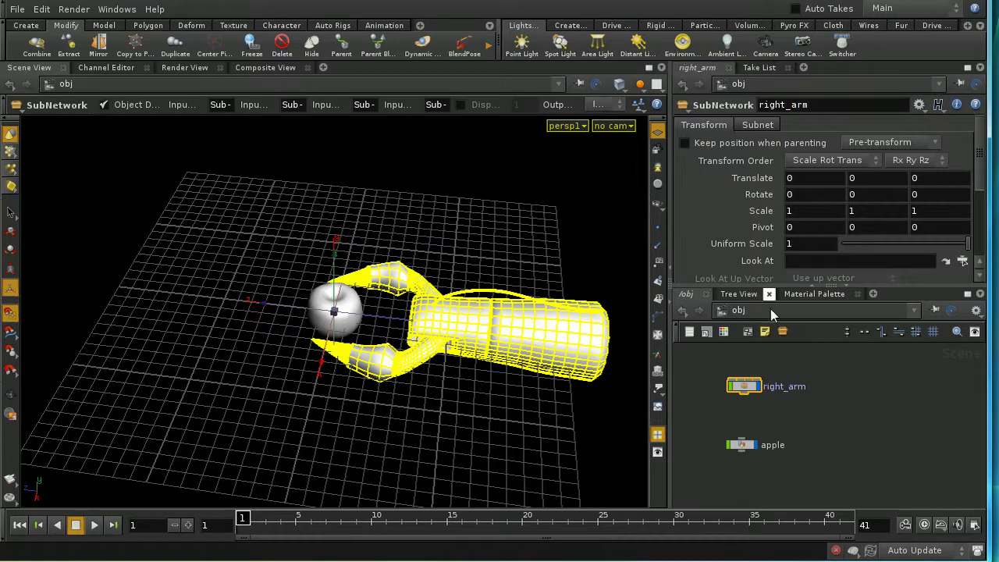
Copy and paste right_arm, and rename the duplicate left_arm
key(ctrl+c)
key(ctrl+v)
click(852, 385)
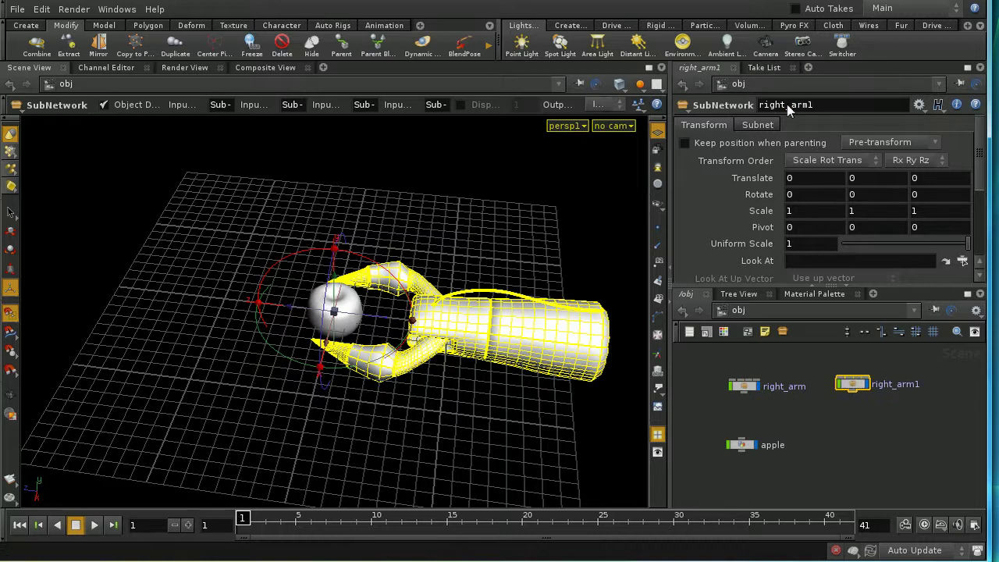
drag(783, 104, 618, 125)
text(left)
key(Tab)
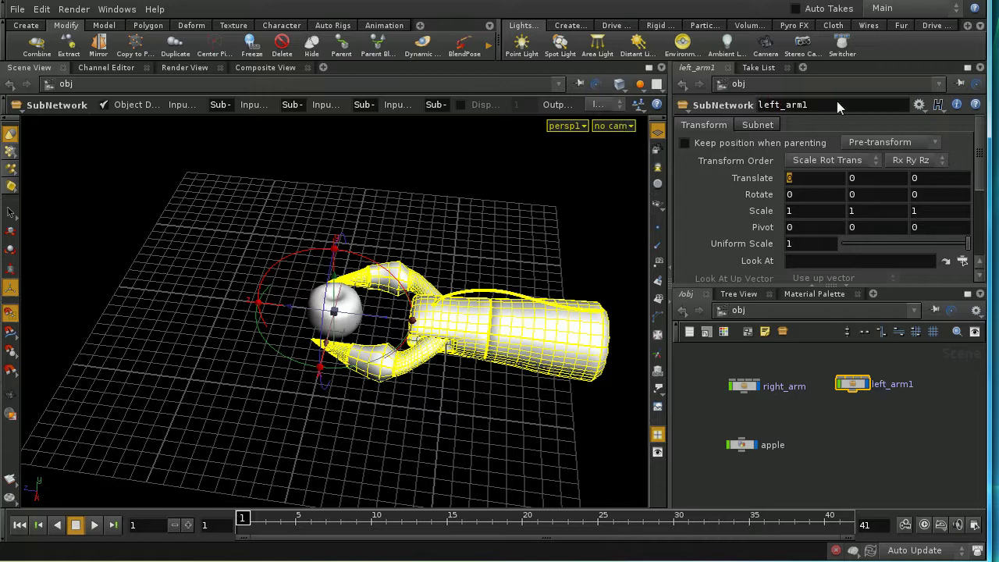
key(BackSpace)
key(Return)
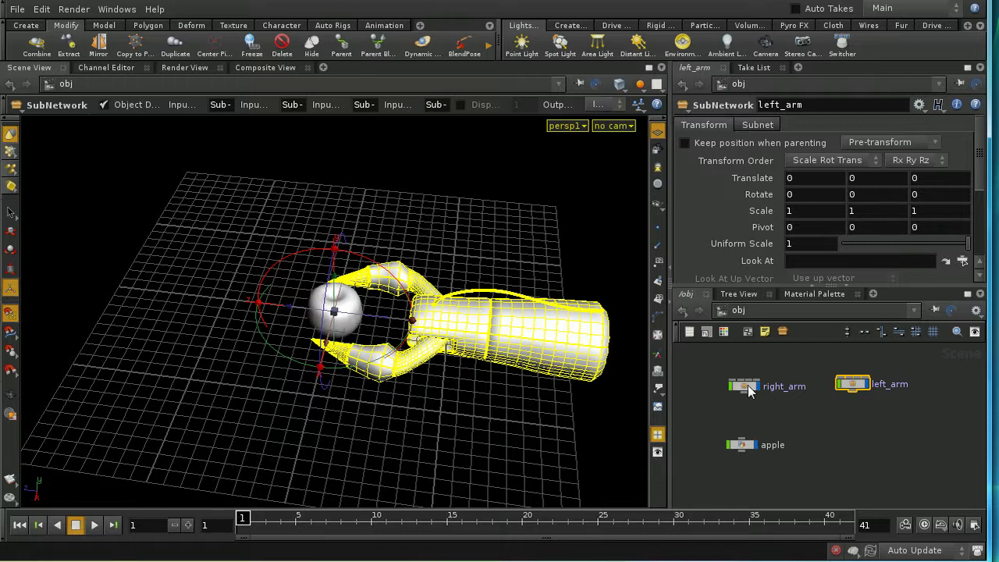
Set left_arm's Rotate Y to 180 so it faces right_arm
drag(750, 391, 749, 386)
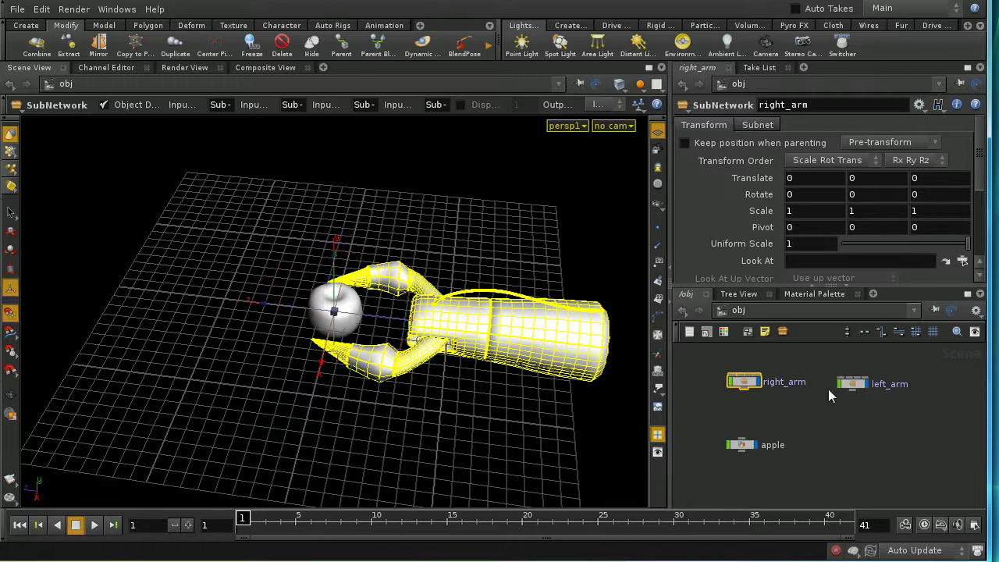
click(859, 385)
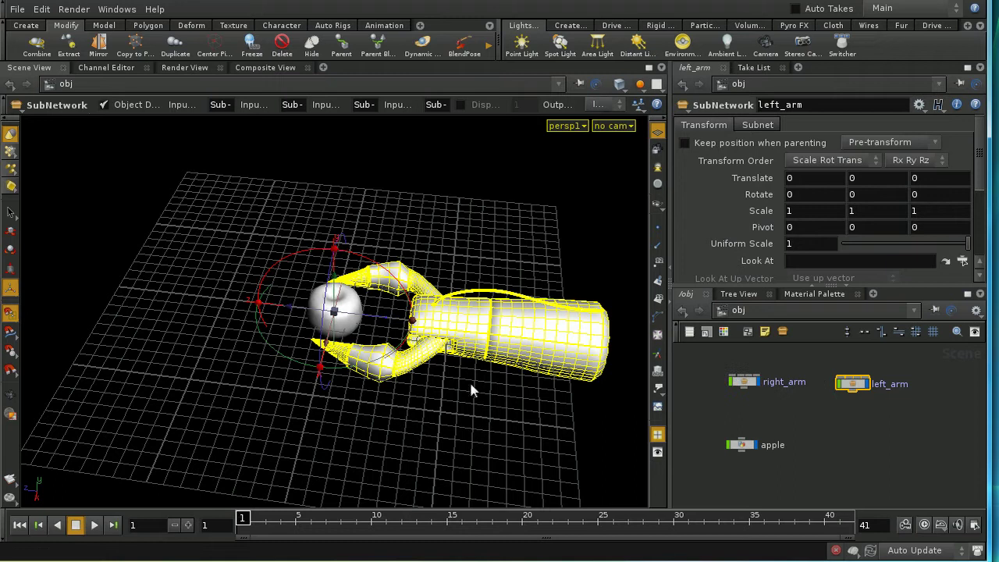
middle_click(867, 196)
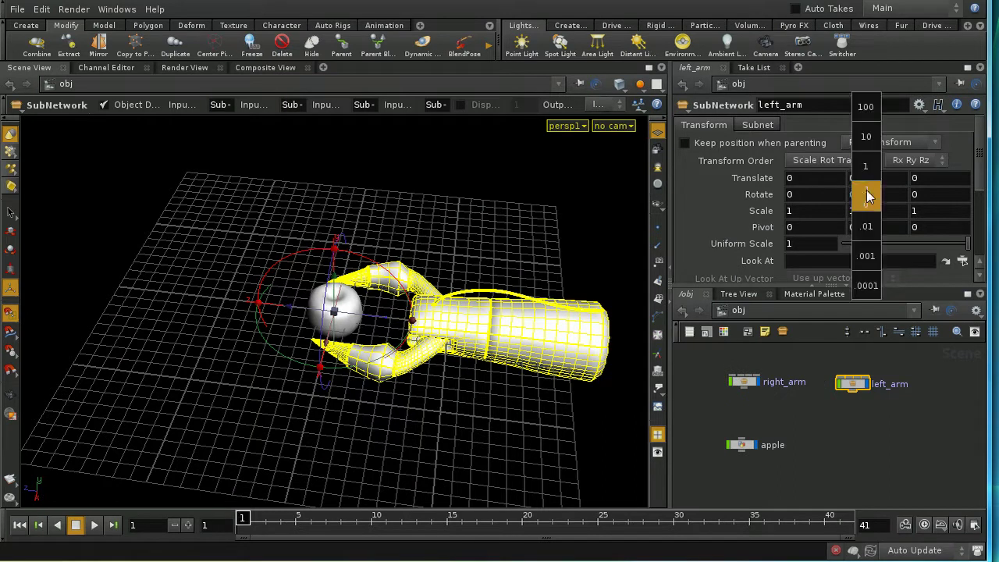
text(180)
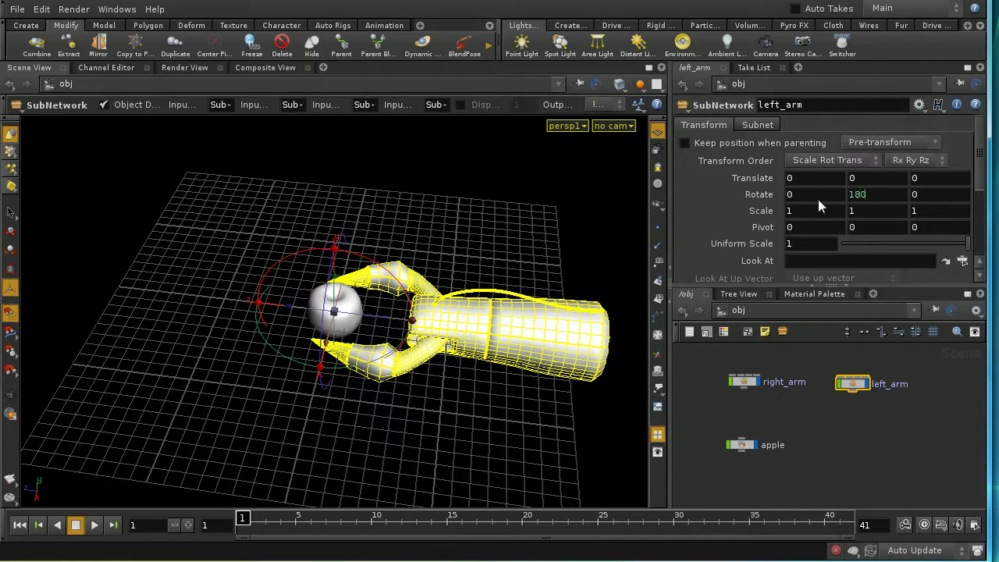
key(Return)
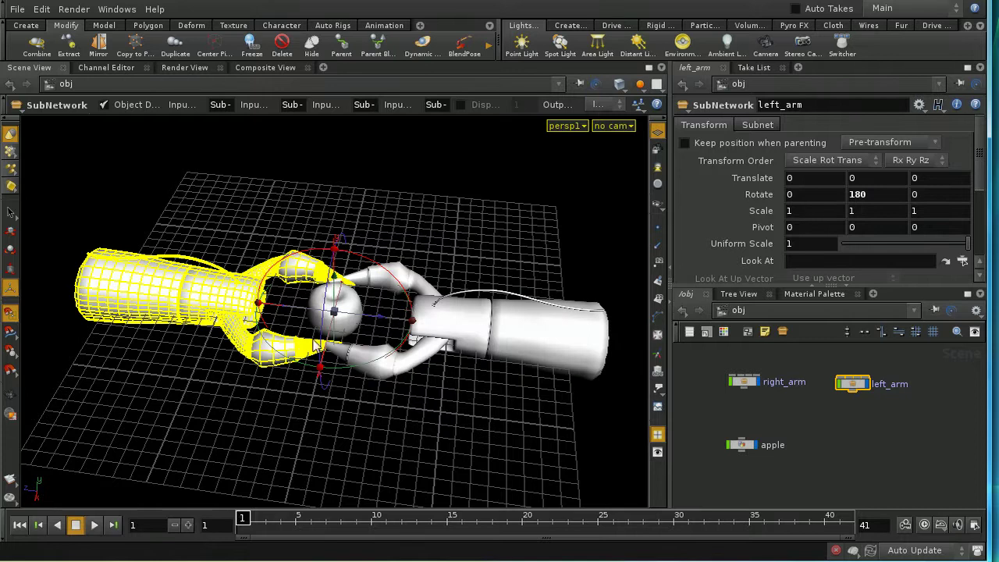
Raise left_arm along Y and adjust right_arm's height so the claws line up
drag(645, 434, 556, 376)
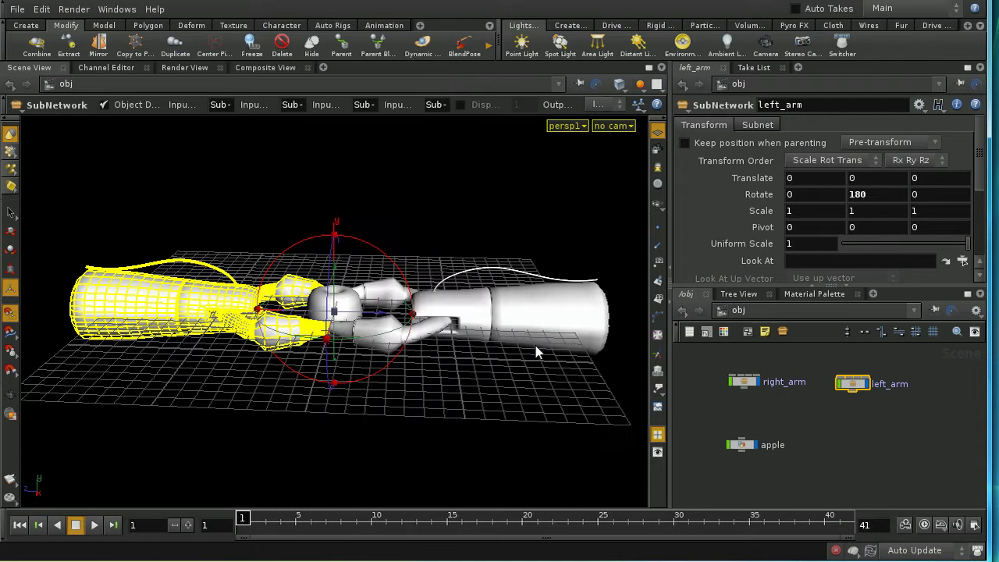
double_click(536, 319)
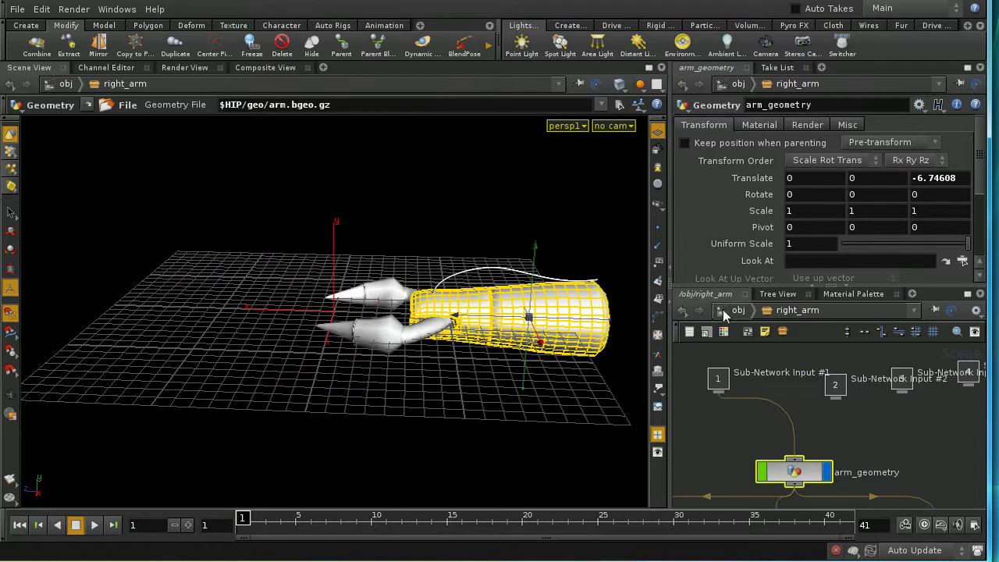
key(u)
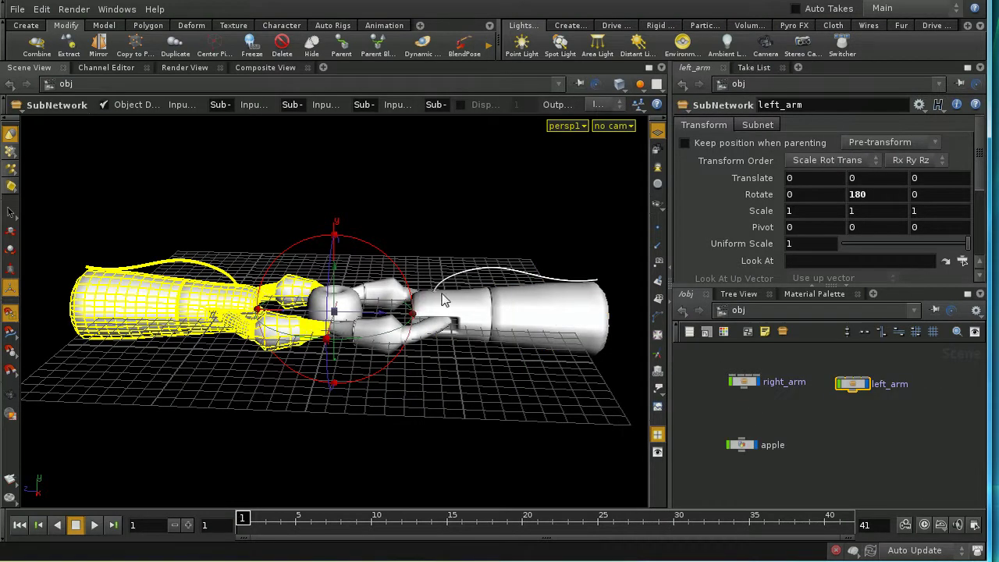
key(y)
key(y)
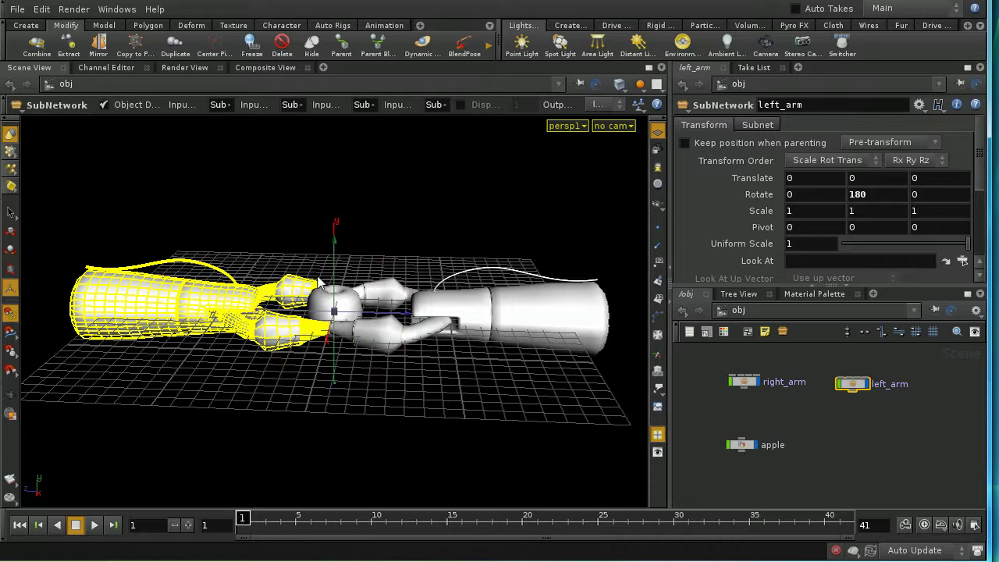
drag(332, 266, 334, 230)
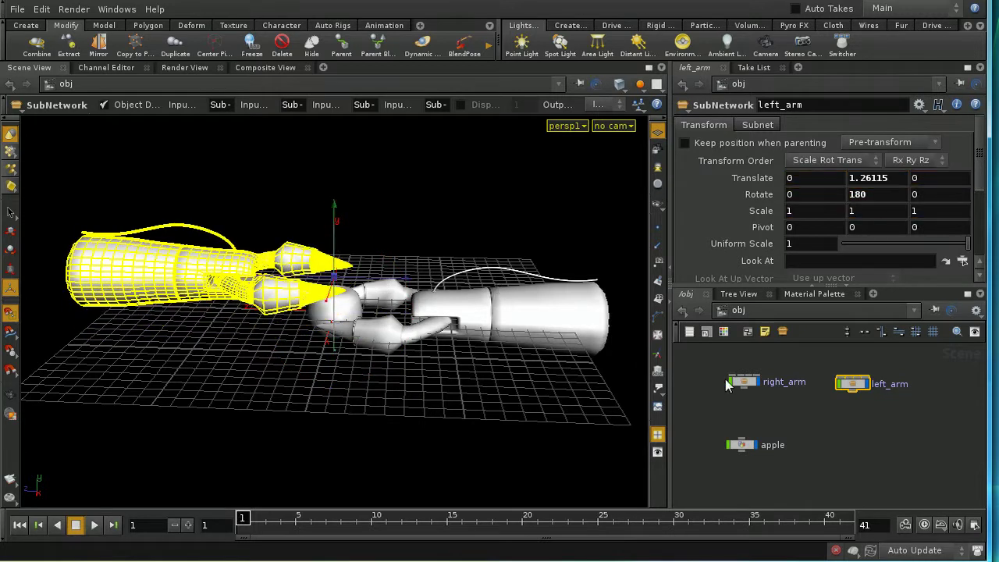
drag(336, 240, 441, 350)
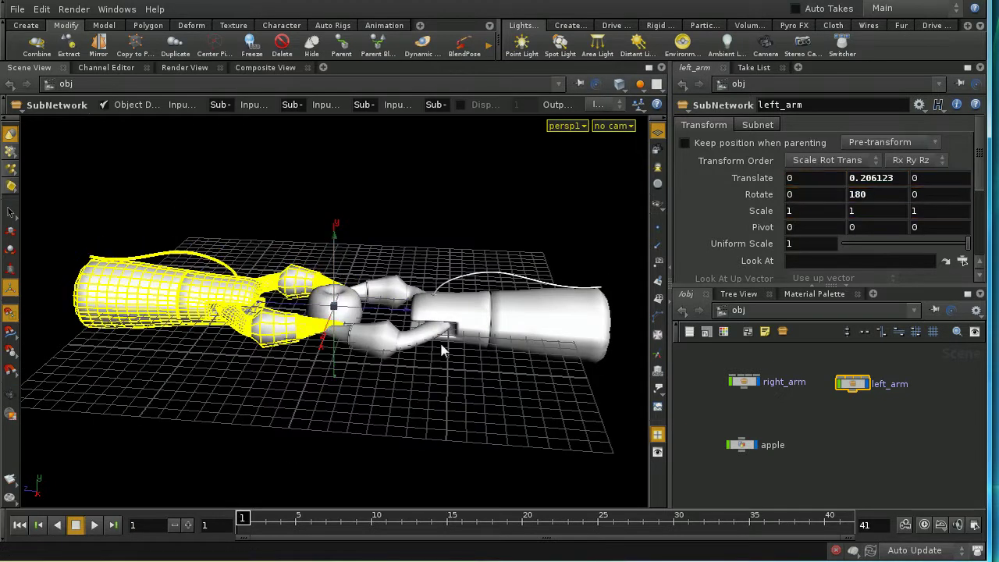
click(742, 382)
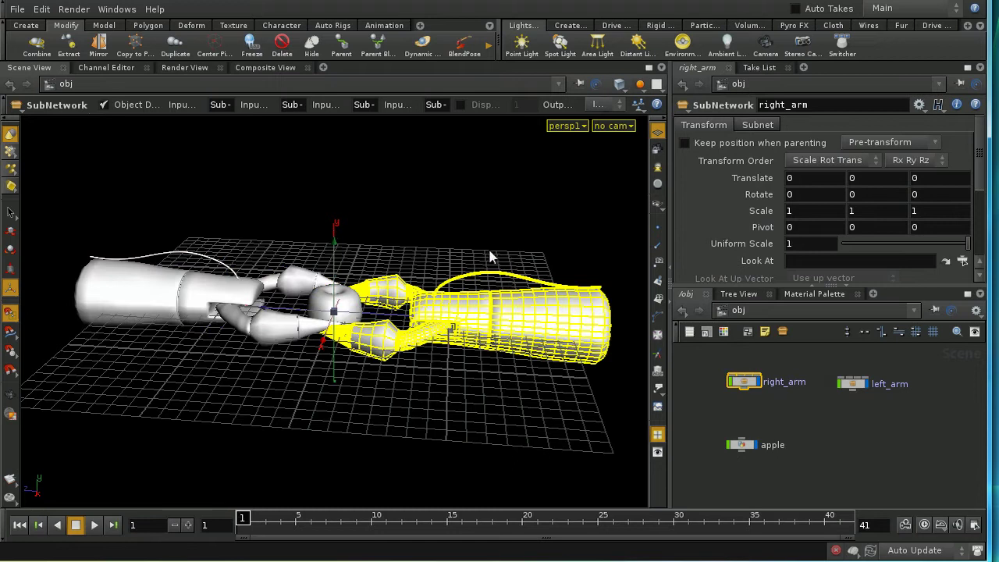
drag(334, 247, 334, 258)
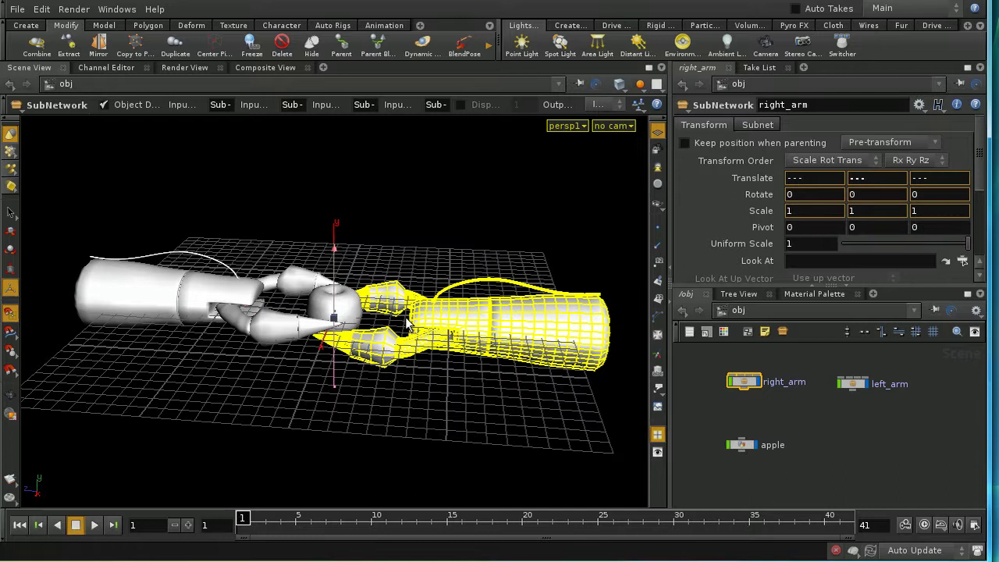
Scrub frames 1–50 to review the arms closing, then move left_arm and right_arm nodes up
key(space)
drag(410, 326, 449, 322)
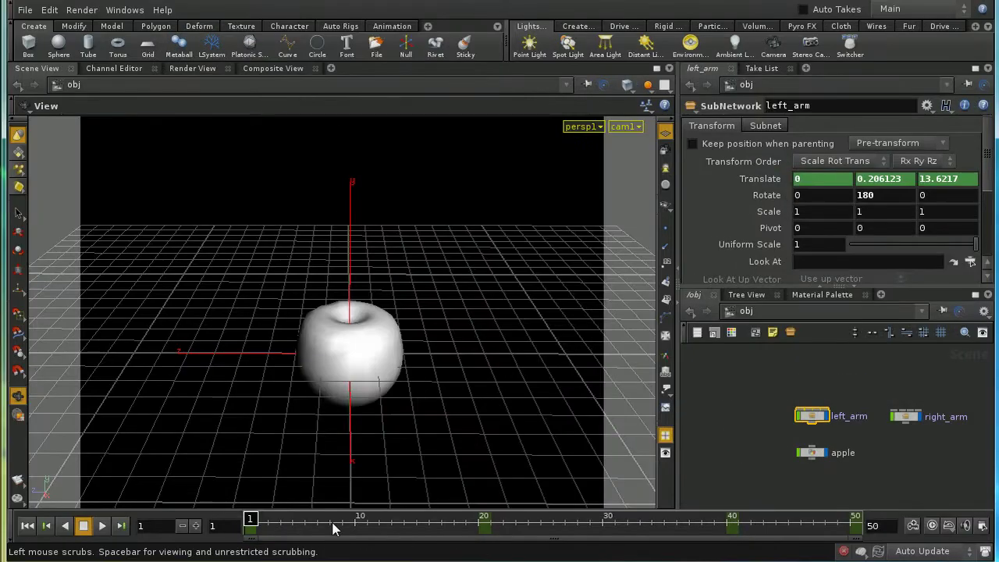
drag(253, 525, 752, 559)
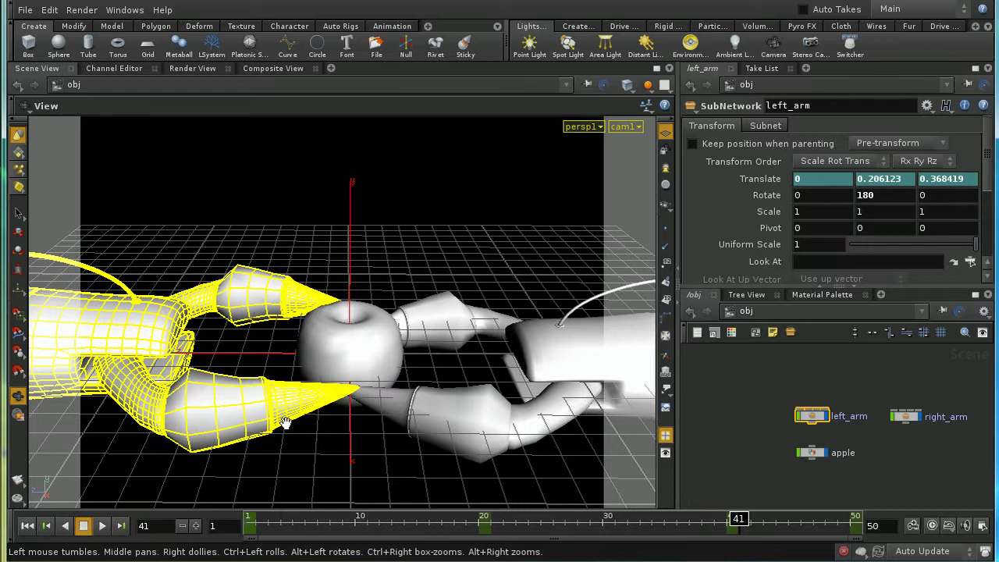
drag(738, 537, 824, 560)
drag(825, 518, 248, 518)
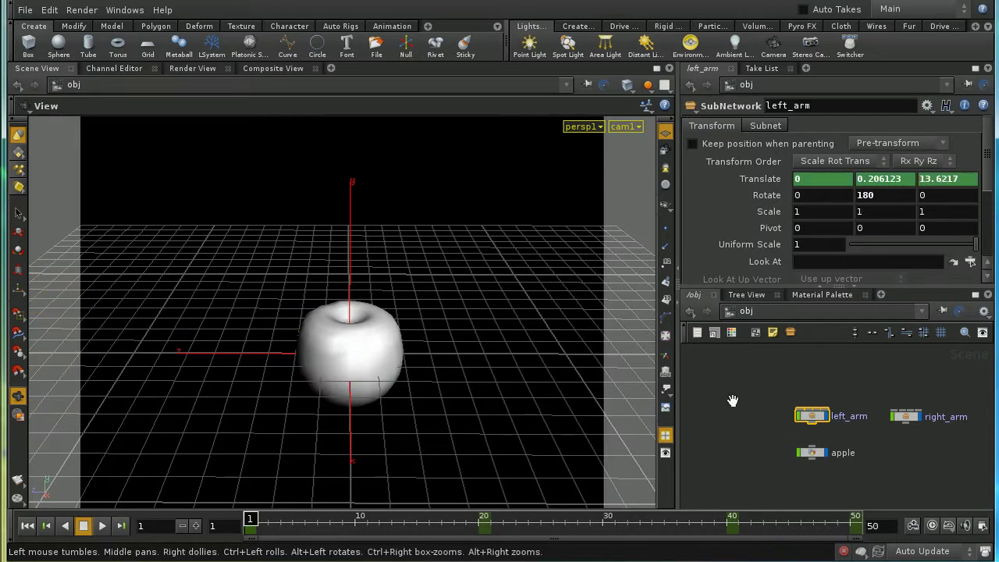
drag(803, 412, 721, 402)
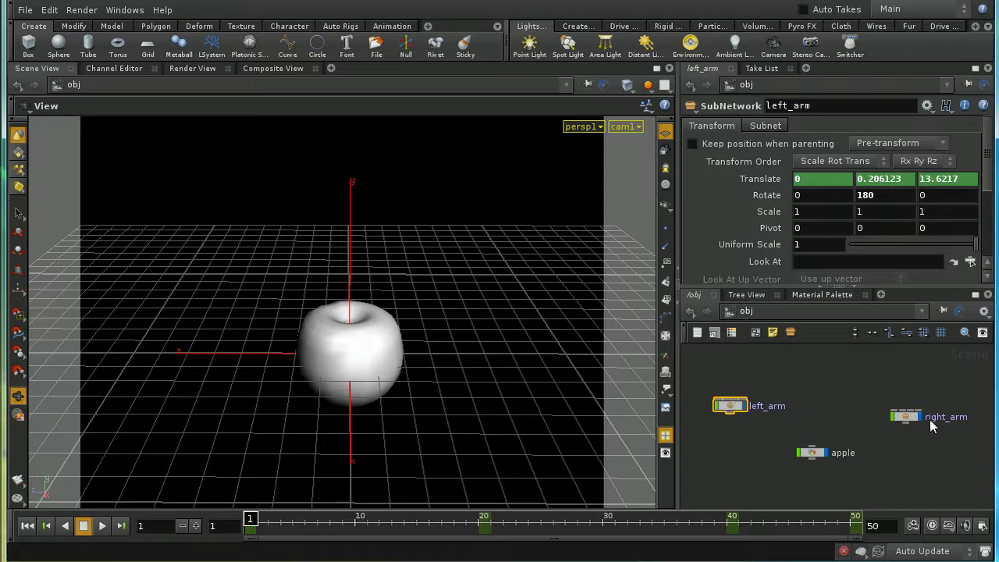
drag(912, 419, 874, 401)
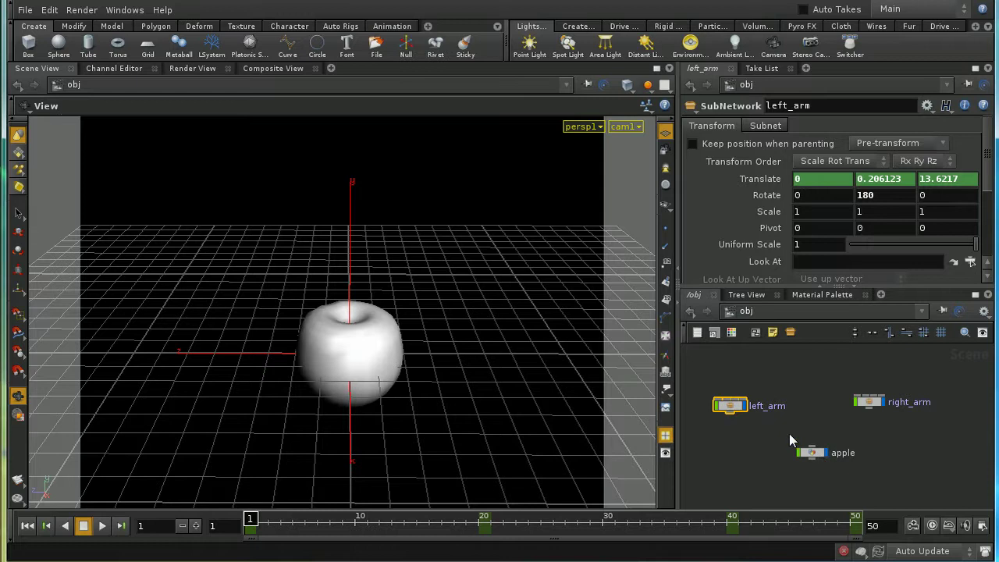
Enable Keep position when parenting on the apple and wire it under left_arm
click(781, 390)
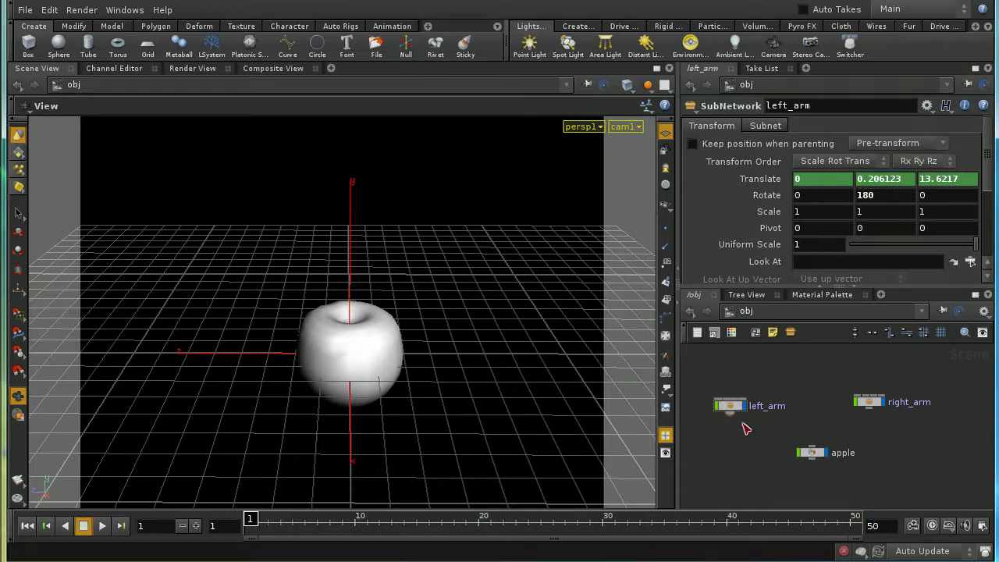
drag(831, 454, 735, 459)
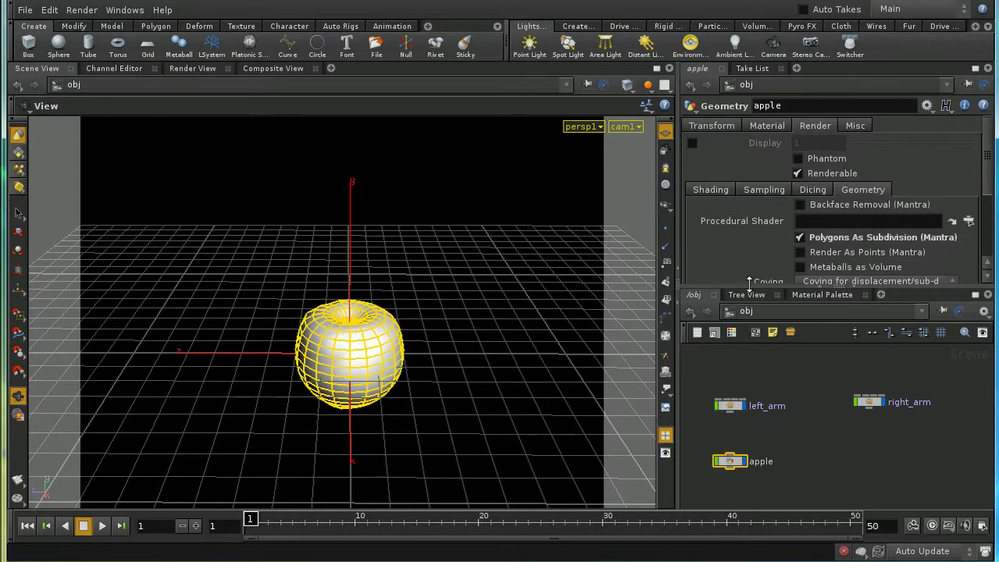
click(722, 130)
click(697, 143)
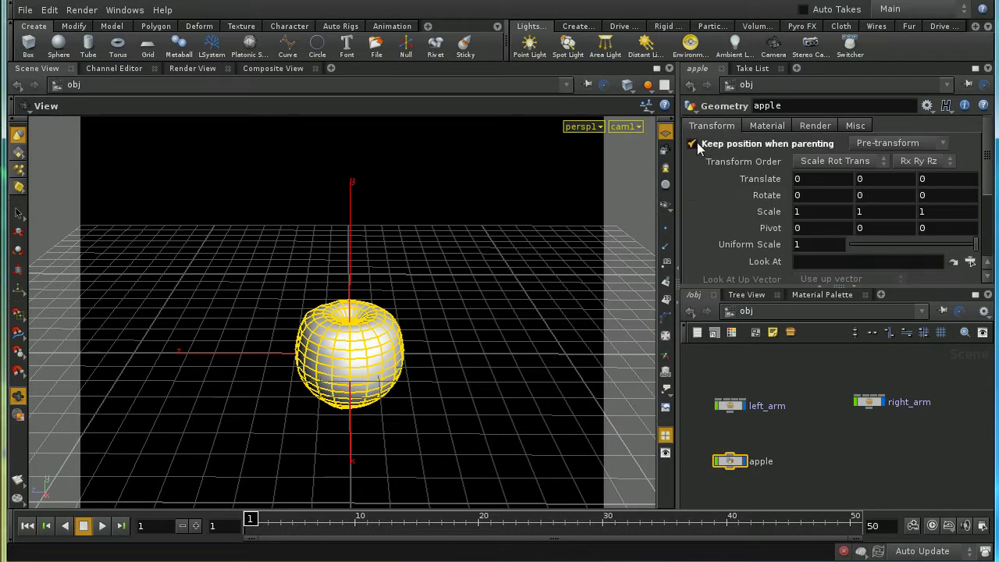
drag(735, 415, 731, 454)
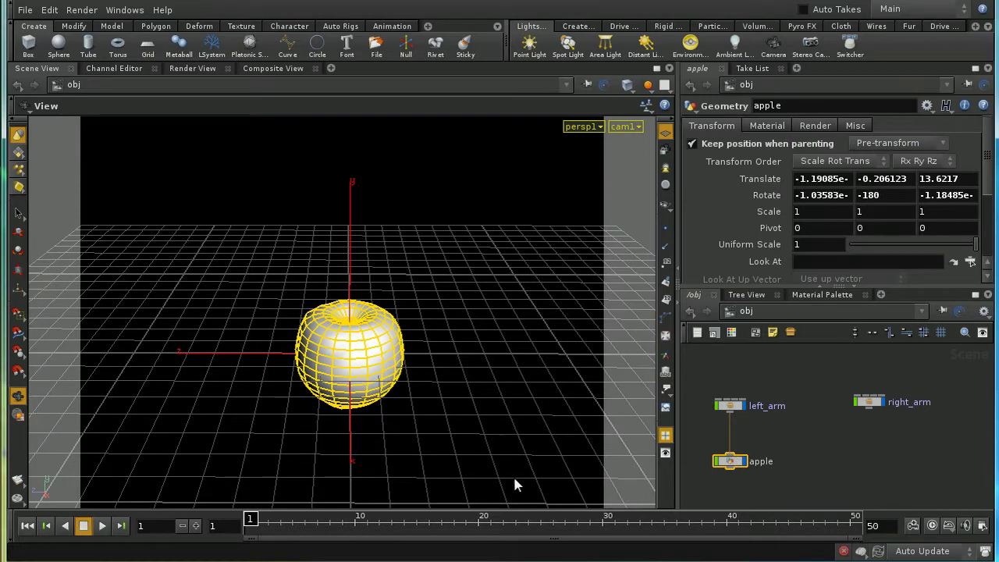
mouse_move(251, 522)
mouse_down()
mouse_move(447, 534)
mouse_move(305, 539)
mouse_move(479, 535)
mouse_move(306, 535)
mouse_move(250, 523)
mouse_up()
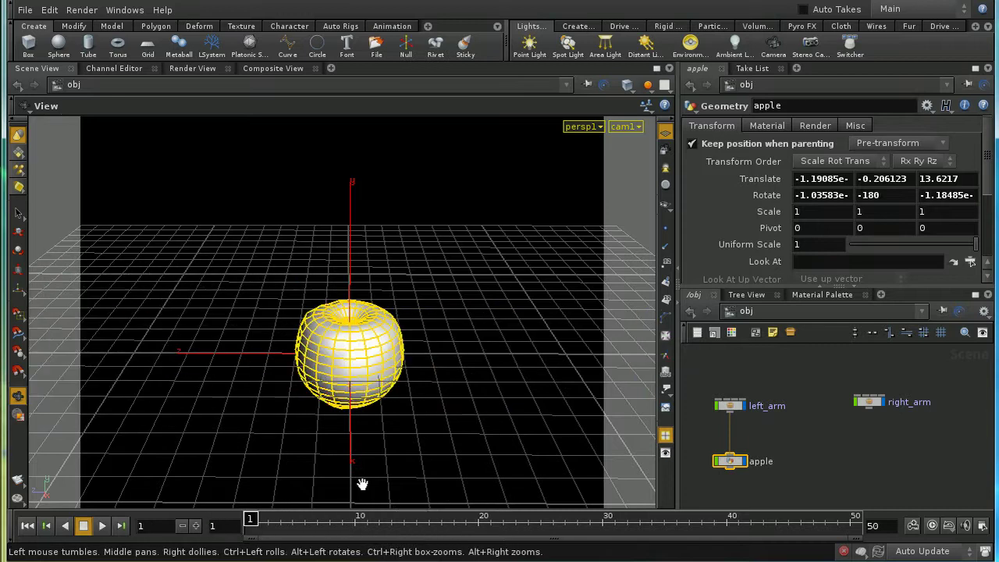
click(729, 406)
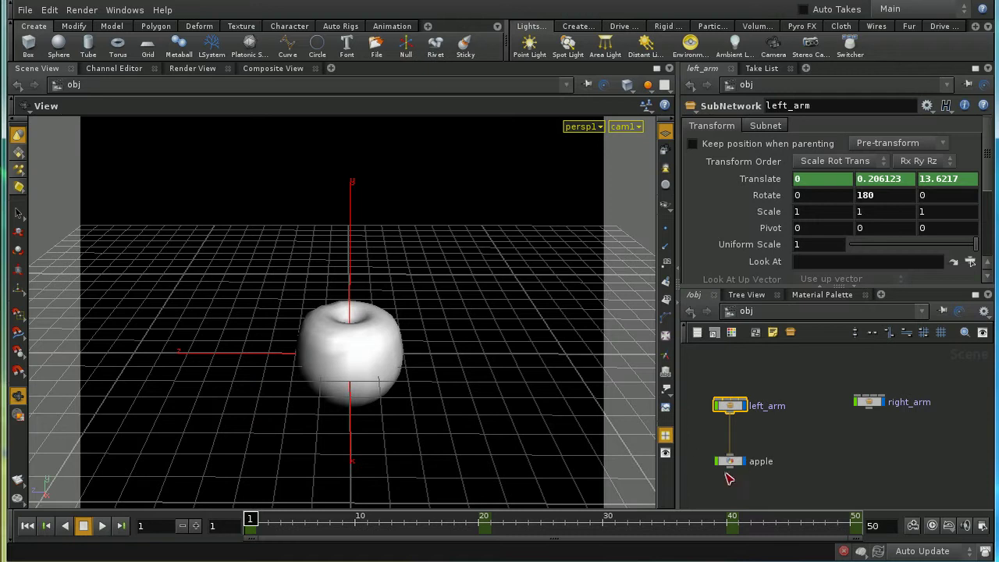
Check left_arm's Subnet tab Output Transform, leaving it on Input Object 1
click(772, 332)
drag(733, 408, 732, 422)
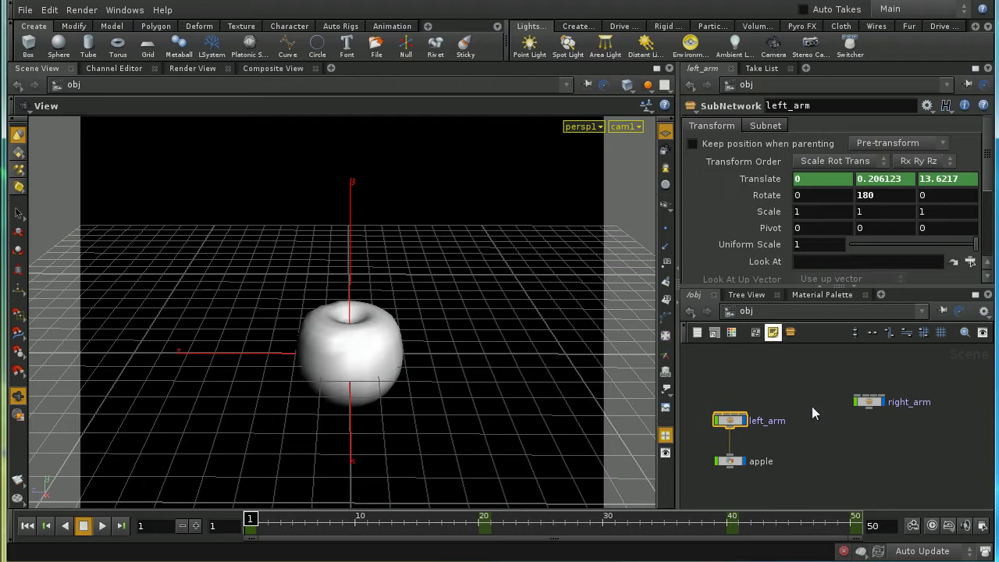
click(769, 127)
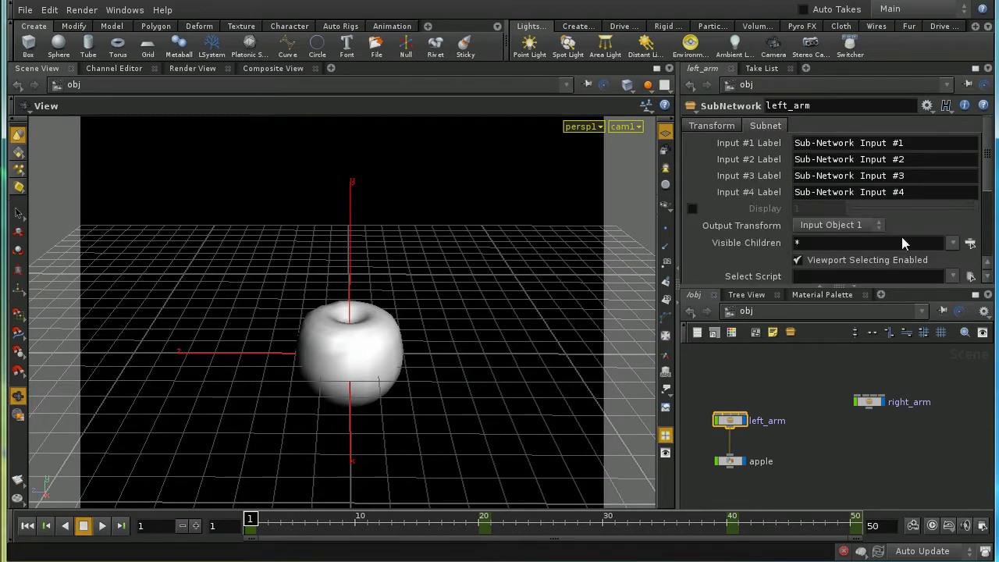
scroll(989, 191, down, 2)
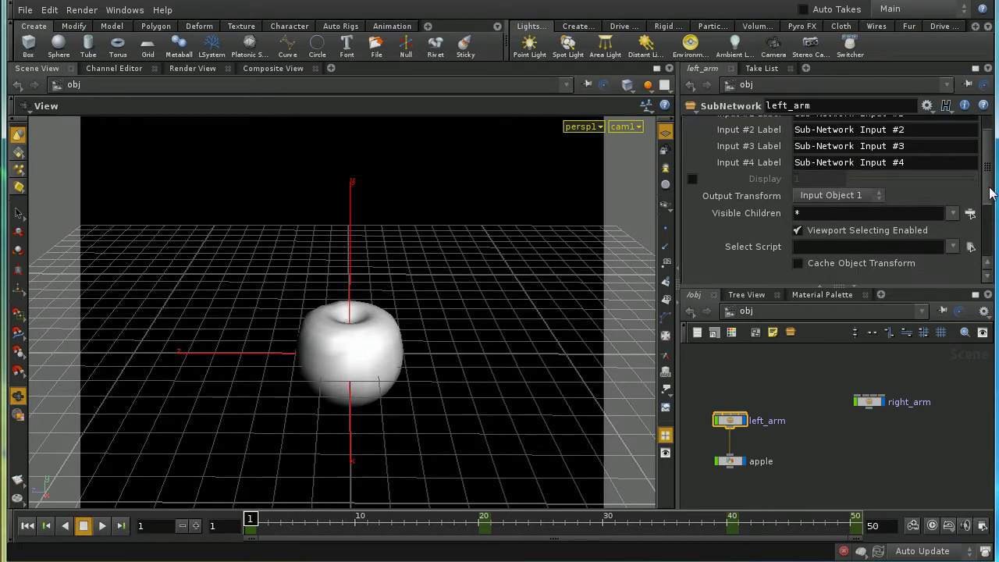
click(878, 196)
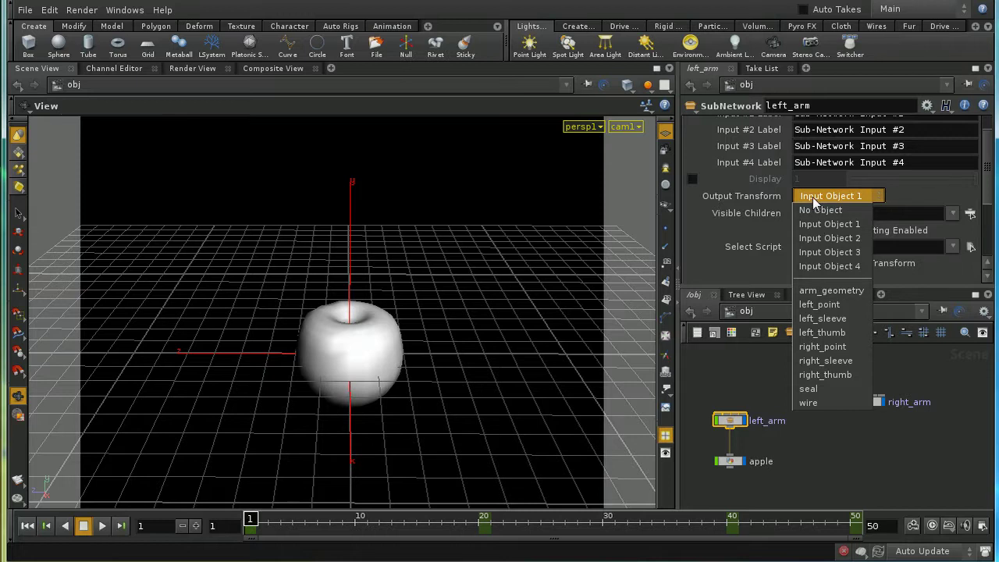
click(740, 356)
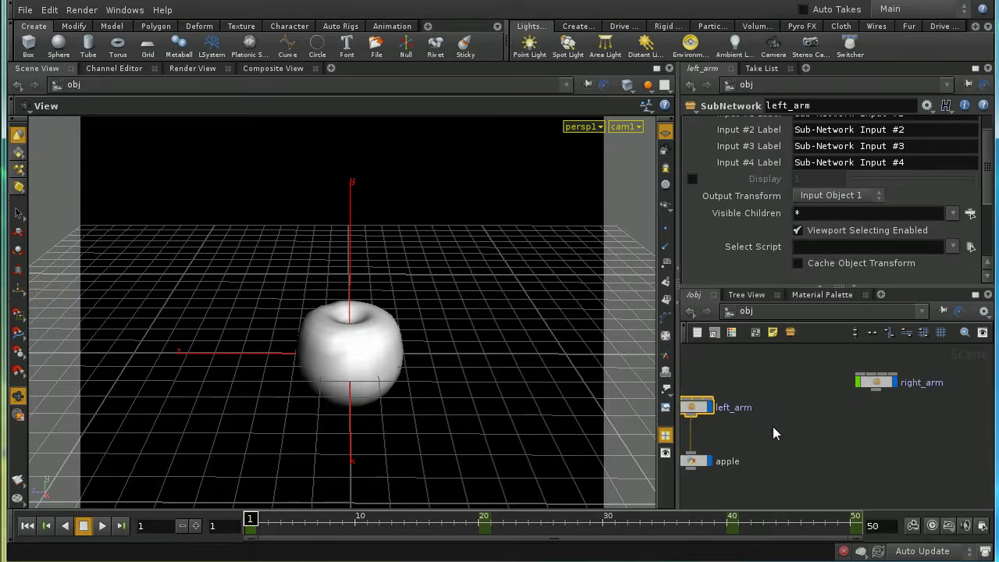
middle_drag(776, 430, 858, 463)
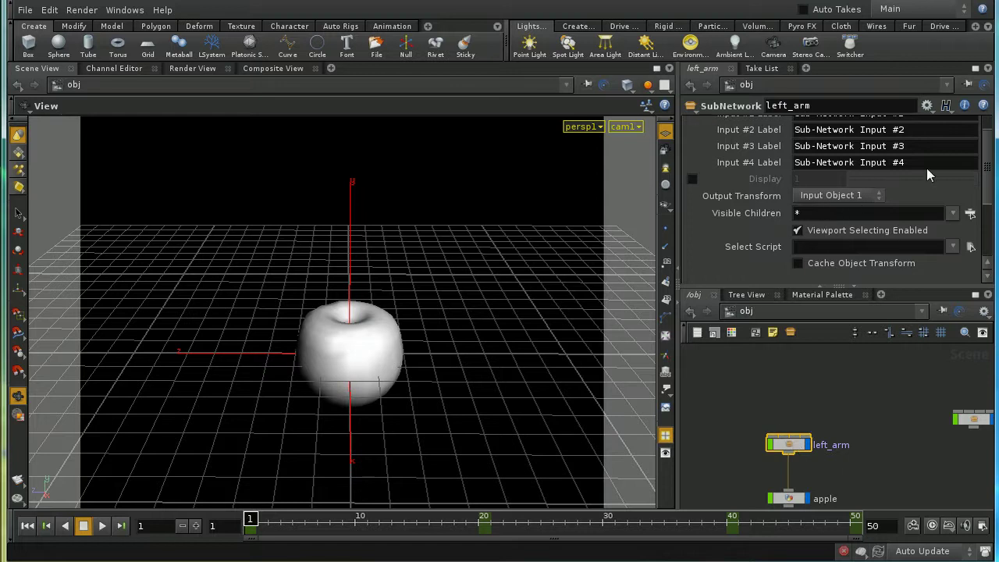
Check left_arm's transform values and try its Output Transform options, including the wire object's transform
scroll(787, 122, up, 1)
click(715, 126)
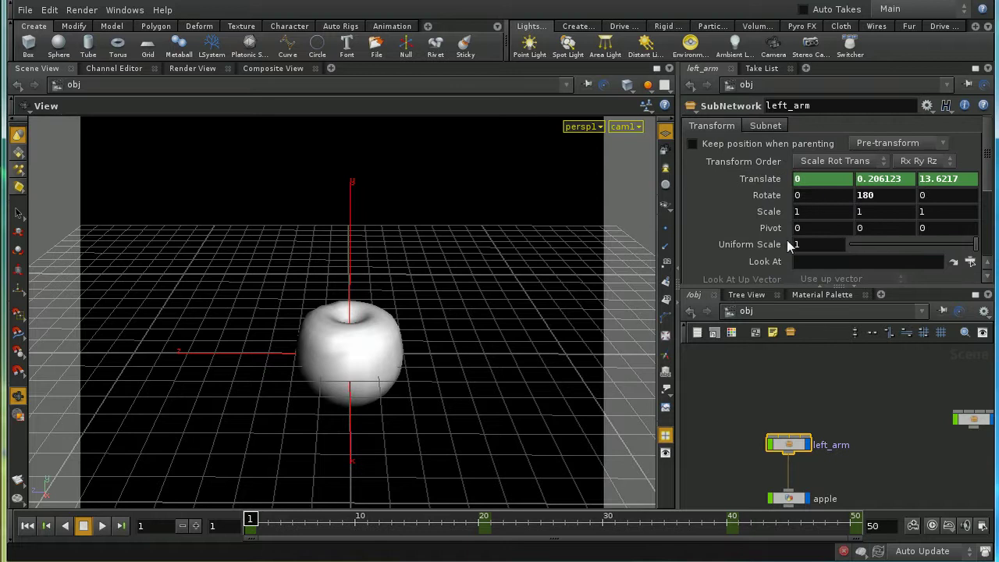
click(765, 128)
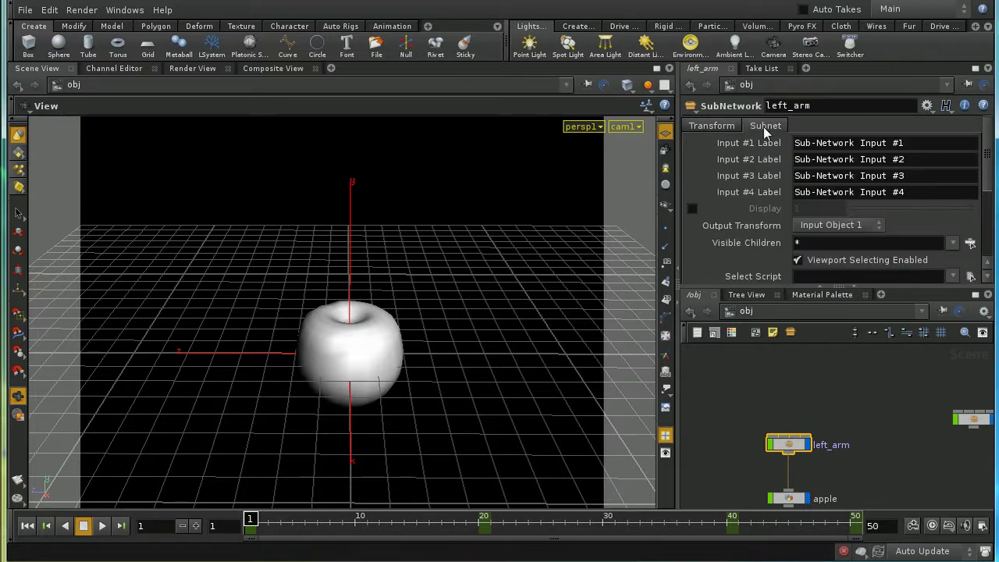
click(844, 225)
click(846, 235)
click(838, 227)
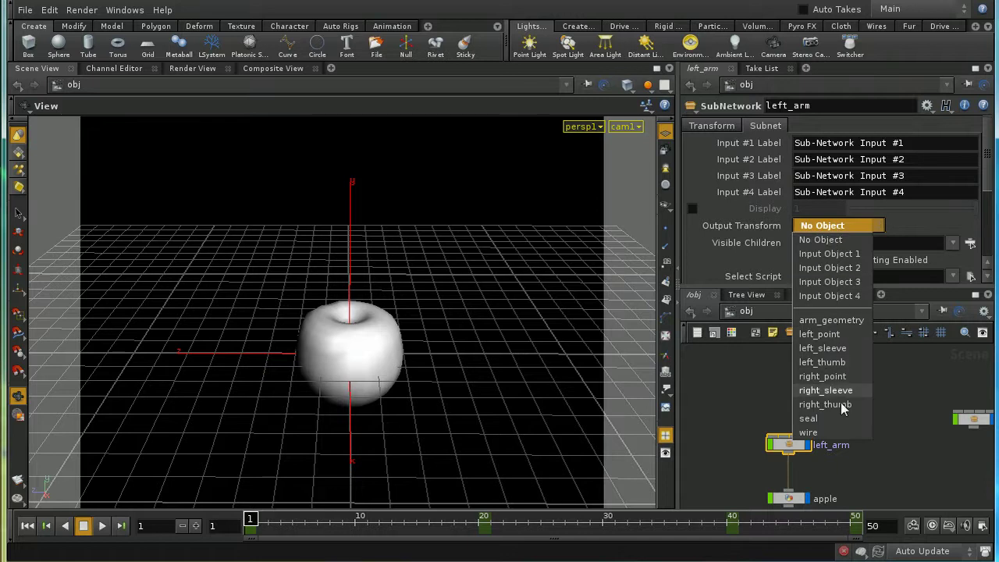
click(871, 431)
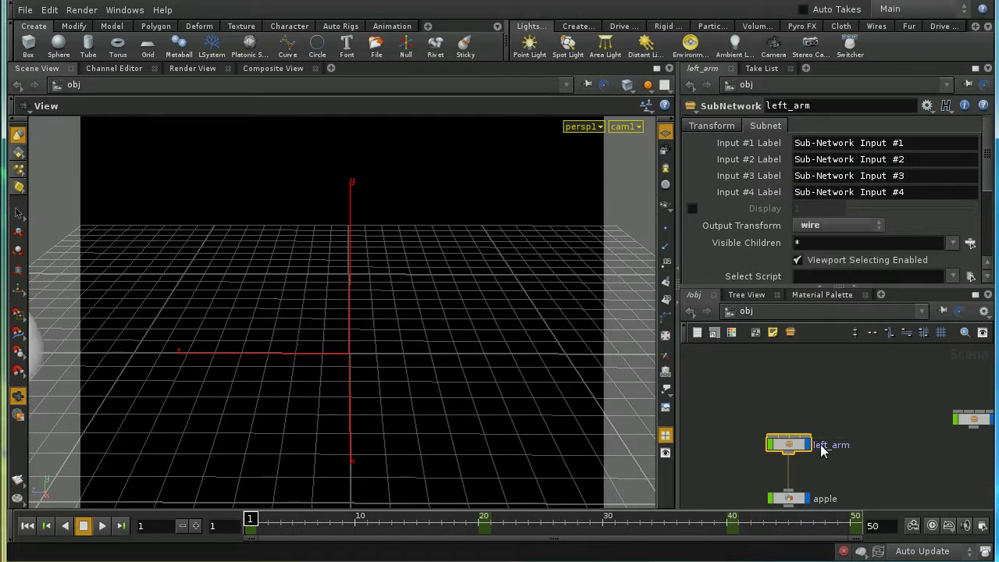
Look inside the left_arm subnet, return to object level, and set Output Transform to No Object
double_click(794, 447)
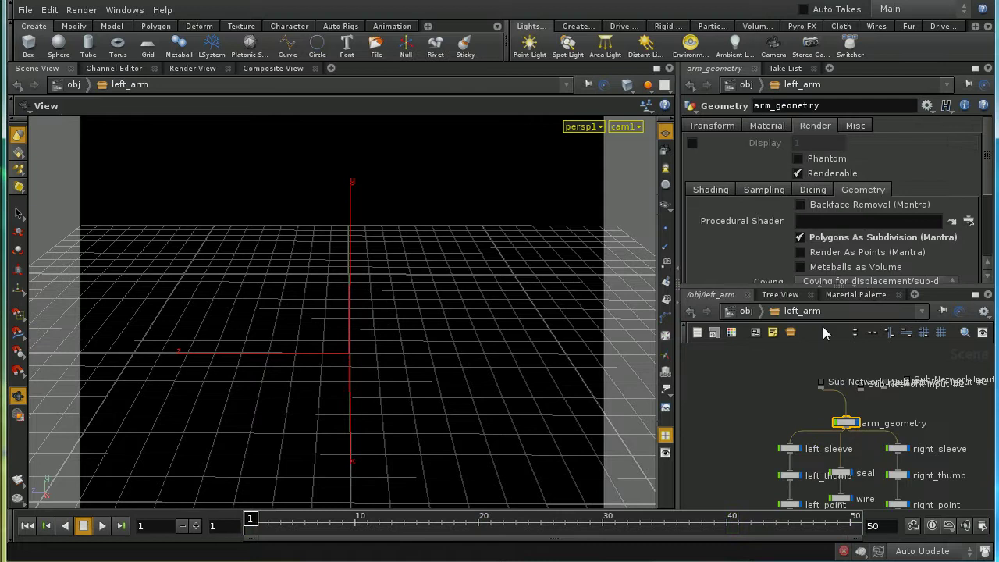
middle_drag(826, 442, 820, 399)
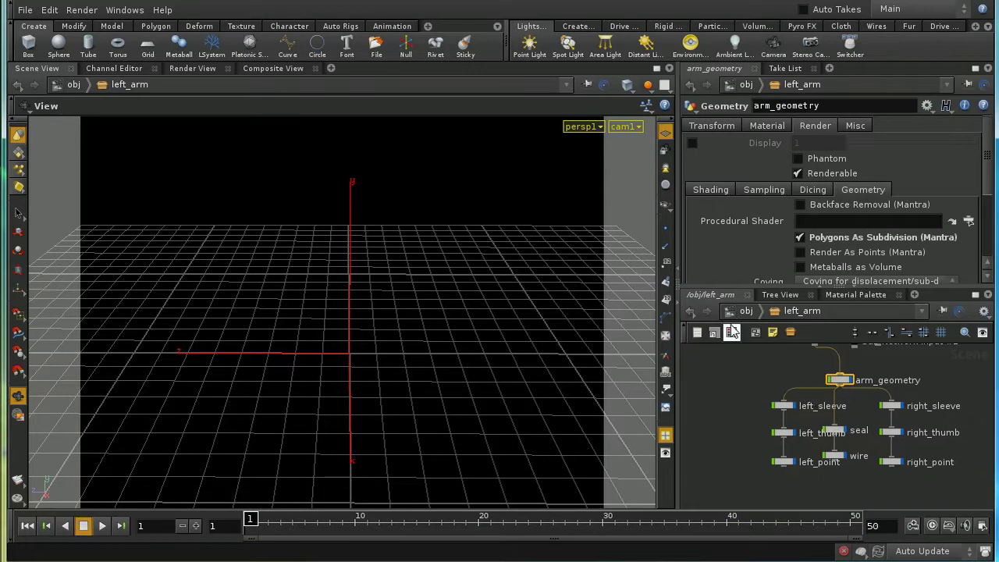
click(743, 311)
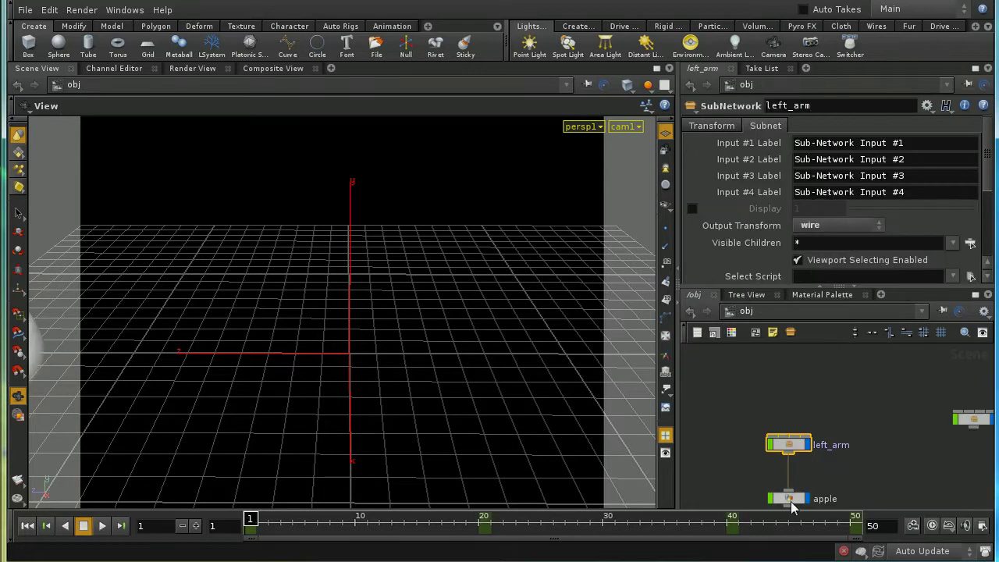
click(830, 224)
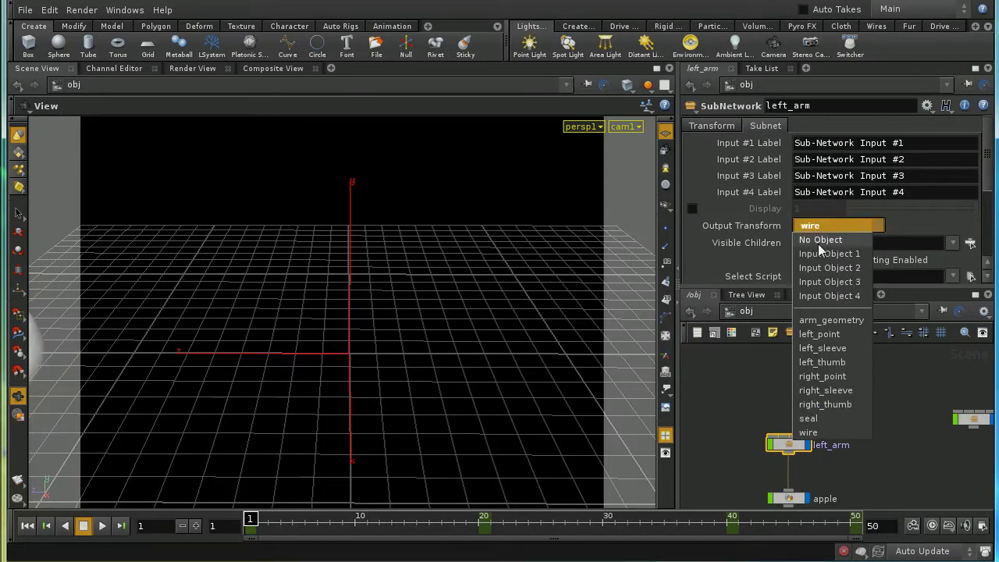
click(818, 241)
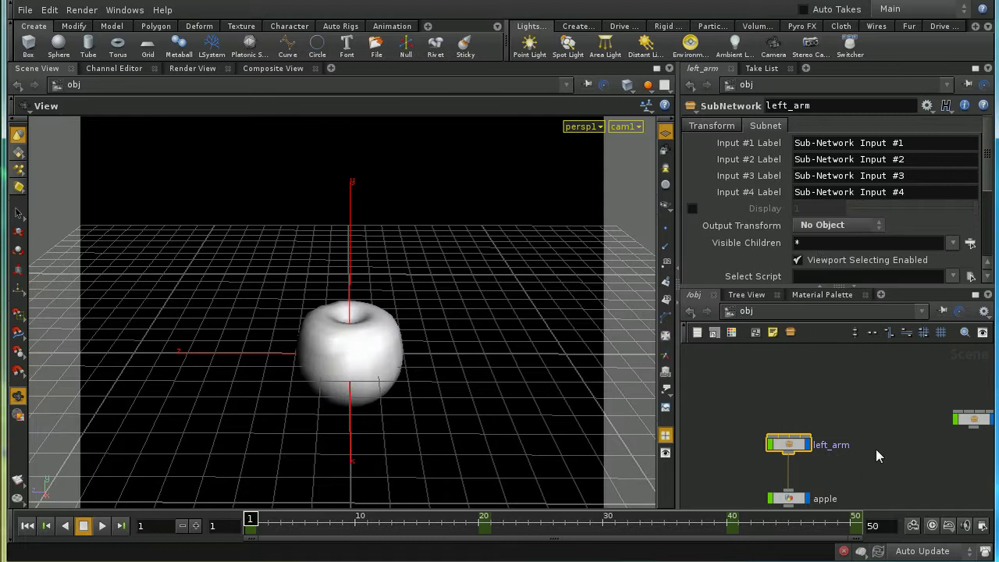
Set right_arm's Output Transform to No Object on its Subnet tab
key(h)
click(884, 407)
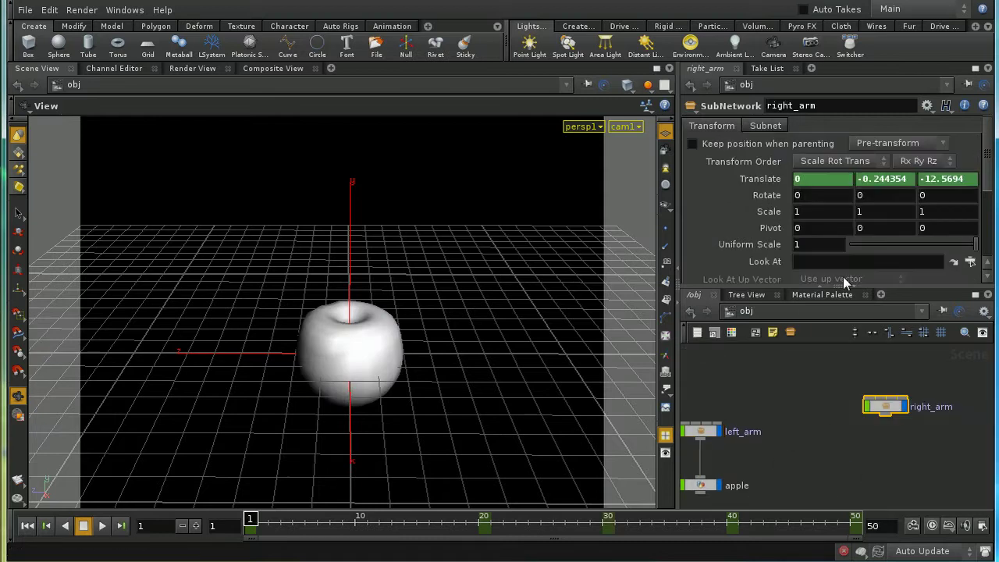
click(765, 125)
click(849, 227)
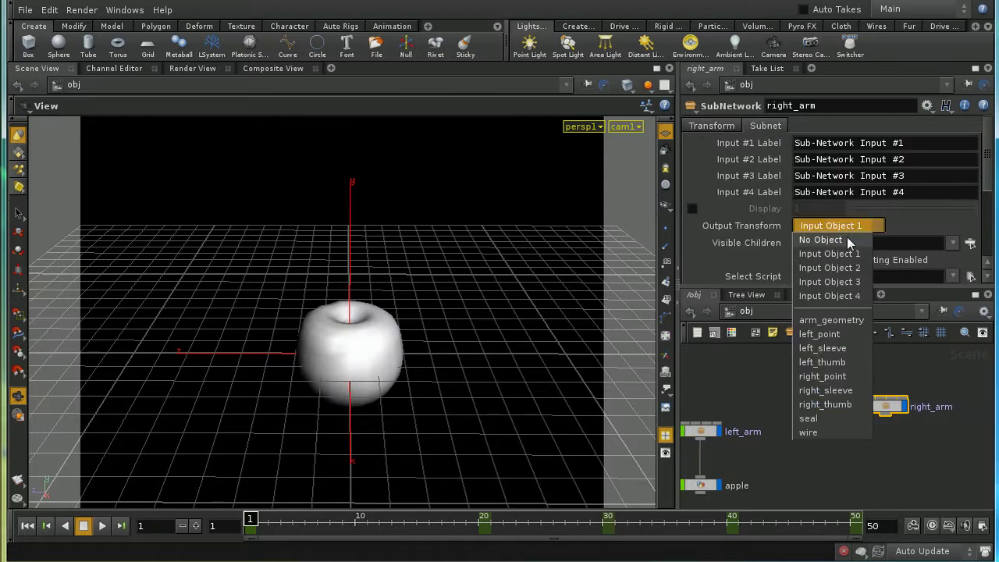
click(847, 237)
Move left_arm up-left, the apple down-right, and right_arm further into the network
middle_drag(805, 443, 885, 421)
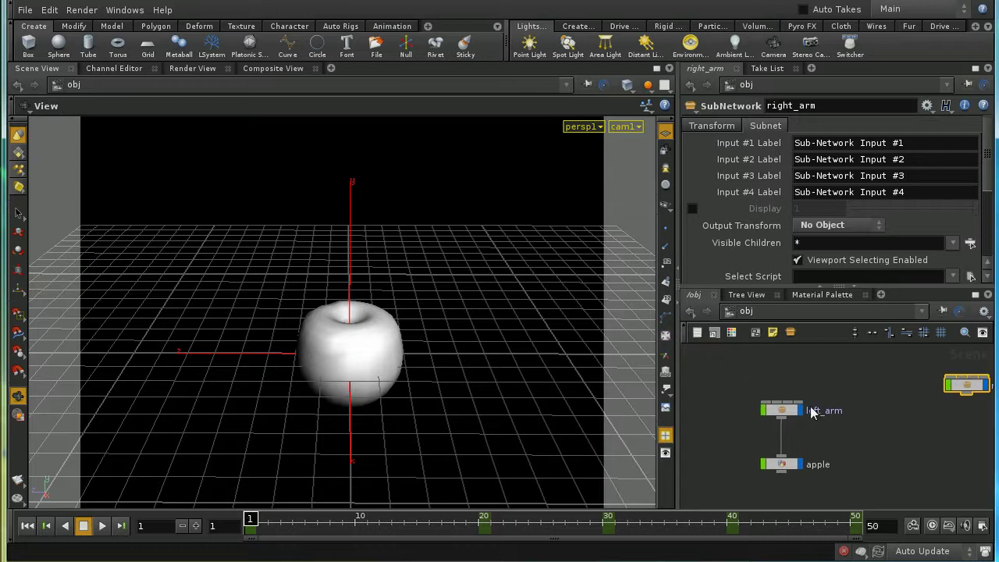
drag(787, 411, 772, 397)
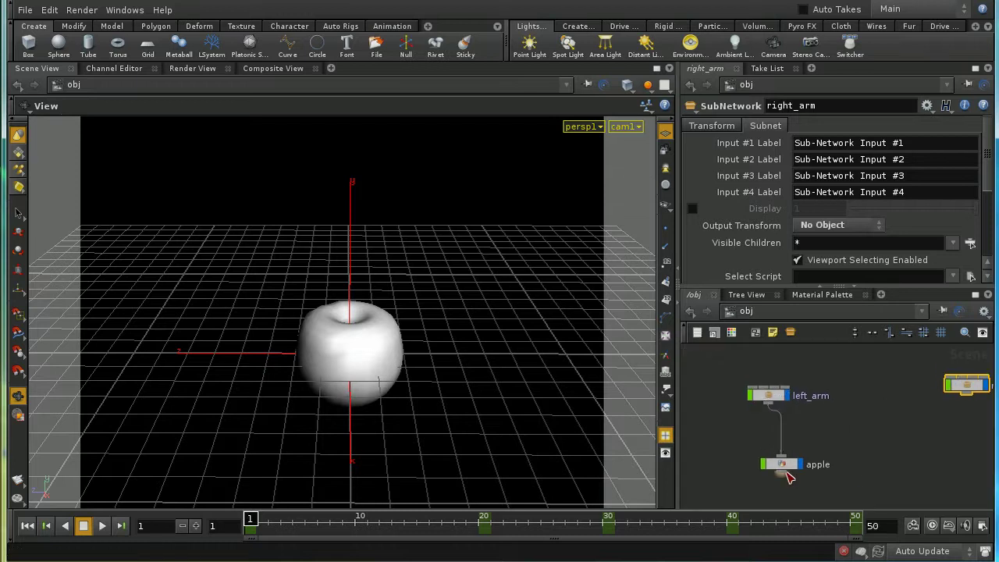
drag(787, 469, 851, 467)
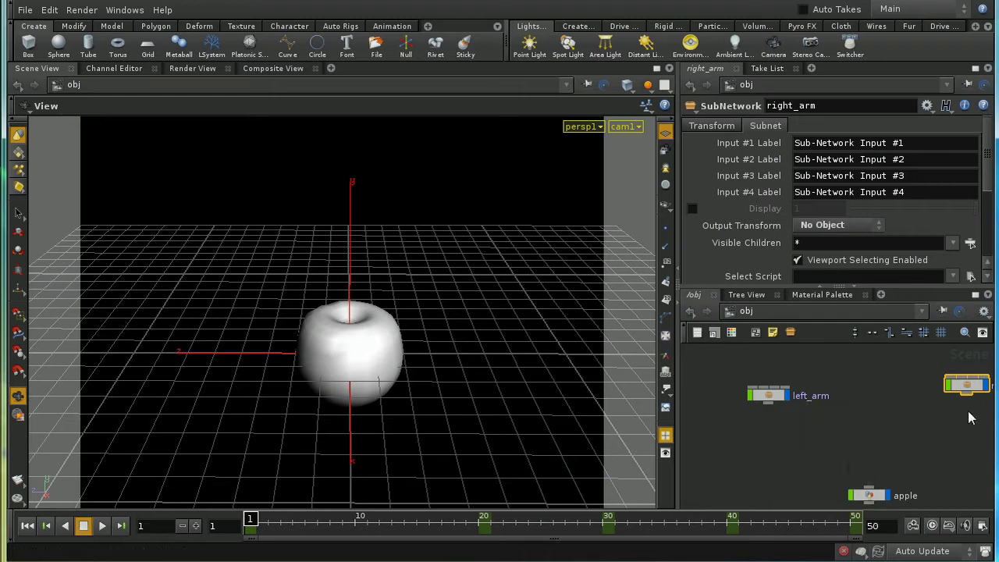
drag(969, 390, 952, 402)
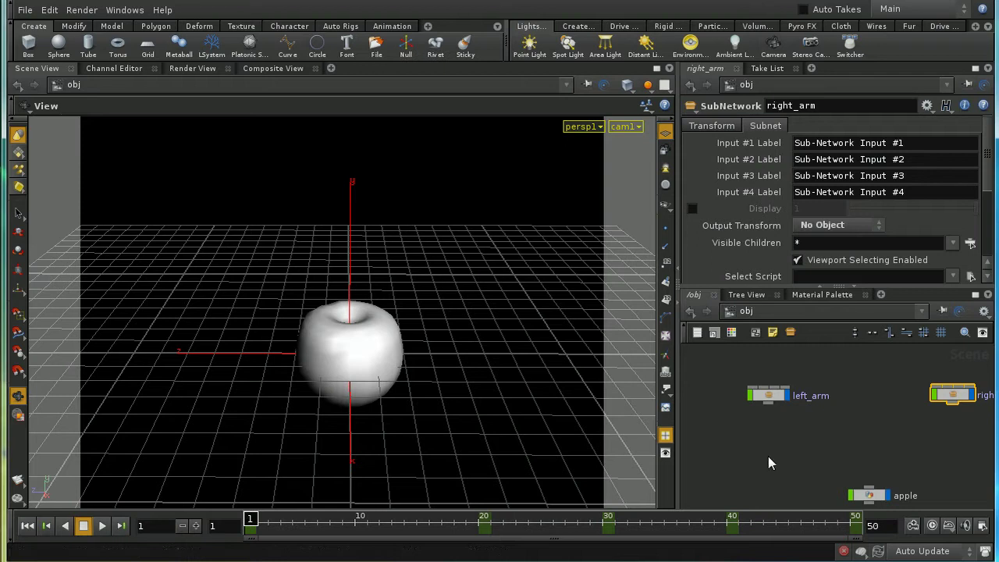
Alternate between left_arm and right_arm to compare them, then nudge left_arm slightly upward
click(776, 395)
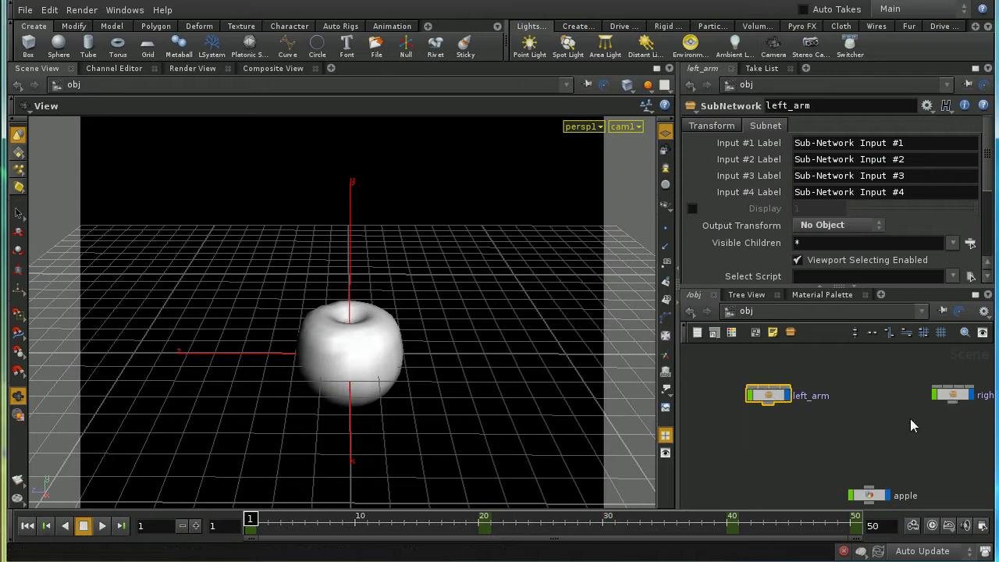
click(953, 395)
click(768, 394)
click(953, 395)
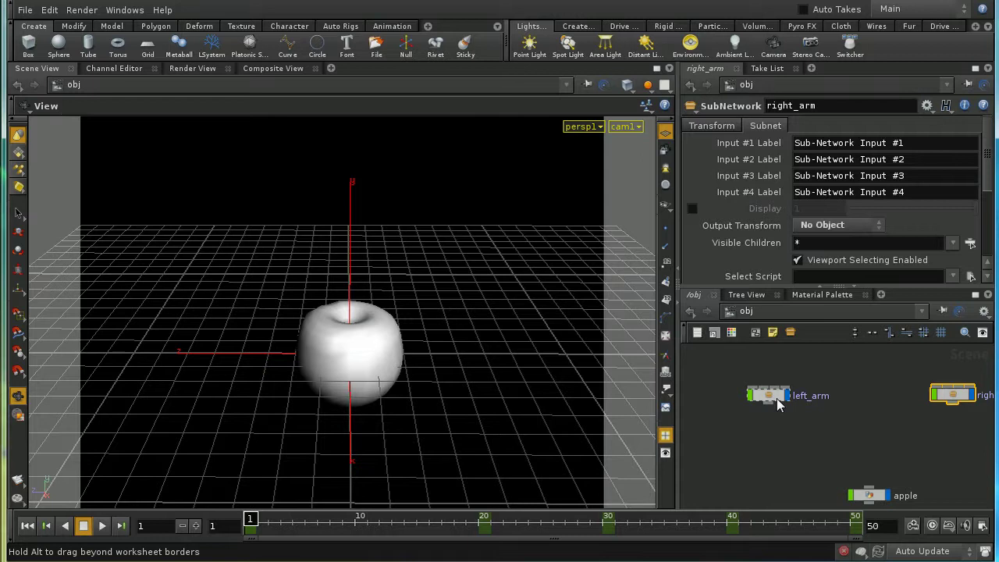
click(777, 398)
click(953, 396)
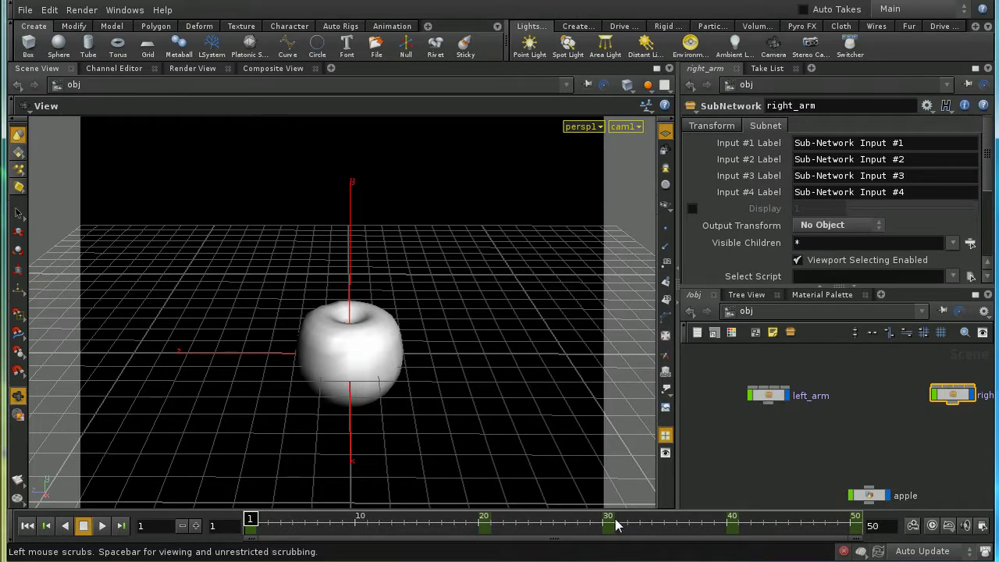
click(764, 395)
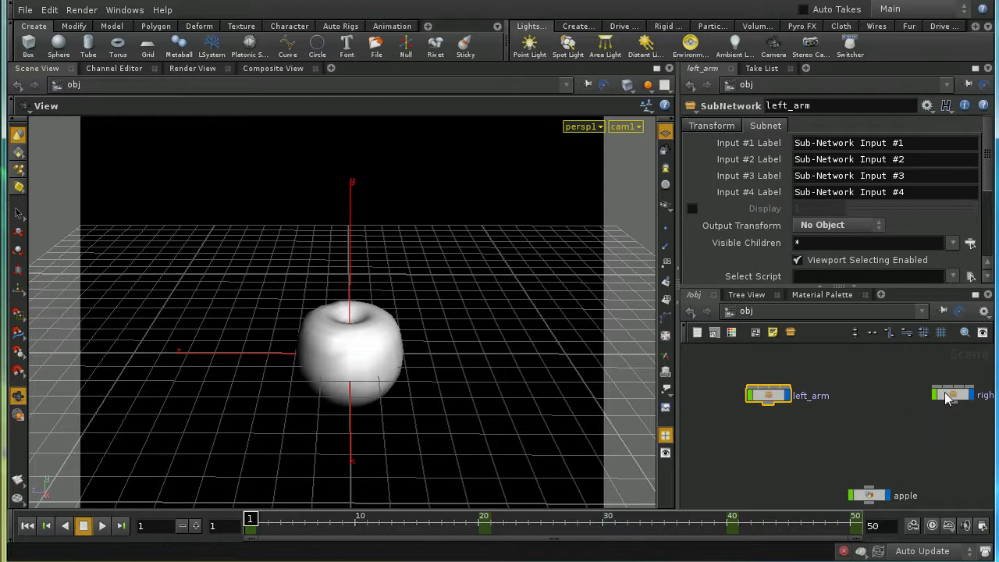
click(949, 395)
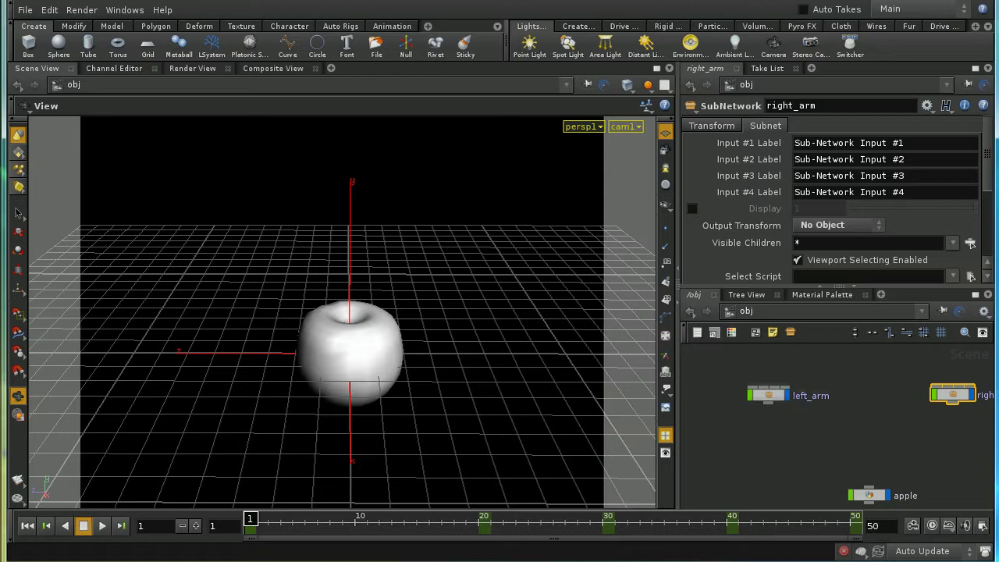
drag(782, 393, 782, 390)
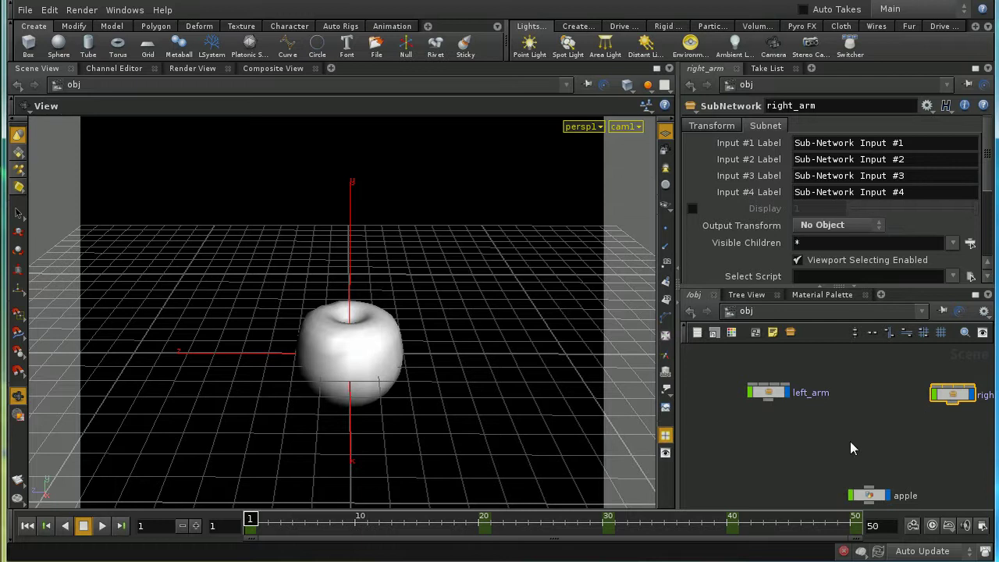
Place a blend1 Blend node between the arms and apple, wiring left_arm and right_arm into it
key(Tab)
text(blend)
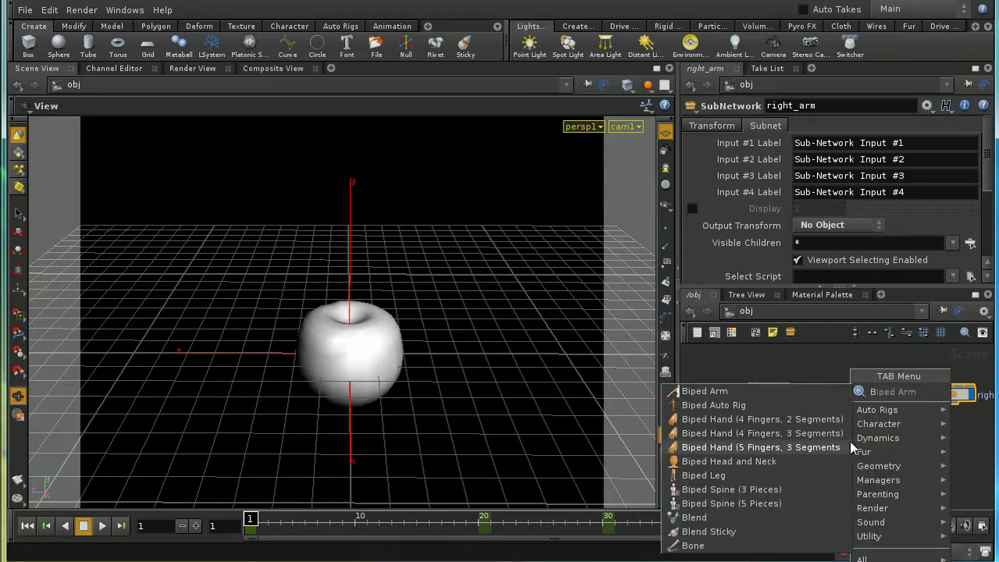
click(824, 392)
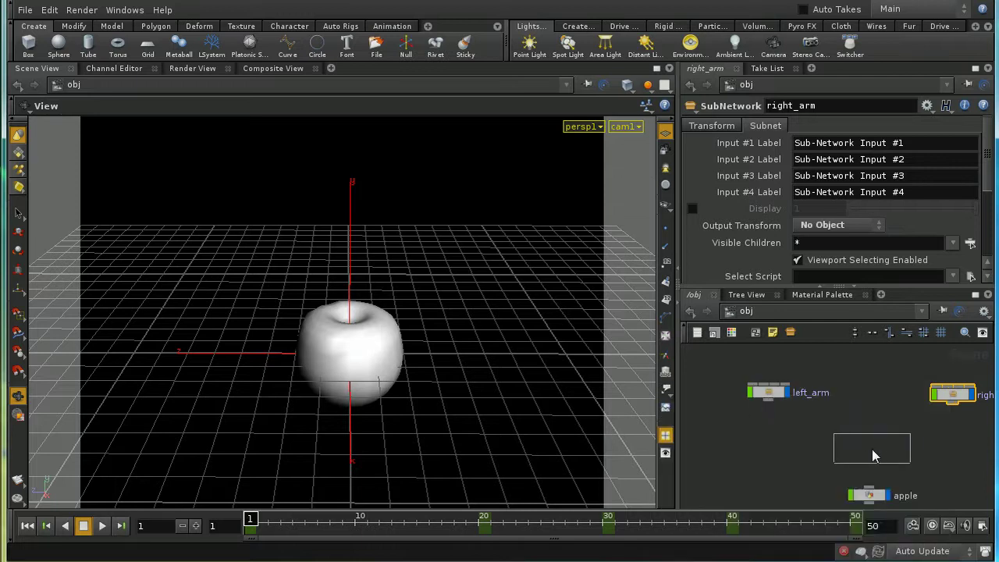
click(872, 449)
drag(769, 401, 872, 440)
drag(954, 411, 870, 492)
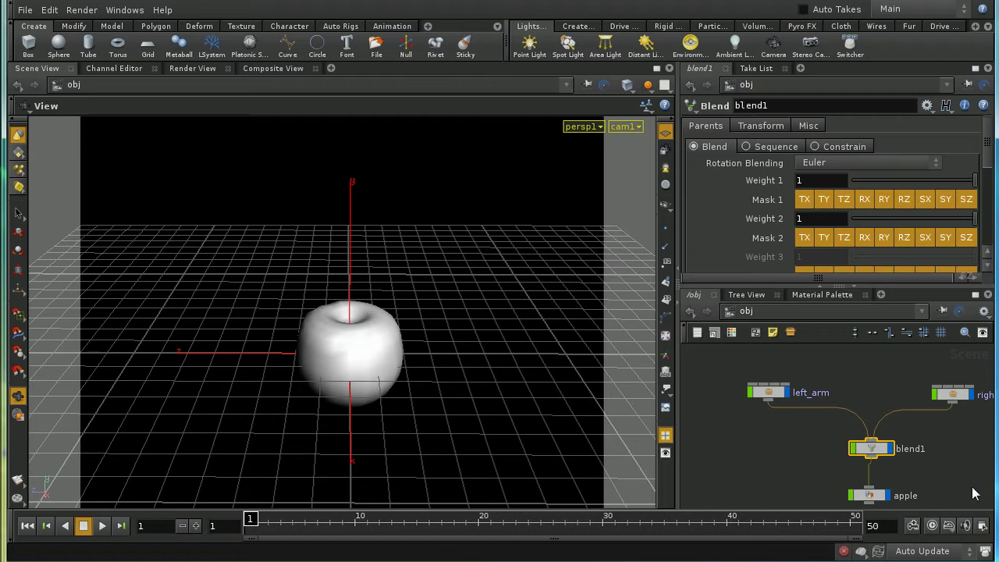
drag(872, 449, 870, 448)
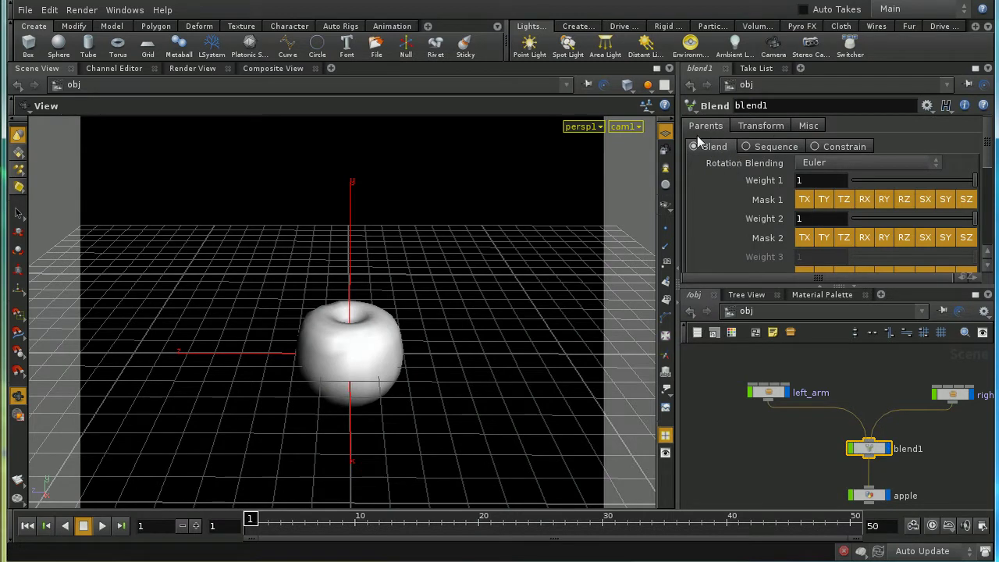
Test blend1's Sequence and Constrain modes, return to Blend, and drag Weight 2 down to 0
click(781, 147)
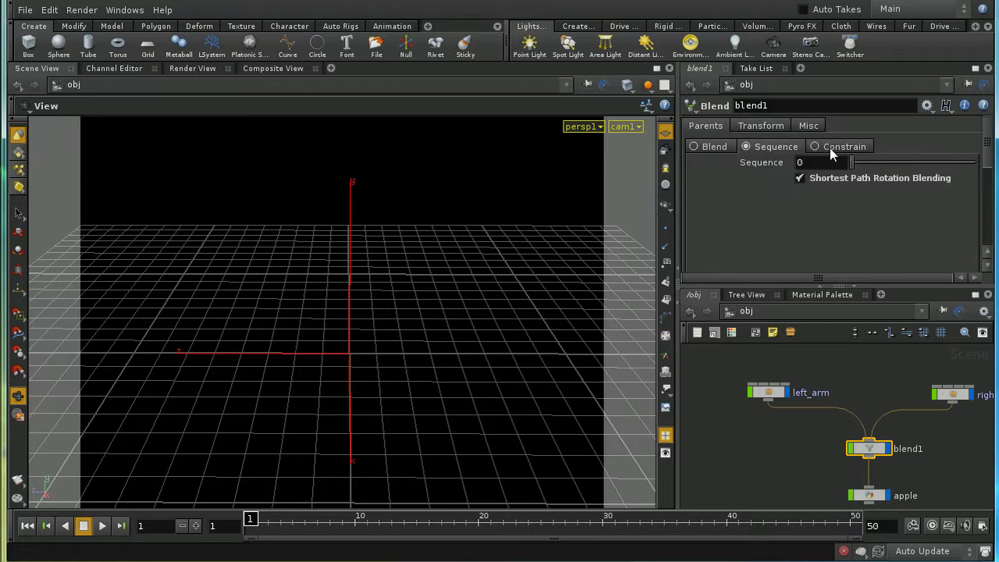
click(830, 148)
click(783, 147)
click(826, 147)
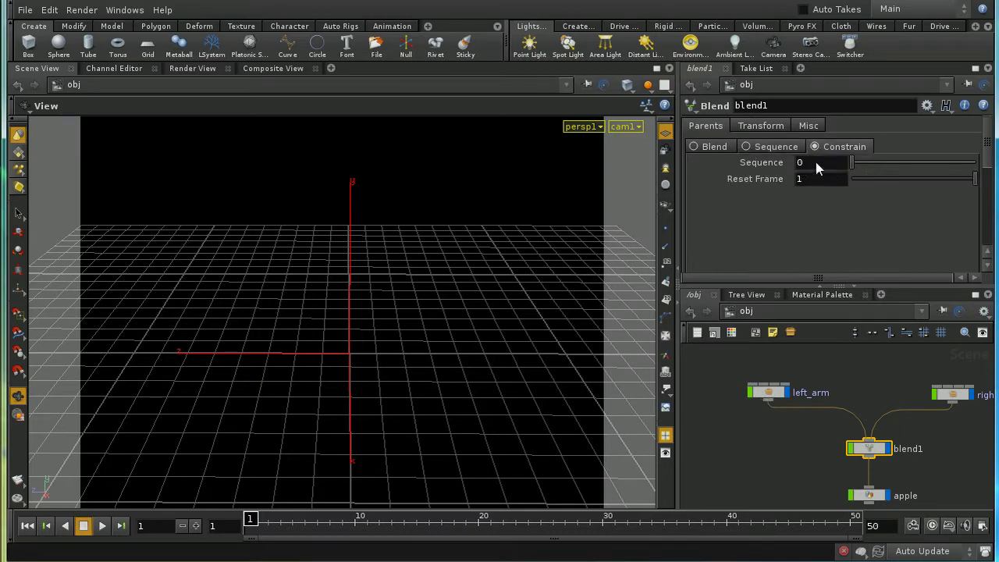
drag(852, 167, 780, 148)
click(695, 147)
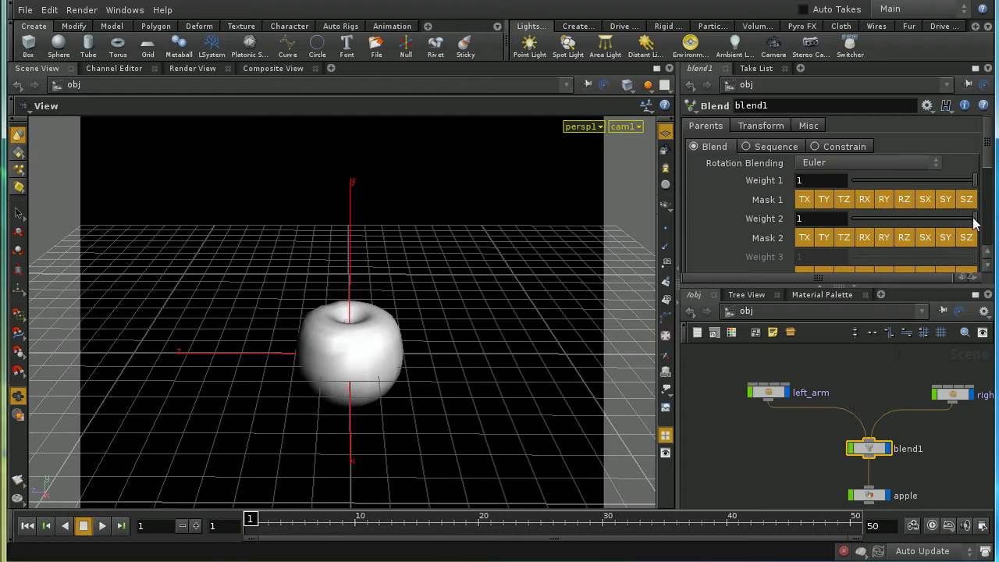
mouse_move(975, 223)
mouse_down()
mouse_move(924, 228)
mouse_move(987, 227)
mouse_up()
drag(973, 223, 852, 224)
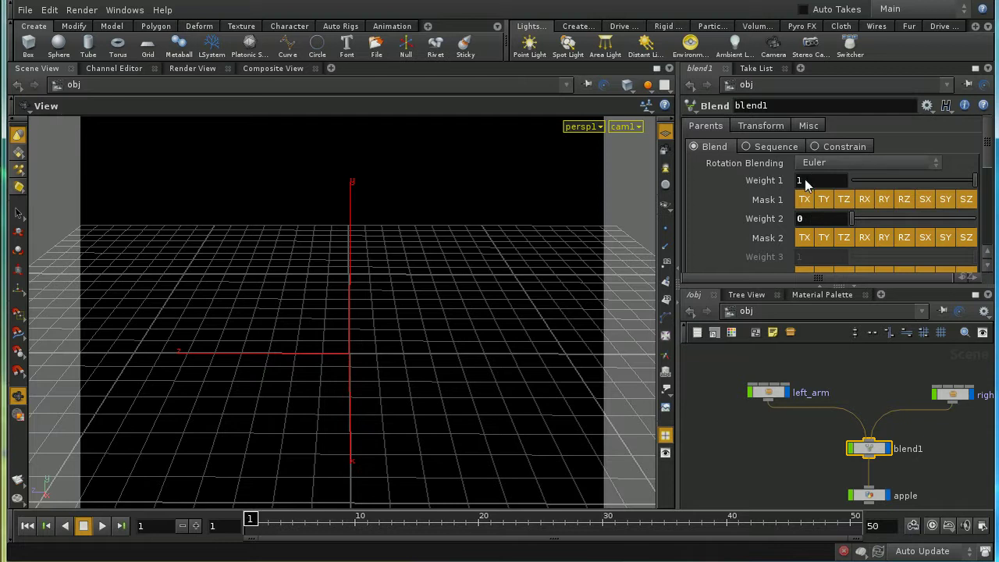
Keyframe blend1's Weight 1 at 1 and Weight 2 at 0, then scrub ahead to preview
alt+click(779, 181)
alt+click(767, 219)
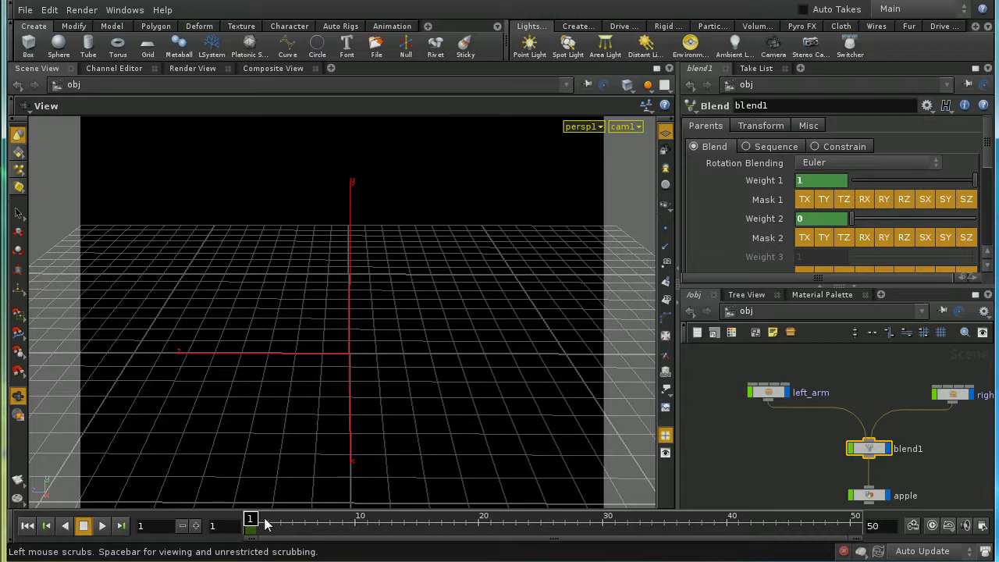
drag(265, 525, 509, 549)
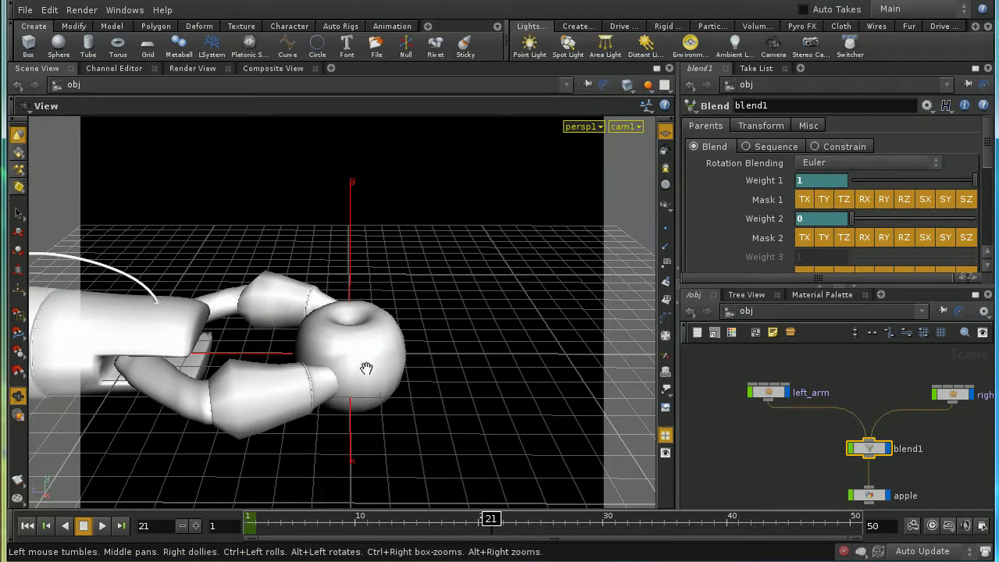
Revert the apple's Translate to its defaults (0 0 0) so it sits between the claws
click(882, 496)
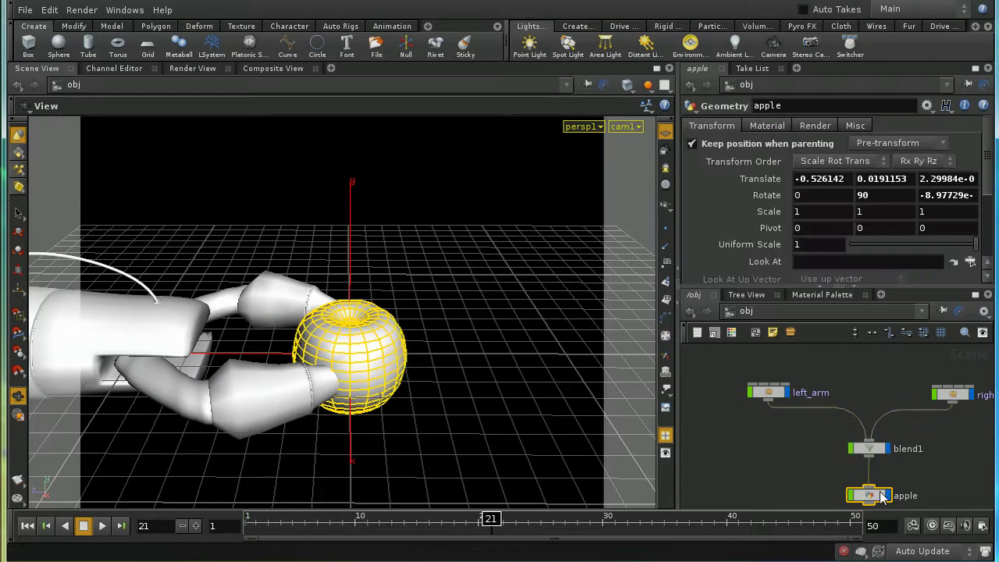
drag(368, 347, 375, 437)
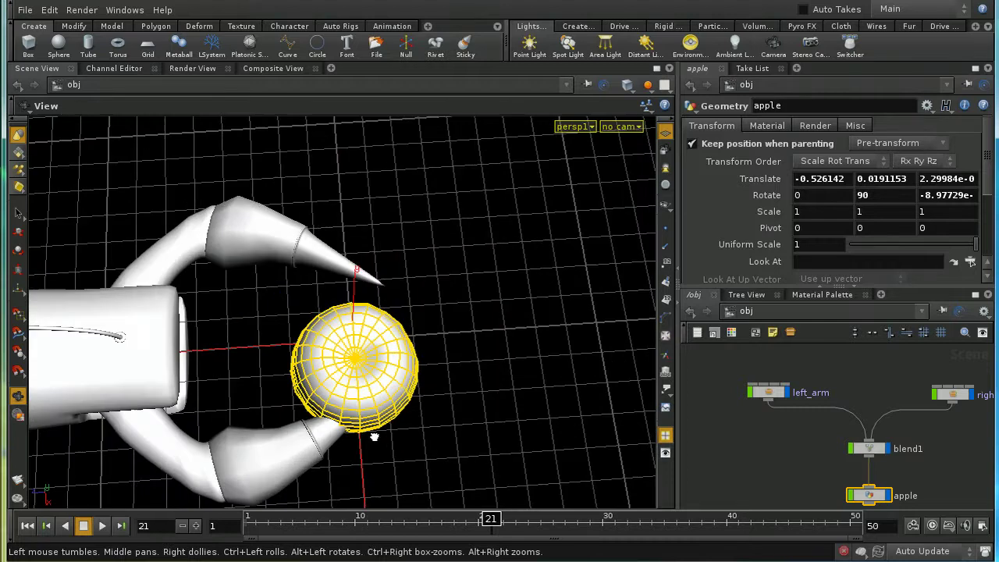
mouse_move(270, 366)
mouse_down()
mouse_move(285, 413)
mouse_move(283, 383)
mouse_move(273, 383)
mouse_up()
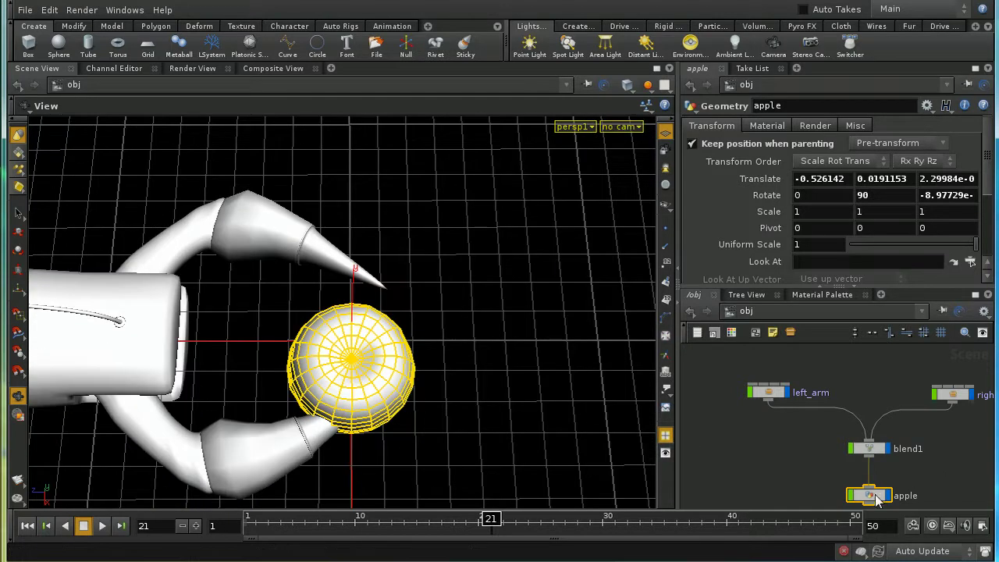
right_click(752, 179)
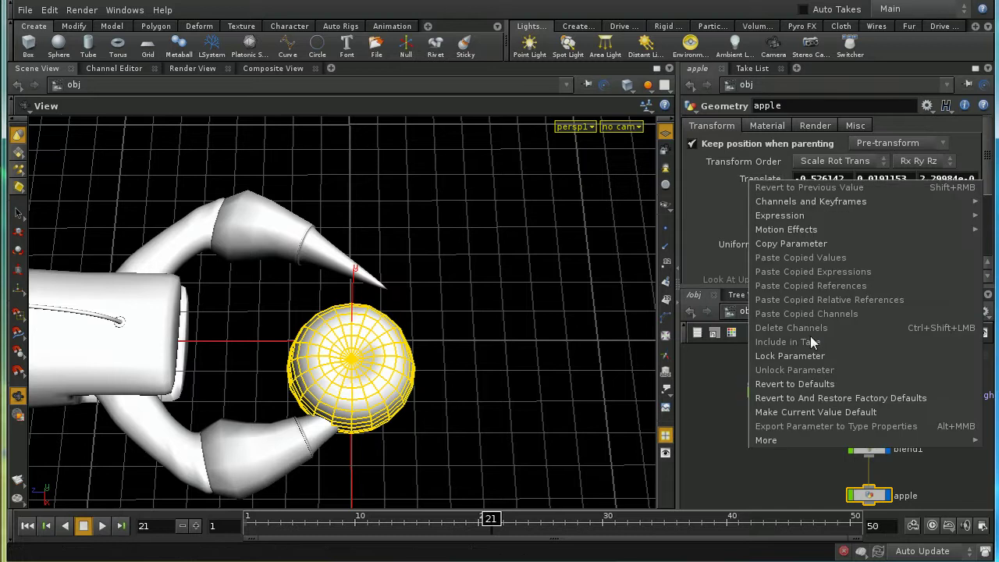
click(811, 383)
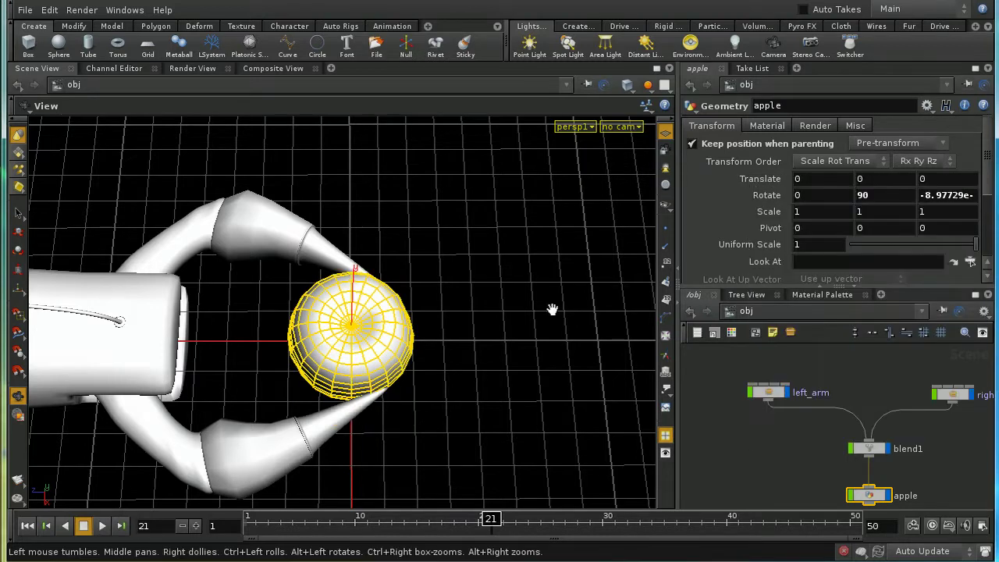
mouse_move(808, 461)
middle_down()
mouse_move(803, 440)
mouse_move(804, 452)
middle_up()
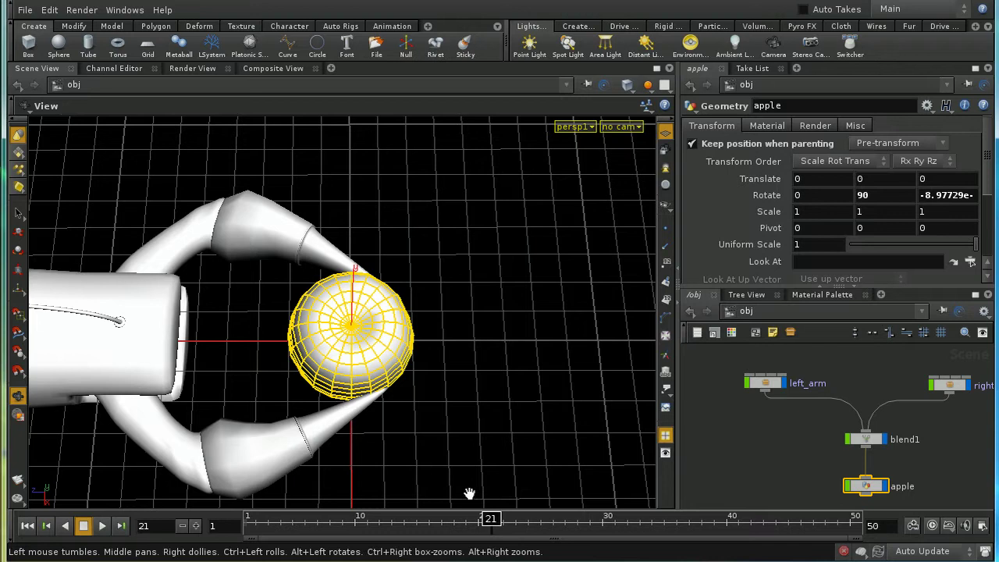
Scrub to frame 35, where the claws close, and keyframe blend1's Weight 1 there
drag(493, 525, 672, 559)
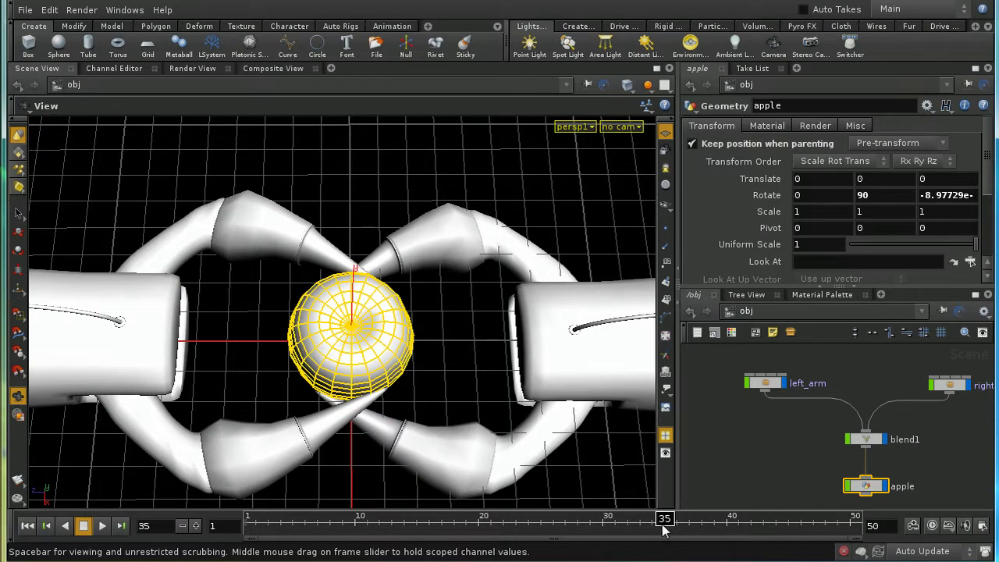
drag(660, 529, 663, 531)
click(867, 438)
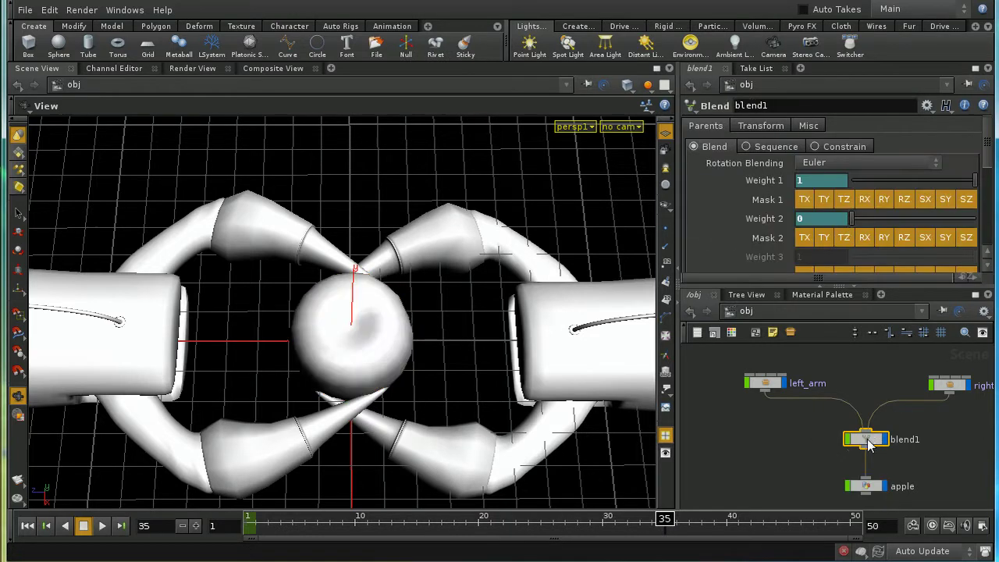
alt+click(815, 182)
At frame 36, set blend1's Weight 1 to 0 and Weight 2 to 1, keying both
click(676, 525)
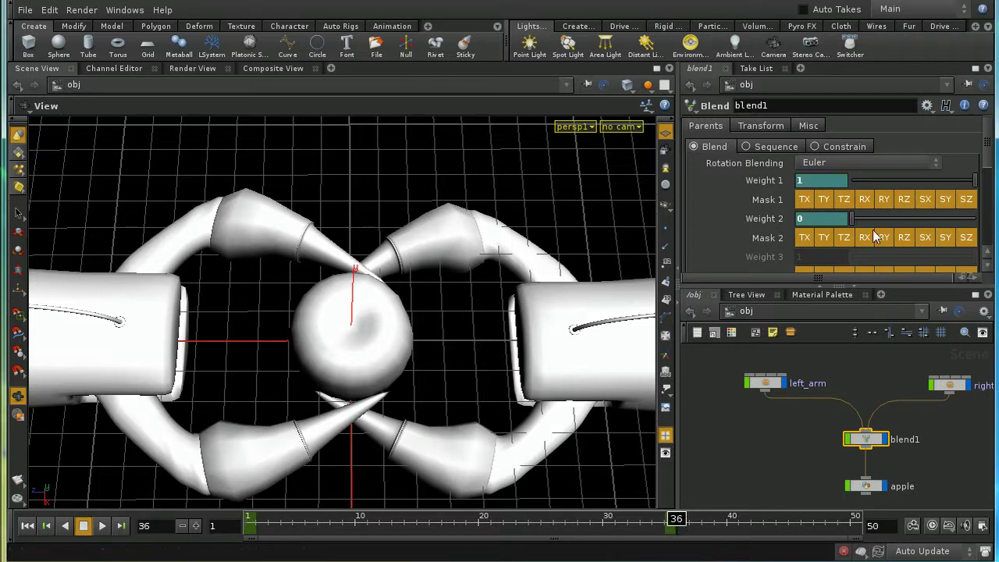
drag(854, 221, 974, 220)
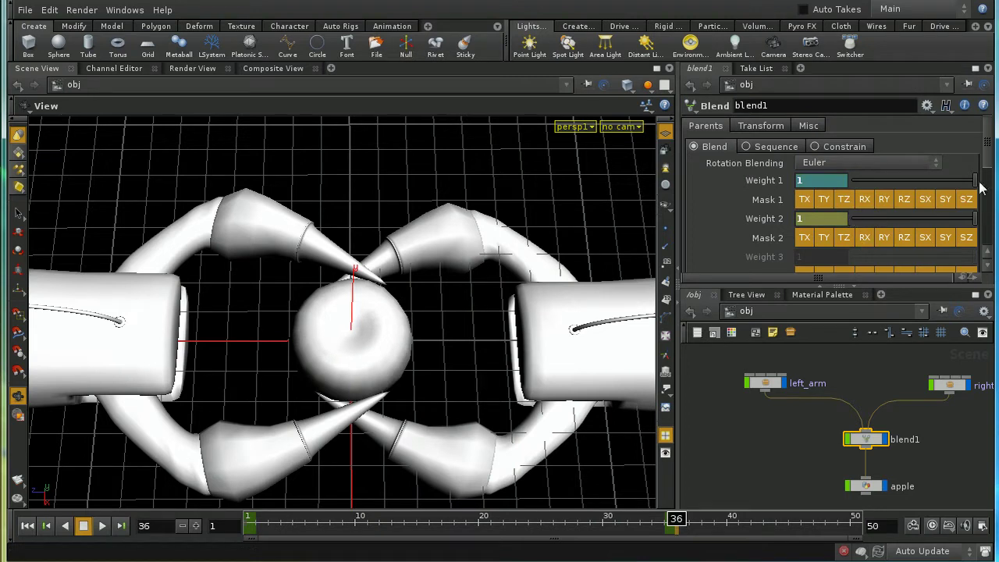
drag(974, 182, 833, 199)
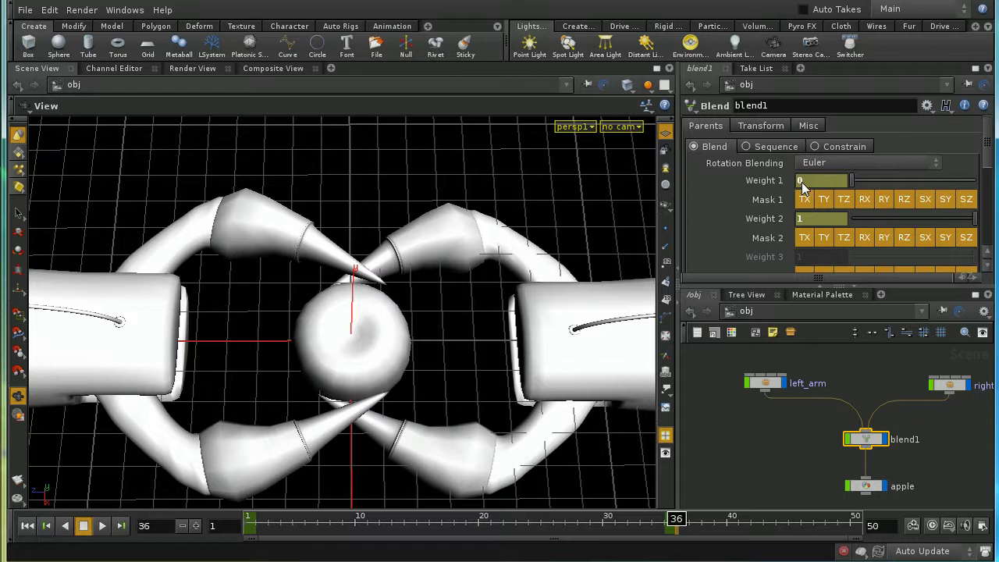
alt+click(802, 182)
alt+click(804, 219)
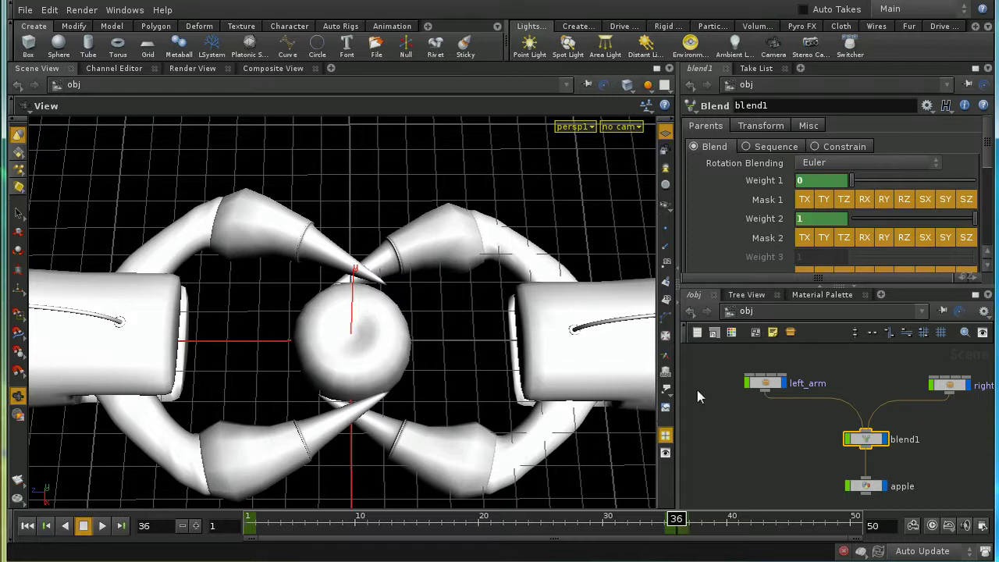
Compare the poses at frames 35 and 36, then scrub forward to frame 40 to watch the handoff
click(672, 522)
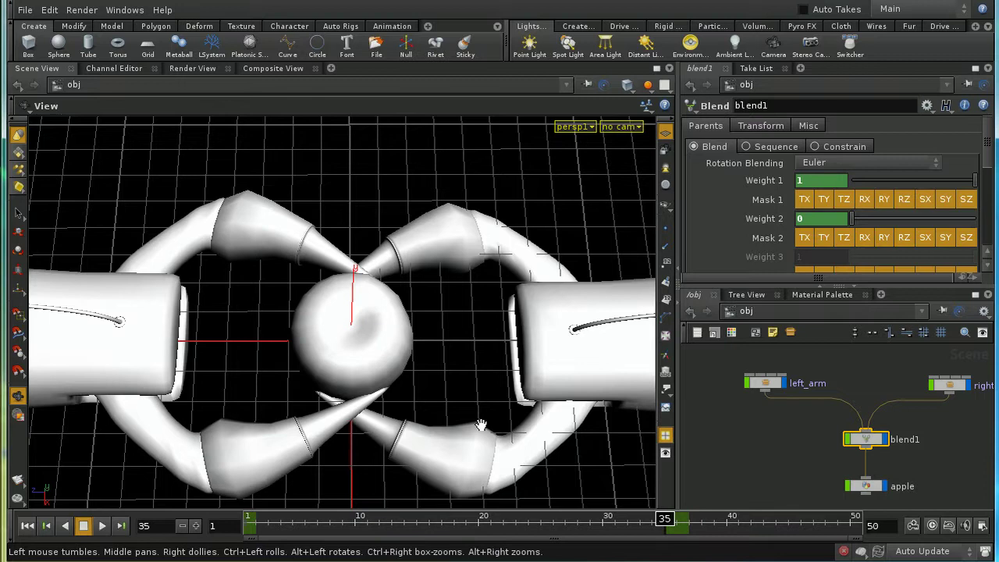
drag(484, 426, 472, 275)
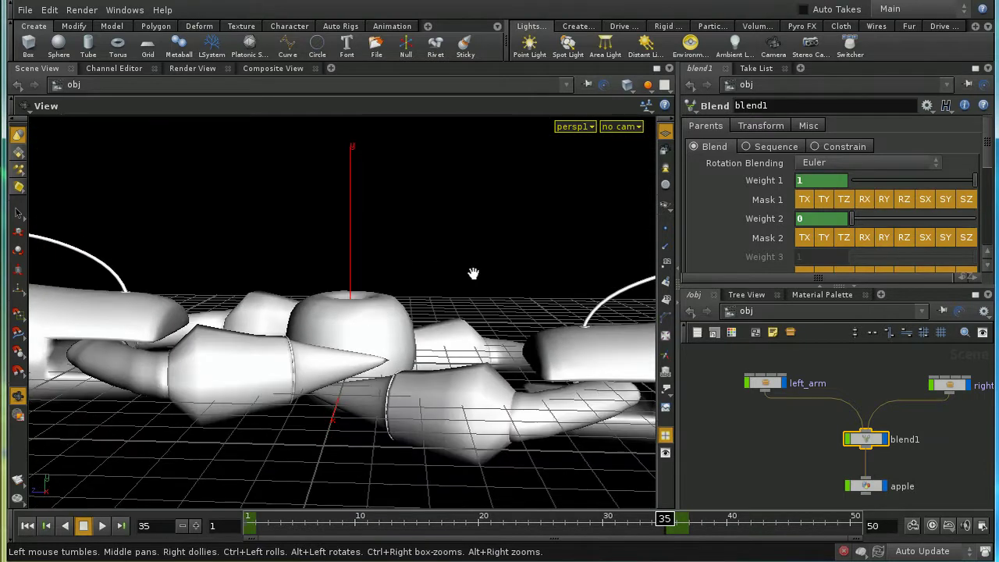
click(196, 527)
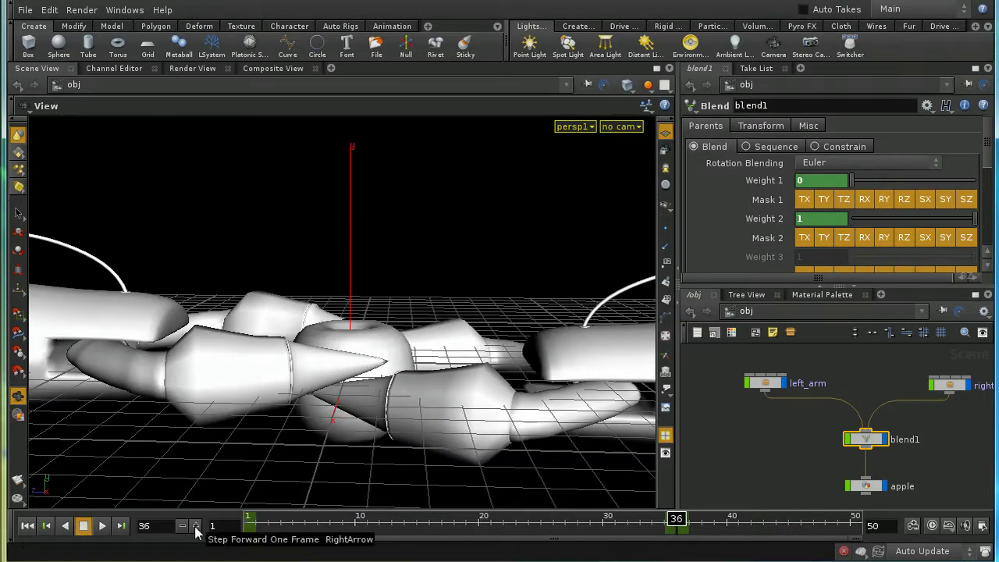
click(184, 527)
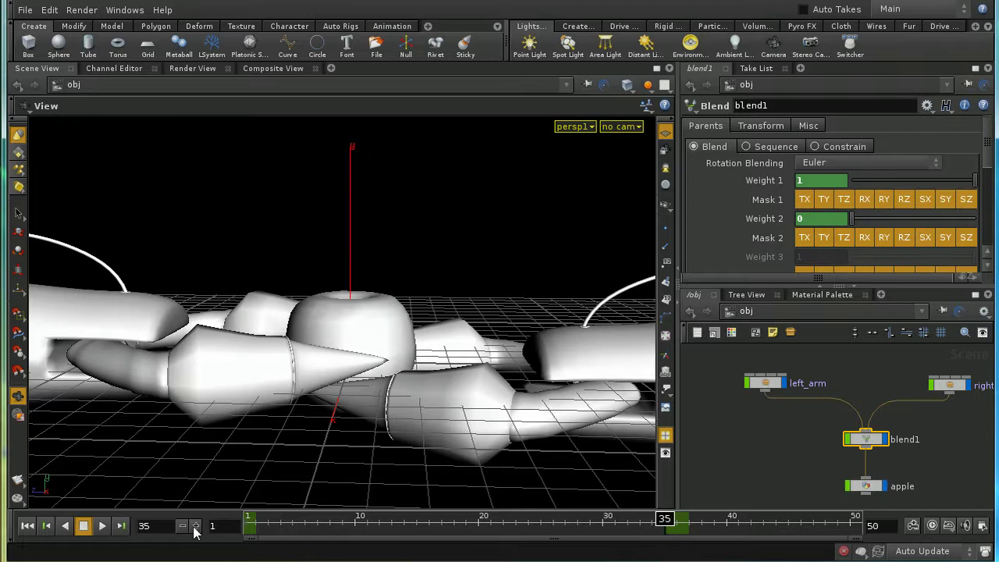
click(195, 527)
click(183, 526)
mouse_move(976, 185)
mouse_down()
mouse_move(906, 187)
mouse_move(980, 188)
mouse_up()
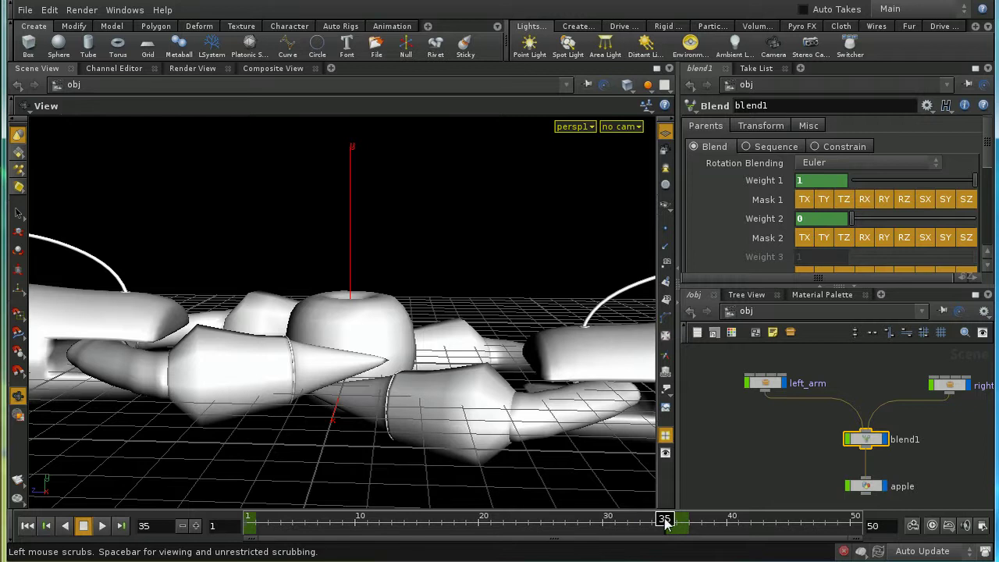
mouse_move(664, 523)
mouse_down()
mouse_move(738, 525)
mouse_move(642, 533)
mouse_move(714, 534)
mouse_move(676, 536)
mouse_up()
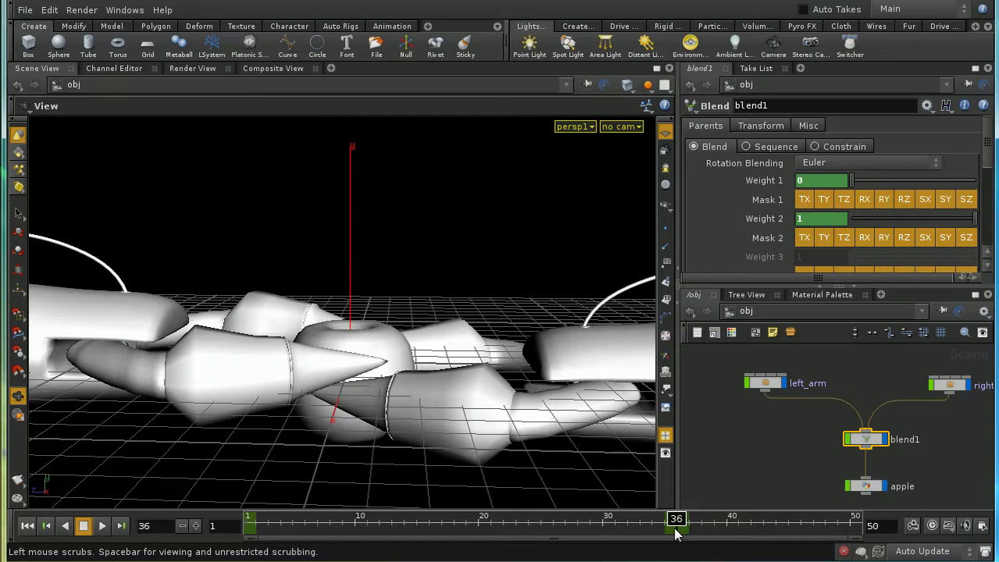
click(767, 383)
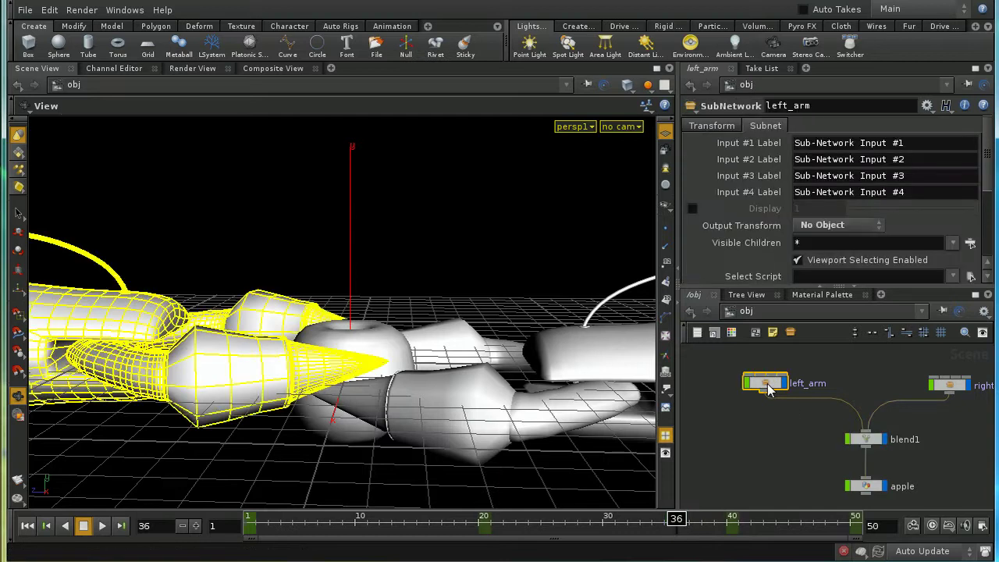
drag(731, 354, 981, 414)
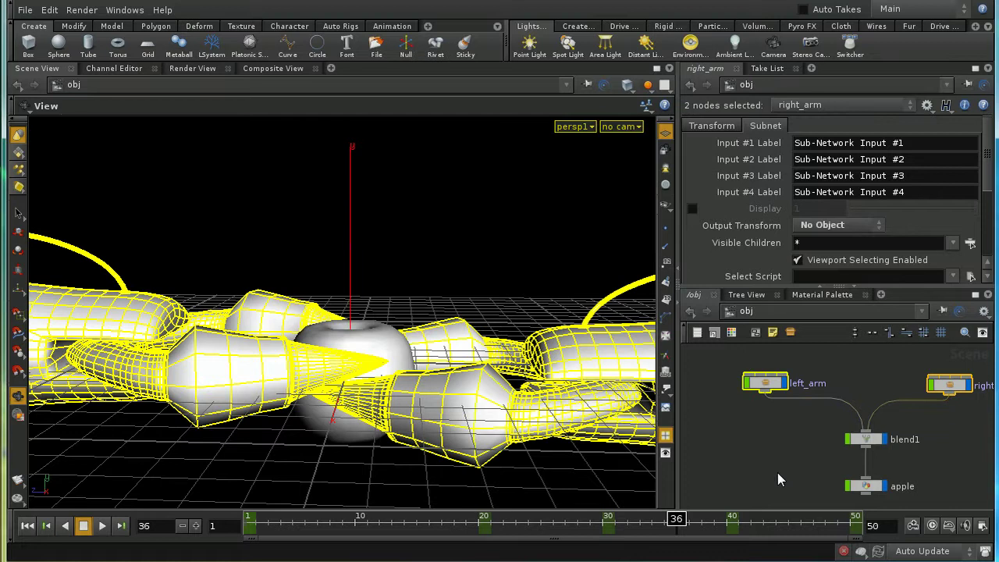
click(723, 127)
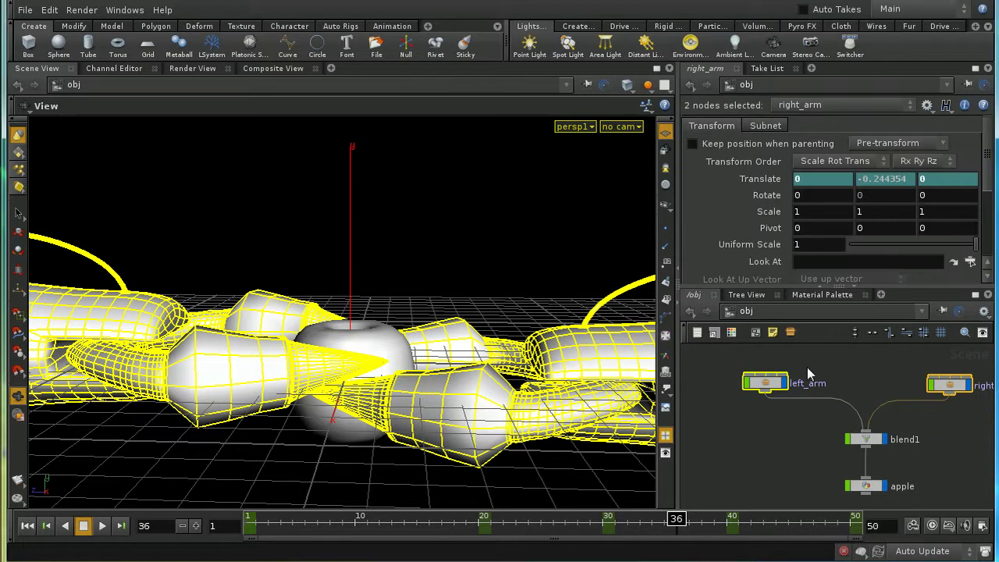
click(773, 386)
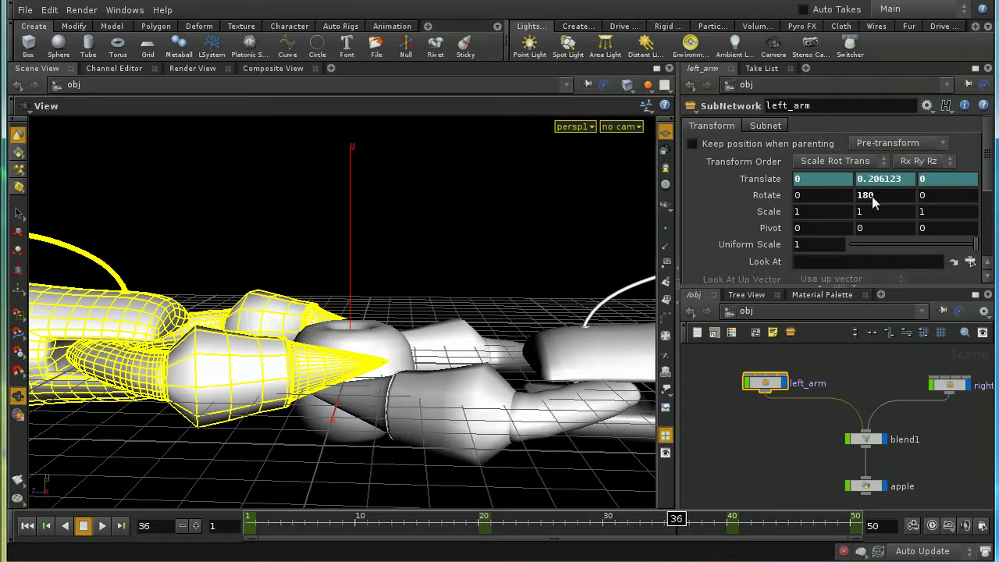
click(951, 386)
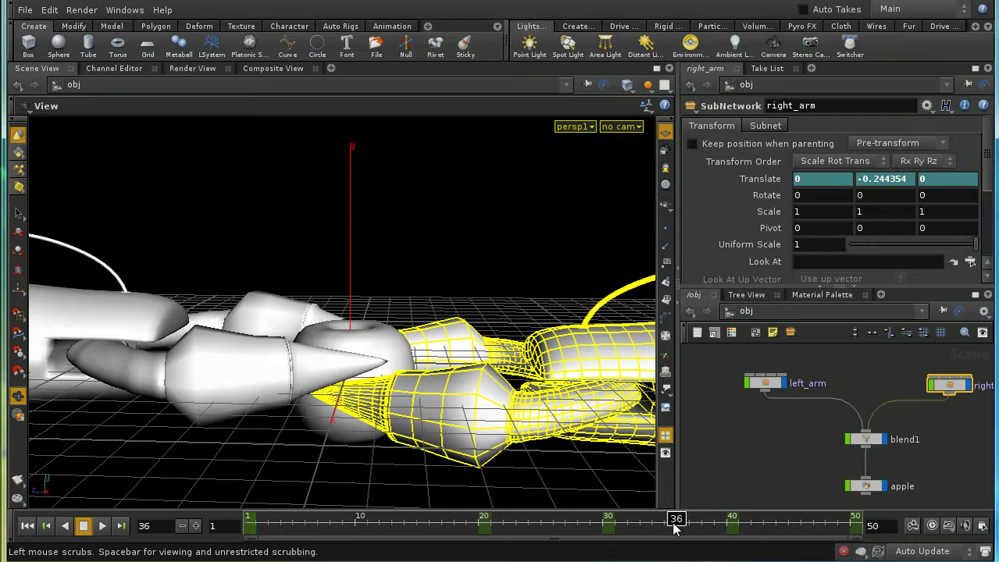
click(624, 525)
drag(624, 525, 662, 528)
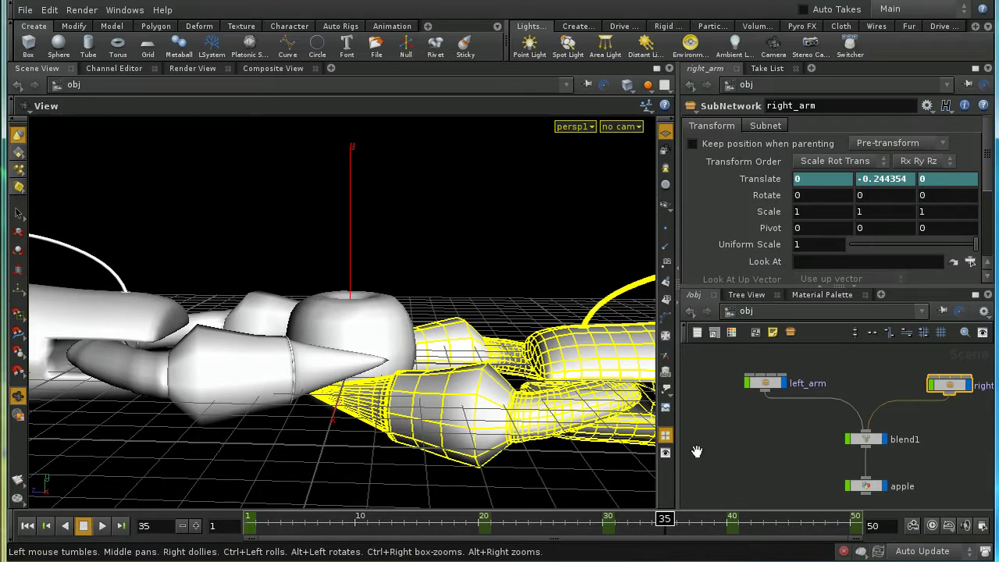
click(879, 441)
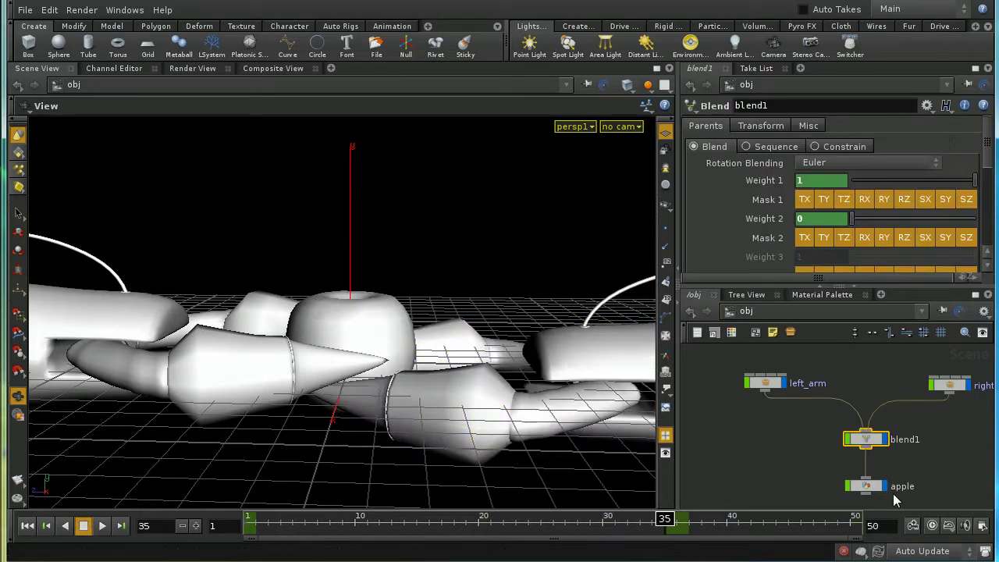
Toggle off blend1's mask channels for both parents, including Mask 2 TY, then scrub to check the arms
click(805, 200)
click(825, 200)
click(864, 200)
click(883, 200)
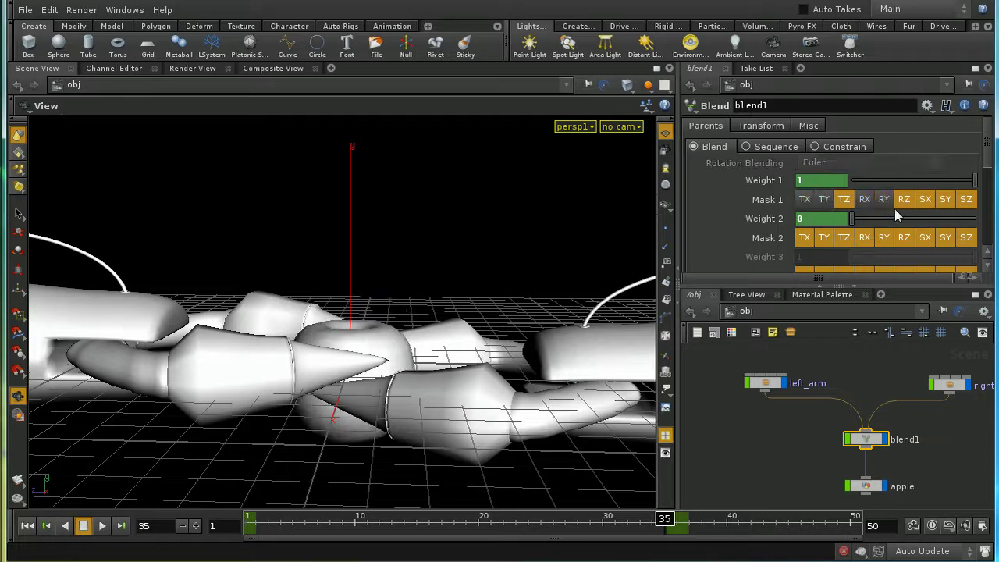
click(969, 201)
click(962, 238)
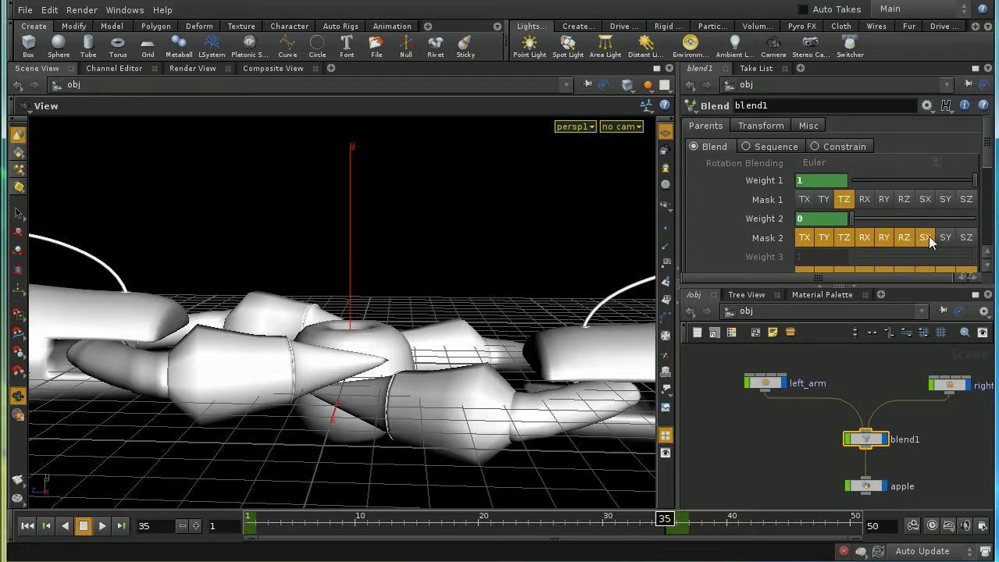
click(926, 237)
click(904, 237)
click(884, 238)
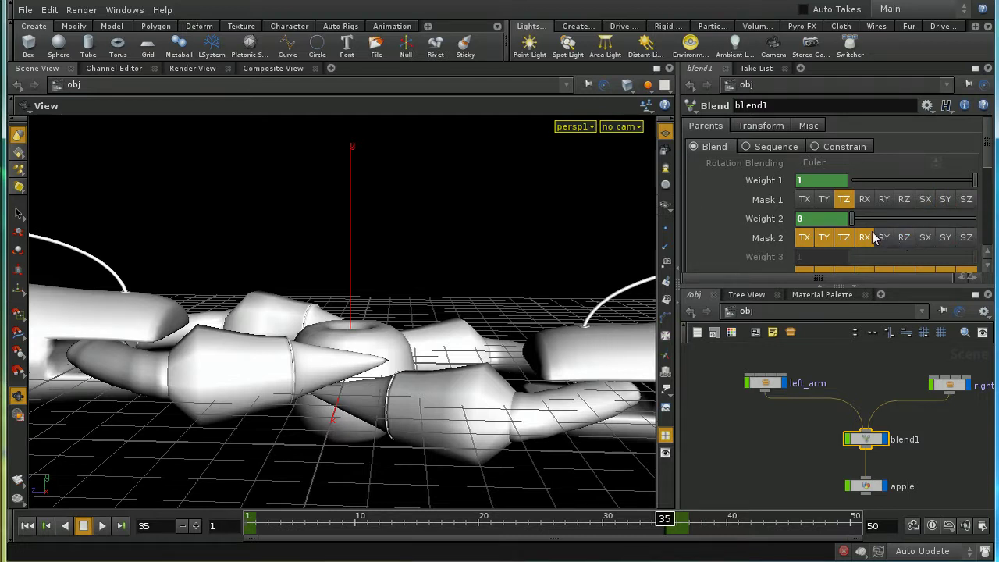
click(826, 239)
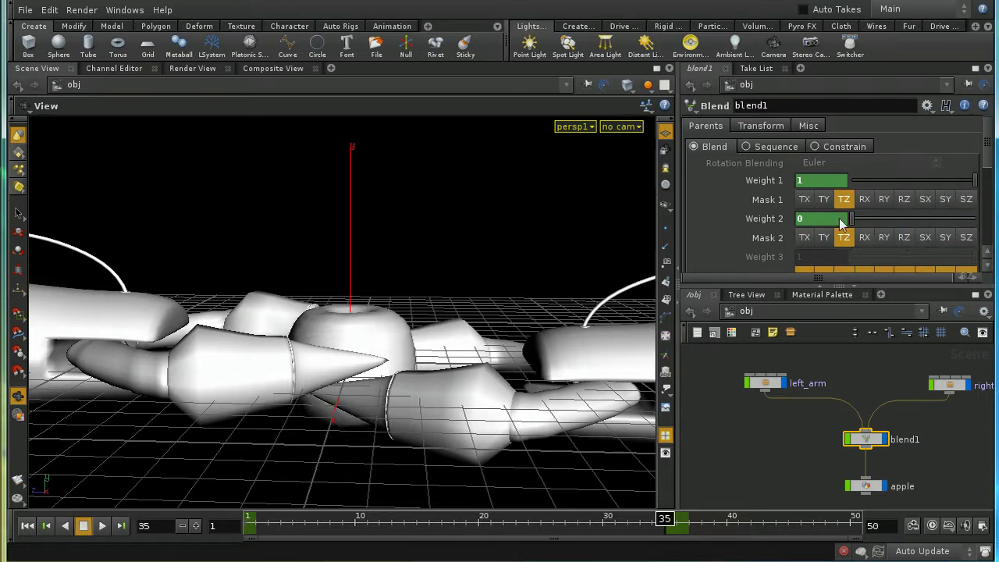
click(678, 524)
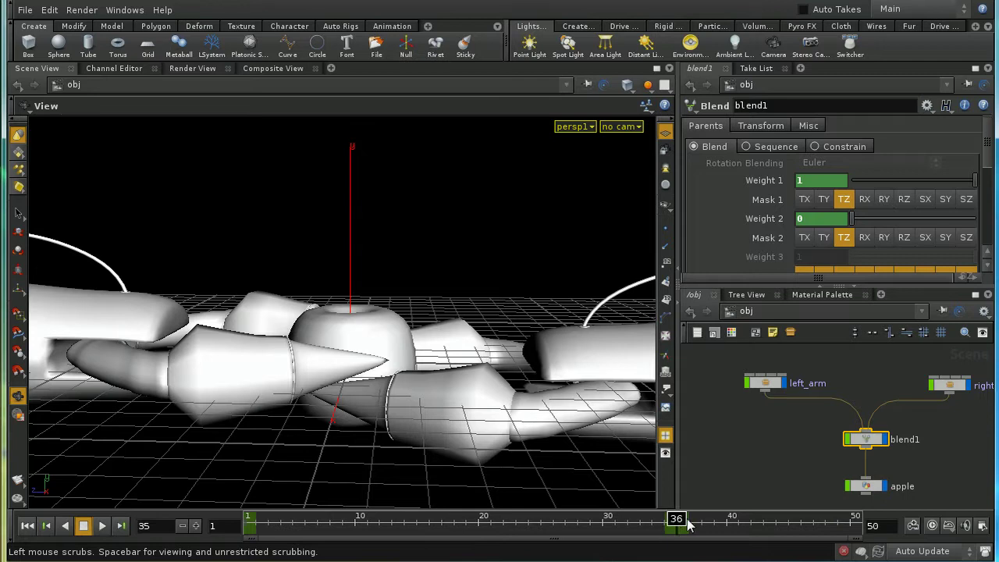
mouse_move(687, 525)
mouse_down()
mouse_move(769, 525)
mouse_move(568, 546)
mouse_move(224, 551)
mouse_move(787, 551)
mouse_move(712, 560)
mouse_move(299, 551)
mouse_move(771, 551)
mouse_move(614, 551)
mouse_move(421, 525)
mouse_move(792, 525)
mouse_move(533, 524)
mouse_move(676, 525)
mouse_up()
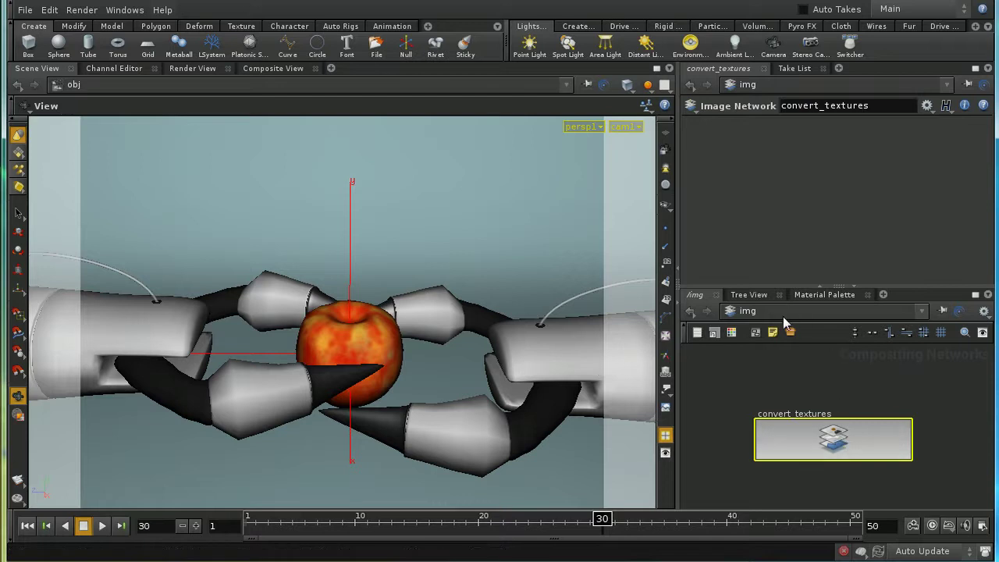
Inspect the ROP nodes inside convert_textures, then go back through /img to the obj network
double_click(841, 440)
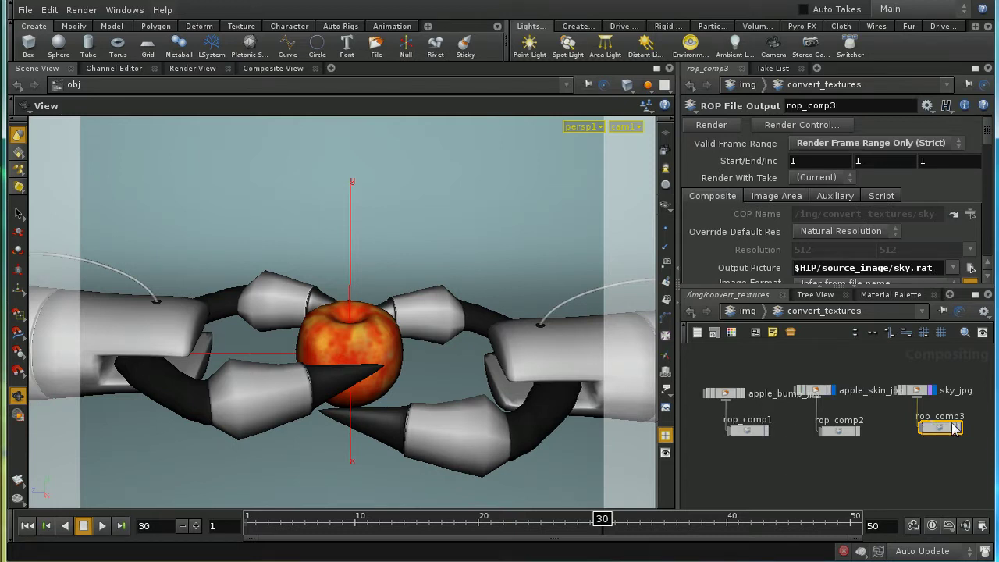
click(748, 312)
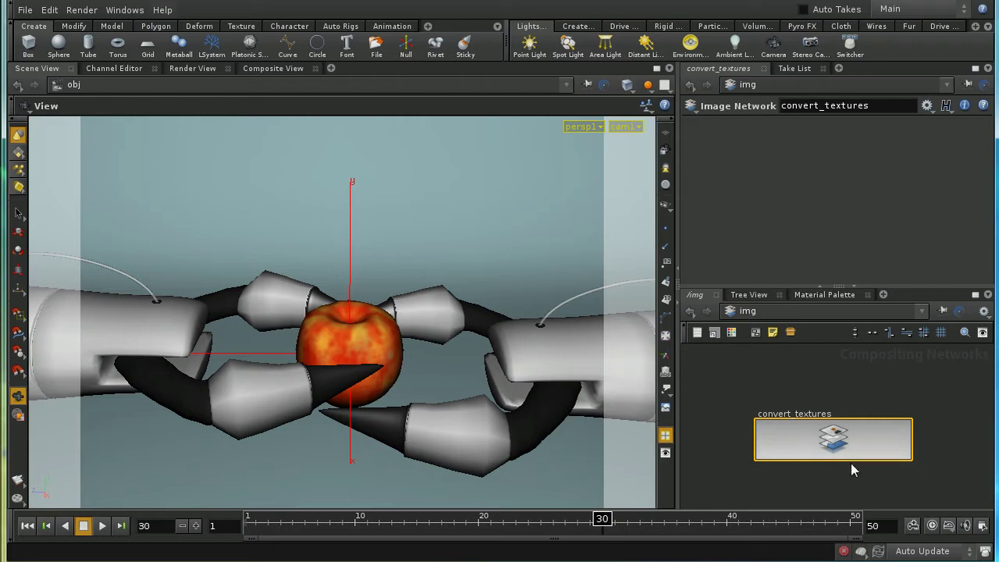
click(778, 312)
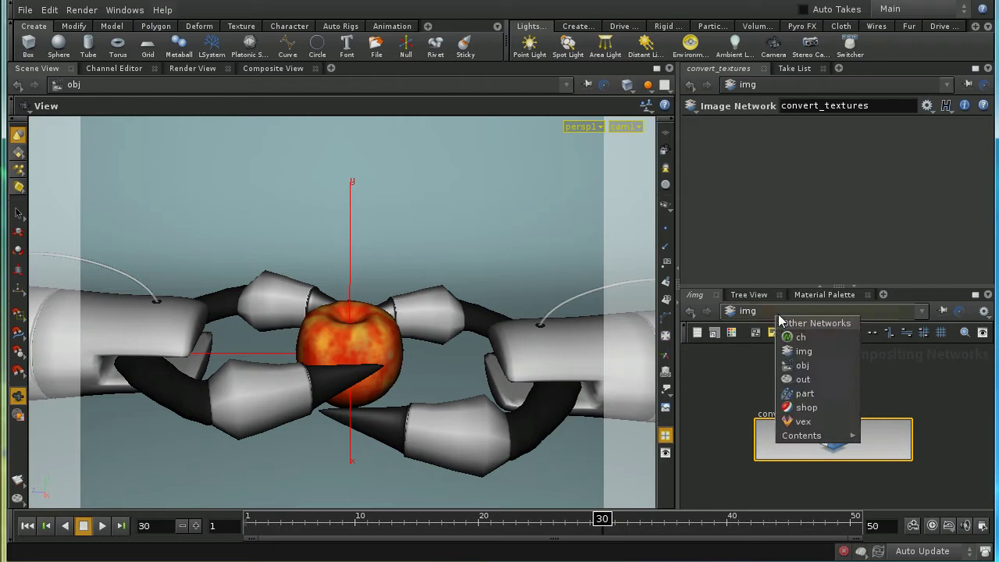
click(790, 365)
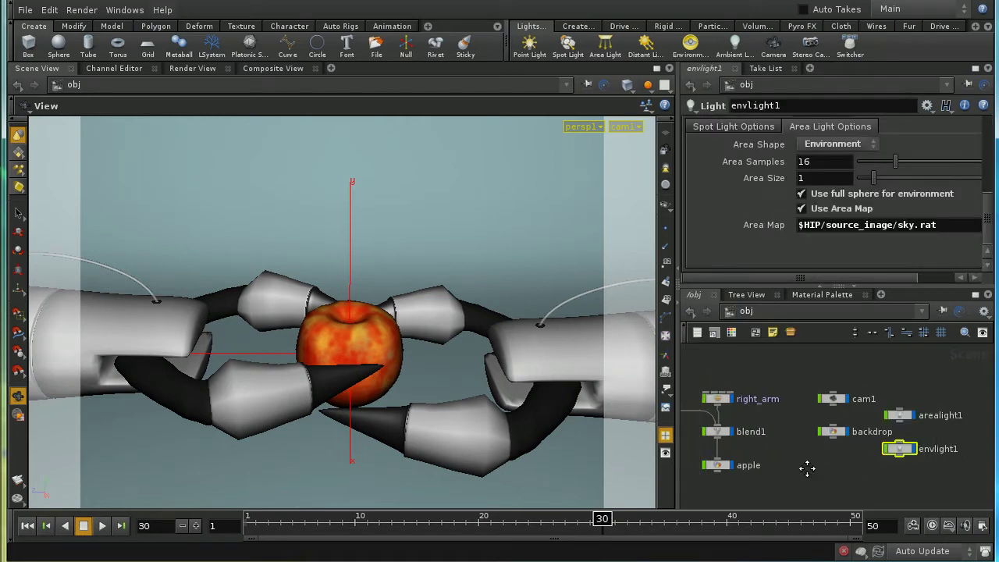
Select the backdrop object to show its /shop/backdrop material and orbit around the curved backdrop
click(844, 436)
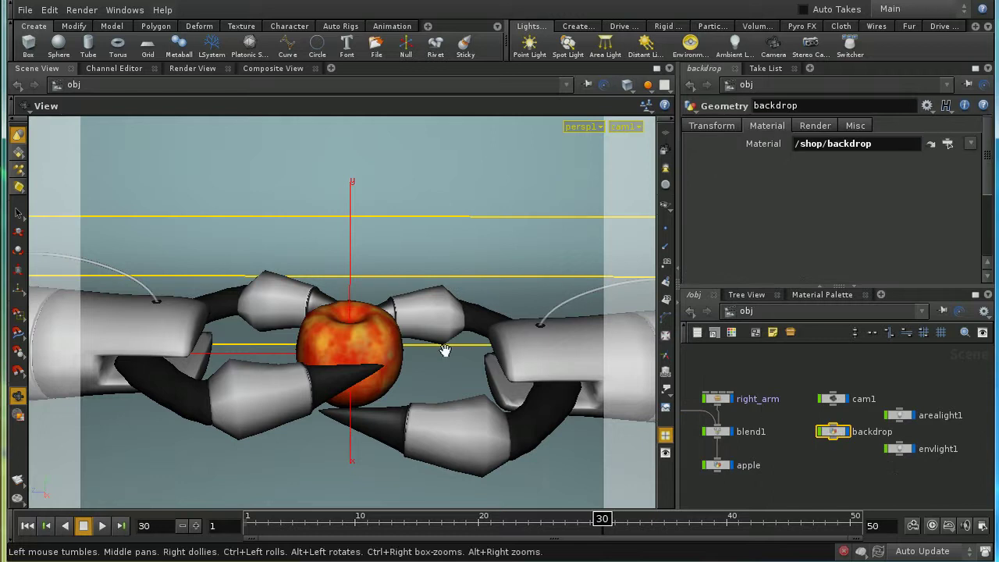
drag(391, 286, 433, 288)
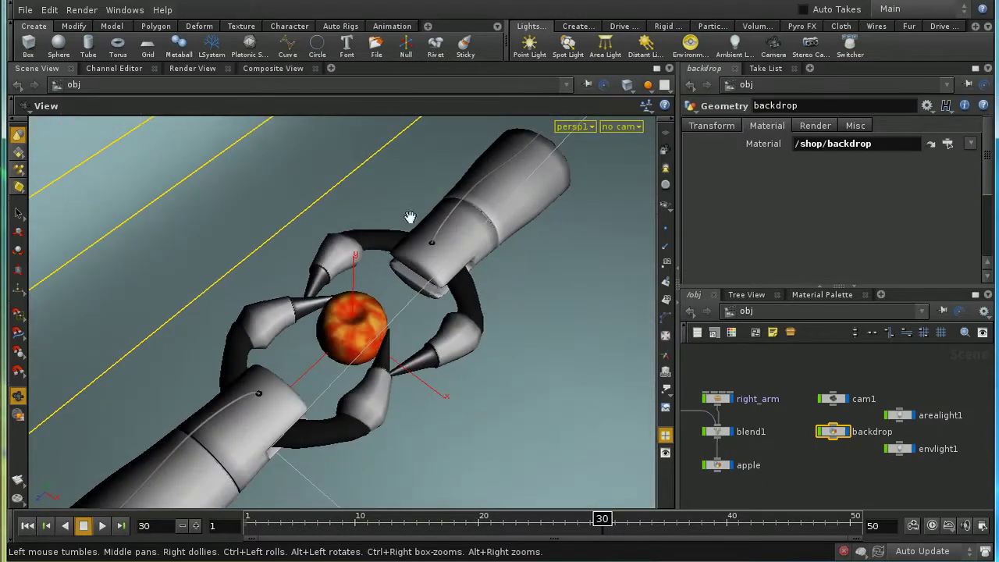
right_drag(409, 216, 364, 211)
drag(364, 211, 423, 342)
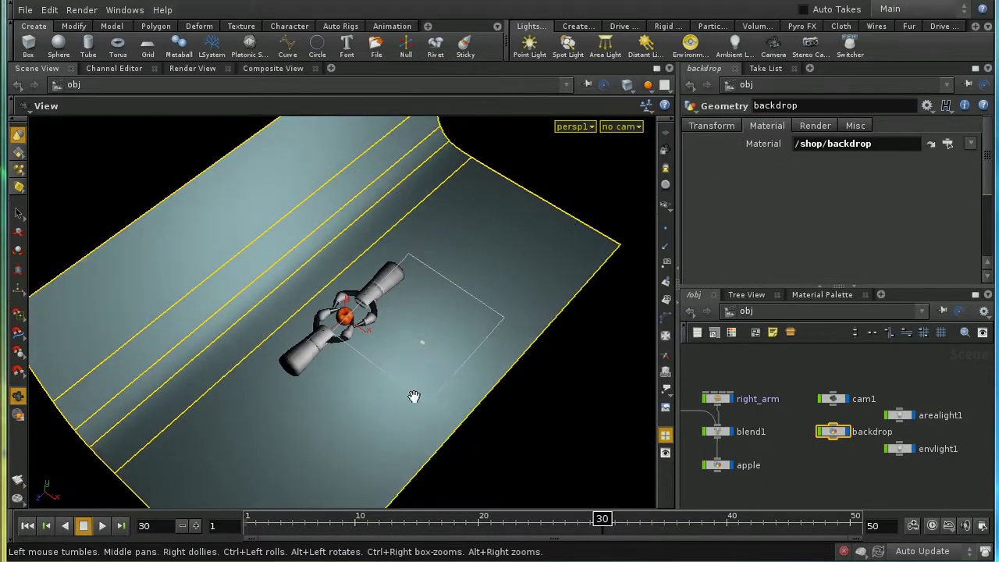
drag(413, 398, 426, 316)
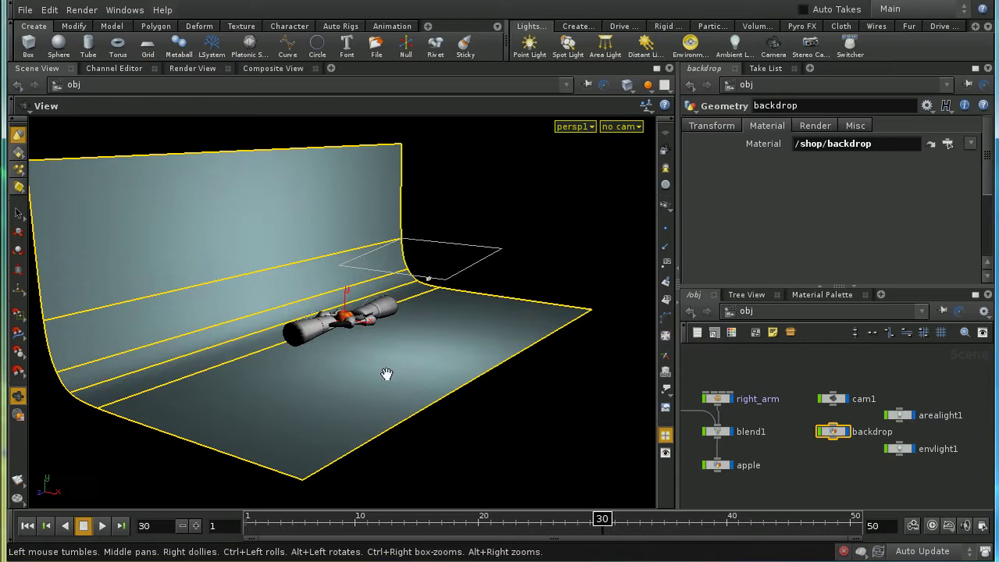
drag(386, 373, 344, 196)
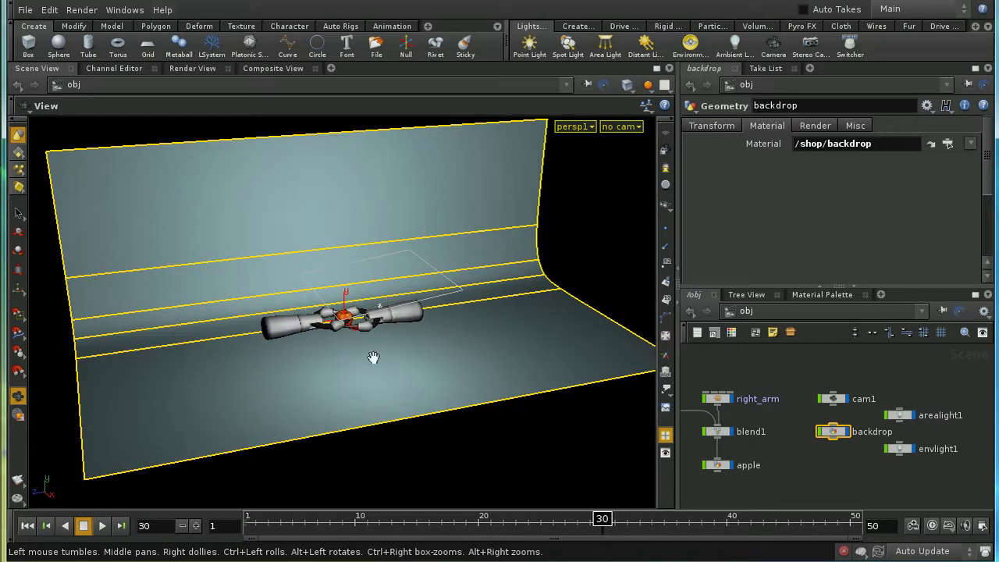
mouse_move(379, 397)
mouse_down()
mouse_move(341, 388)
mouse_move(375, 410)
mouse_up()
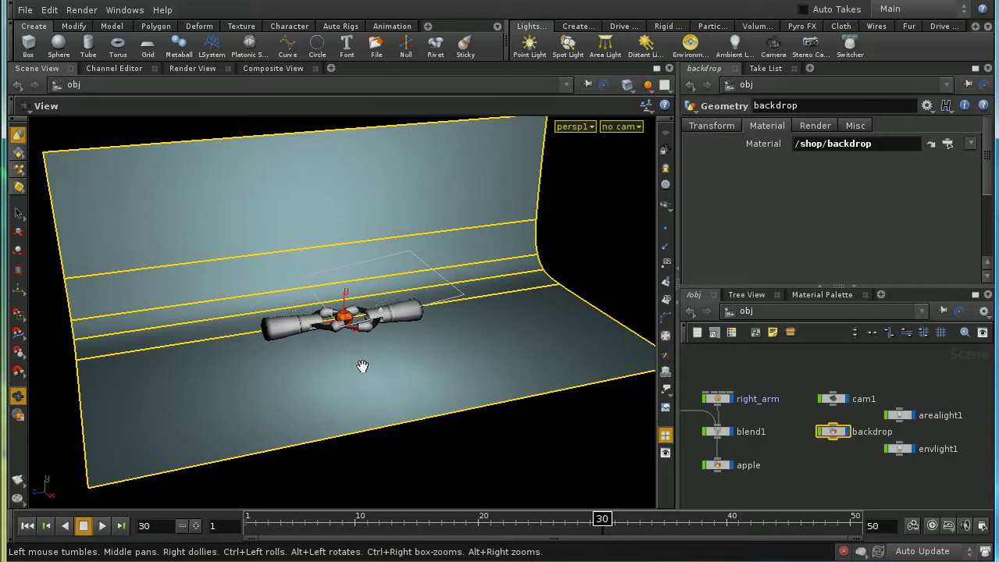
drag(363, 367, 335, 362)
drag(533, 350, 469, 395)
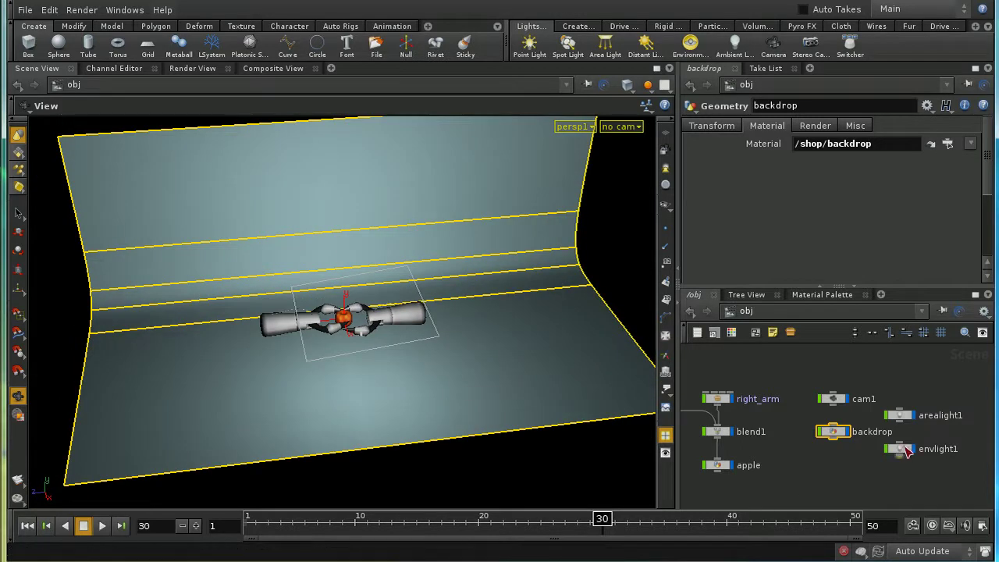
Review arealight1's settings and orbit to a level view facing the backdrop
click(899, 419)
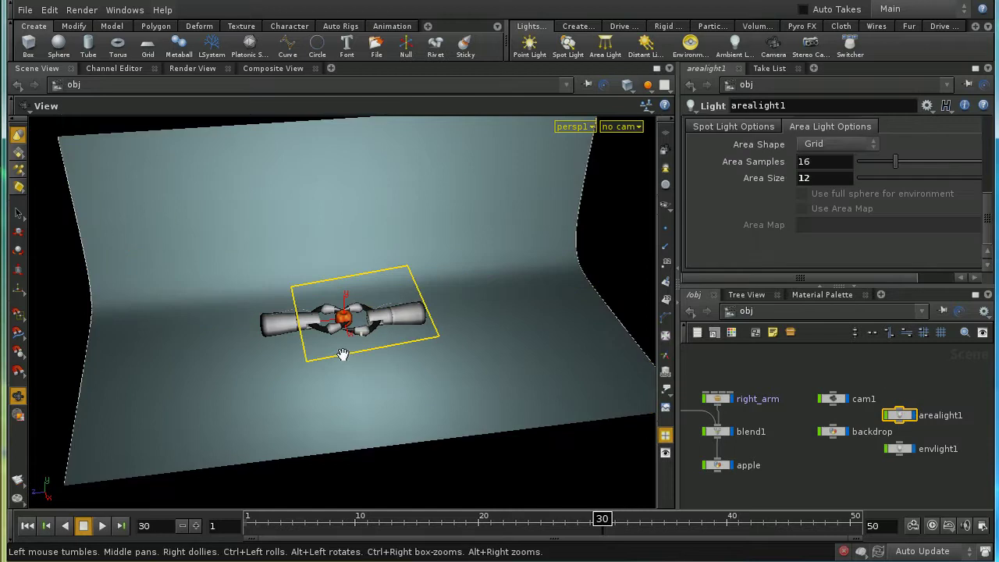
drag(389, 378, 432, 296)
drag(453, 378, 375, 358)
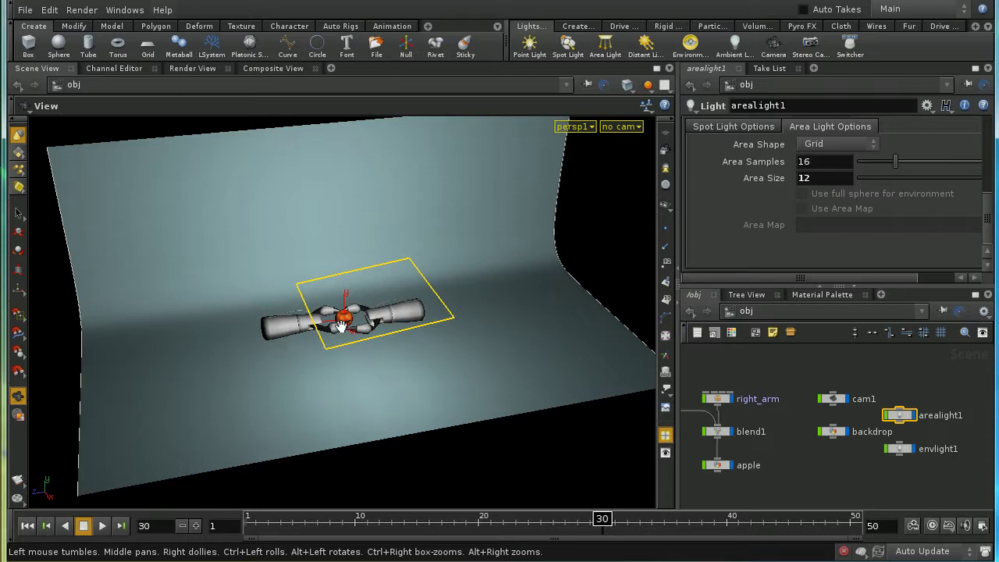
mouse_move(398, 388)
mouse_down()
mouse_move(392, 336)
mouse_move(393, 405)
mouse_up()
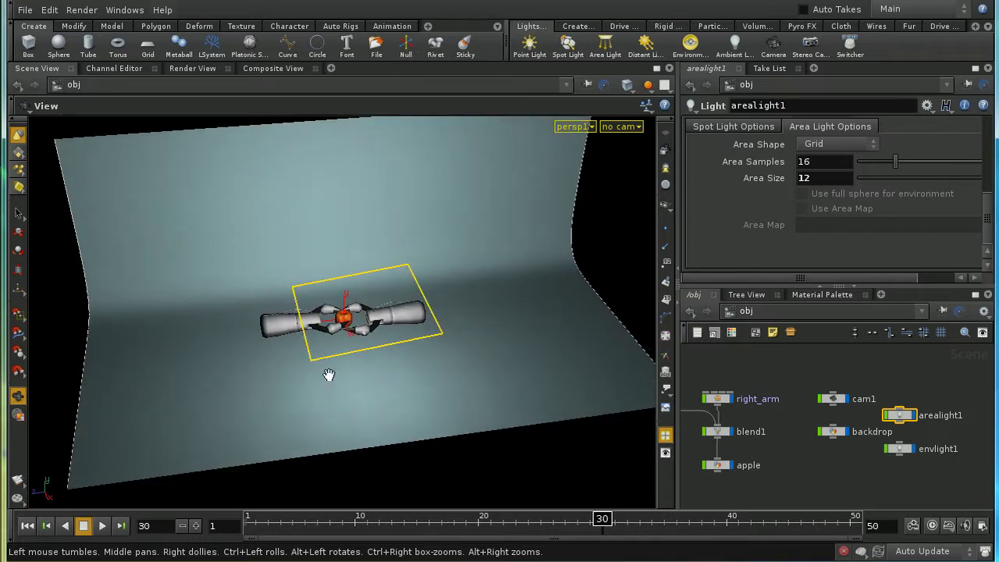
Show envlight1's Environment area light: 16 samples, full sphere, $HIP/source_image/sky.rat map
click(904, 451)
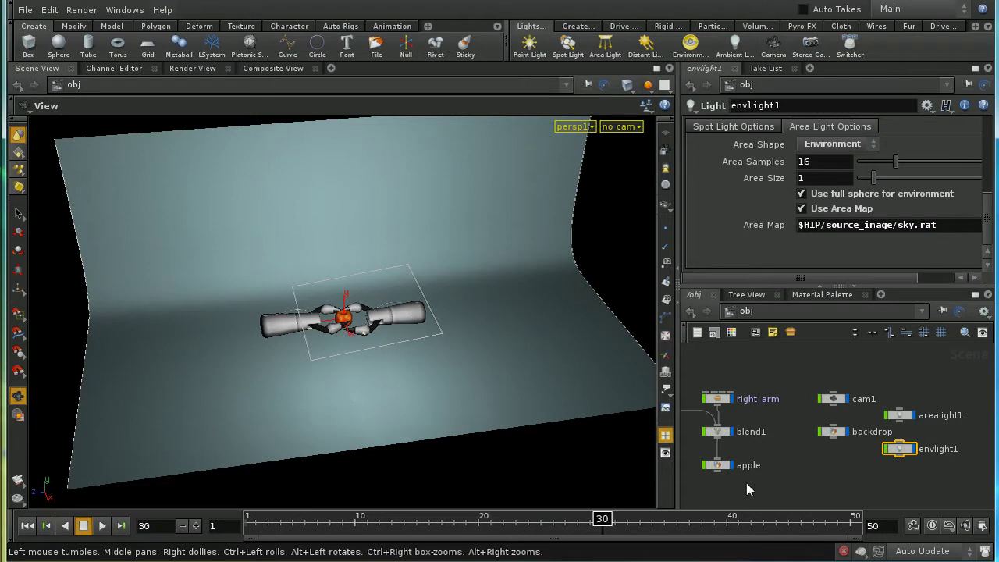
middle_drag(821, 494, 850, 494)
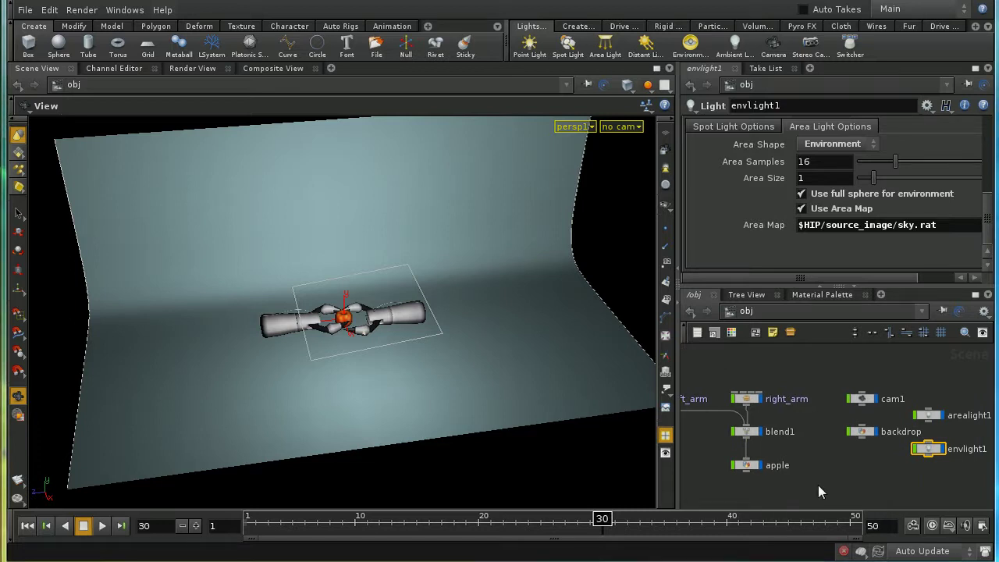
click(776, 310)
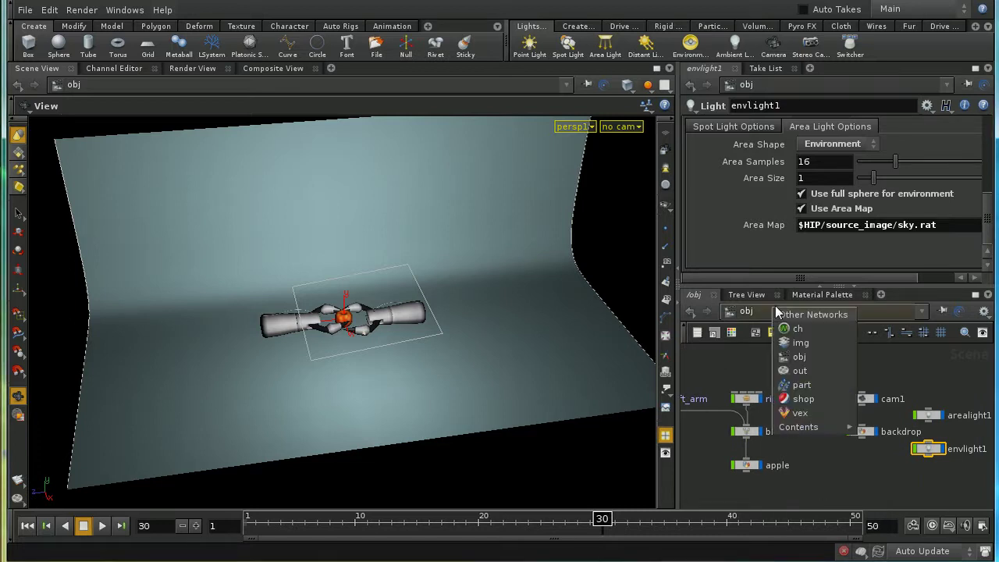
Switch to the /out network and compare the mantra_pbr and mantra_pbr_range nodes
click(789, 375)
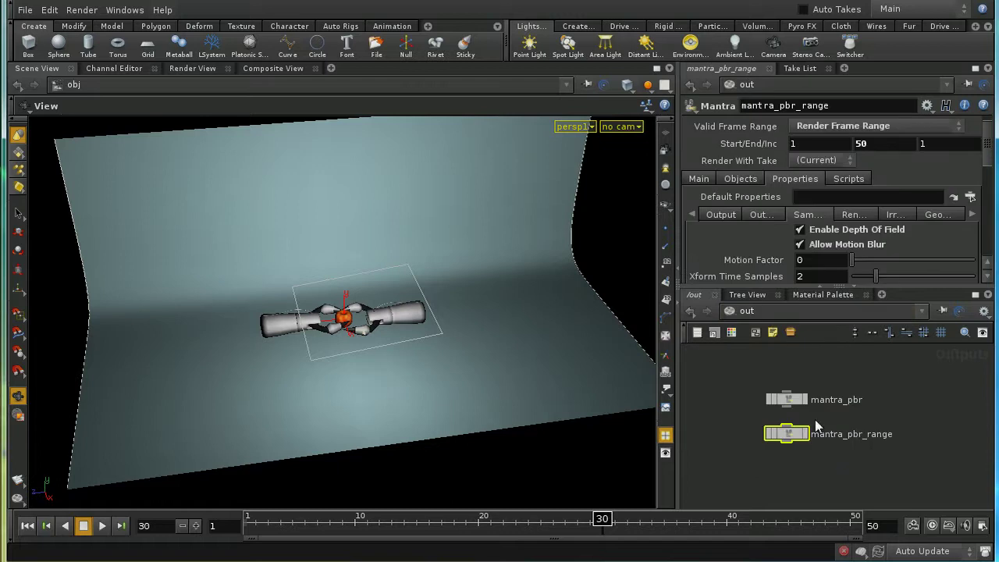
click(796, 400)
click(795, 434)
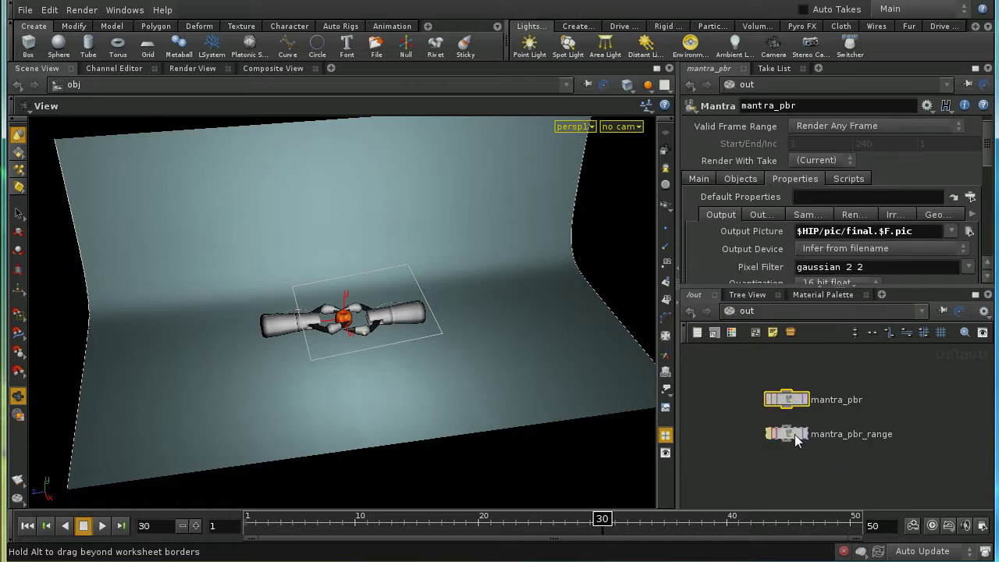
click(787, 398)
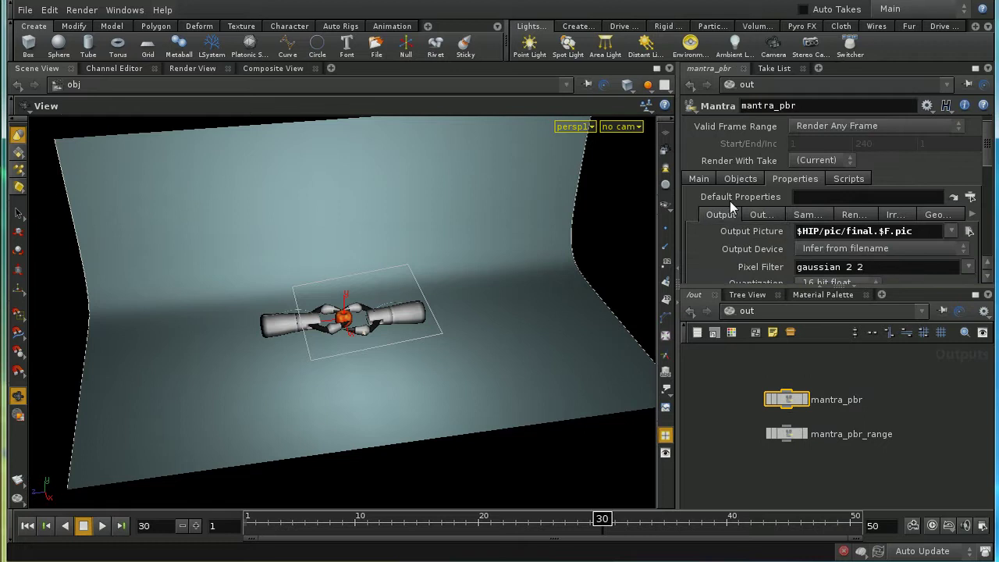
Compare their Rendering and Sampling settings, showing mantra_pbr_range's 5×5 pixel samples
click(859, 216)
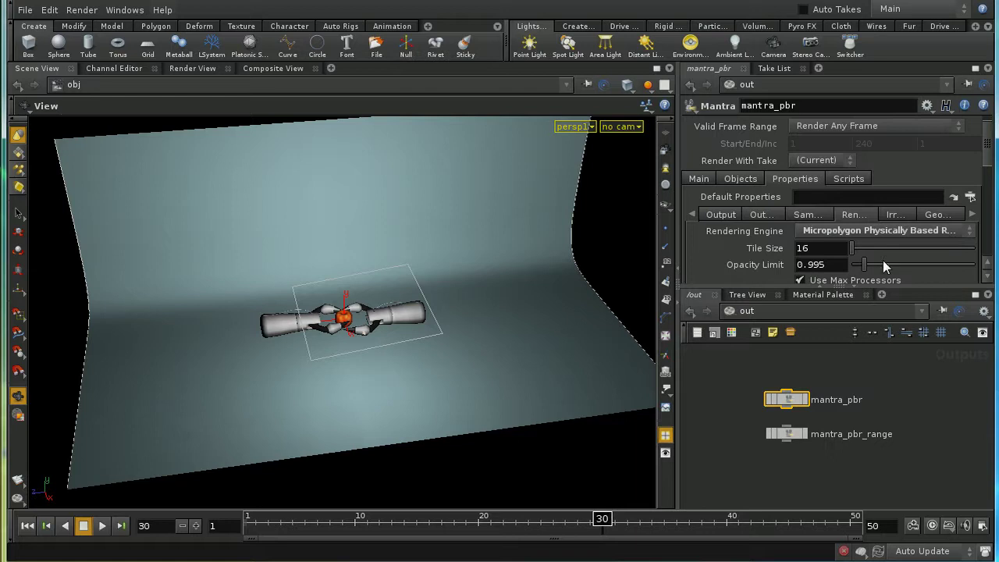
click(821, 216)
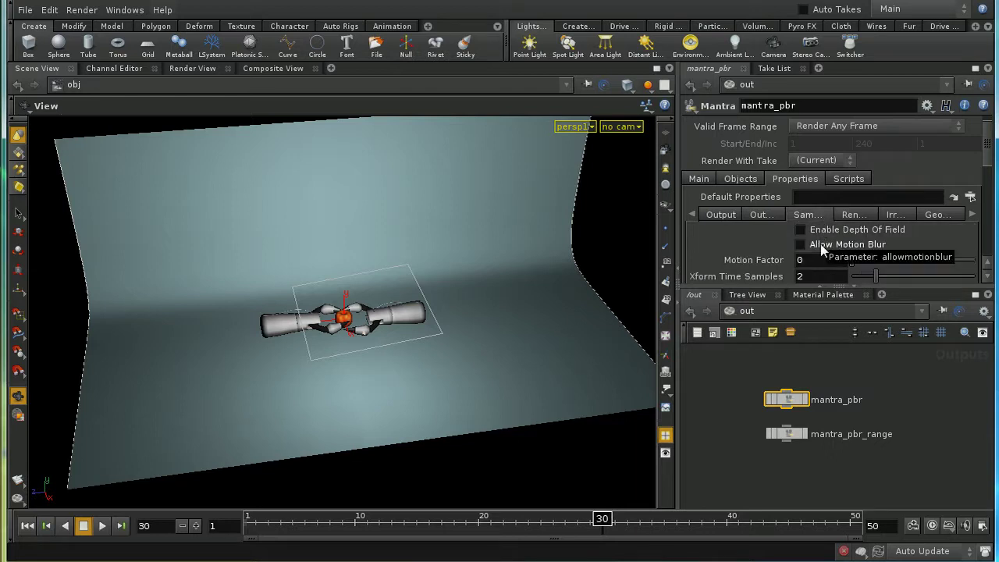
click(791, 435)
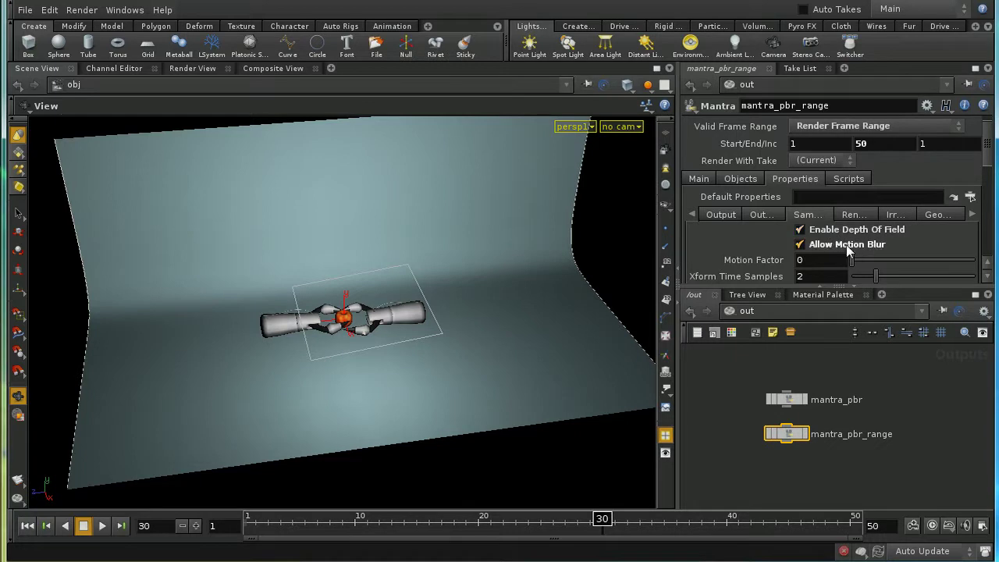
drag(988, 155, 989, 204)
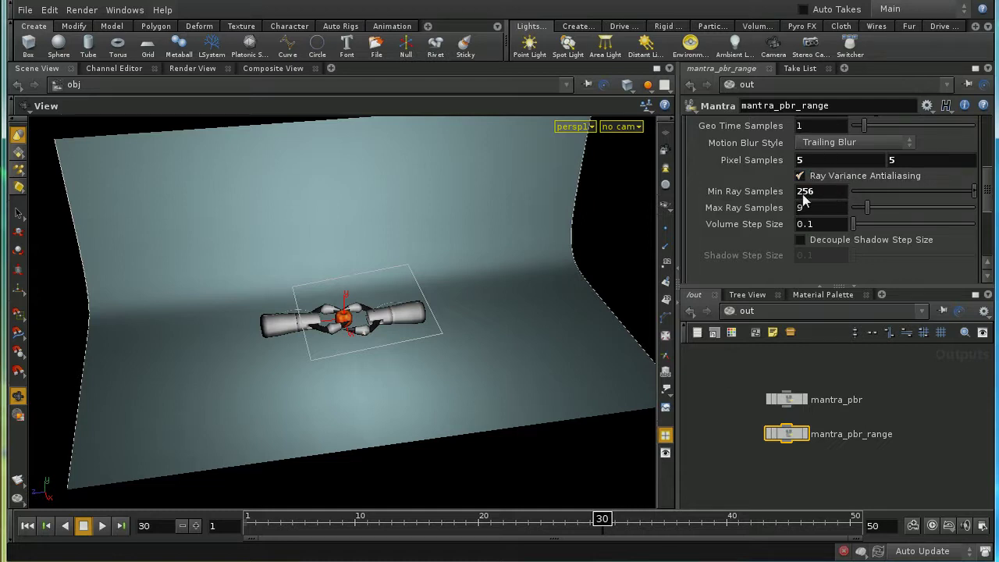
Scroll back up mantra_pbr_range's parameters and check which camera it renders
scroll(986, 202, up, 2)
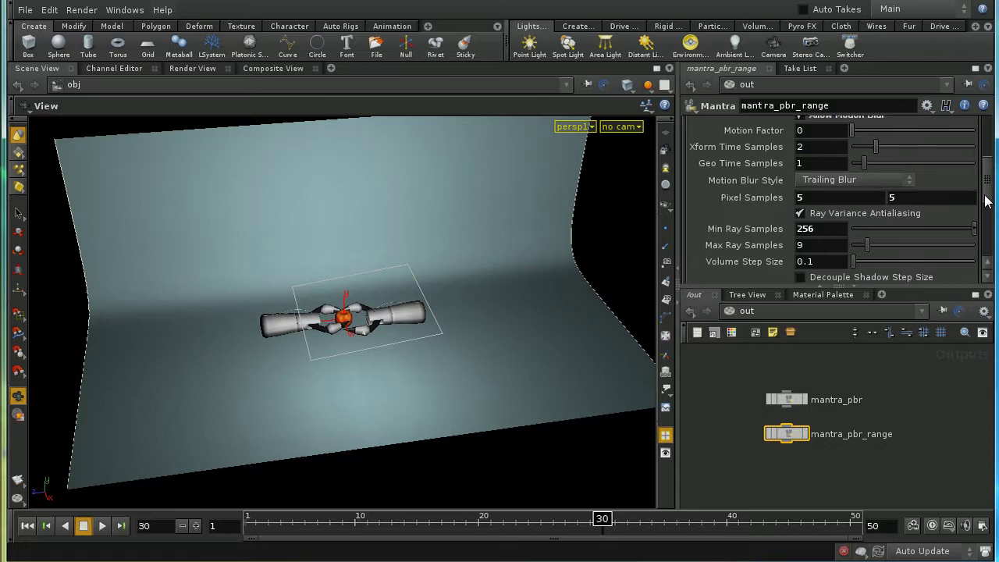
scroll(987, 187, up, 5)
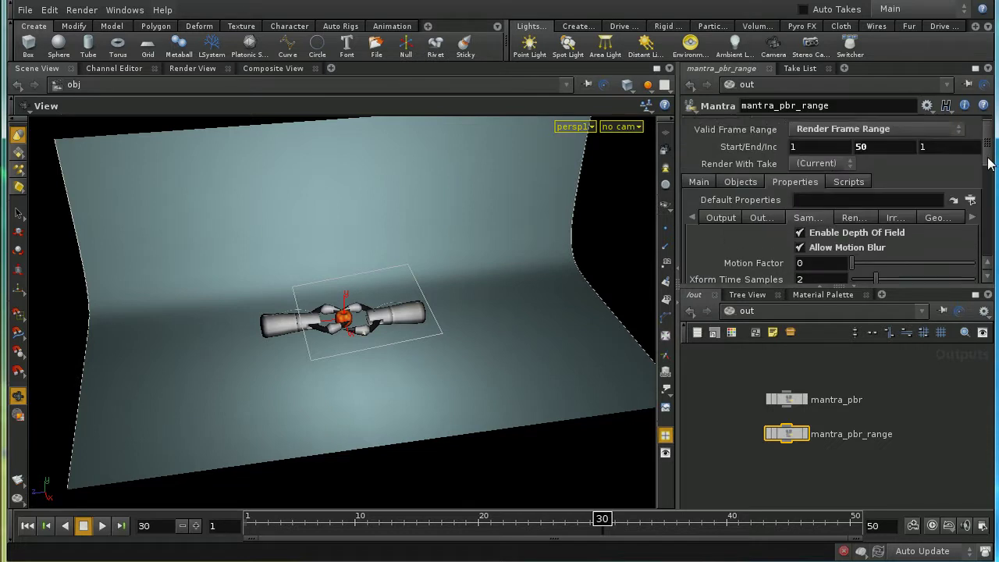
scroll(988, 160, up, 1)
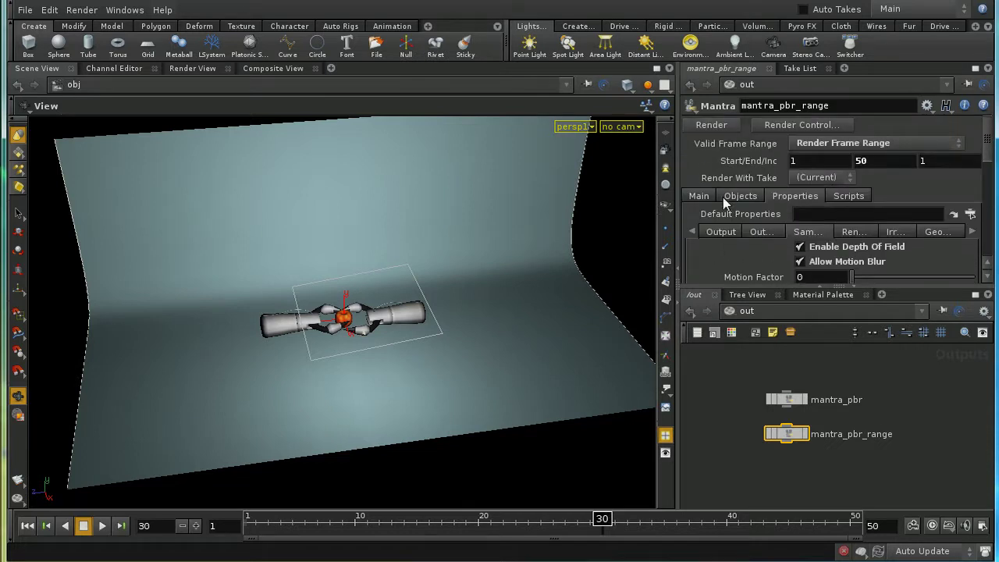
click(698, 196)
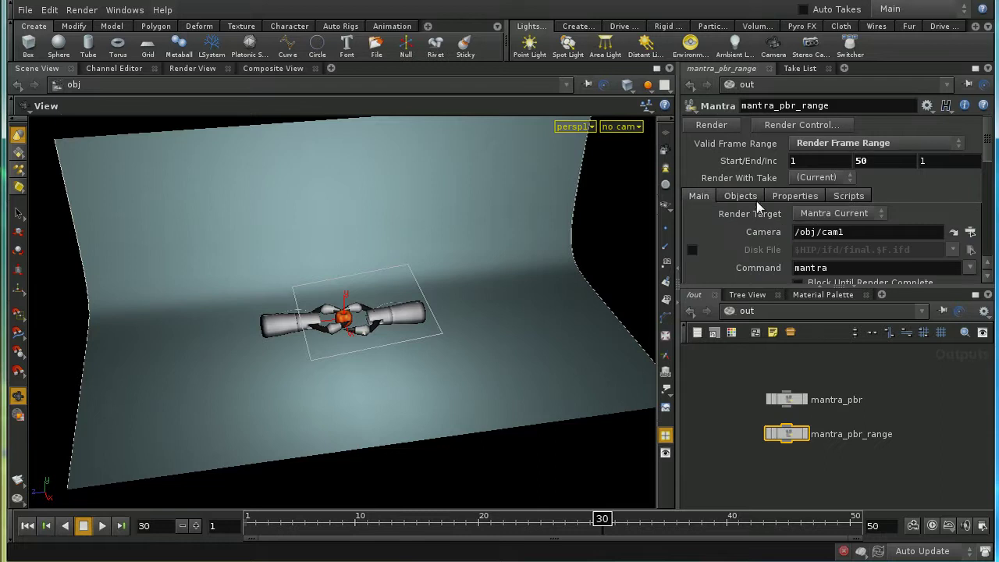
Review mantra_pbr_range's output: $HIP/pic/final.$F.pic, gaussian 2 2 filter, 16-bit float
click(797, 196)
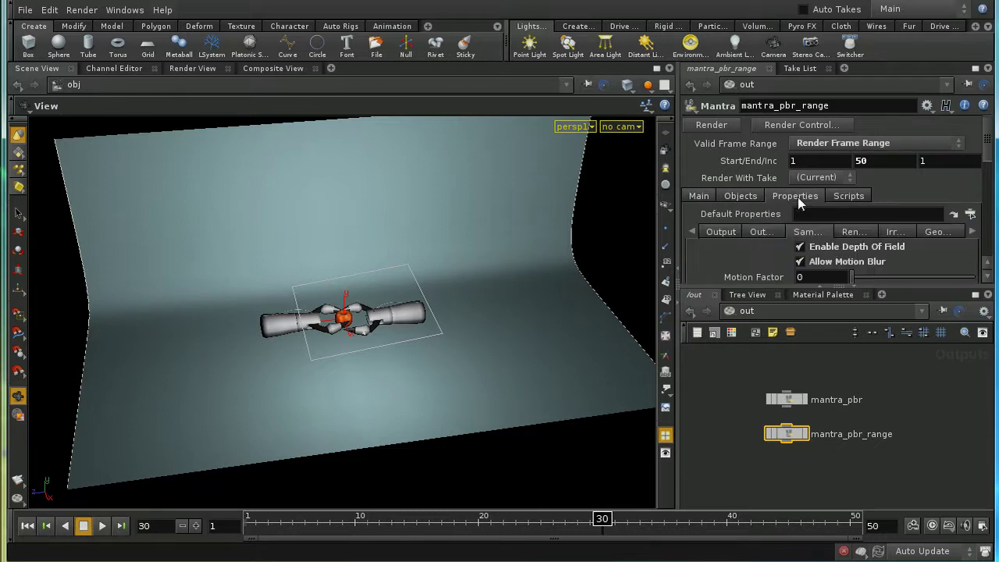
click(852, 232)
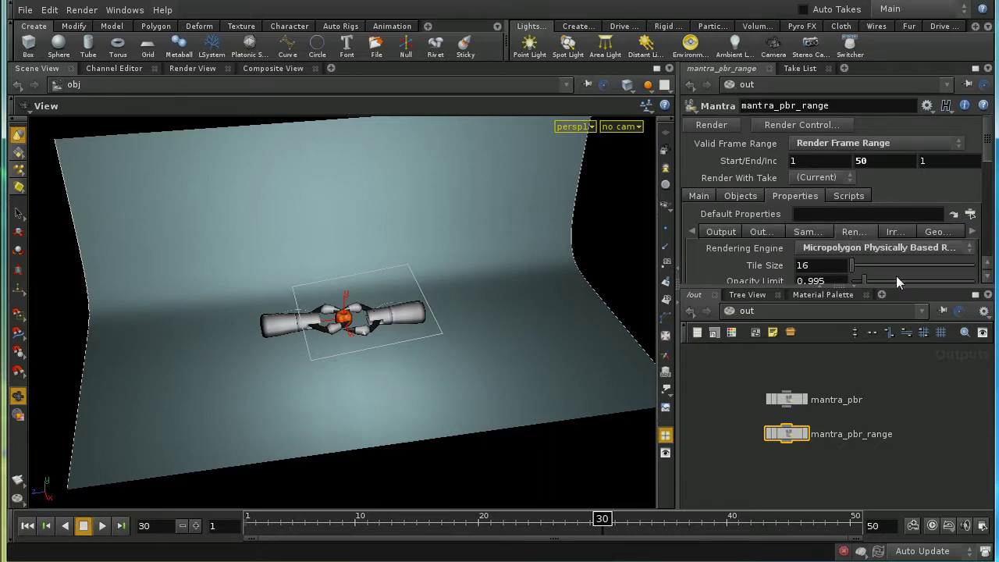
click(754, 231)
click(731, 231)
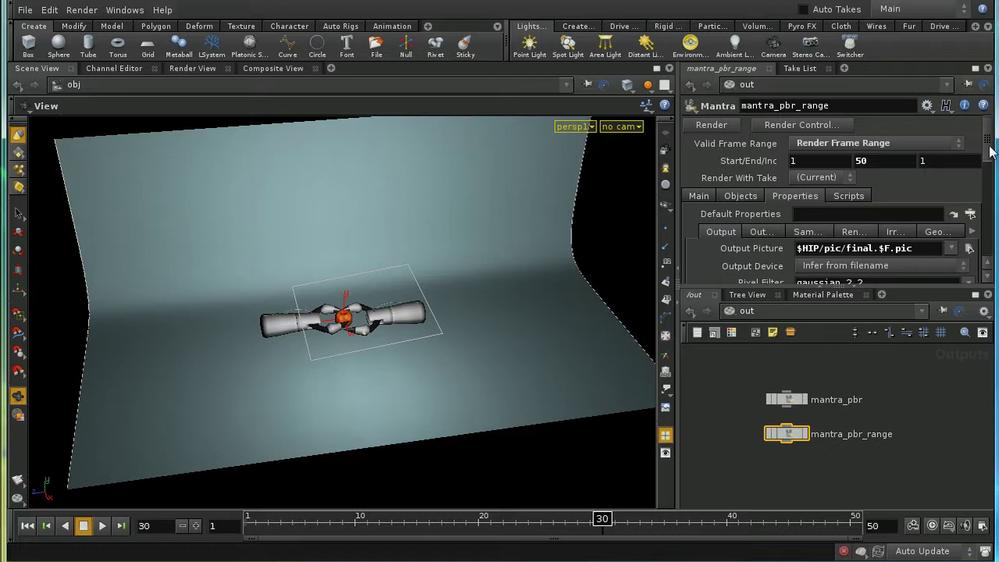
scroll(989, 163, down, 2)
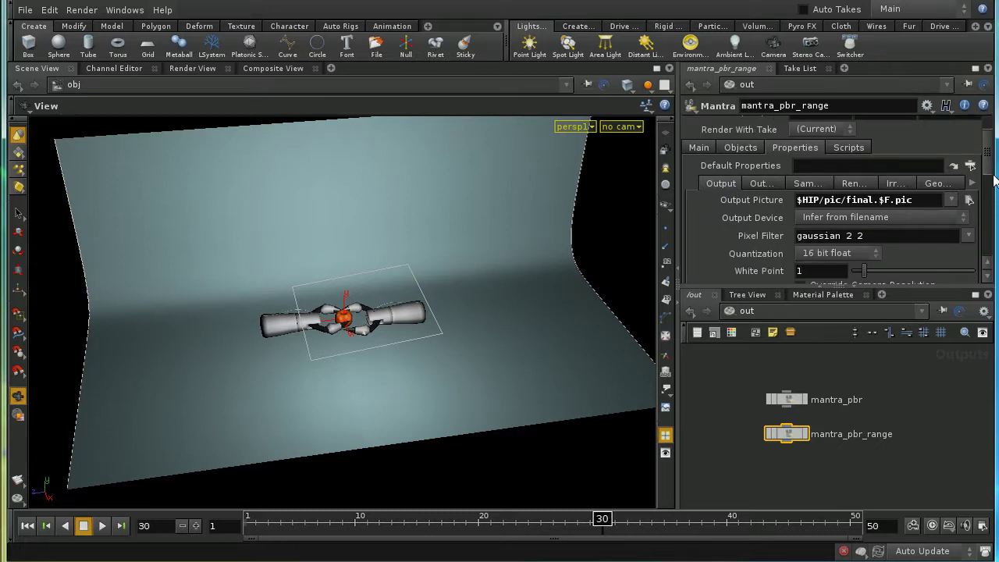
scroll(991, 218, down, 3)
scroll(992, 224, up, 6)
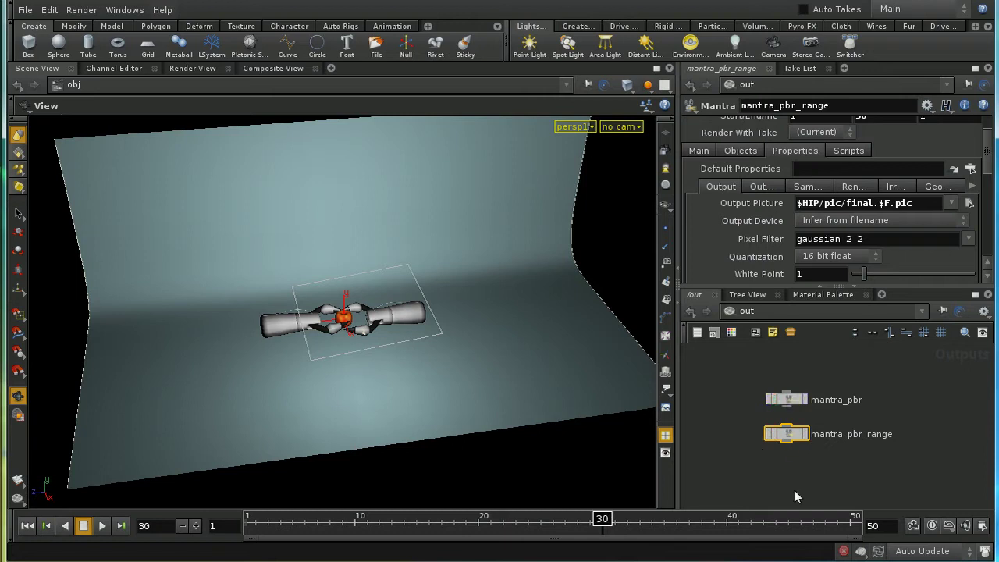
Go to the /shop materials network and zoom out to see all shaders
click(755, 313)
click(781, 406)
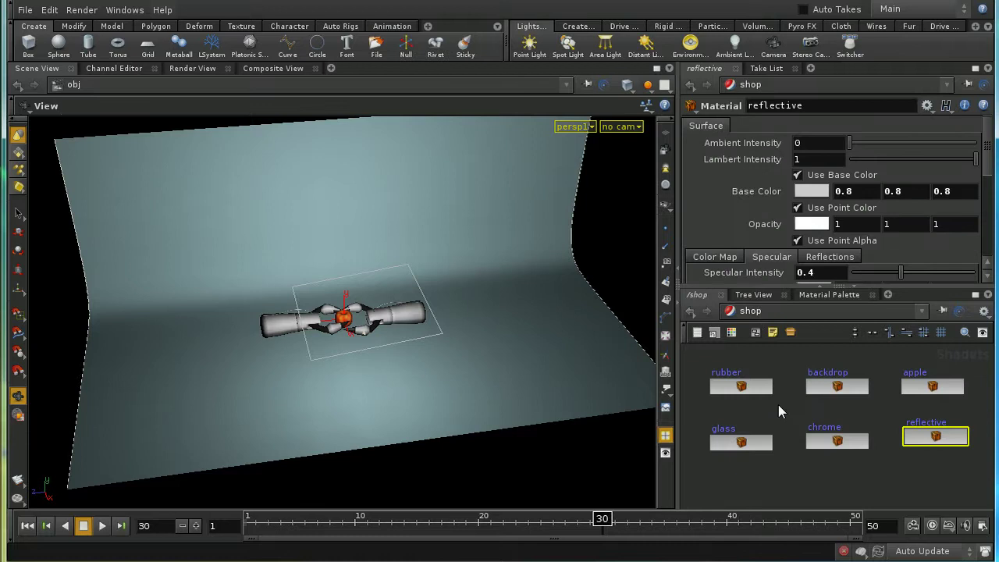
scroll(827, 486, down, 4)
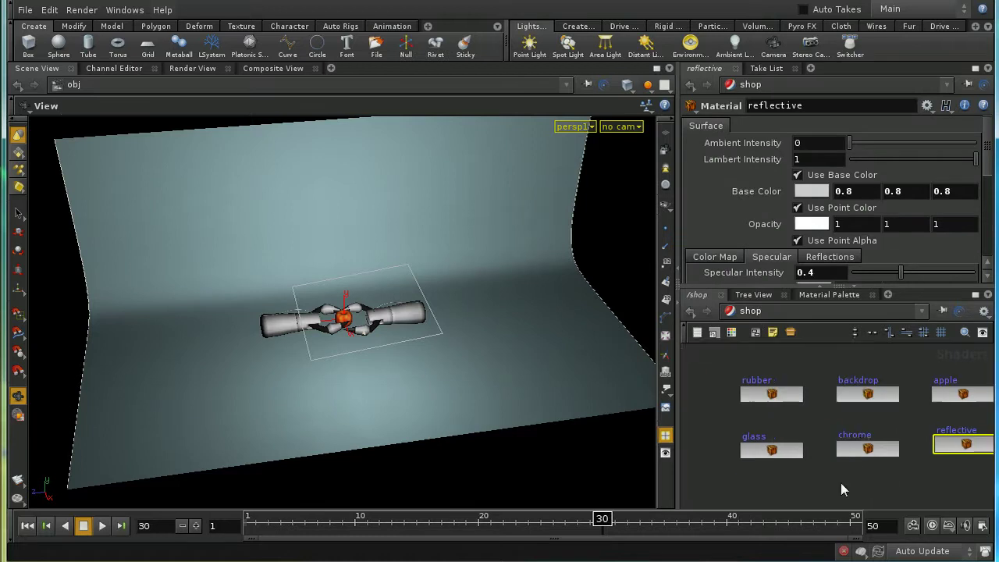
scroll(837, 490, down, 1)
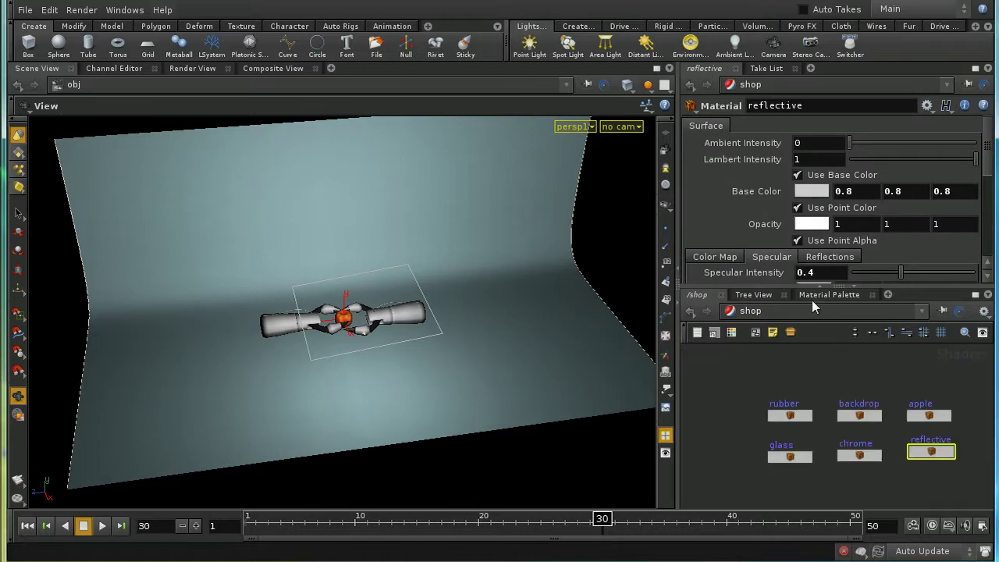
Inspect the rubber, backdrop and apple materials, ending on the apple's 0.02 displacement
click(801, 416)
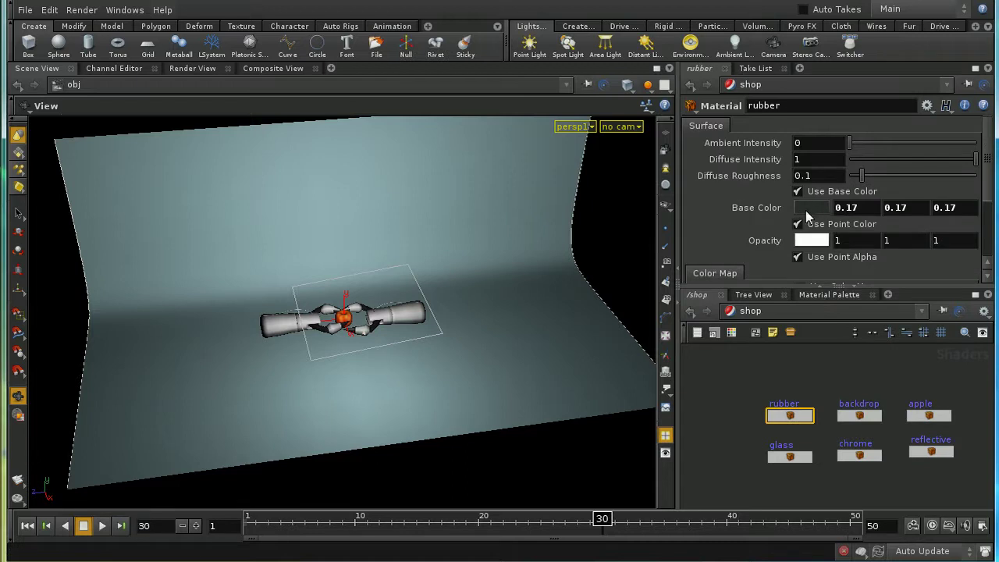
click(872, 418)
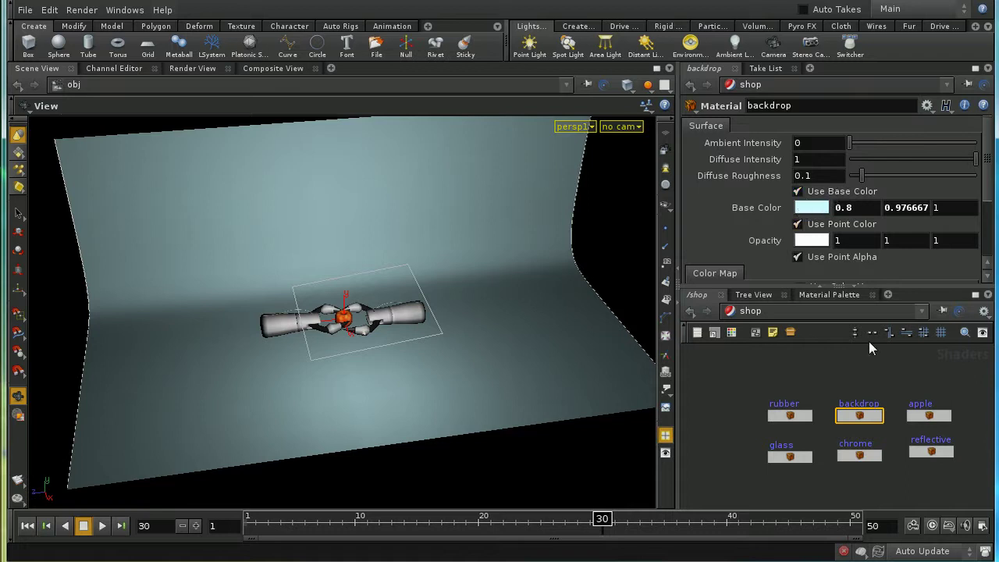
click(917, 414)
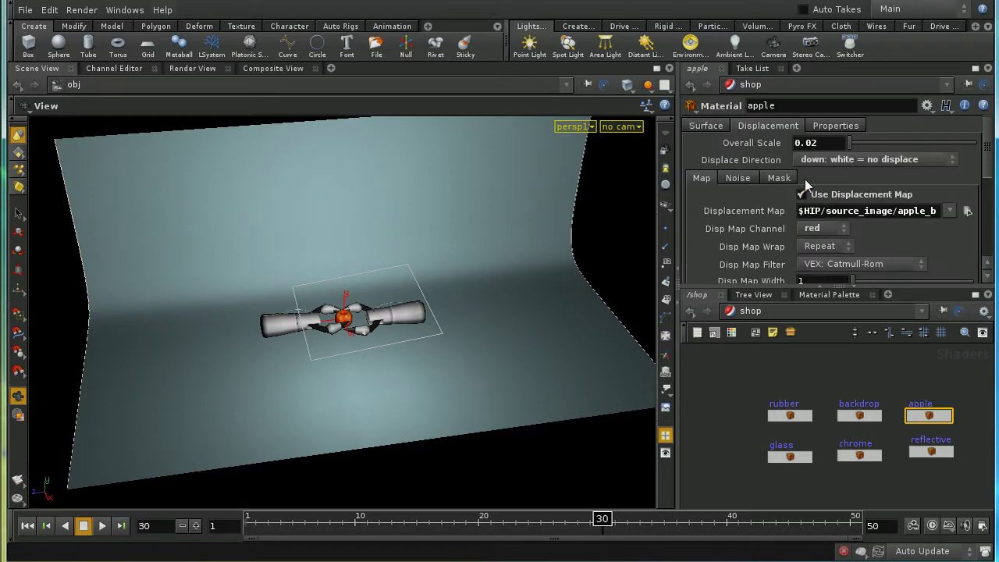
Review the apple's surface, displacement and 0.02 bound, then show the glass material (IOR 1.52)
click(702, 125)
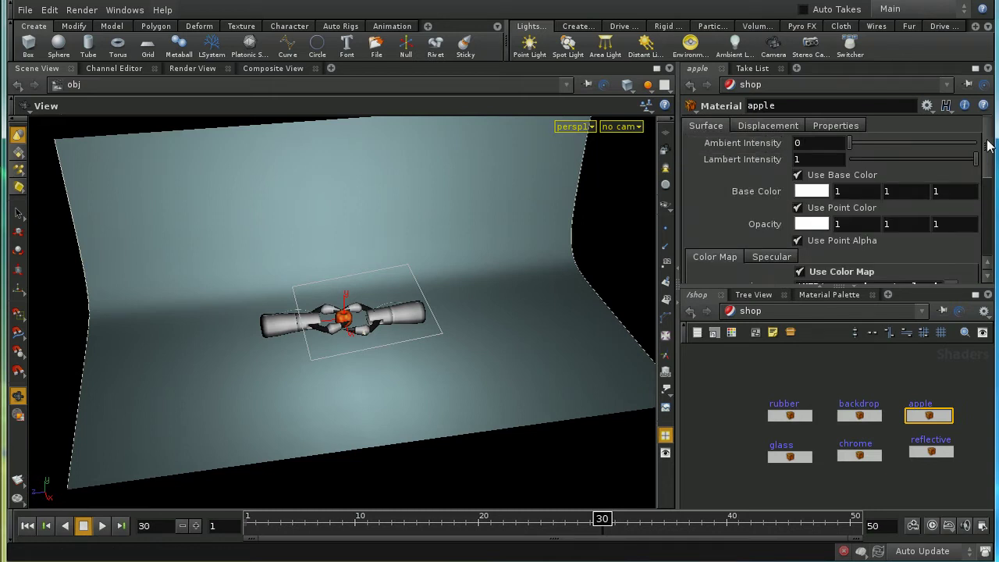
scroll(885, 186, down, 4)
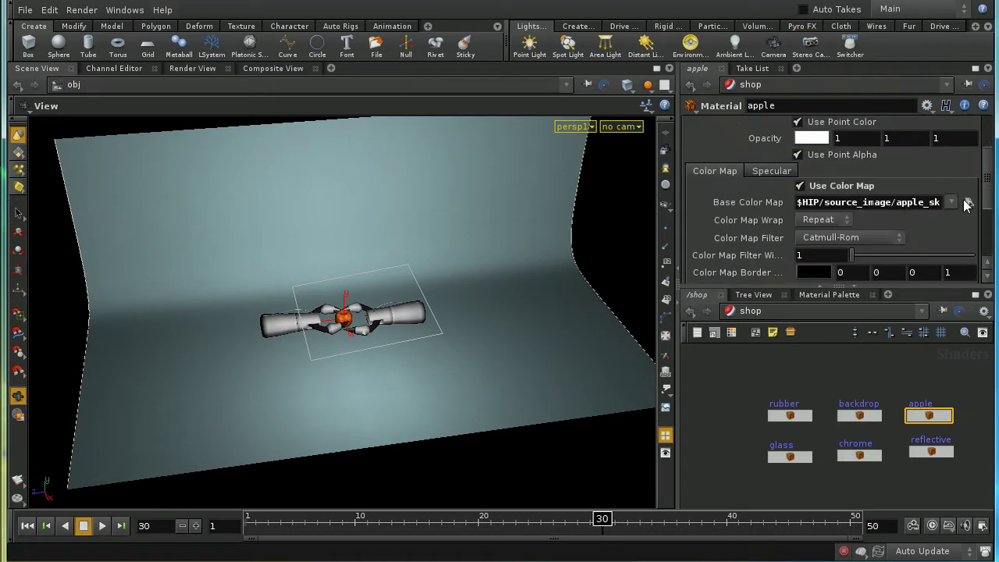
scroll(985, 204, up, 4)
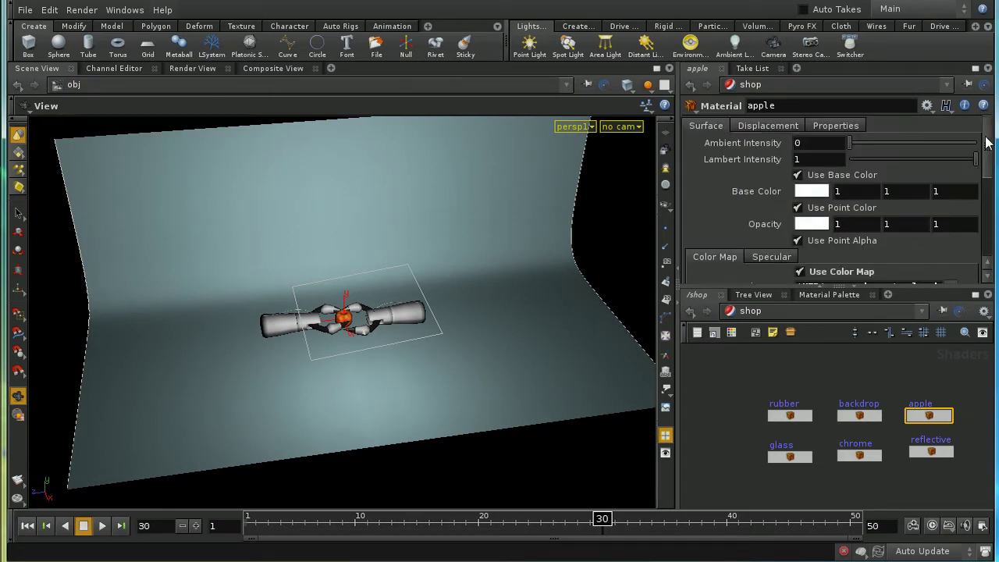
click(787, 127)
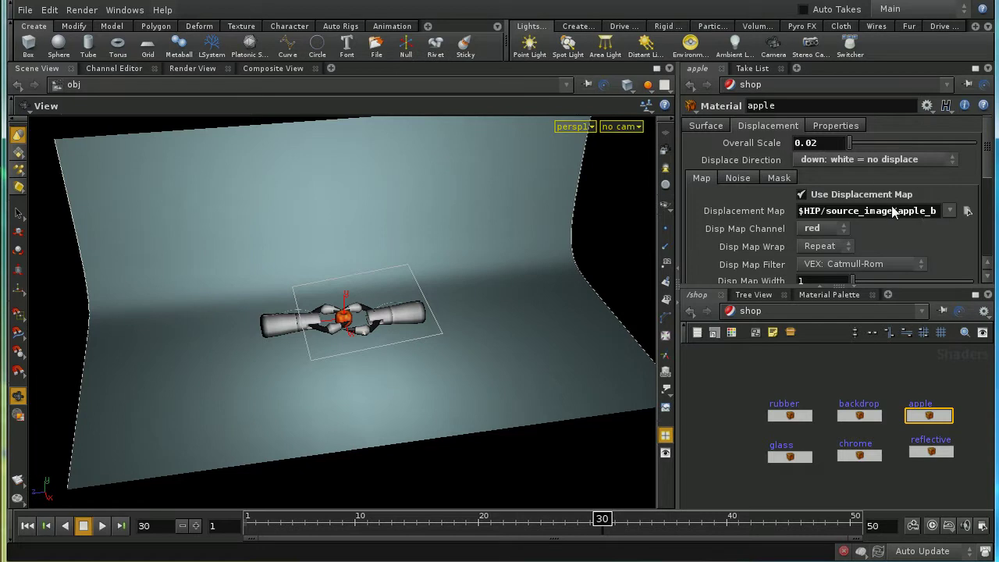
click(836, 124)
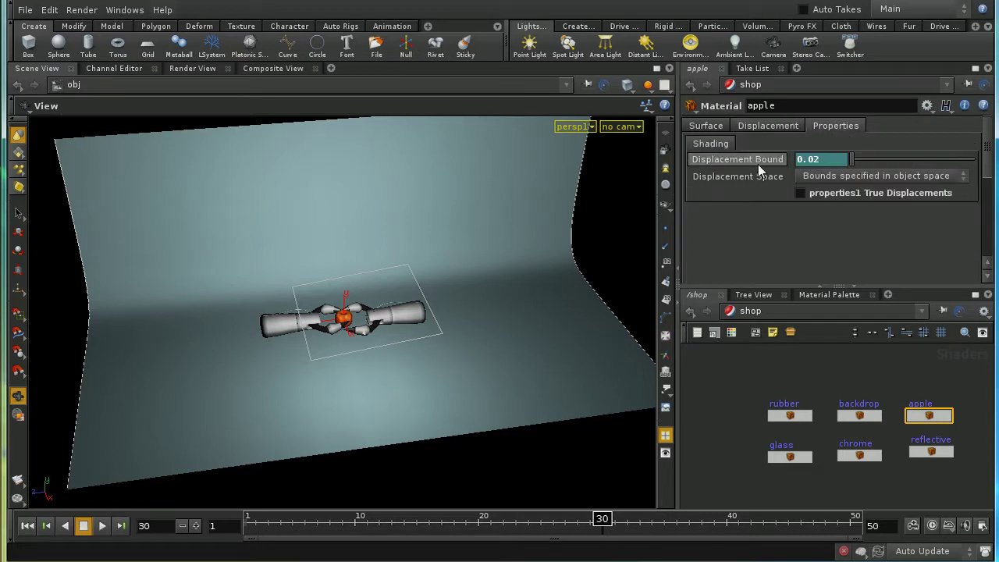
click(772, 126)
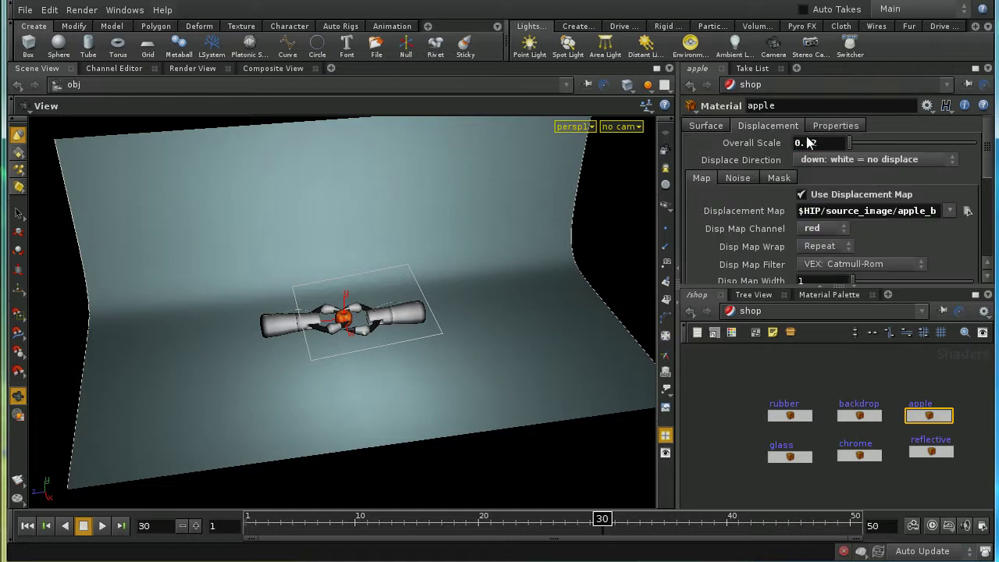
click(830, 131)
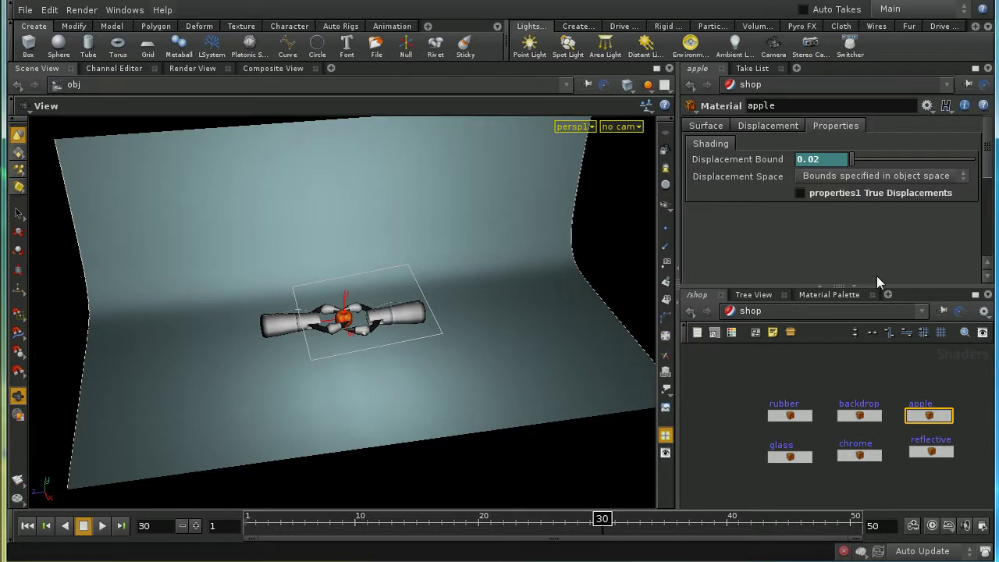
click(784, 458)
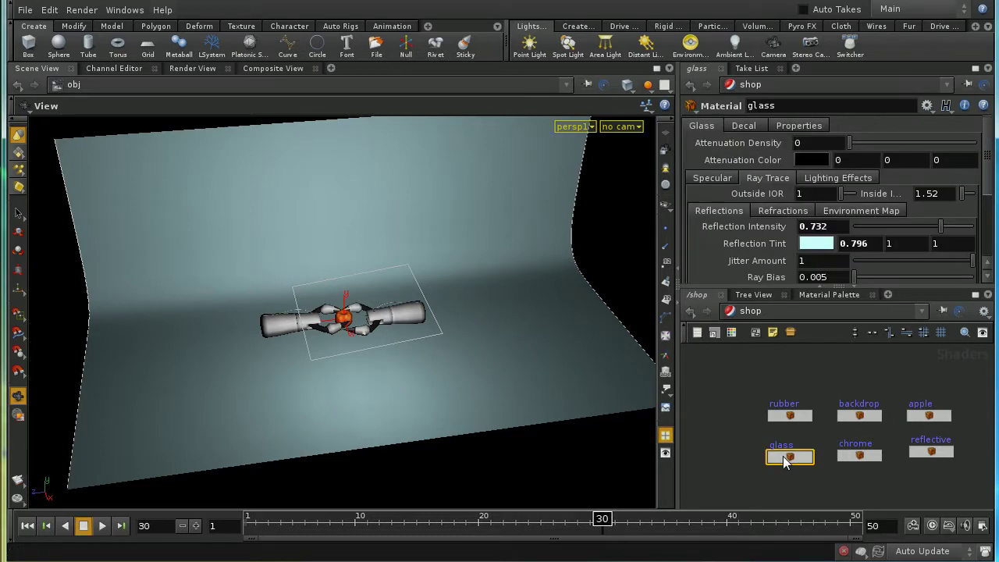
Review the chrome material's reflection settings, then display the reflective material (specular intensity 0.4)
click(862, 457)
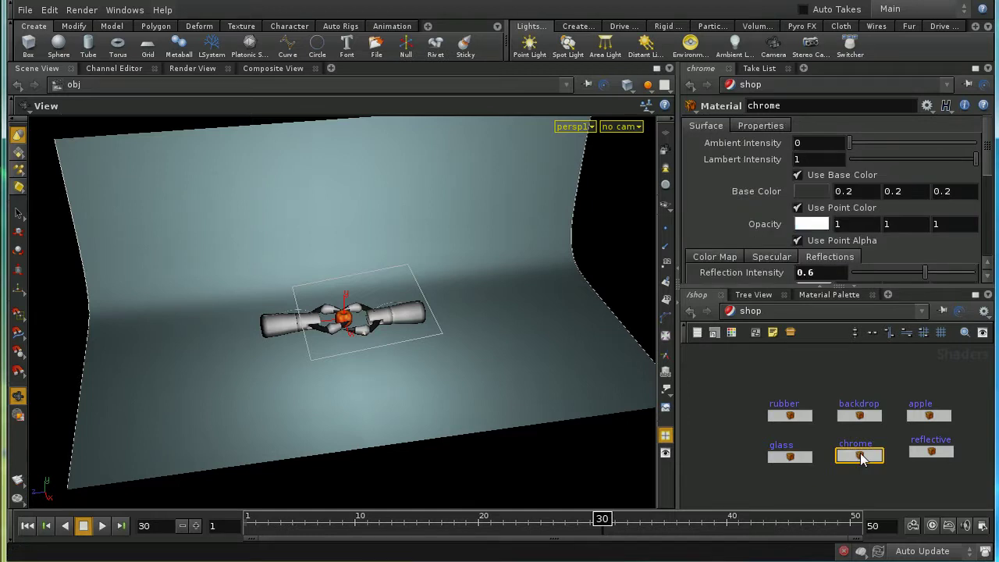
drag(990, 150, 992, 171)
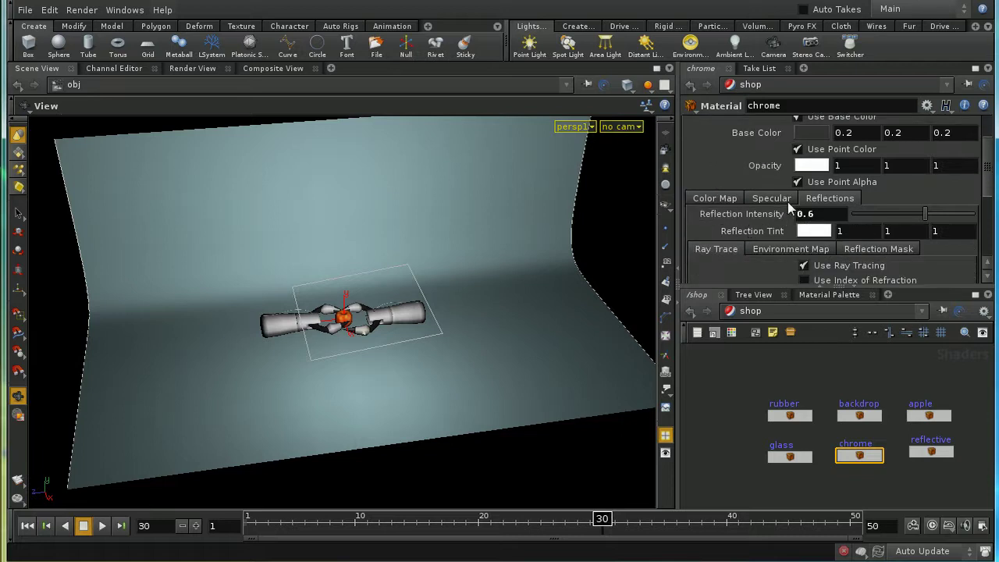
drag(988, 179, 985, 226)
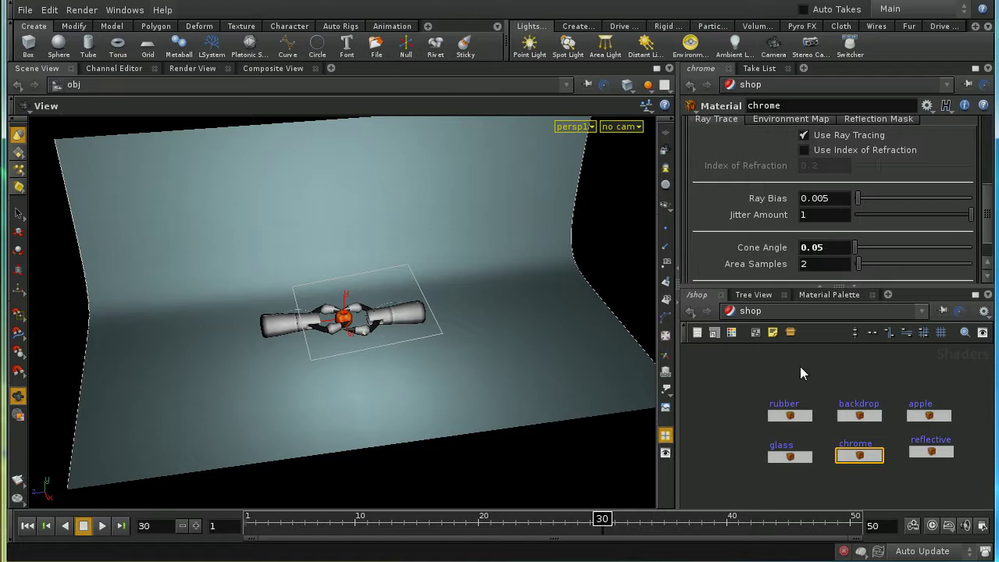
click(930, 451)
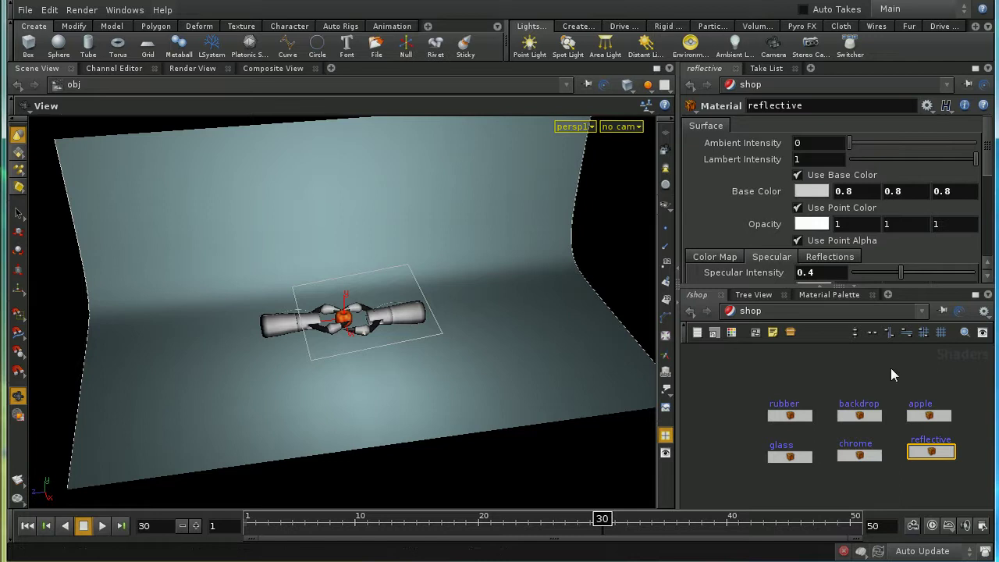
Show the reflective material's reflections: intensity 0.2, ray tracing on, cone angle 5, area samples 4
drag(988, 163, 990, 205)
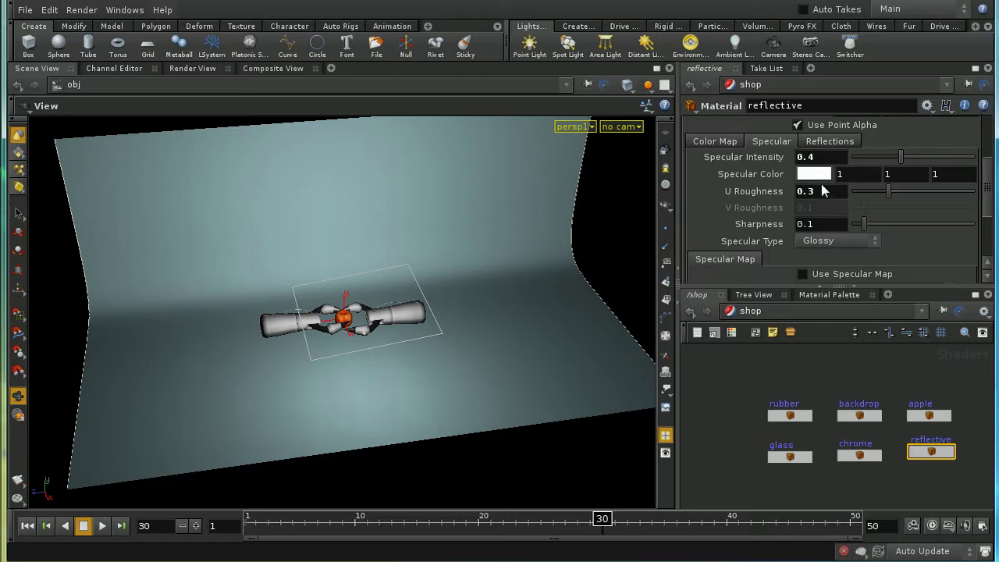
click(839, 144)
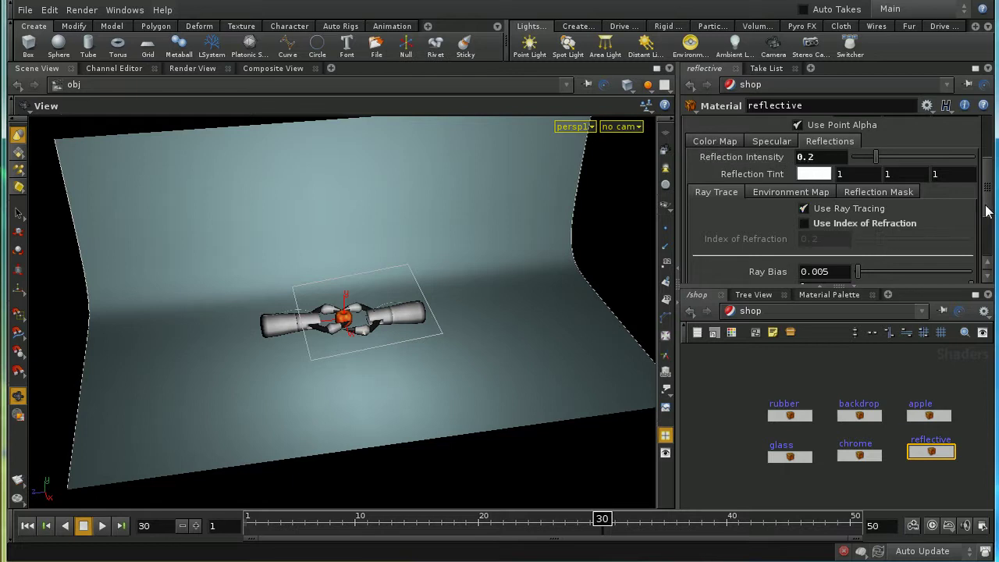
drag(986, 204, 987, 231)
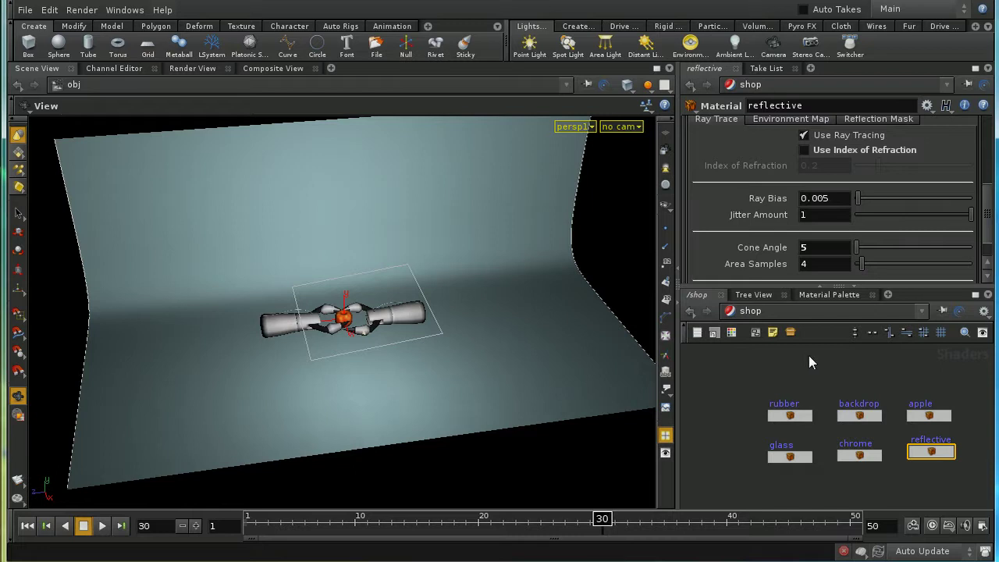
click(763, 310)
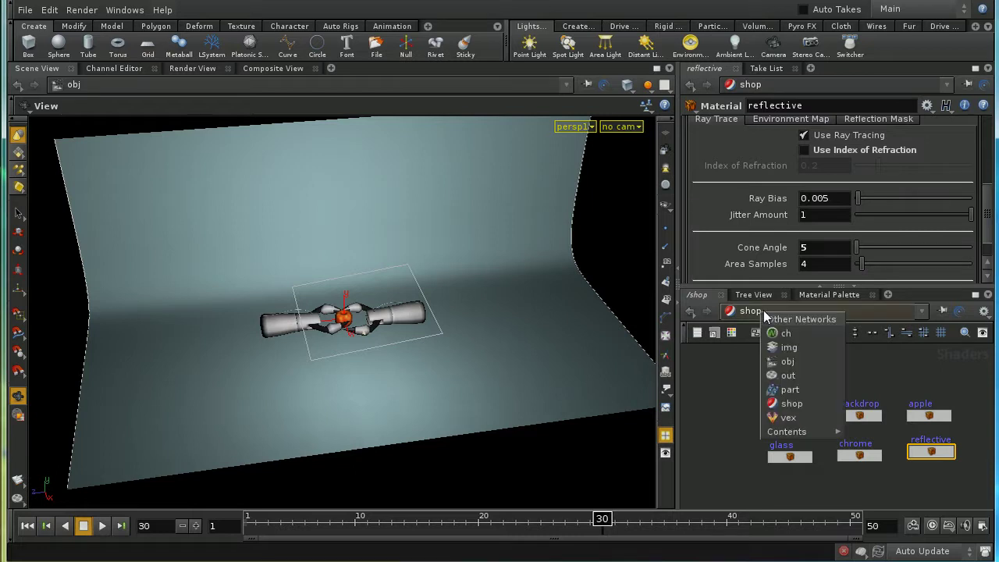
Return to /out and view mantra_pbr_range's rendering settings: tile size 16, color limit 5
click(829, 376)
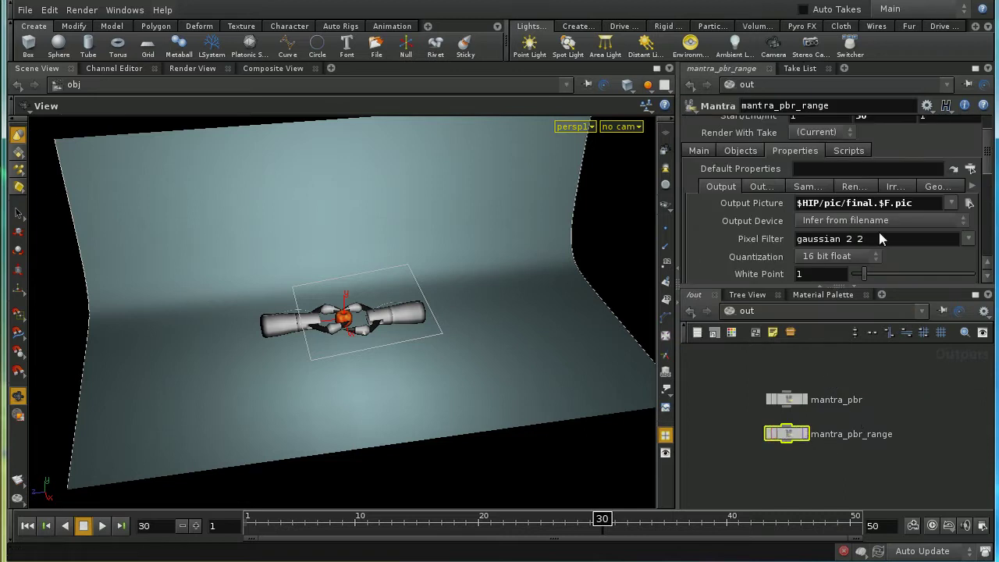
click(853, 188)
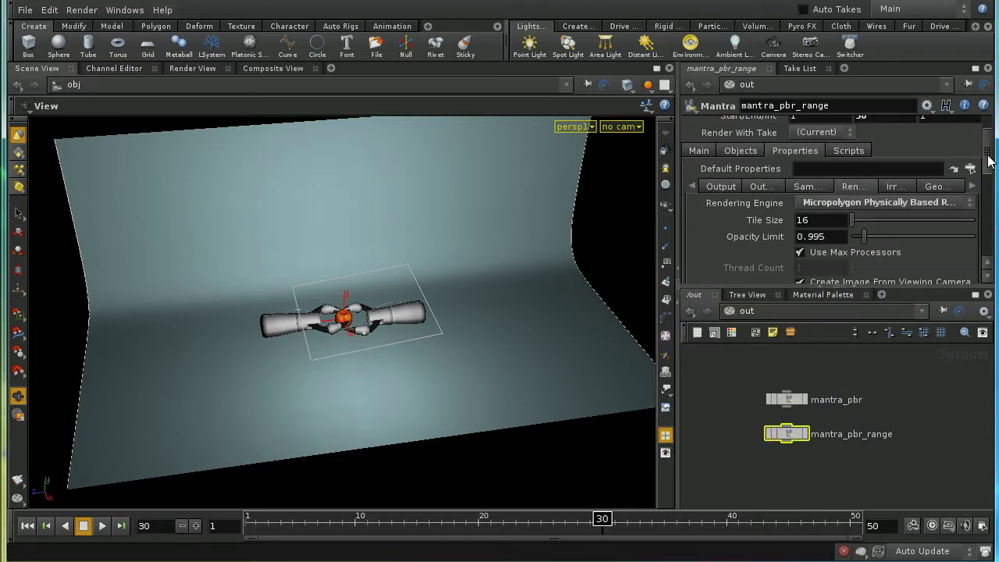
mouse_move(988, 164)
mouse_down()
mouse_move(994, 205)
mouse_move(992, 183)
mouse_up()
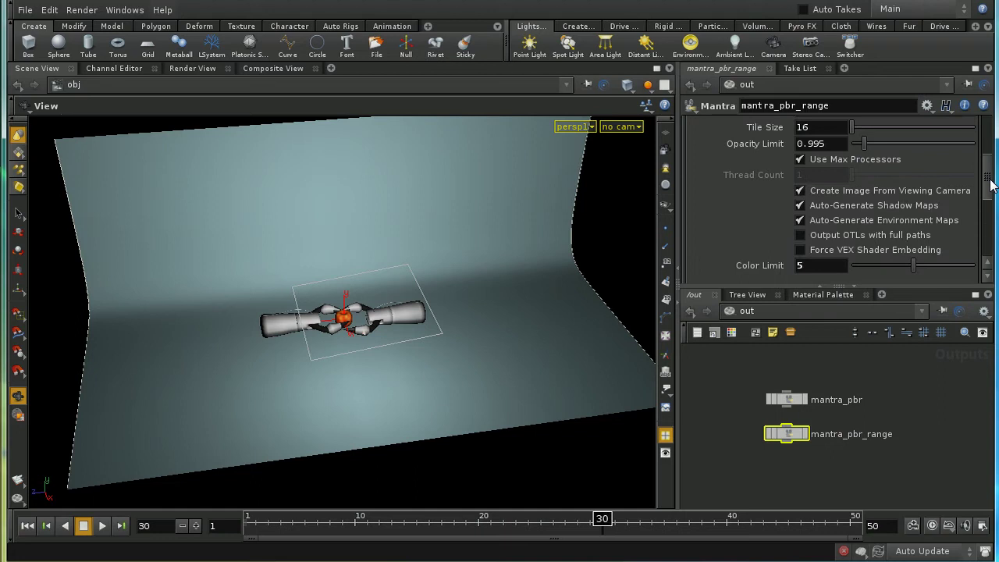